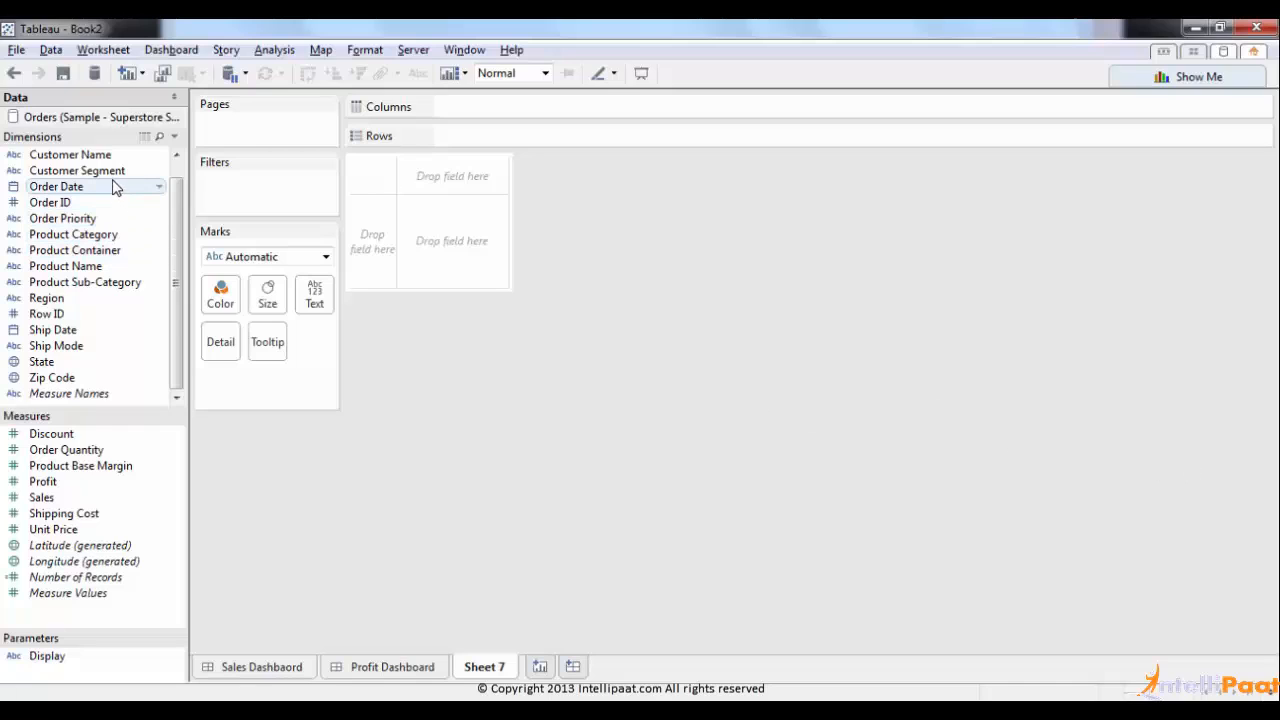
Step: Chart Profit in the rows against Customer Name in the columns, and sort the customers by descending profit
left_click_drag(108, 157, 603, 117)
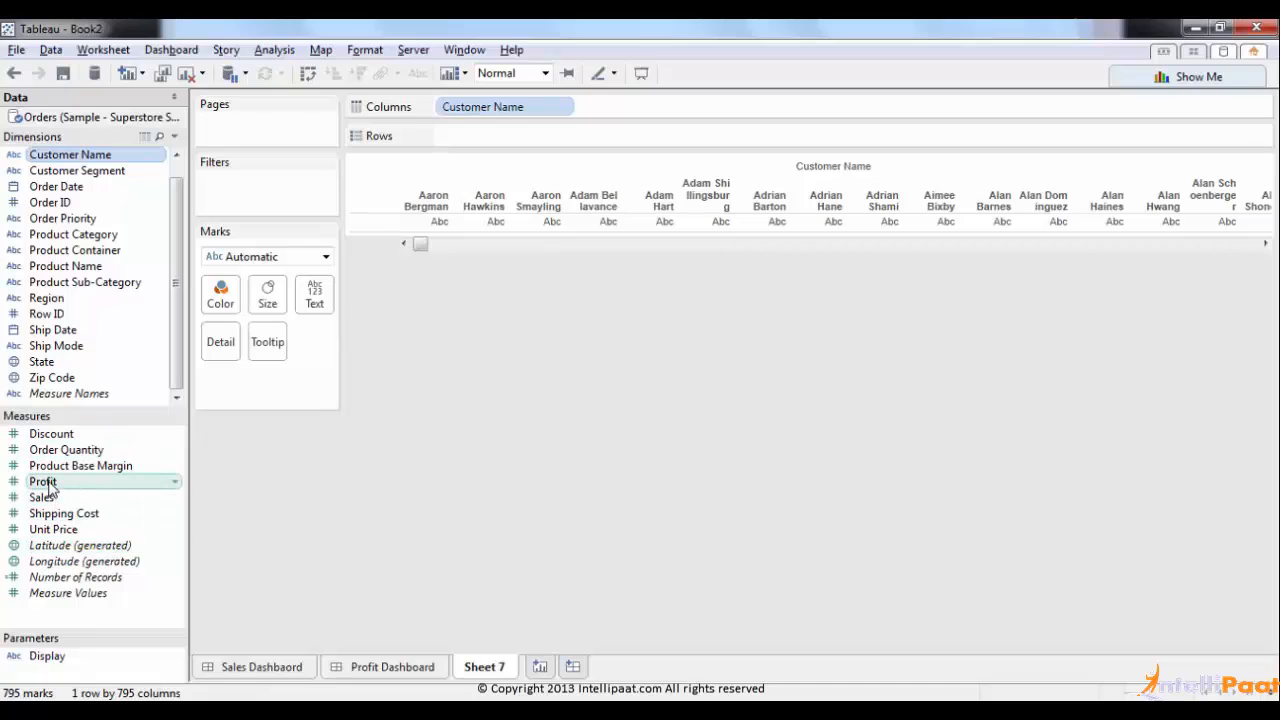
left_click_drag(48, 486, 563, 141)
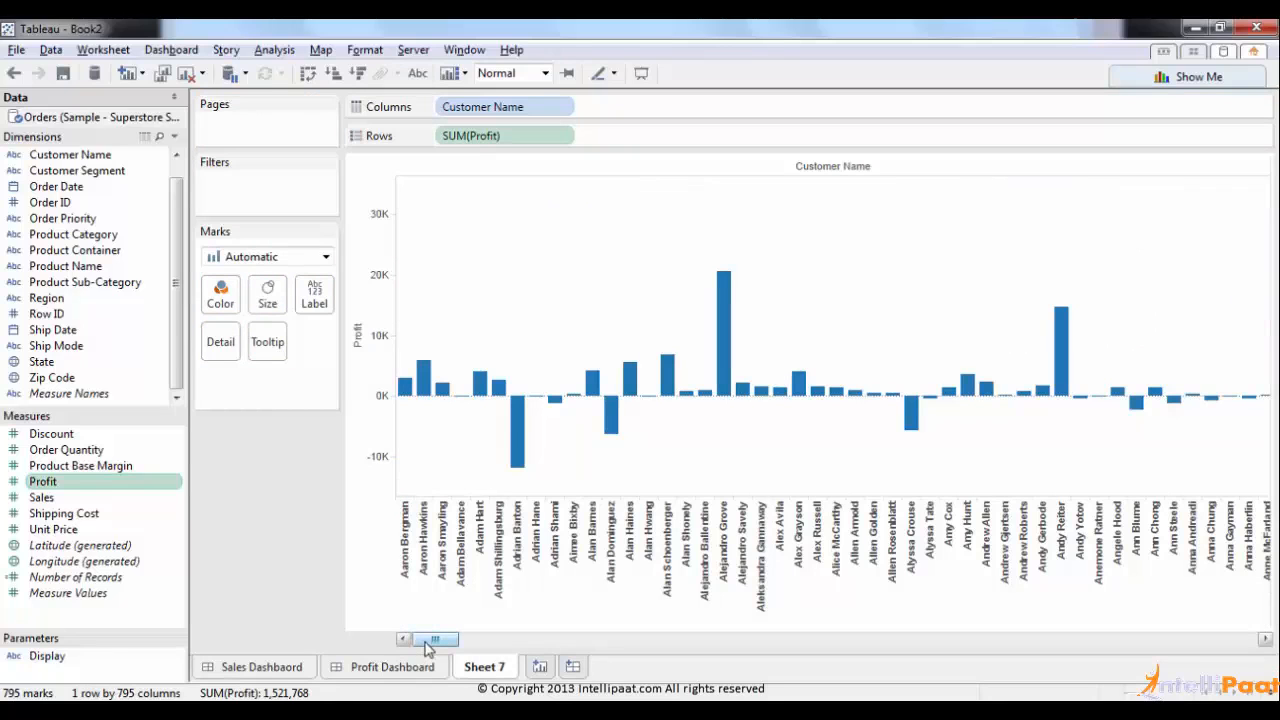
mouse_move(425, 643)
left_mouse_down()
mouse_move(601, 641)
mouse_move(823, 674)
mouse_move(1080, 674)
mouse_move(1230, 645)
mouse_move(525, 642)
mouse_move(425, 665)
left_mouse_up()
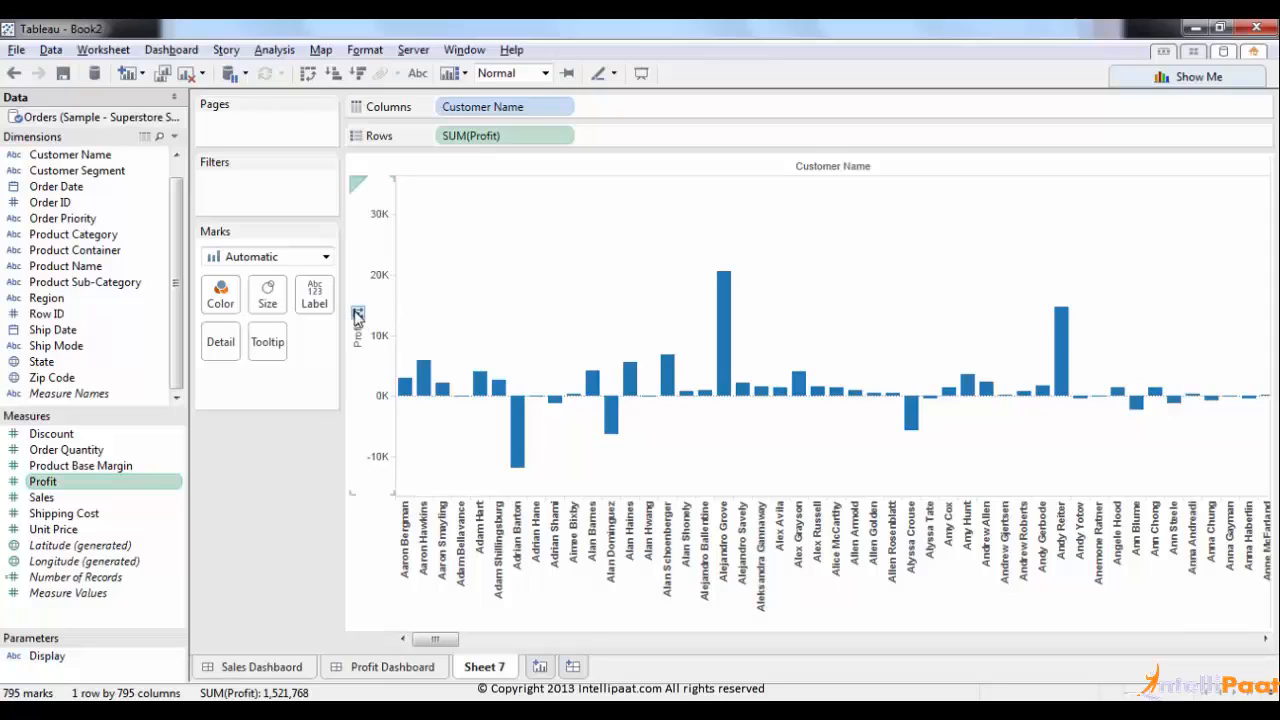
left_click(357, 315)
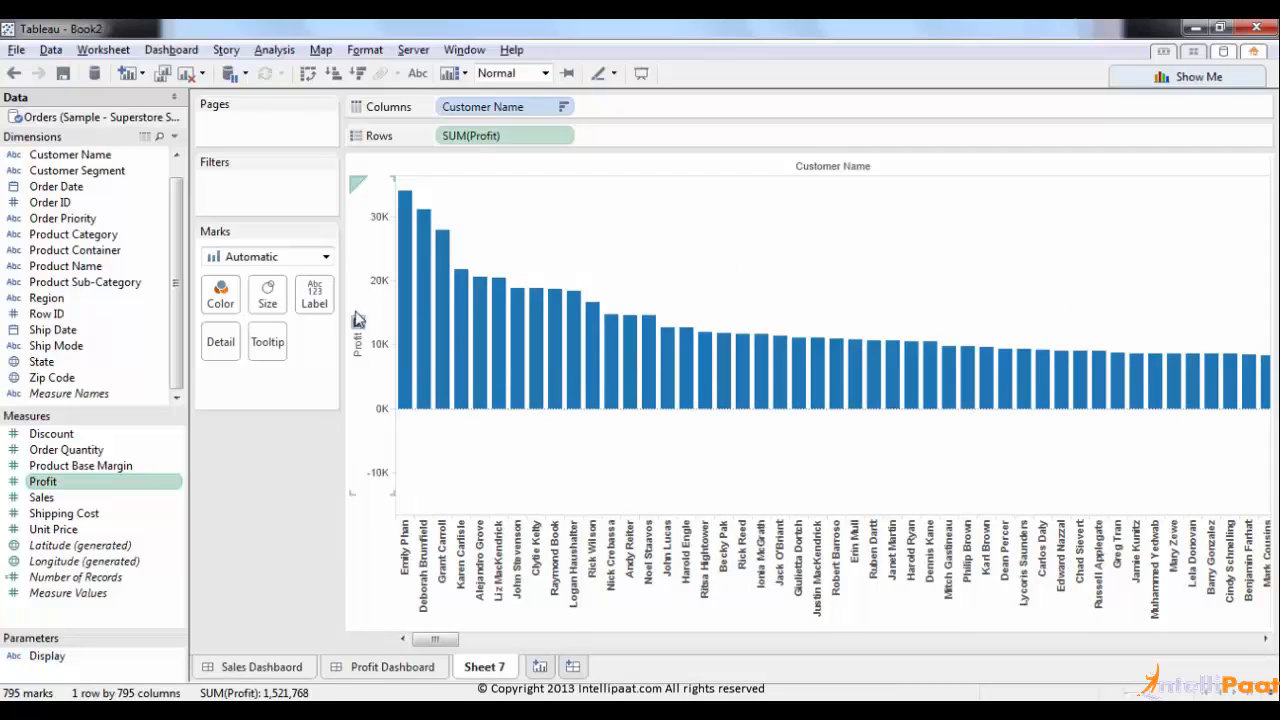
left_click_drag(448, 647, 1255, 640)
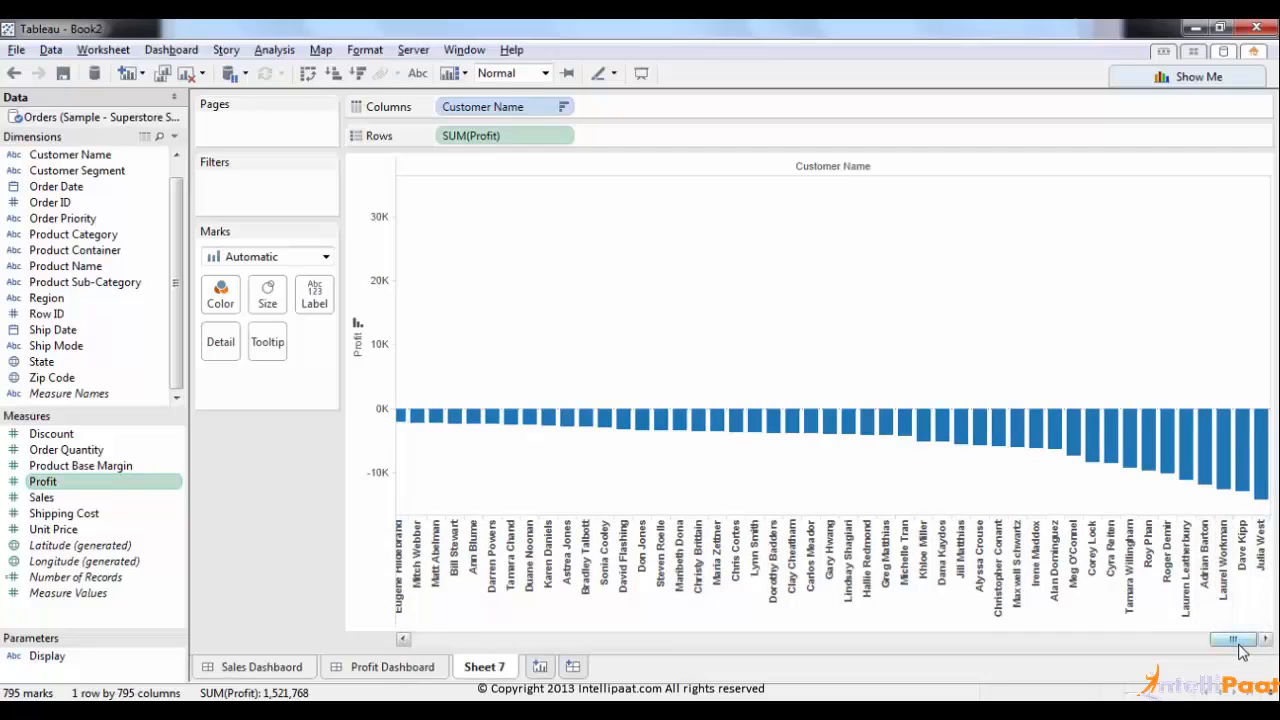
left_click_drag(1240, 645, 435, 645)
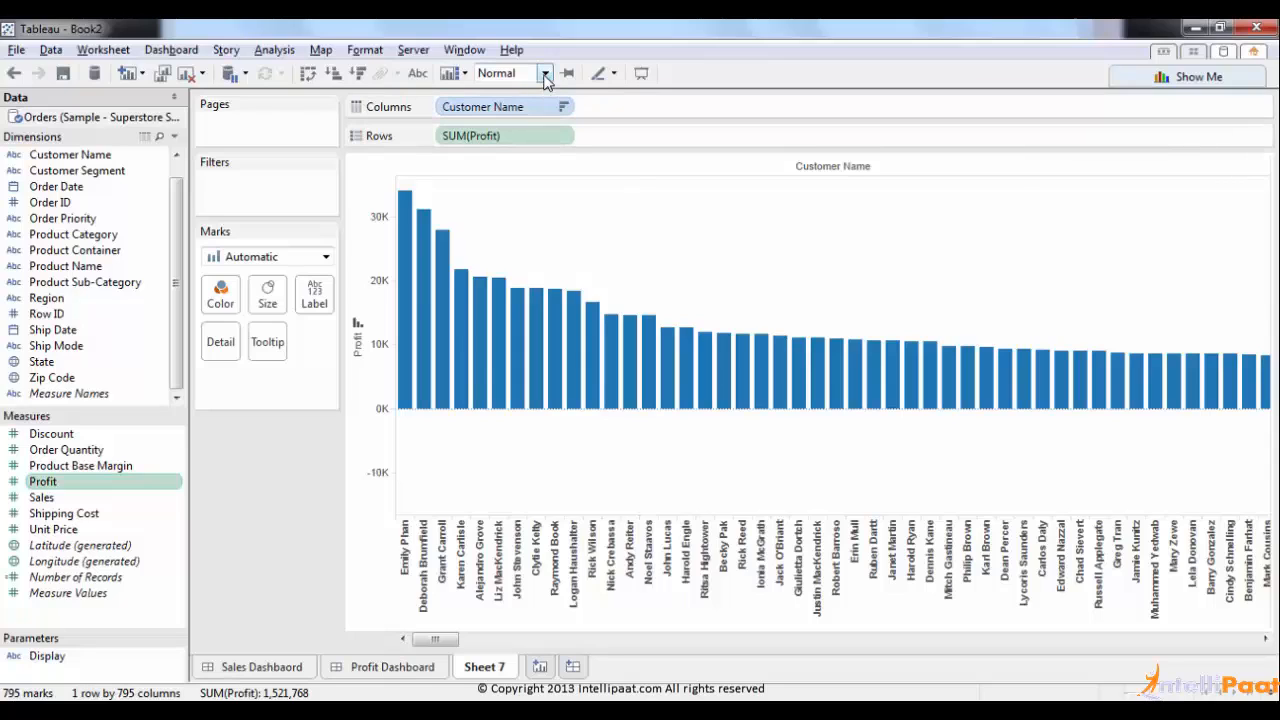
Step: Fit the customer profit chart to Entire View
left_click(544, 74)
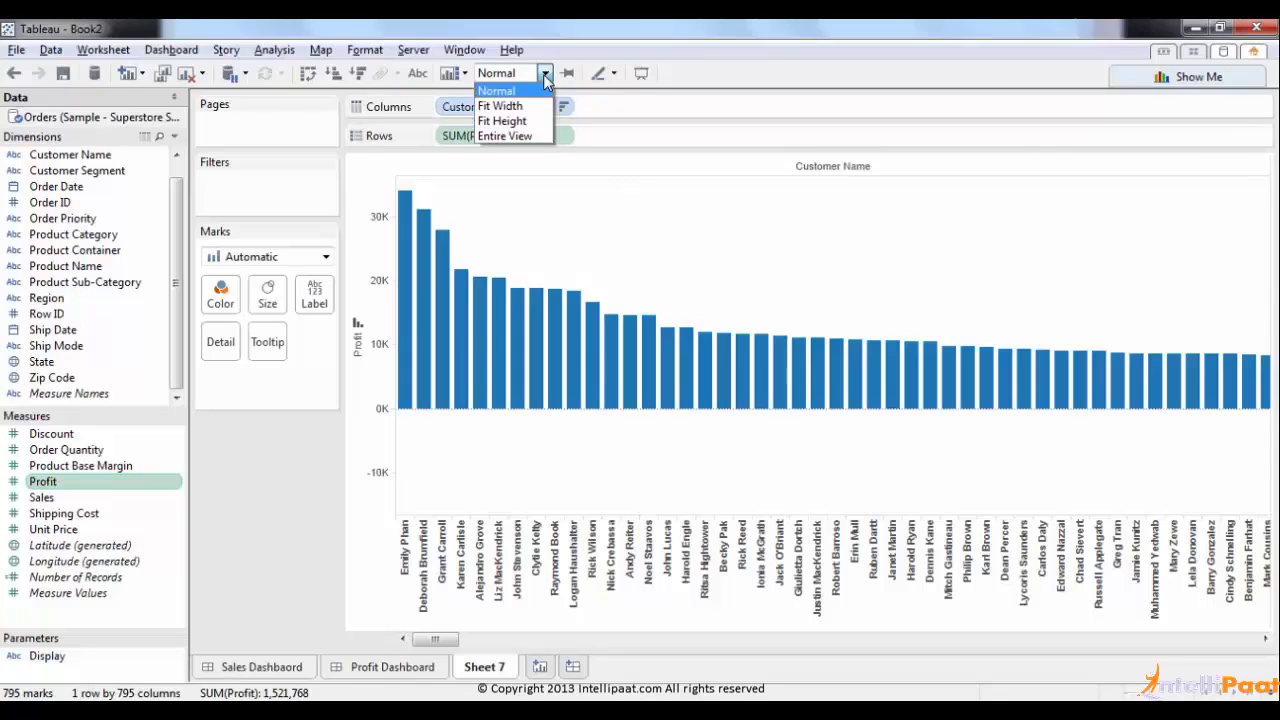
left_click(524, 137)
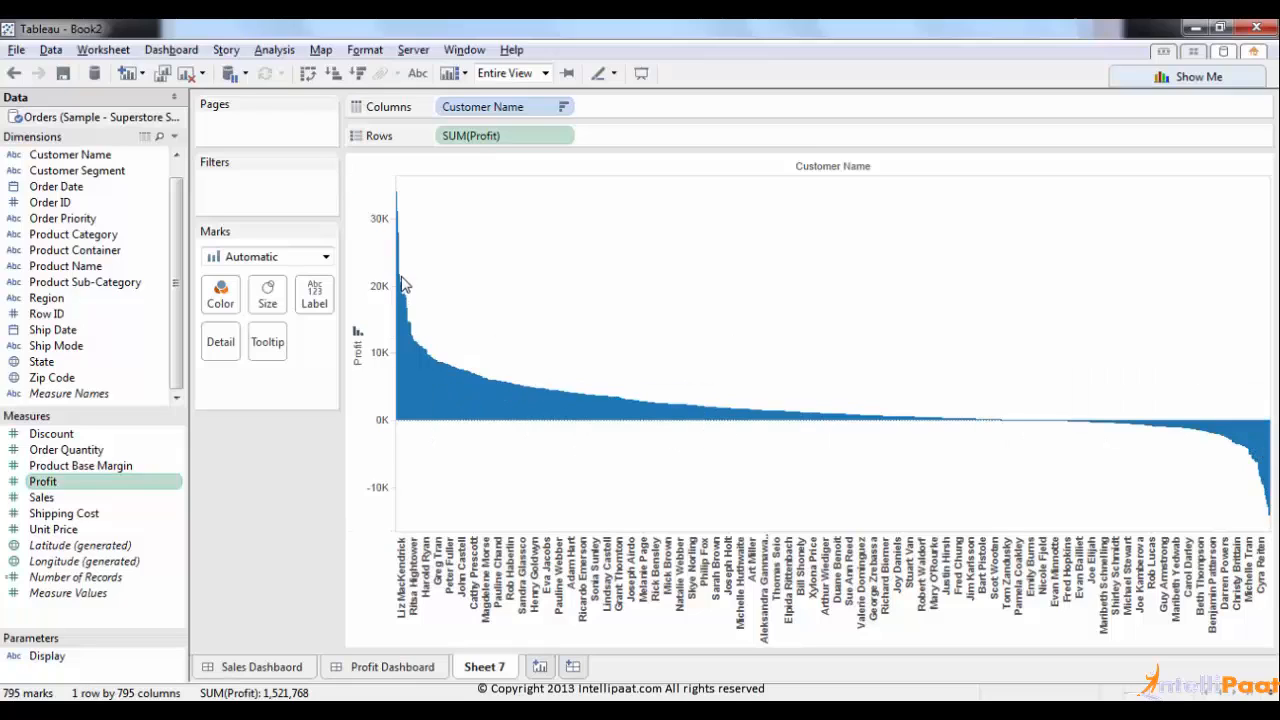
mouse_move(455, 380)
mouse_move(560, 420)
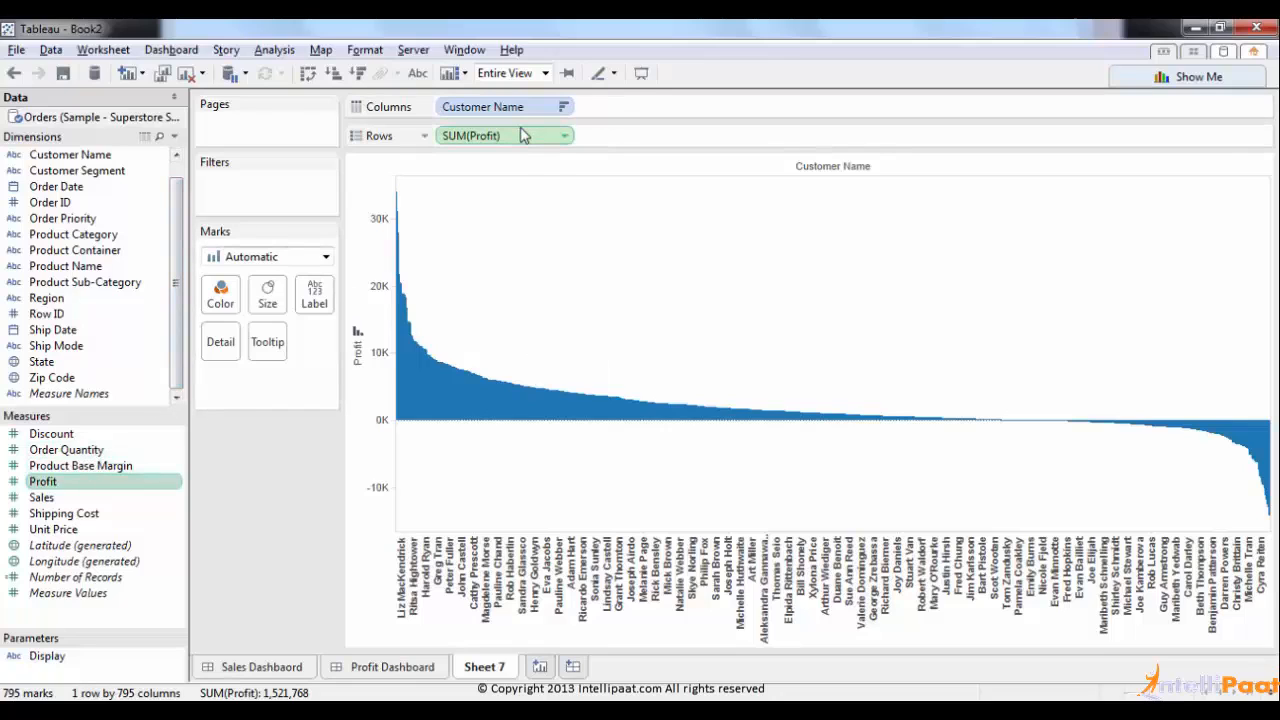
Step: Duplicate SUM(Profit) in the rows and apply a Running Total quick table calculation to the second copy
left_click_drag(530, 137, 619, 143)
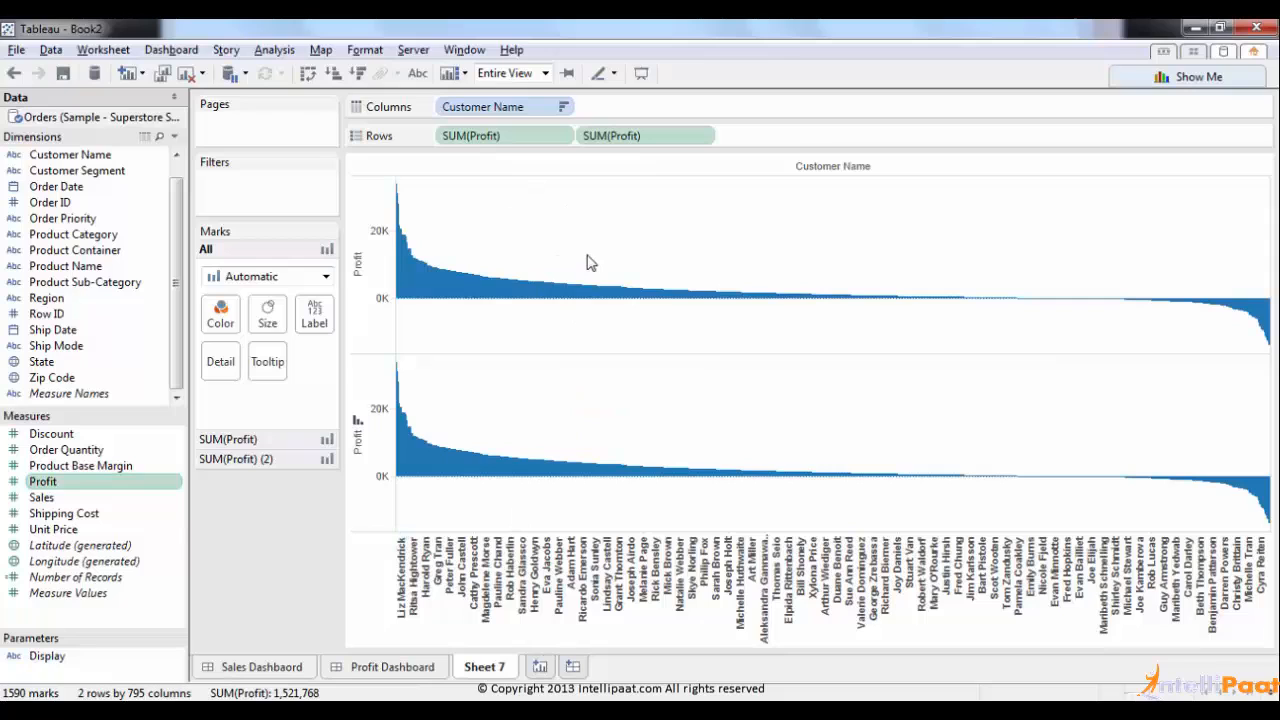
left_click(705, 136)
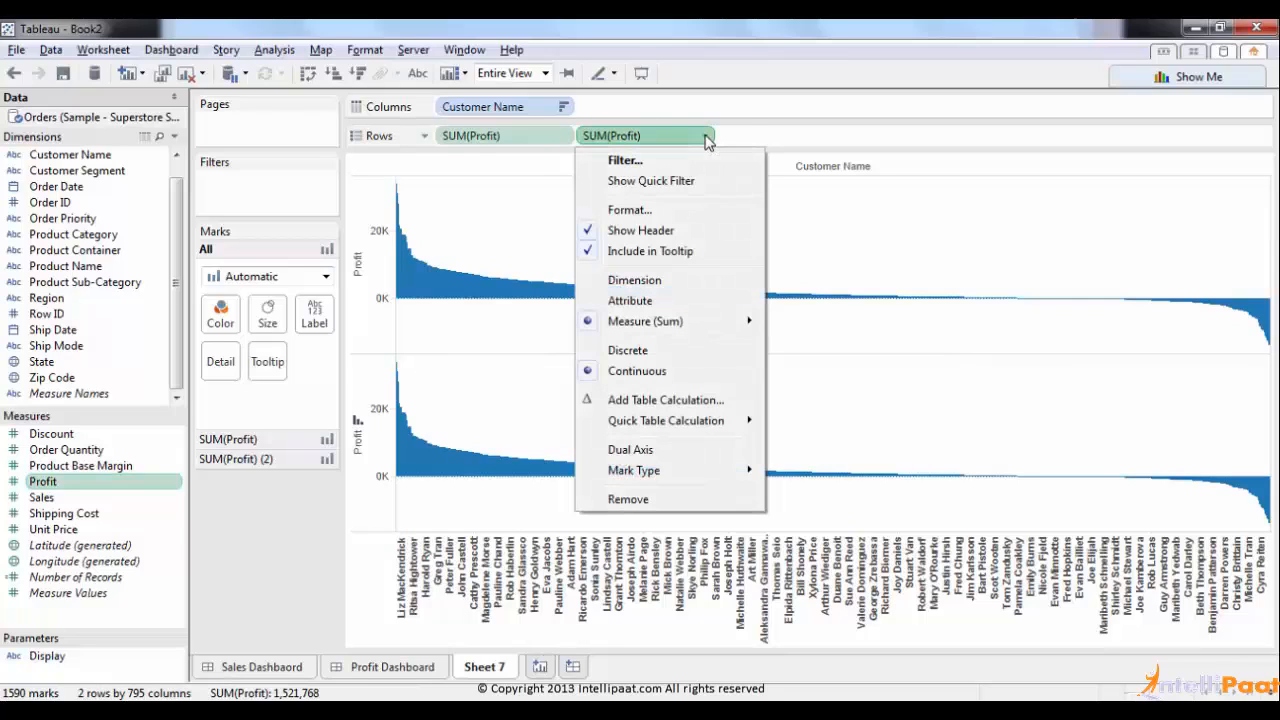
mouse_move(705, 420)
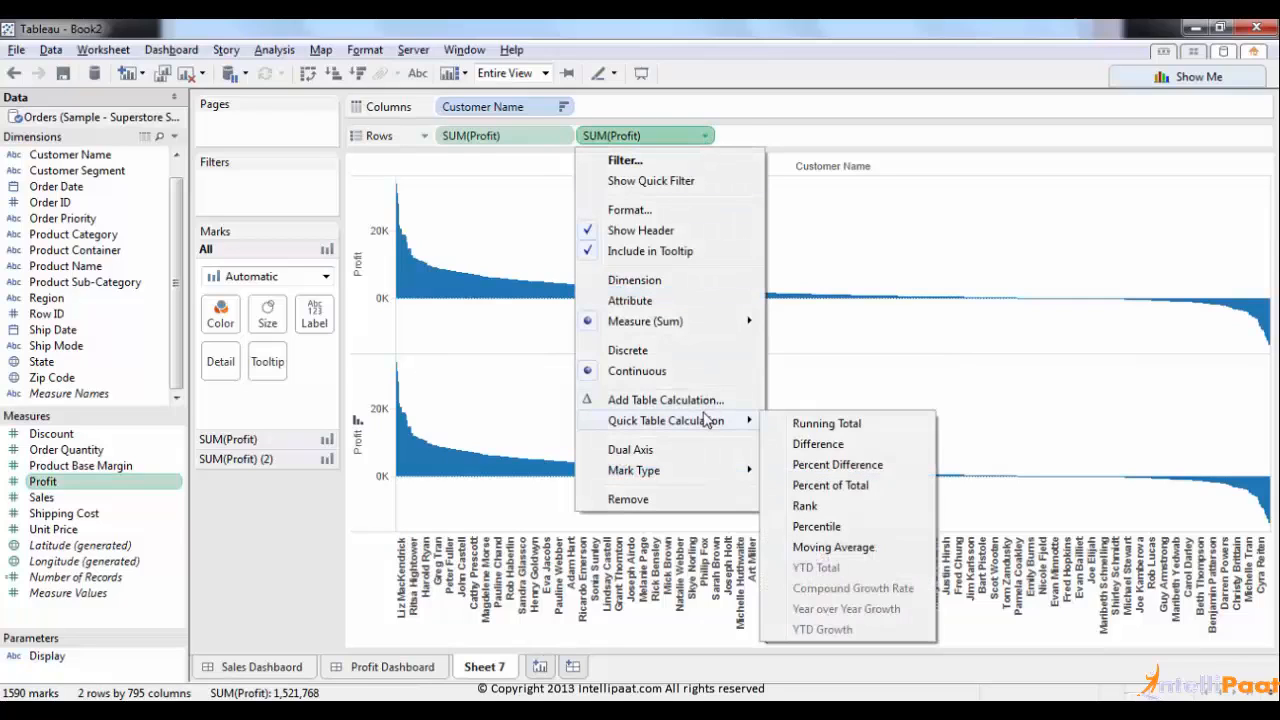
left_click(800, 424)
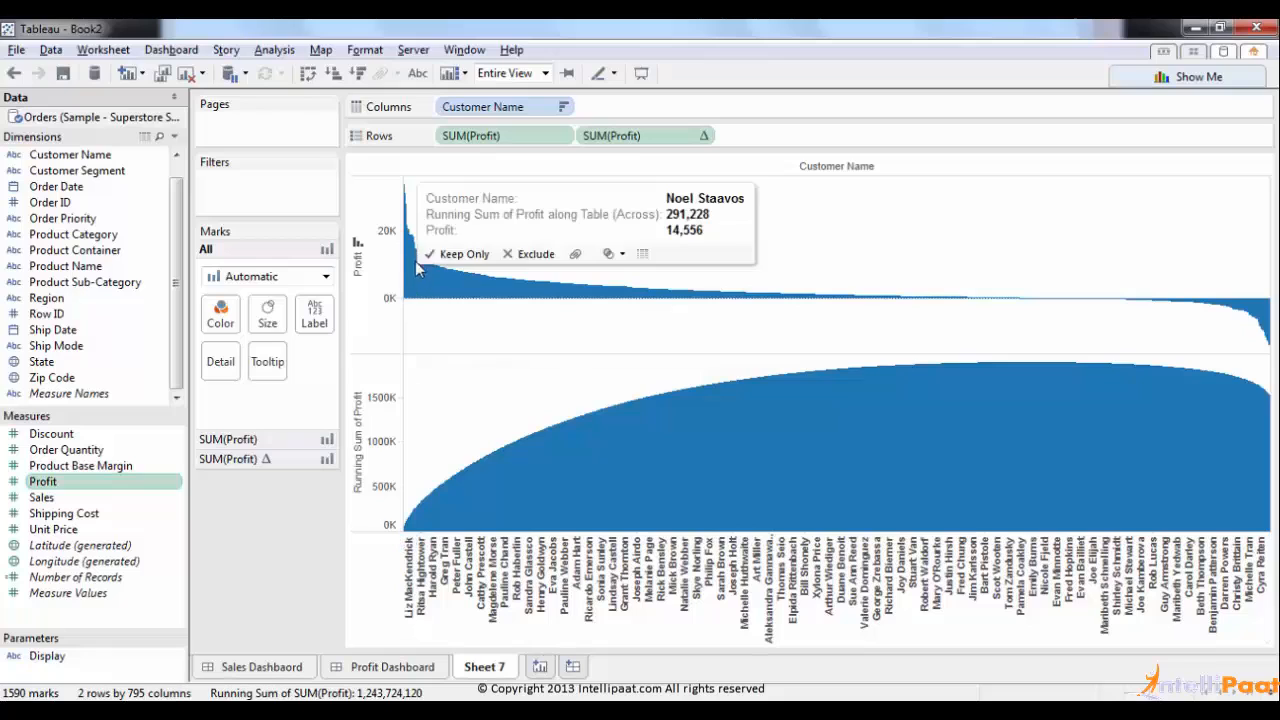
mouse_move(412, 524)
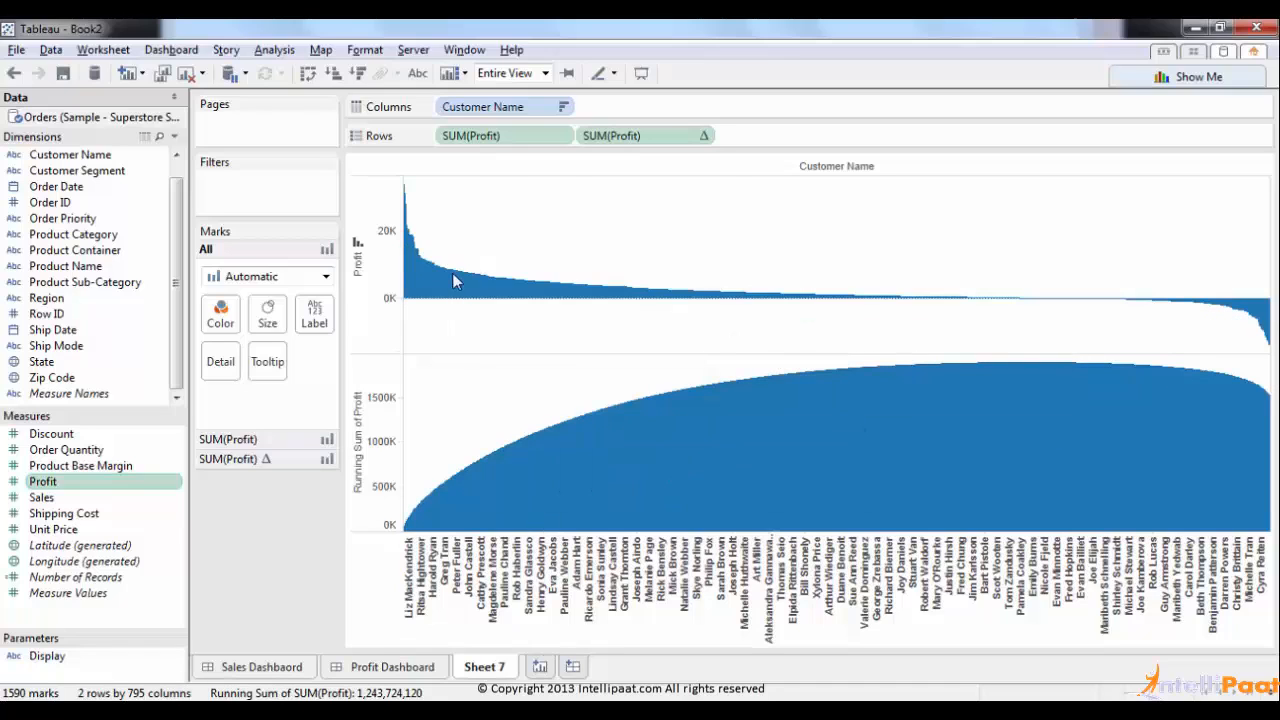
mouse_move(479, 275)
Step: Set the mark type to Line for the running total of profit and to Bar for the plain SUM(Profit)
left_click(262, 460)
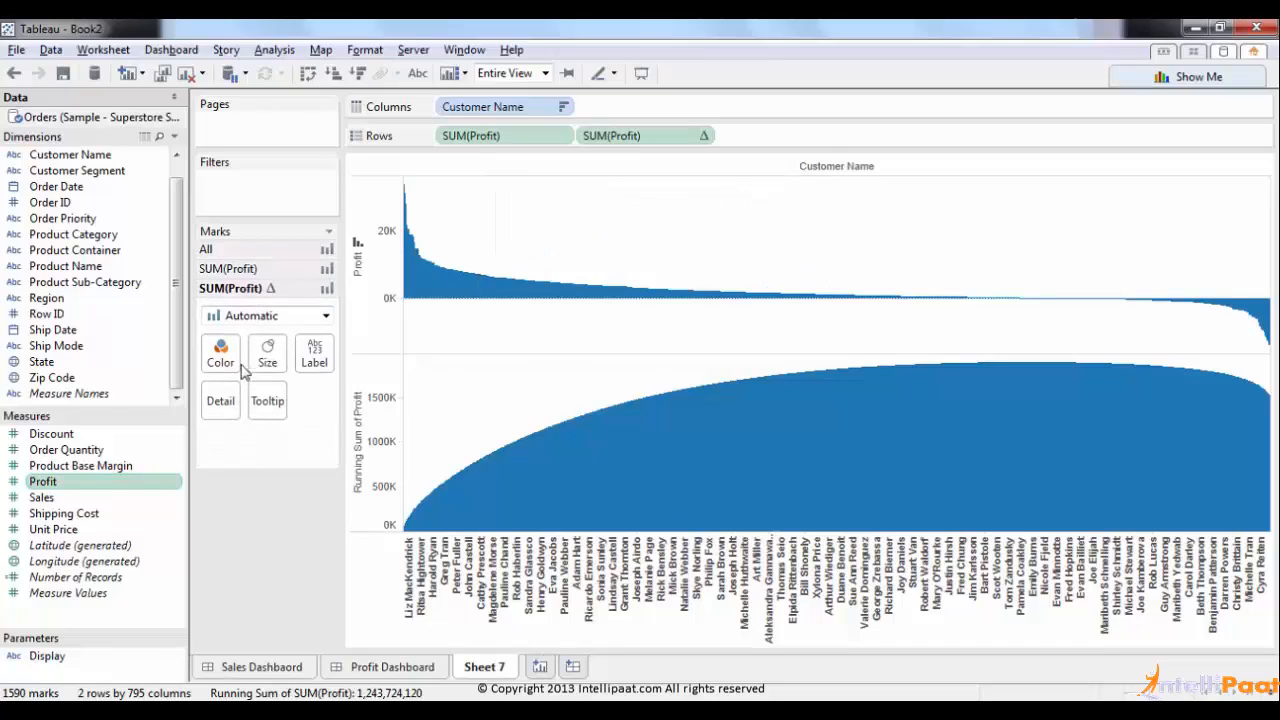
left_click(256, 316)
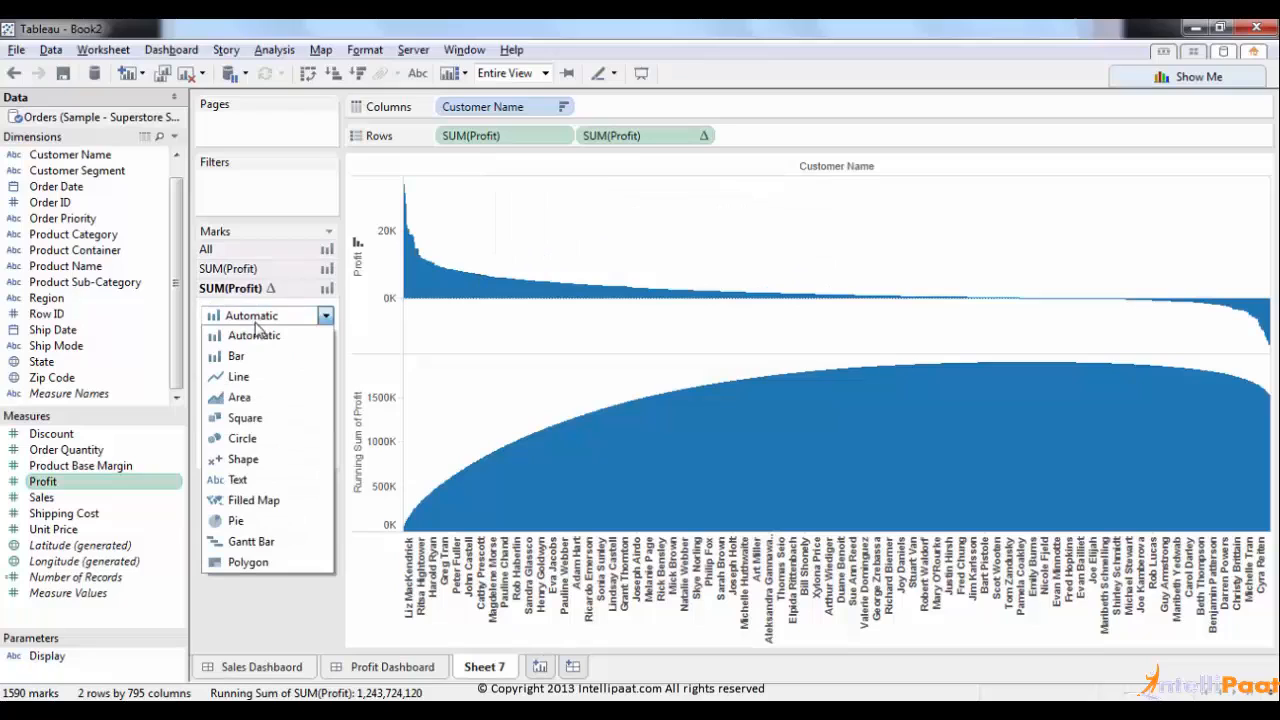
left_click(251, 378)
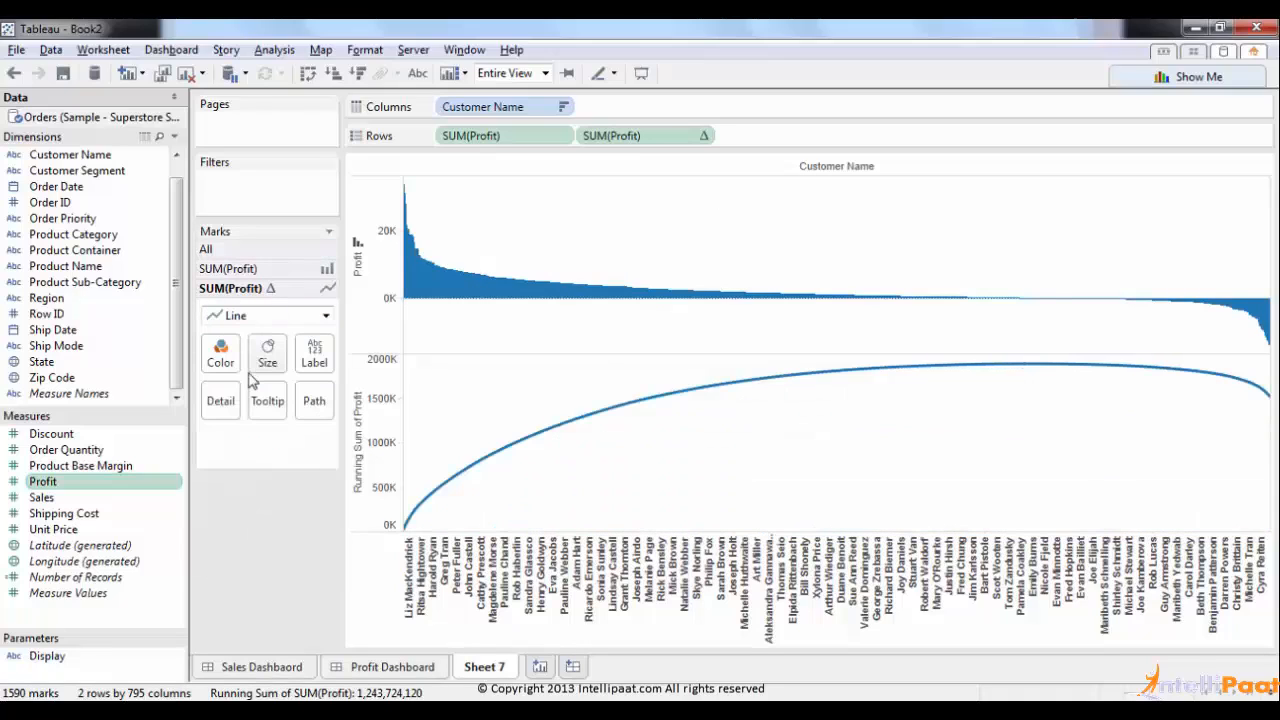
left_click(238, 268)
left_click(240, 300)
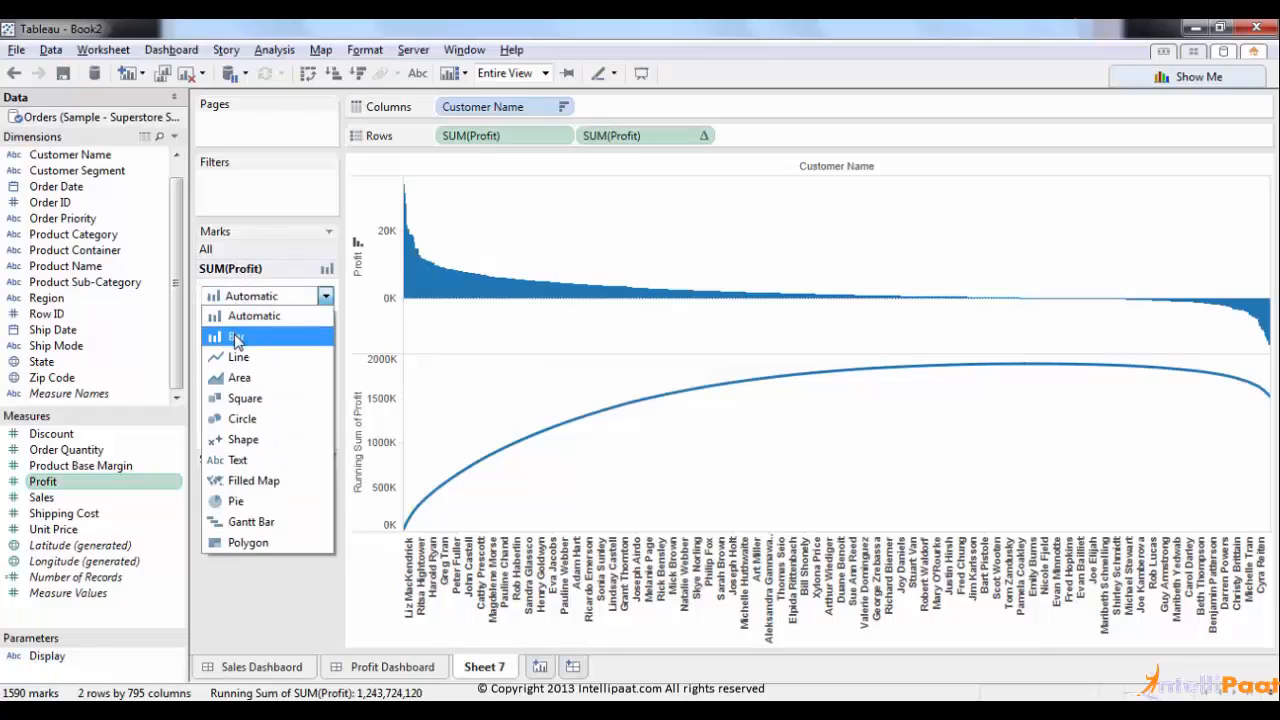
left_click(229, 331)
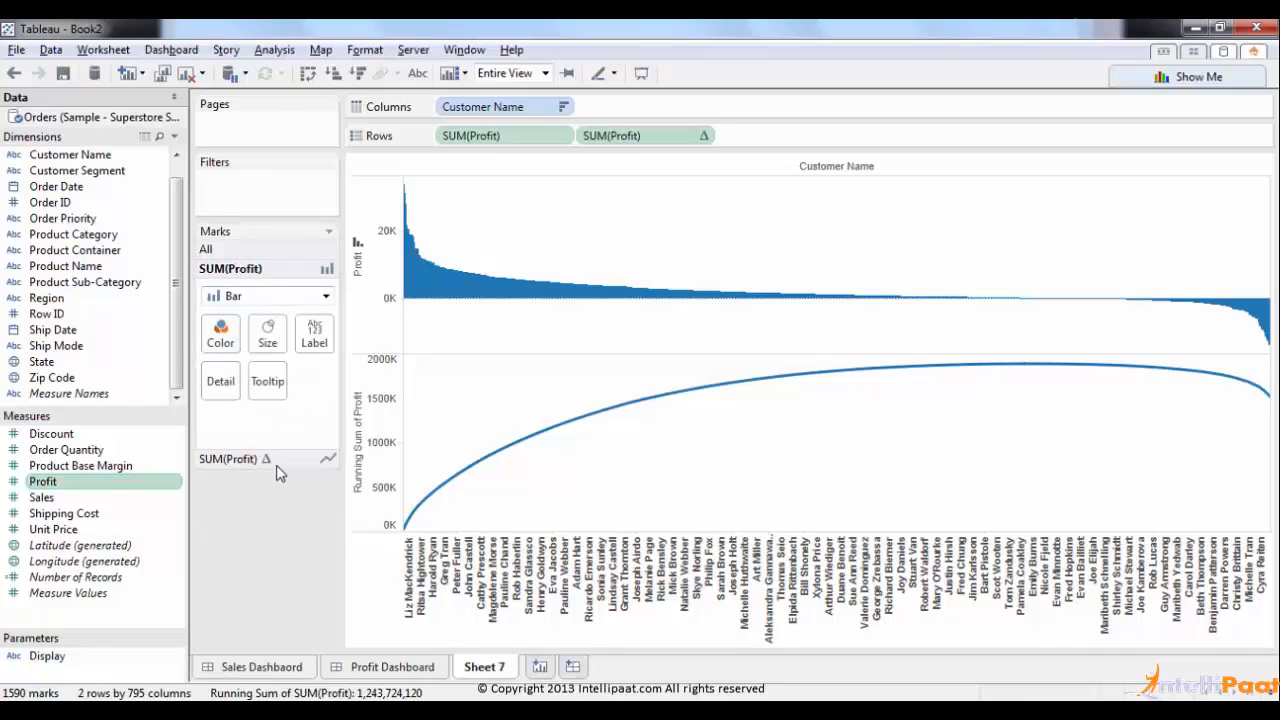
left_click(238, 459)
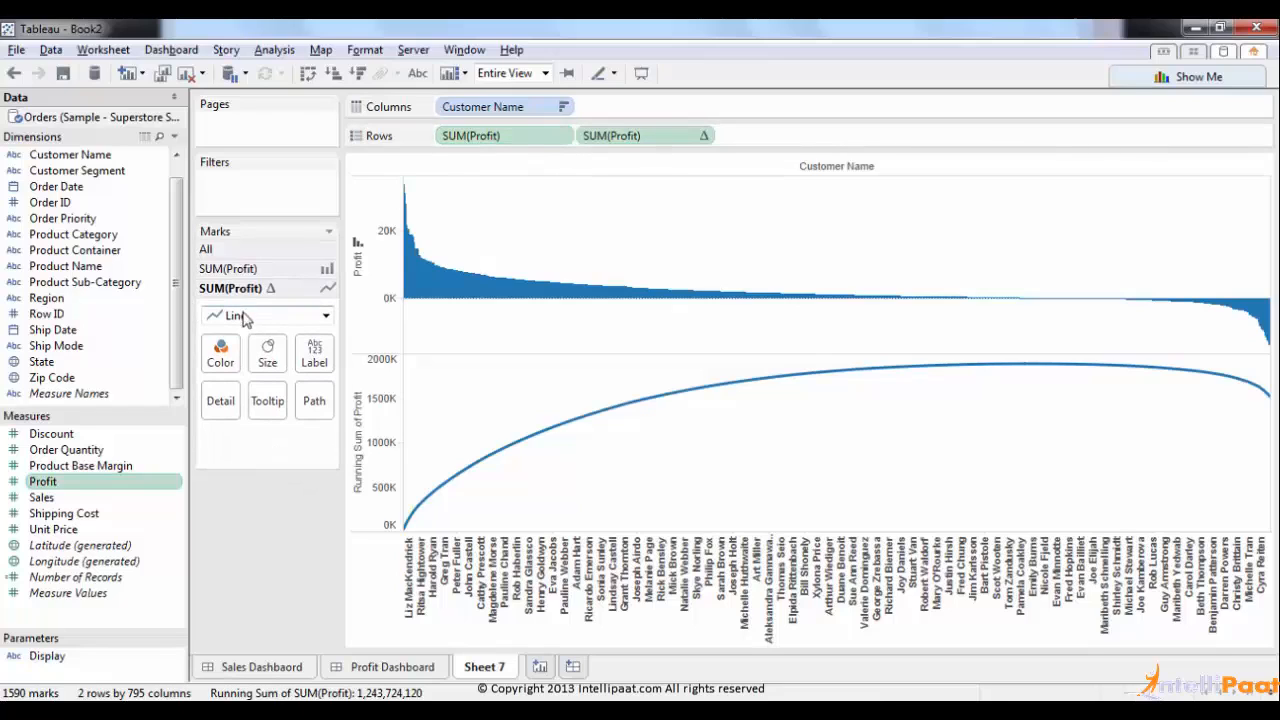
left_click(230, 278)
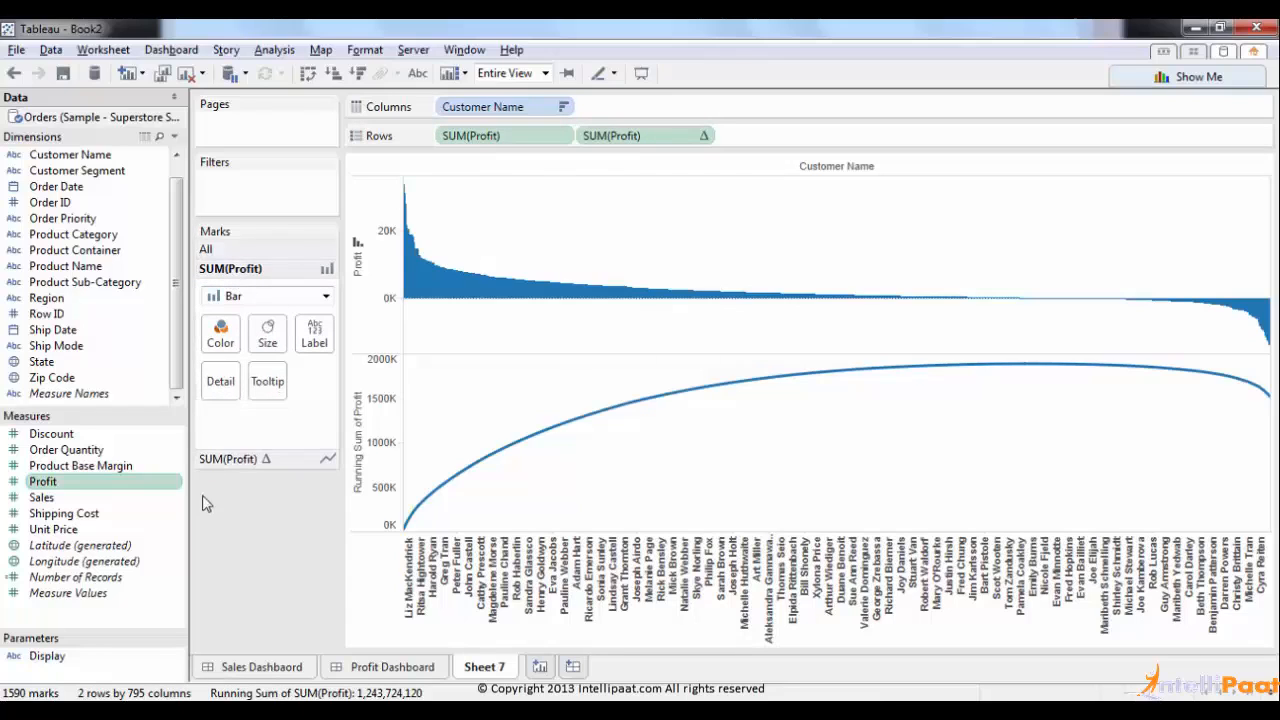
left_click(212, 460)
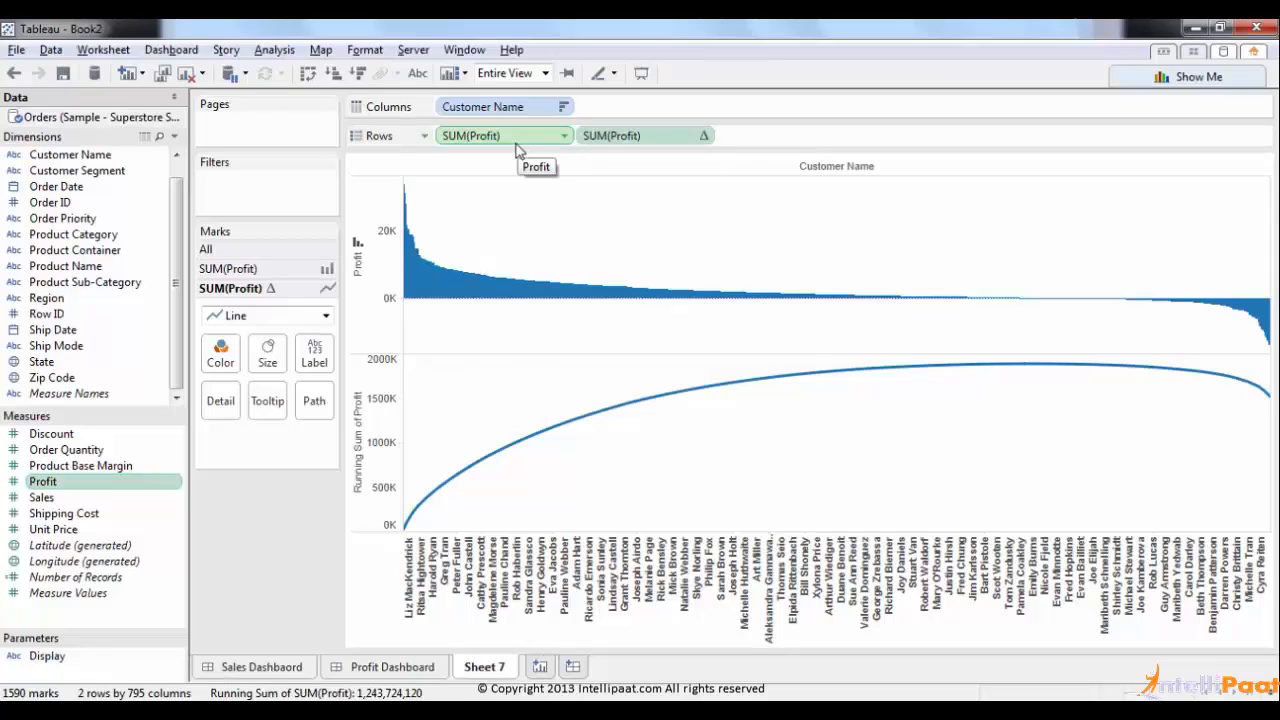
Step: Combine the running total line with the profit bars as a dual axis chart
left_click(708, 137)
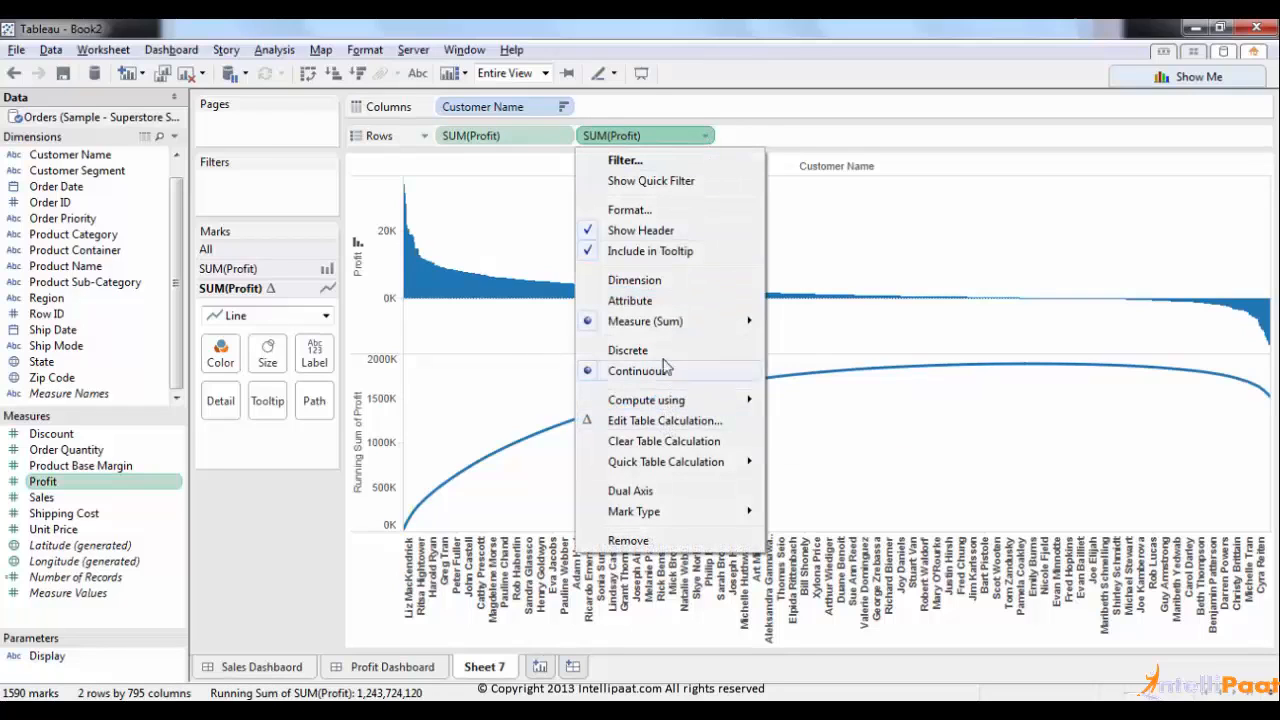
left_click(631, 491)
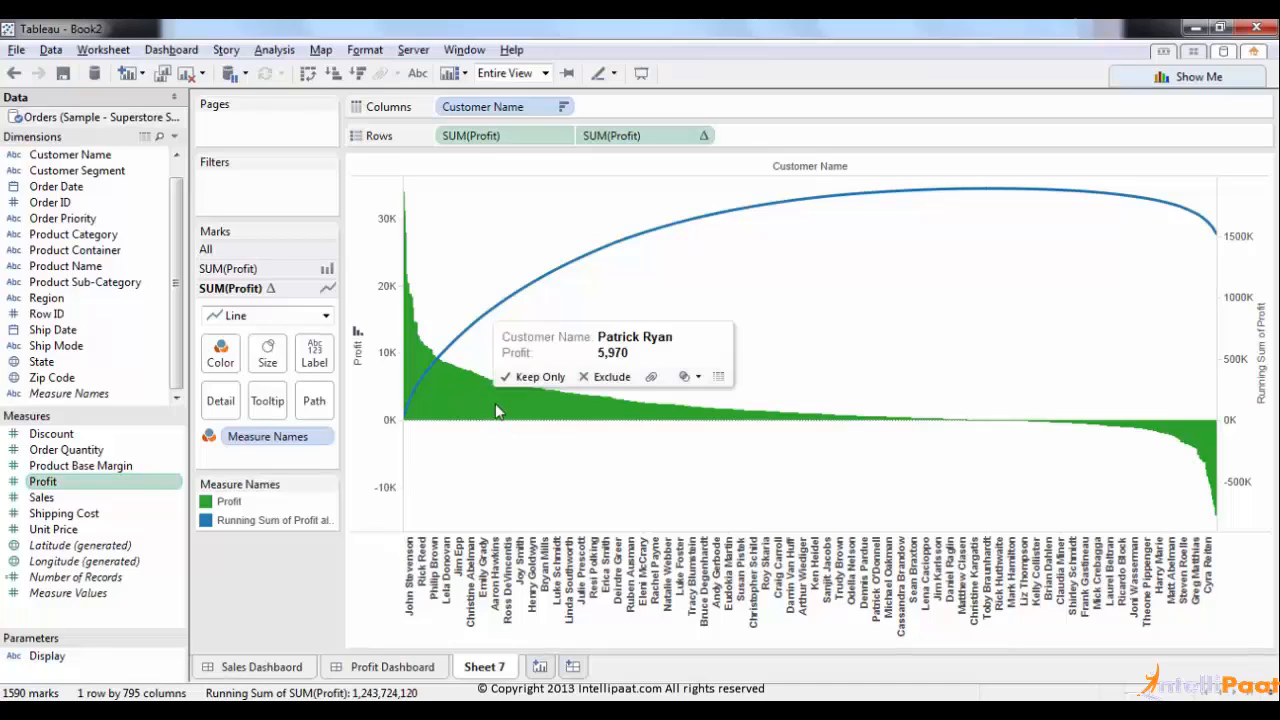
mouse_move(1087, 200)
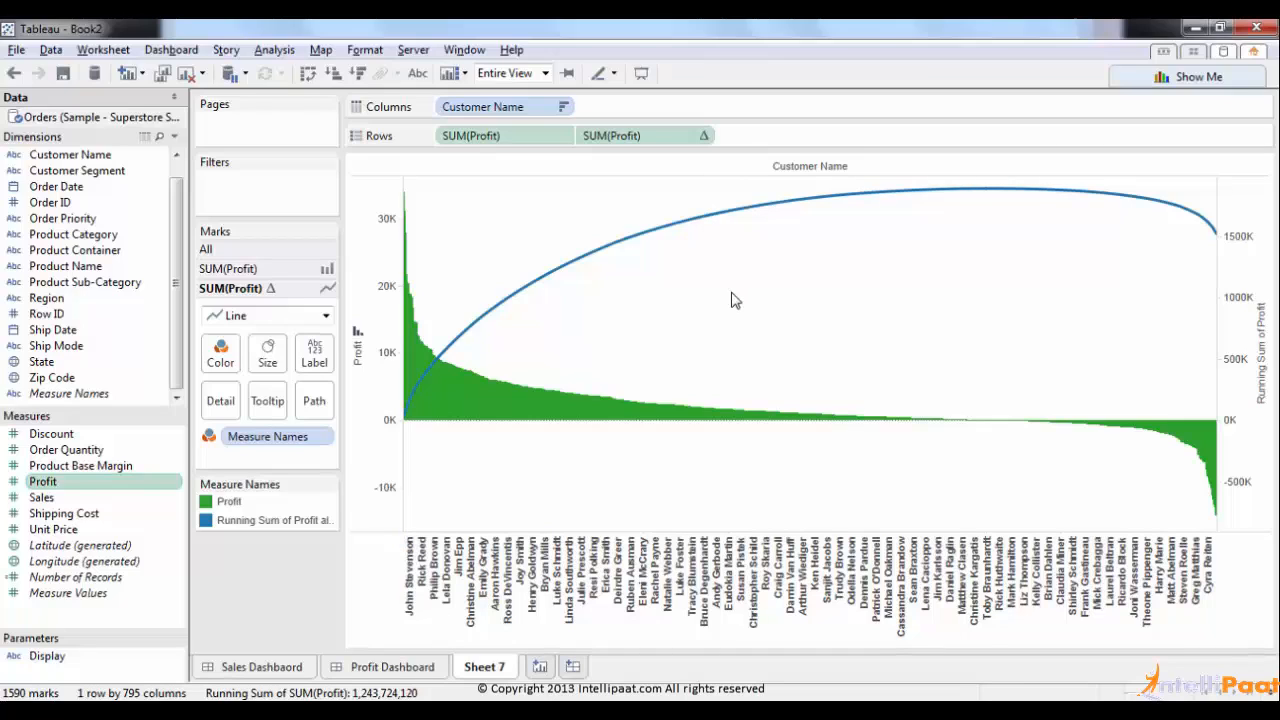
Step: Edit the running total's table calculation so that it runs along Customer Name
left_click(706, 139)
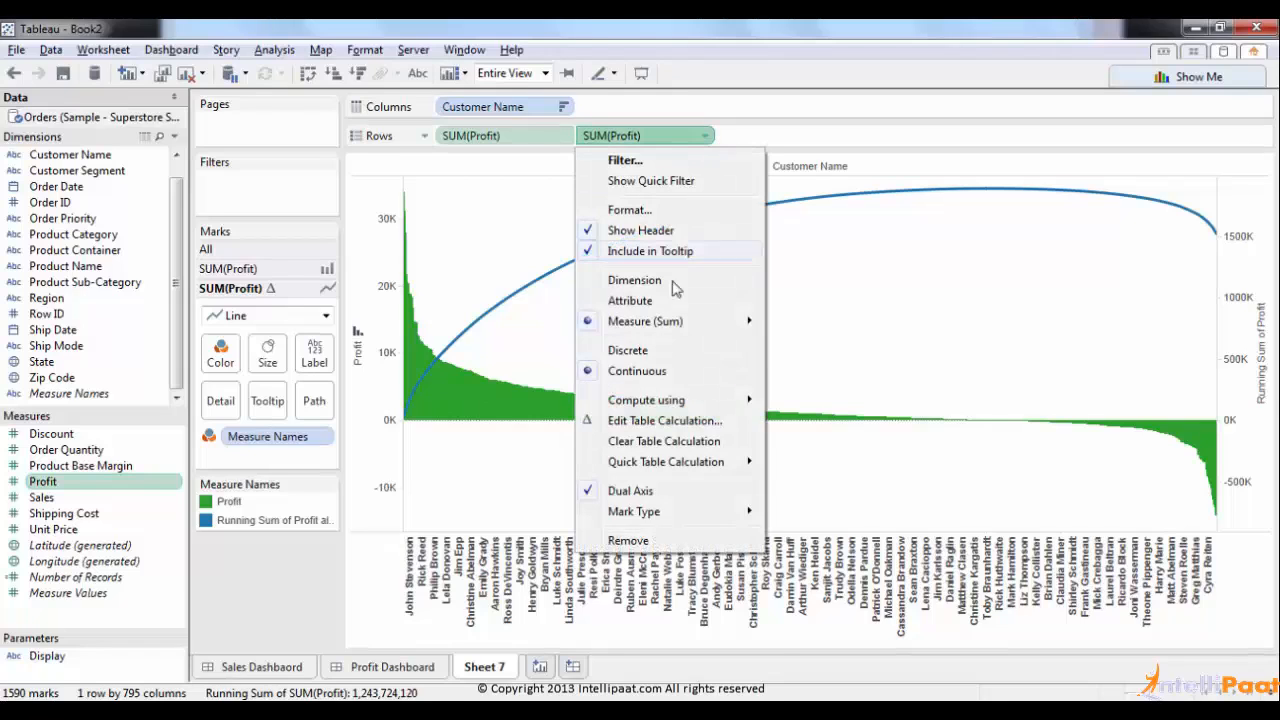
left_click(647, 421)
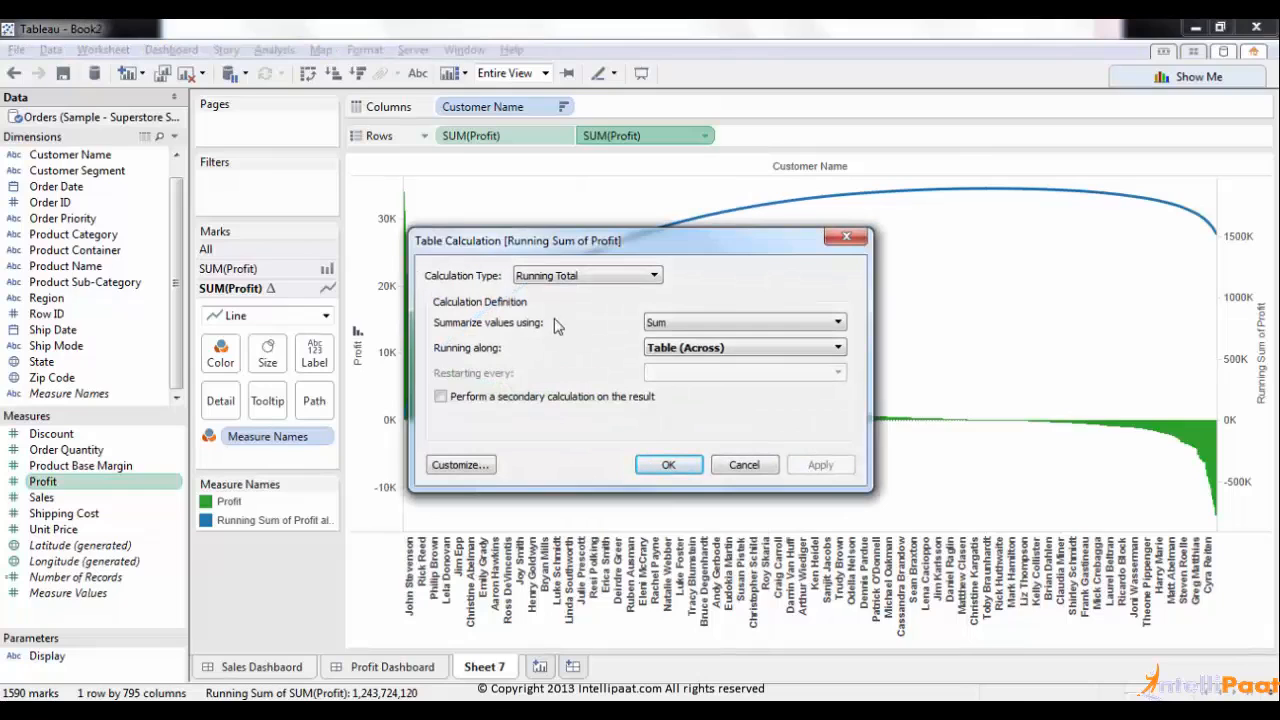
left_click(745, 350)
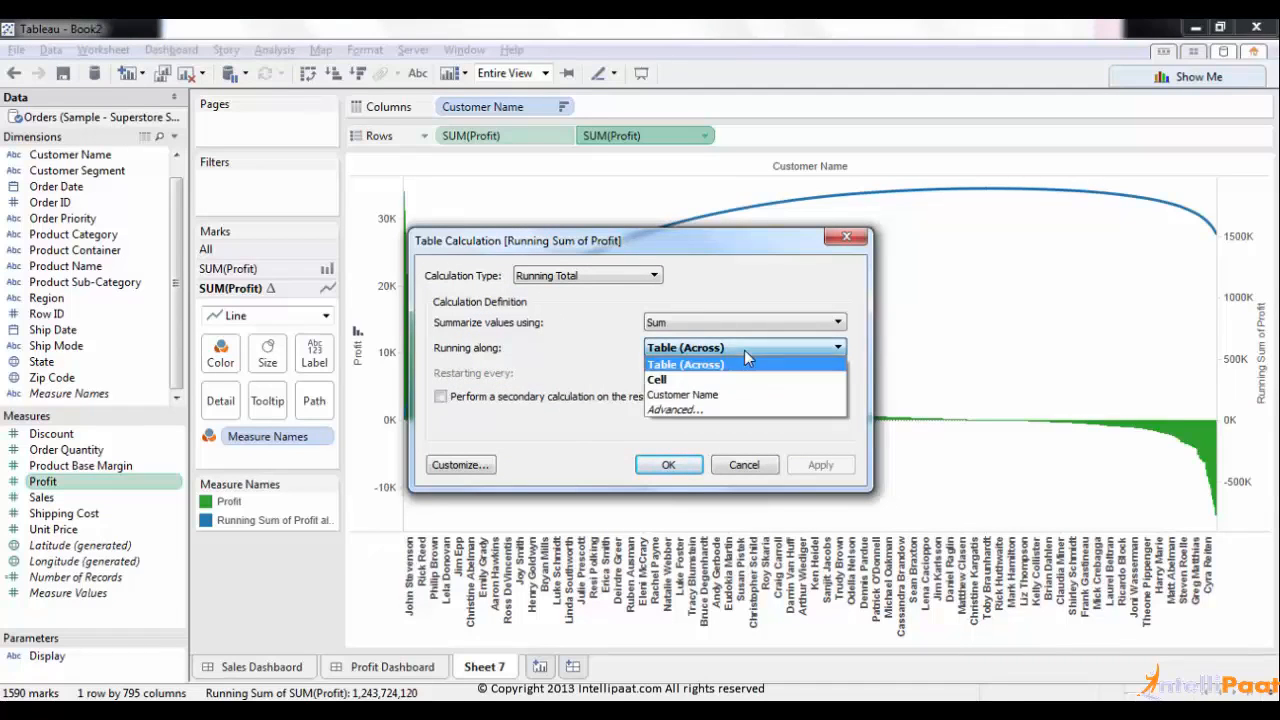
left_click(718, 396)
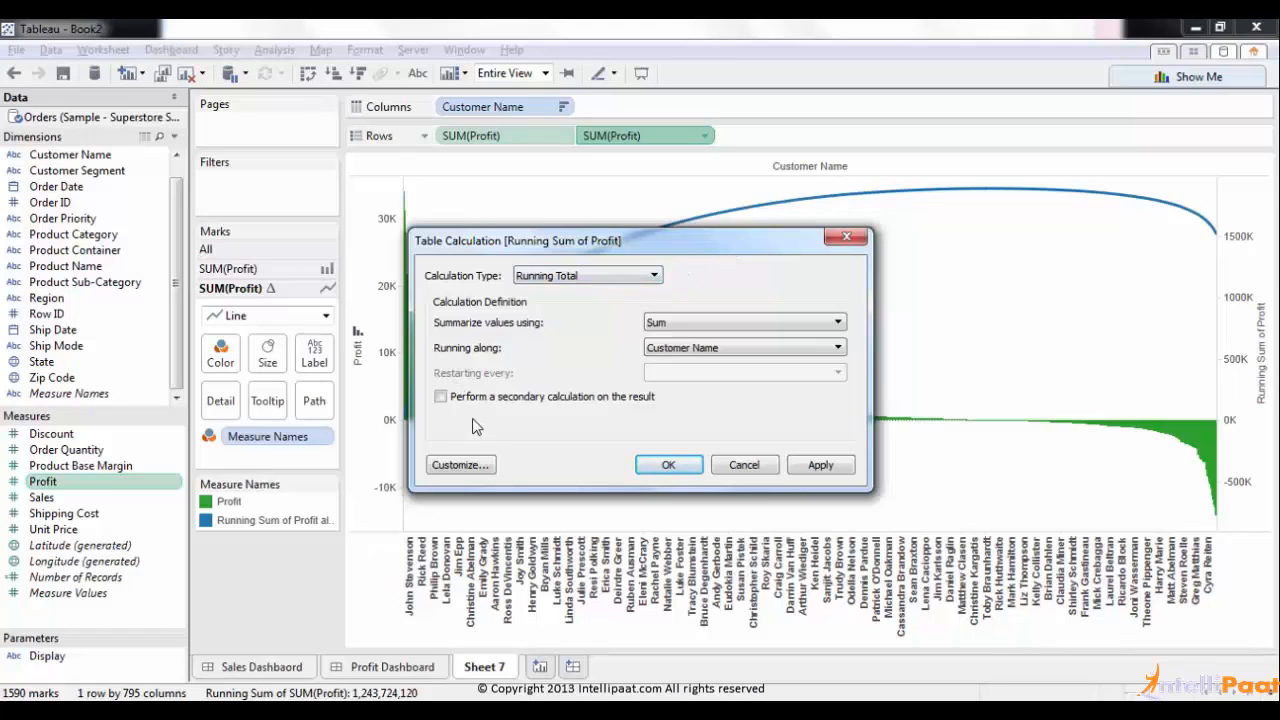
Step: Add a secondary Percent of Total calculation summarizing the values from Customer Name, and apply the table calculation
left_click(441, 397)
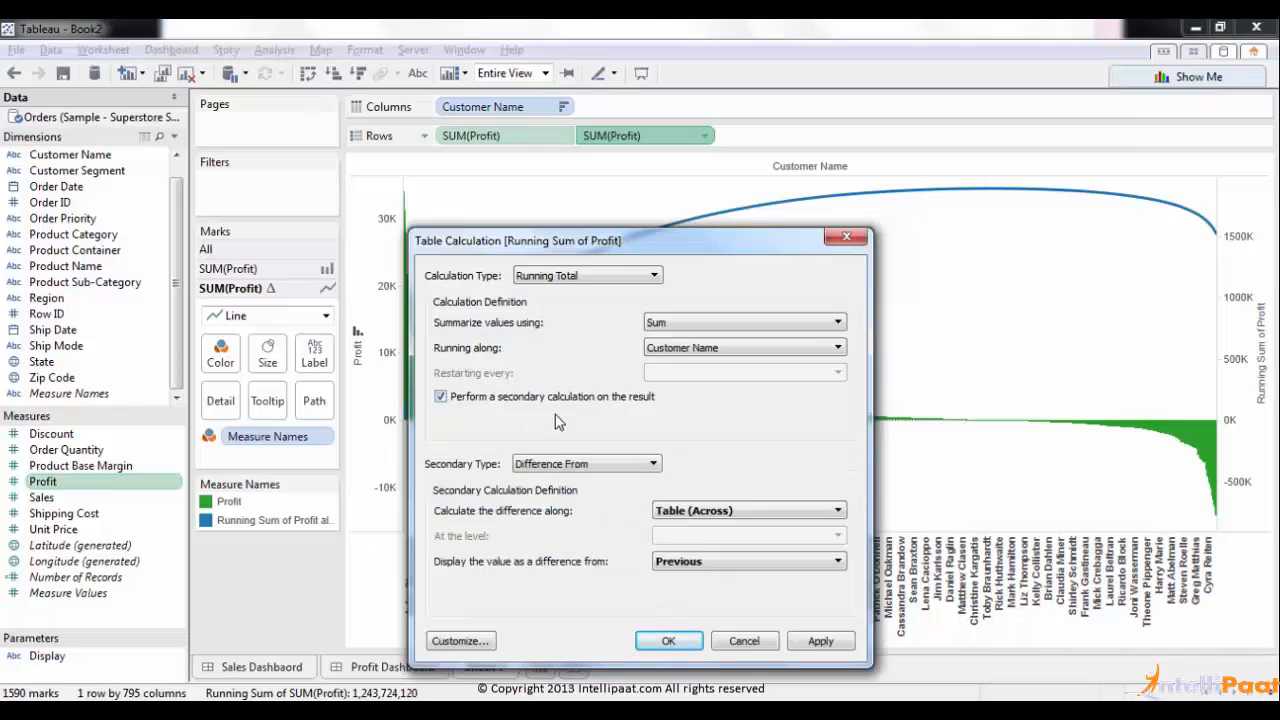
left_click(622, 466)
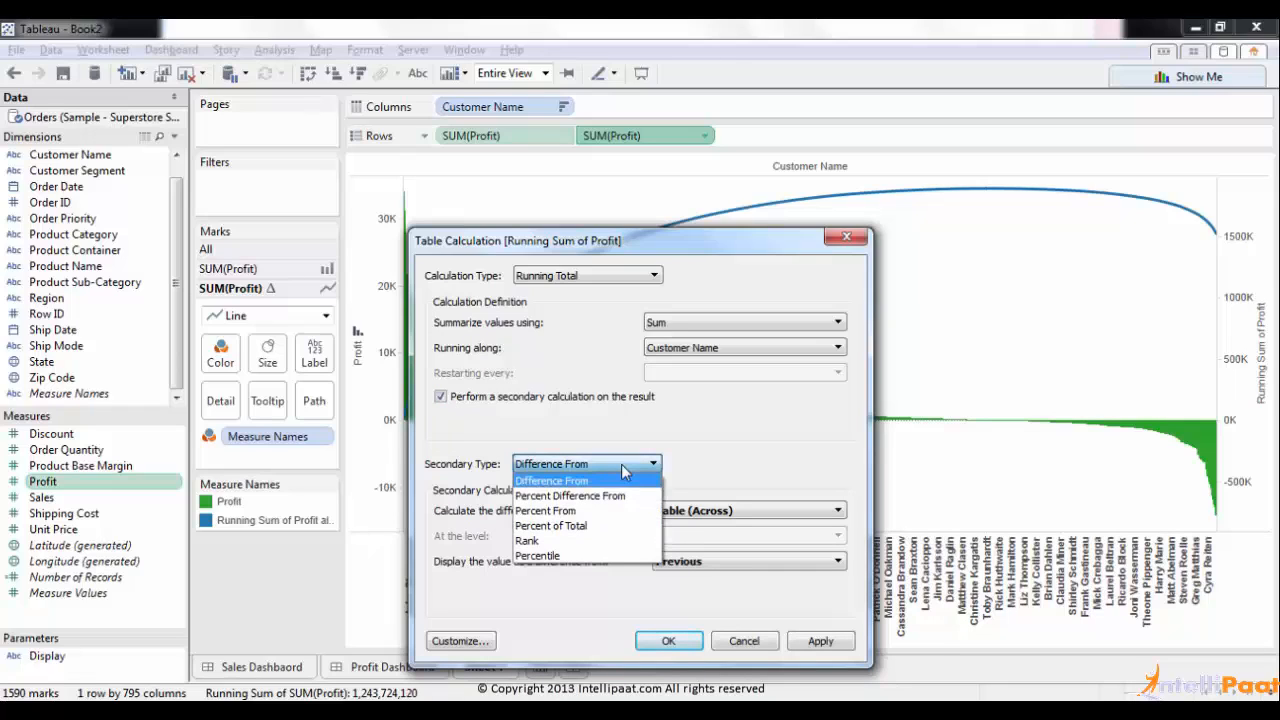
left_click(584, 528)
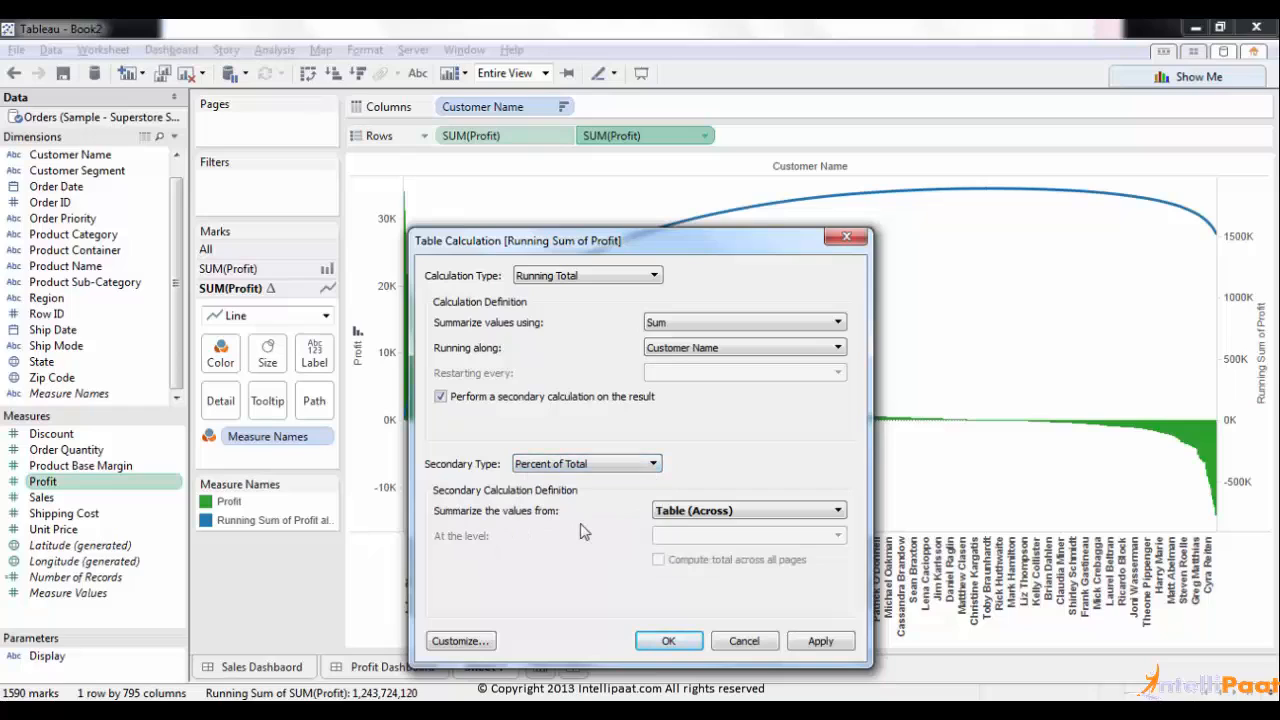
left_click(730, 512)
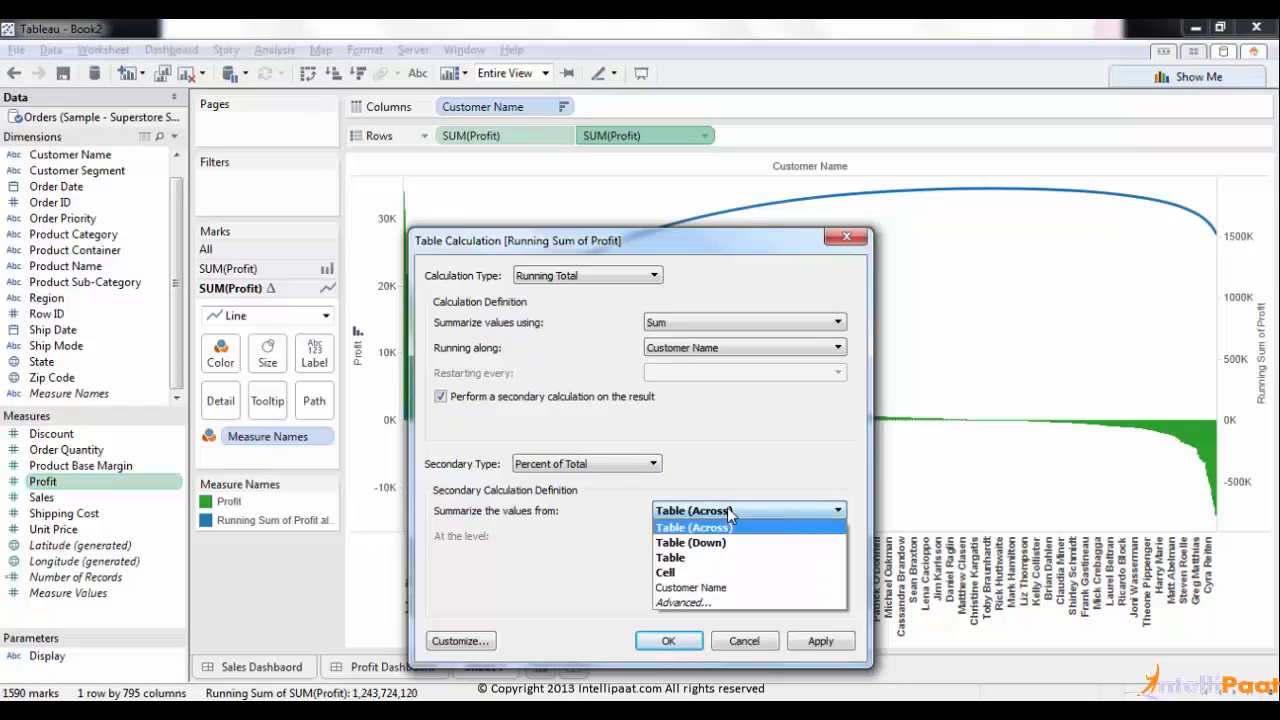
left_click(700, 590)
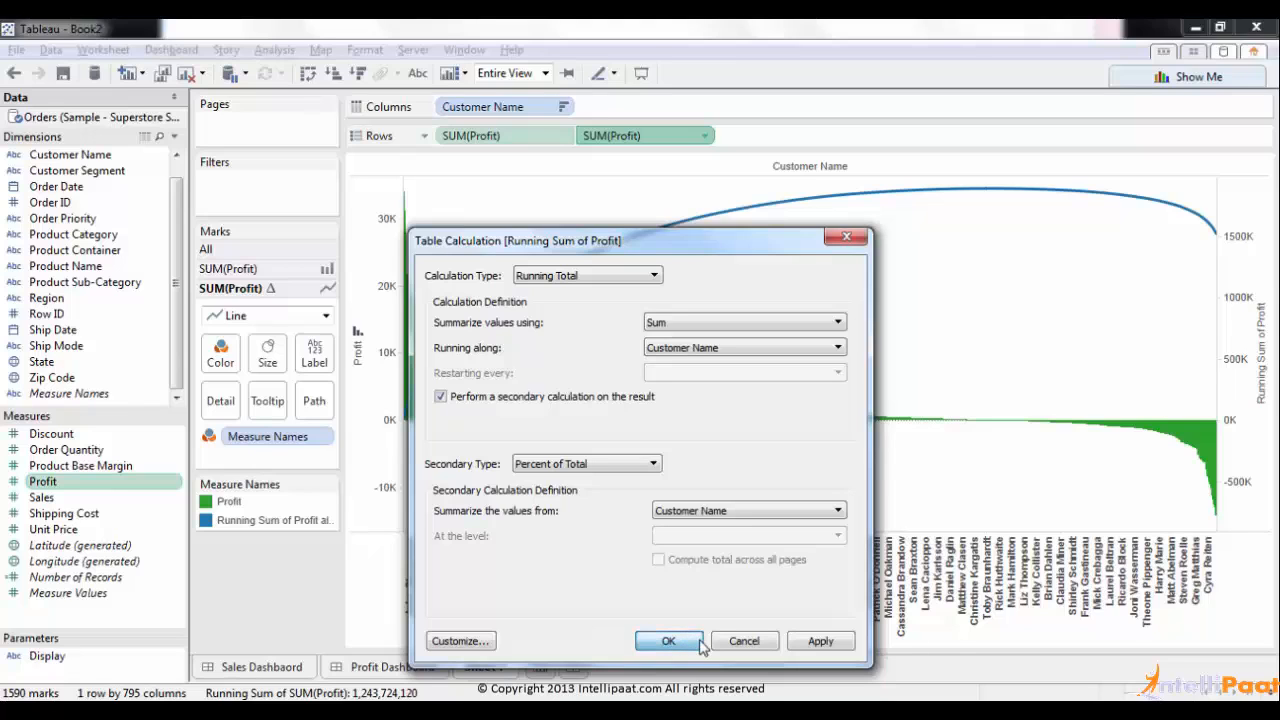
left_click(668, 641)
mouse_move(1216, 488)
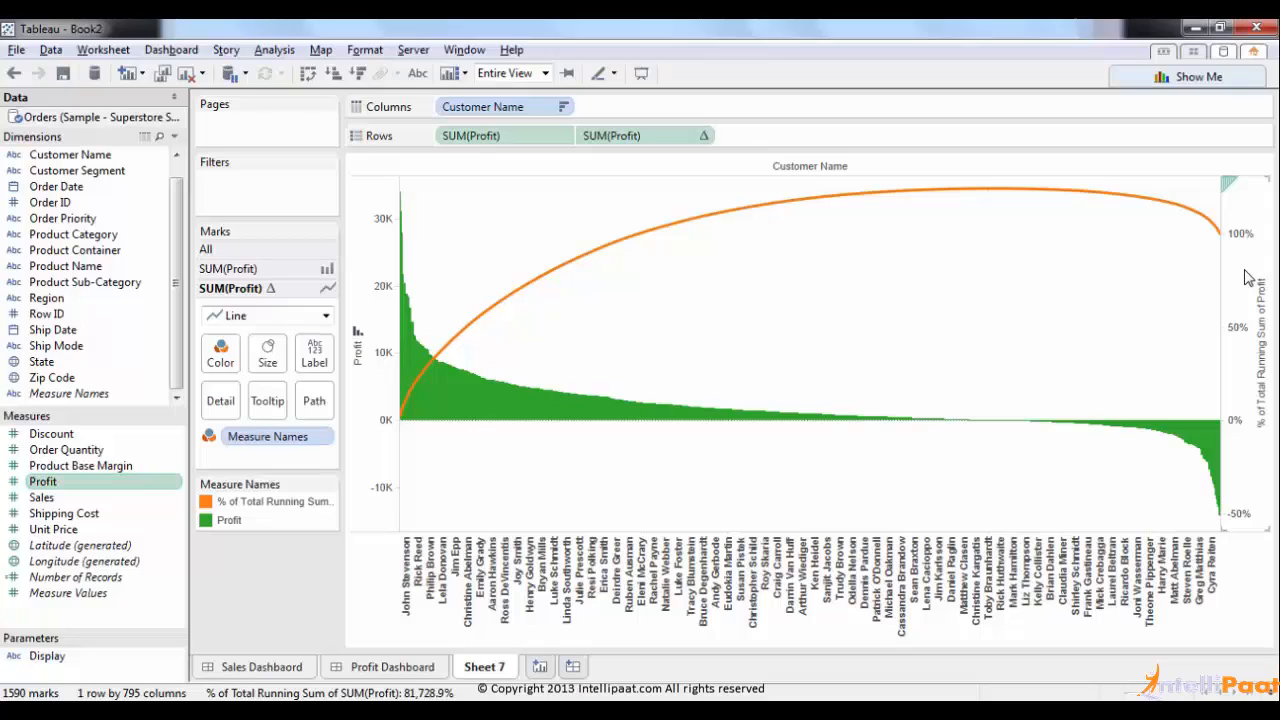
Step: Review the table calculation settings of the running total of profit, including its secondary calculation, and close them
left_click(707, 137)
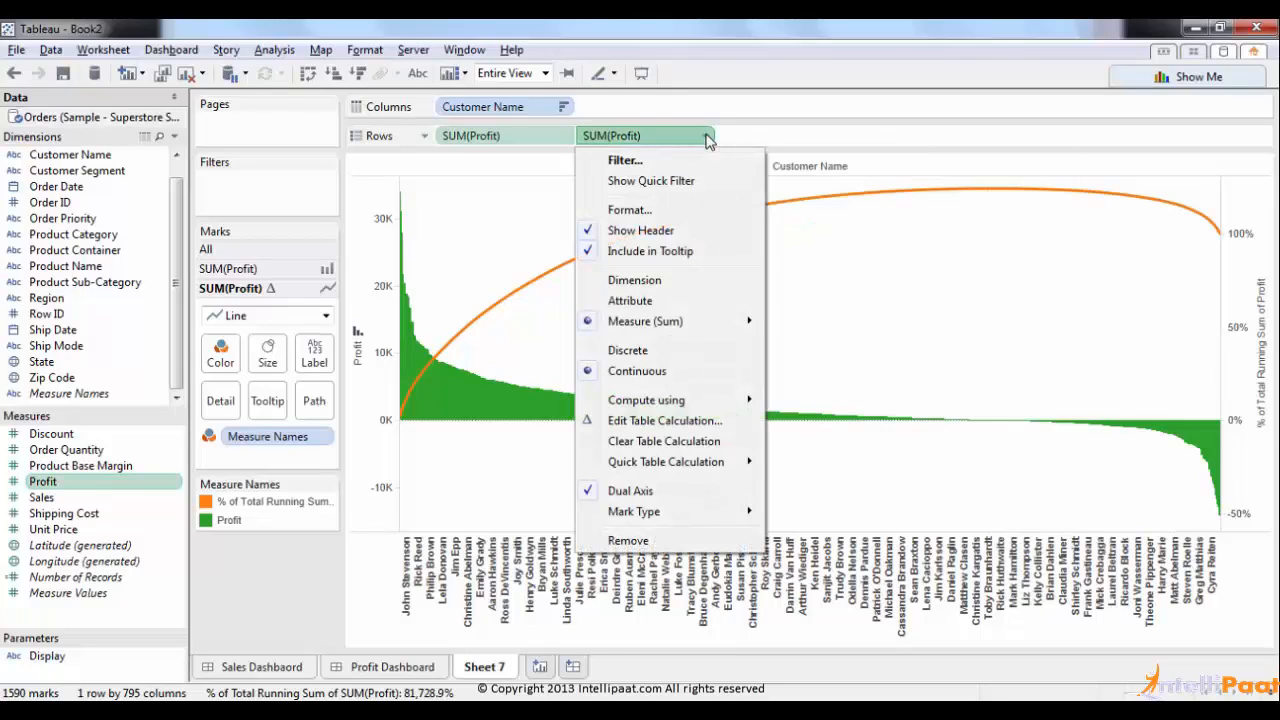
left_click(651, 421)
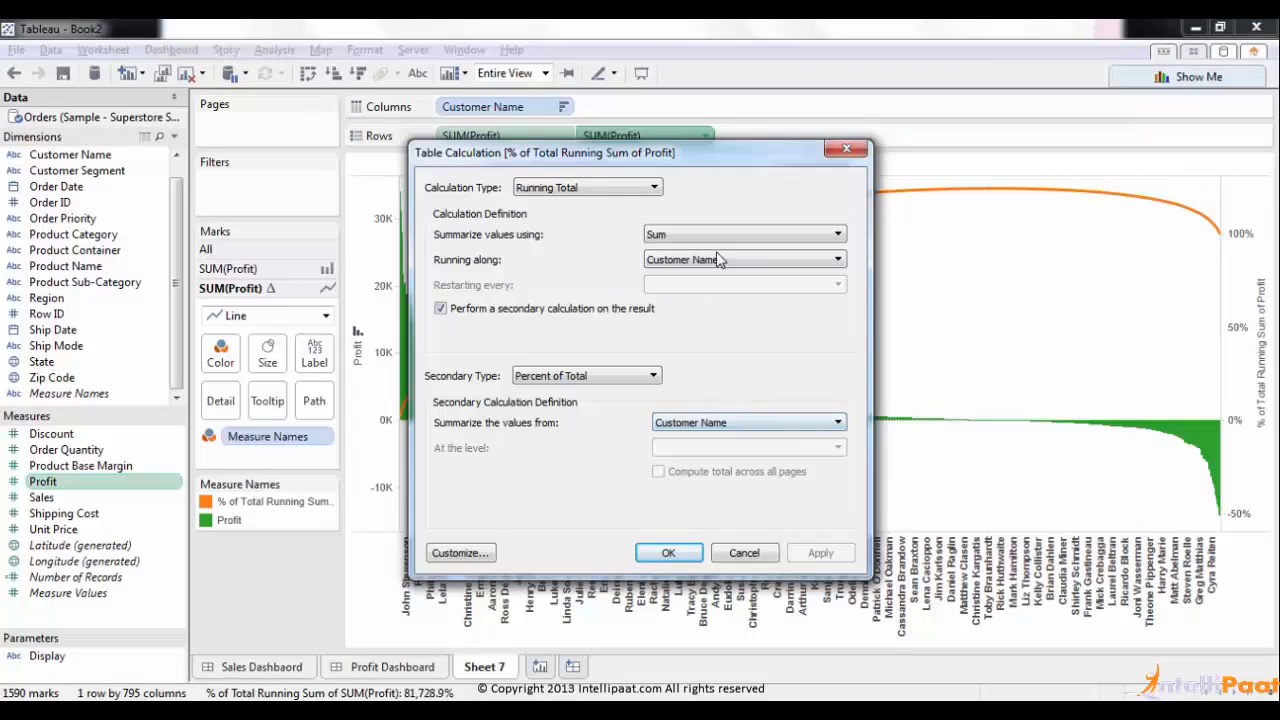
left_click(668, 558)
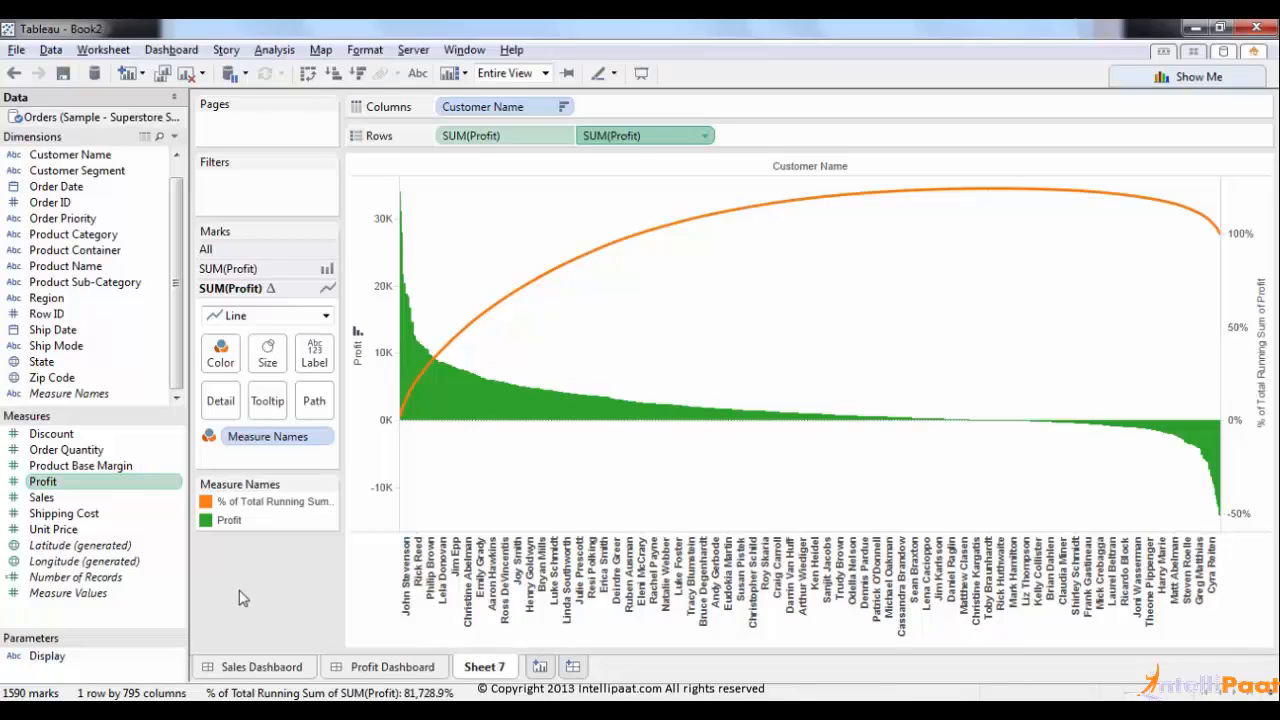
Step: Create a calculated field named "% of Total Customer" with the formula Index ()/ Size()
right_click(143, 624)
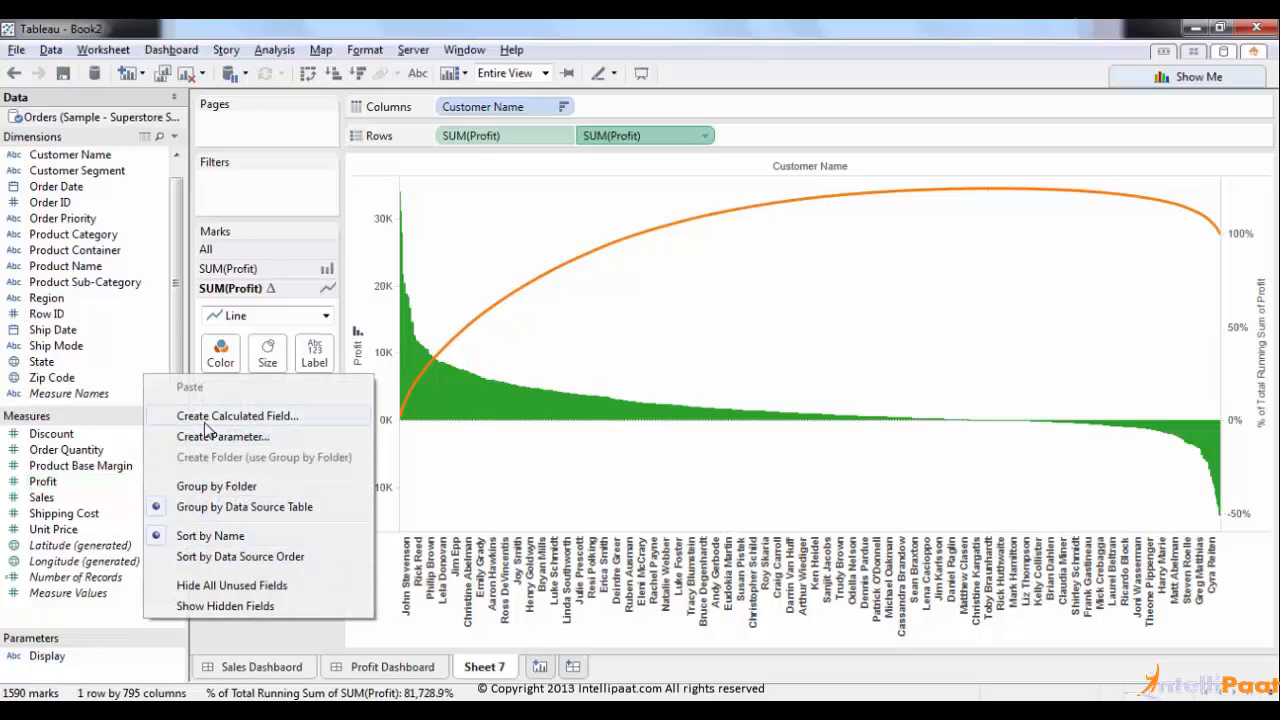
left_click(215, 418)
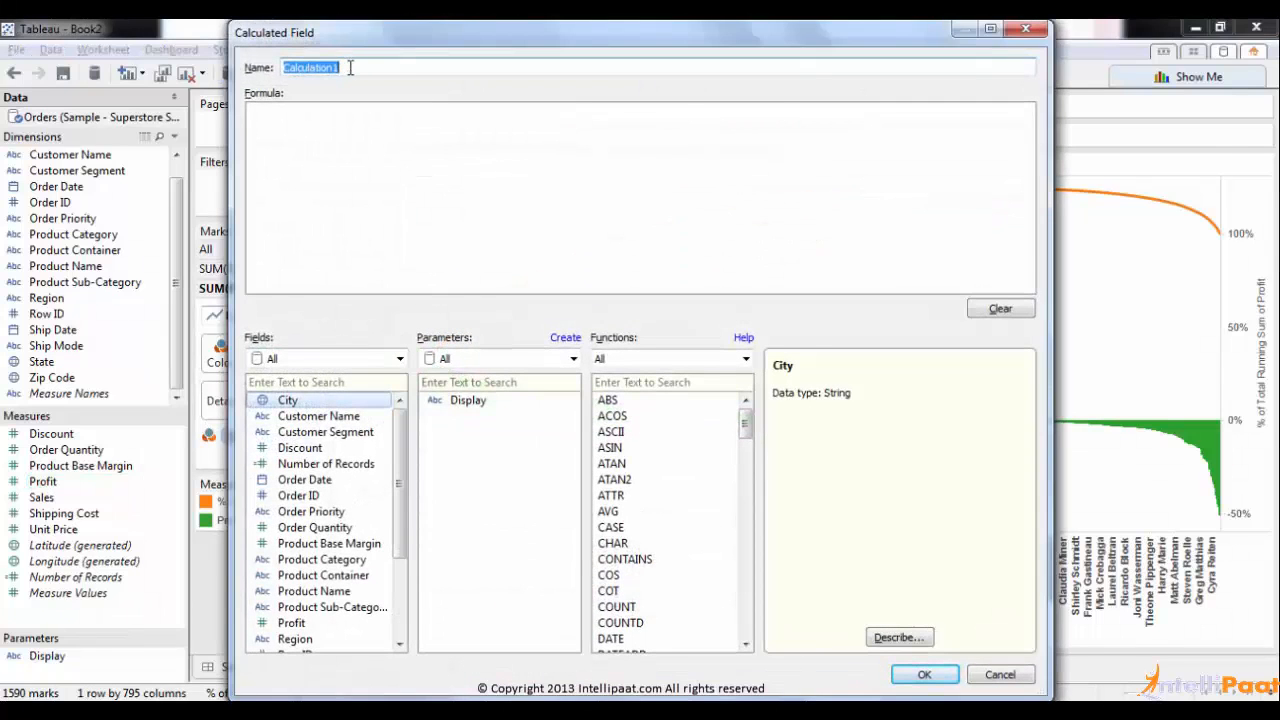
type("% of Total Customer")
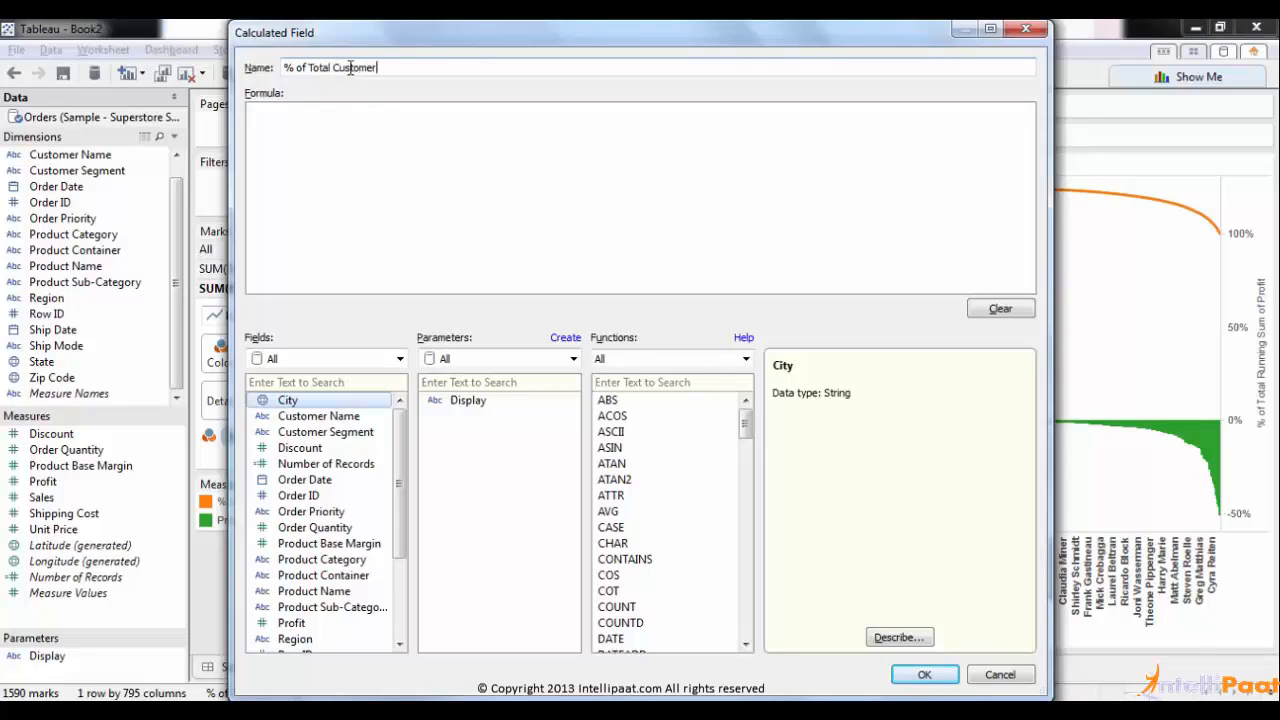
left_click(363, 115)
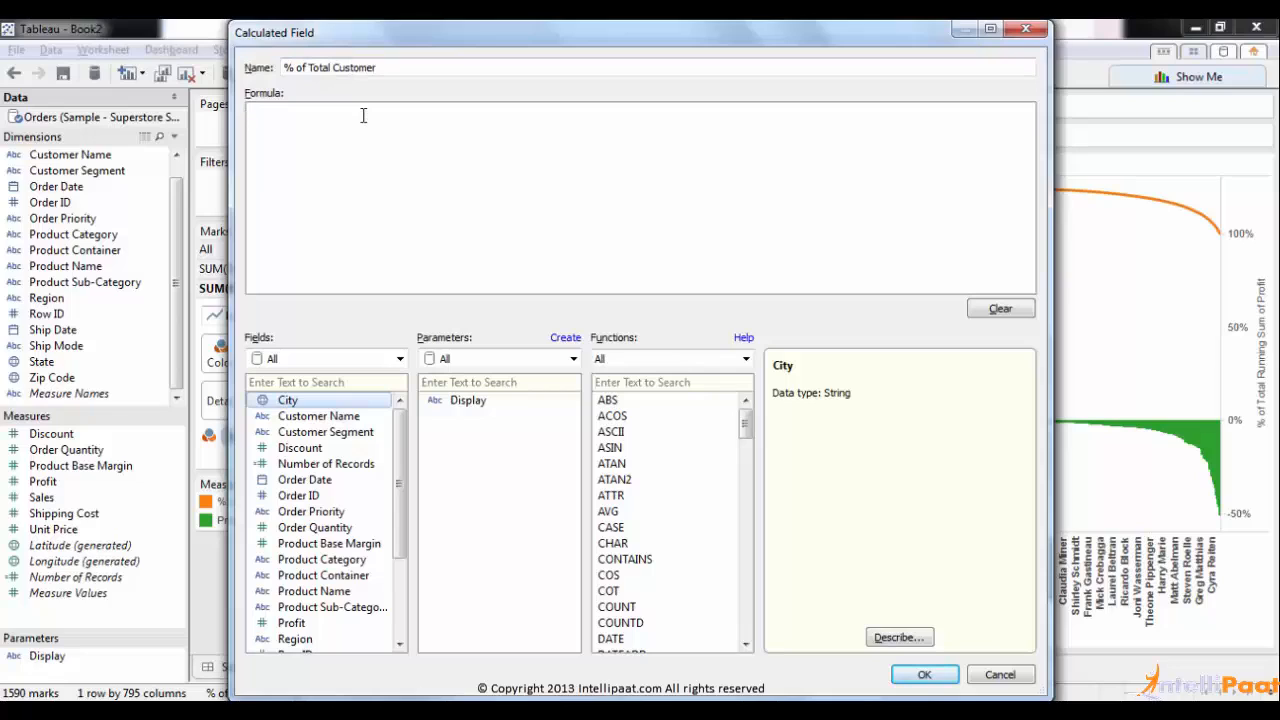
type("index ()/ Size()")
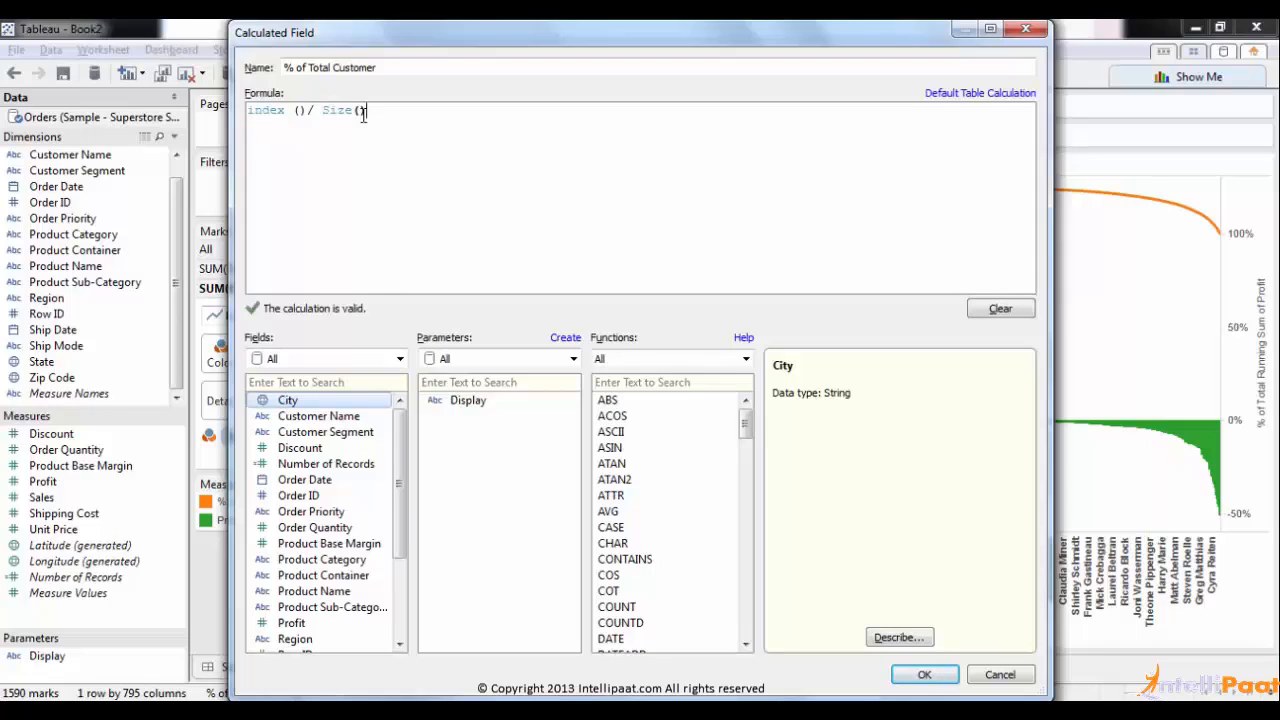
left_click(253, 110)
key("BackSpace")
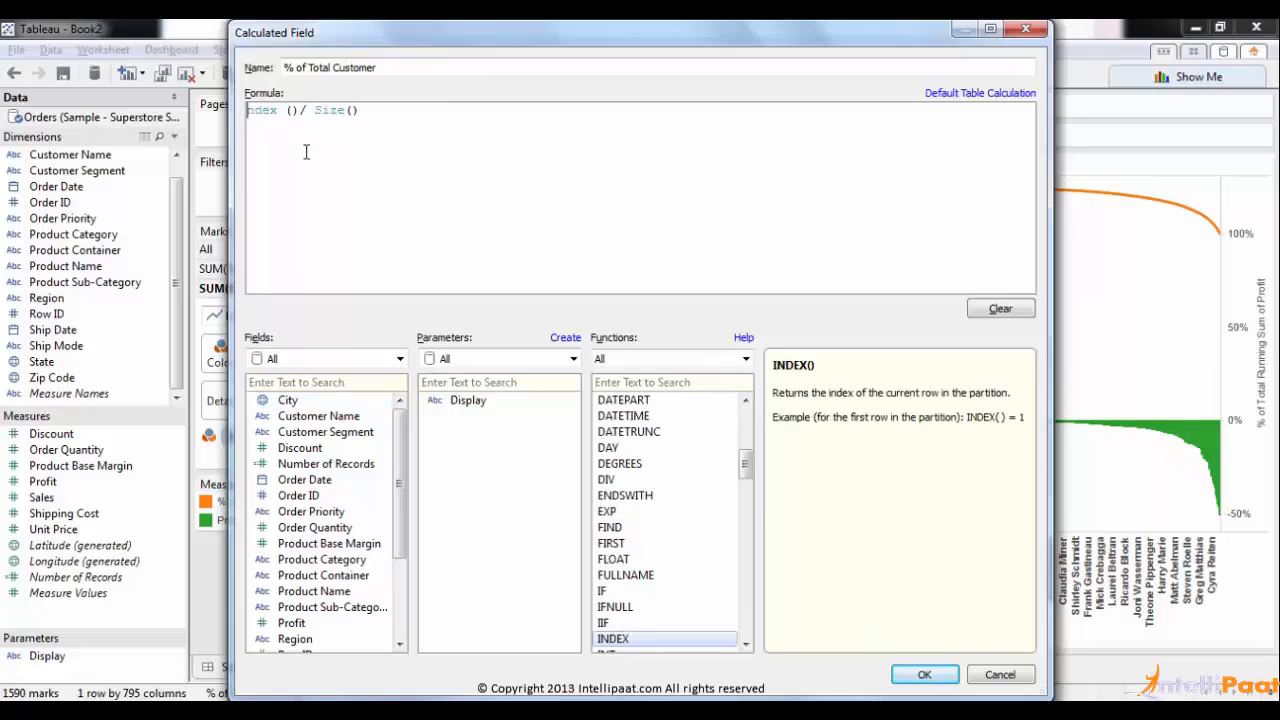
type("I")
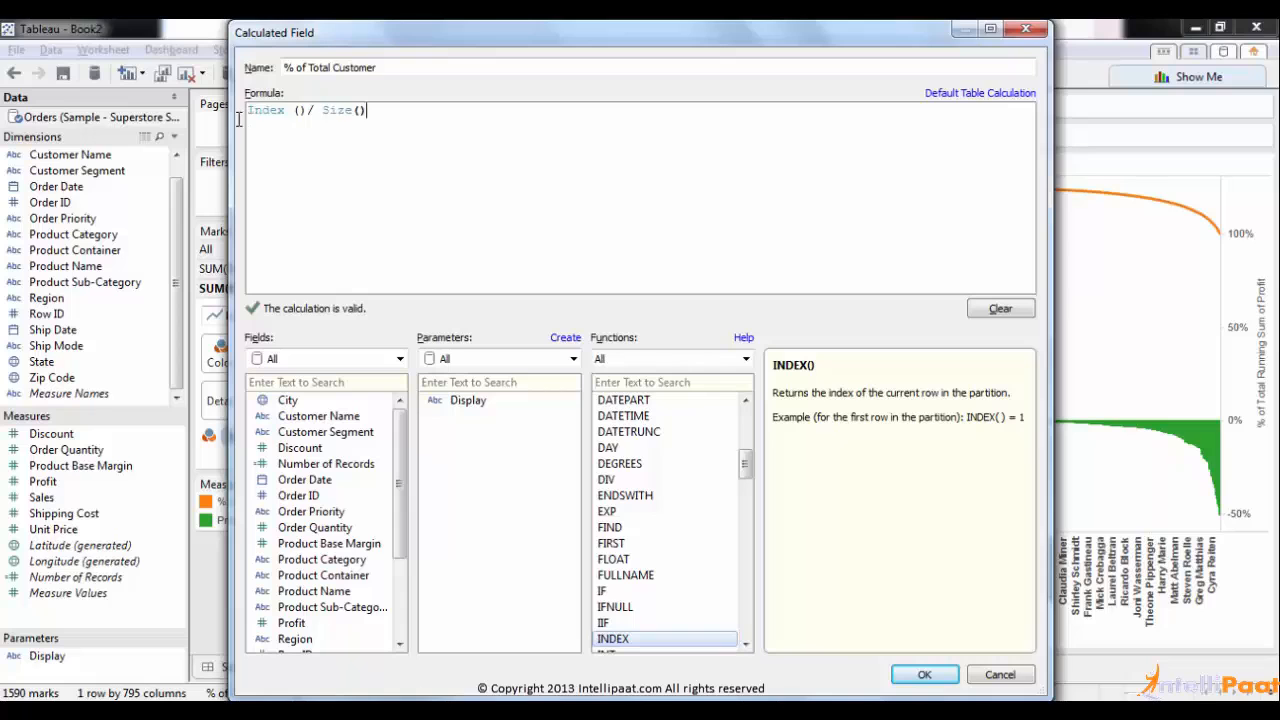
key("ctrl+a")
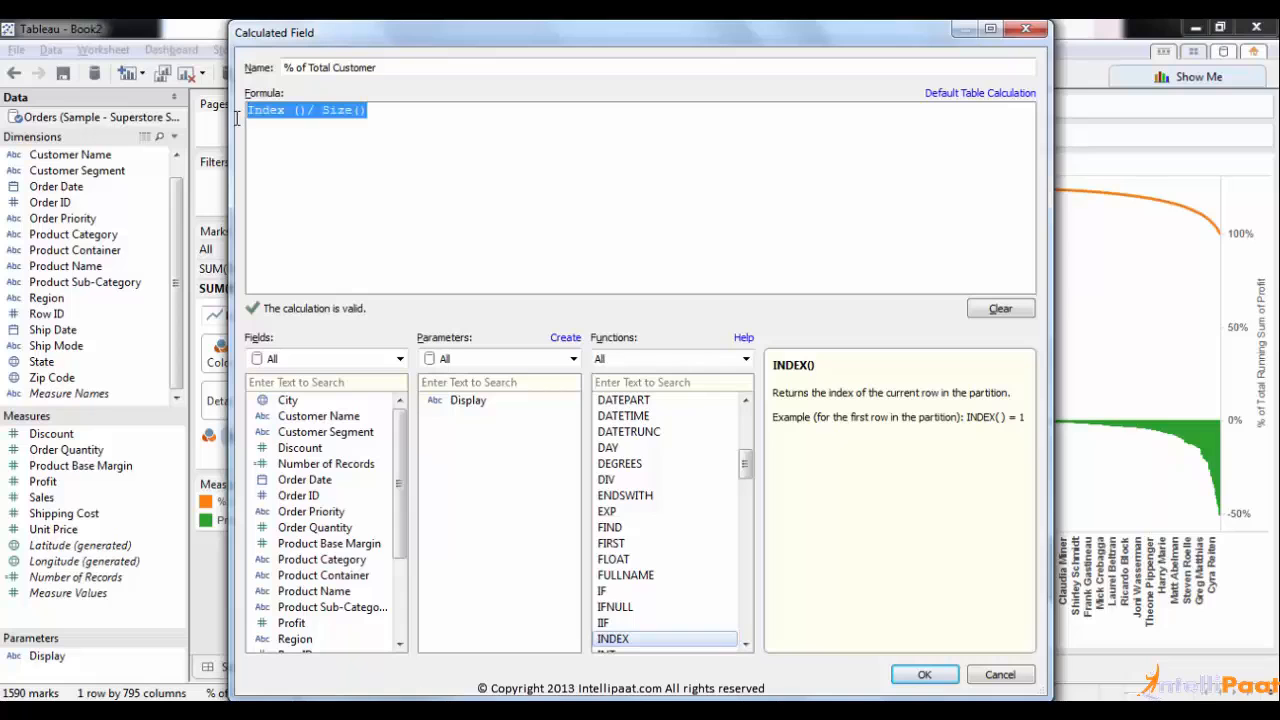
left_click(924, 675)
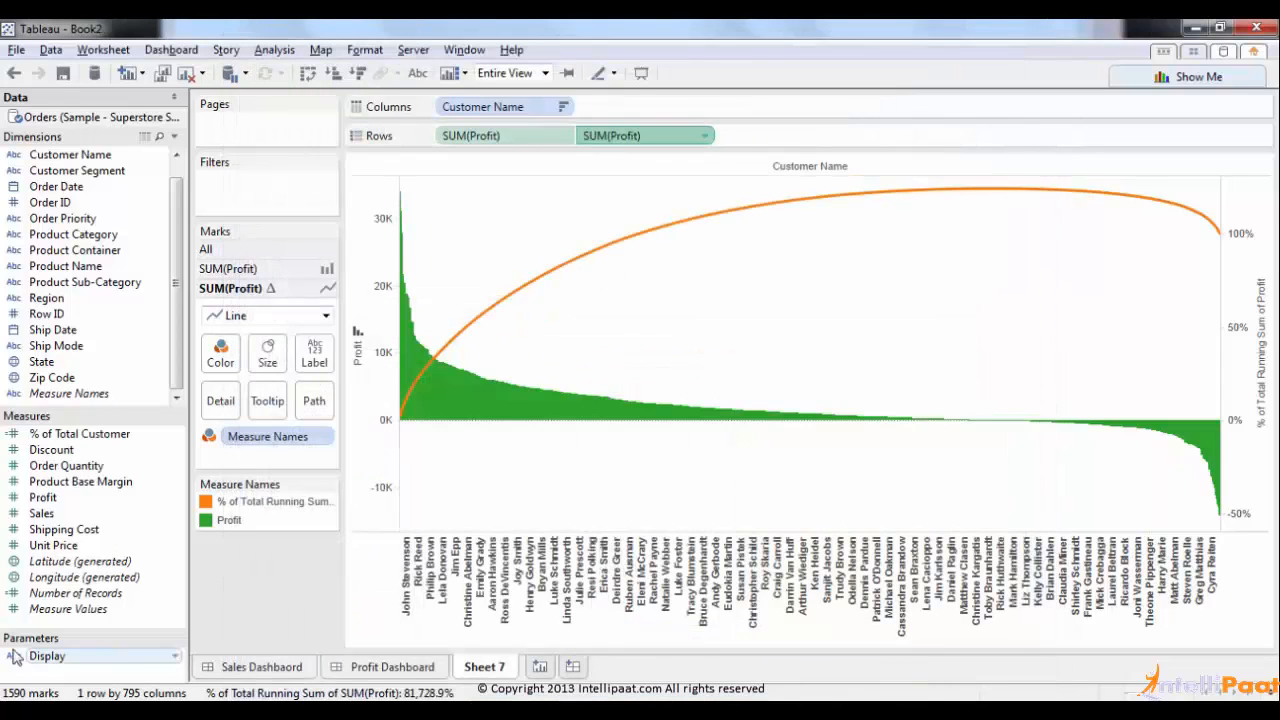
Step: Add % of Total Customer to the columns and move Customer Name from the columns to the detail of all marks
left_click(99, 434)
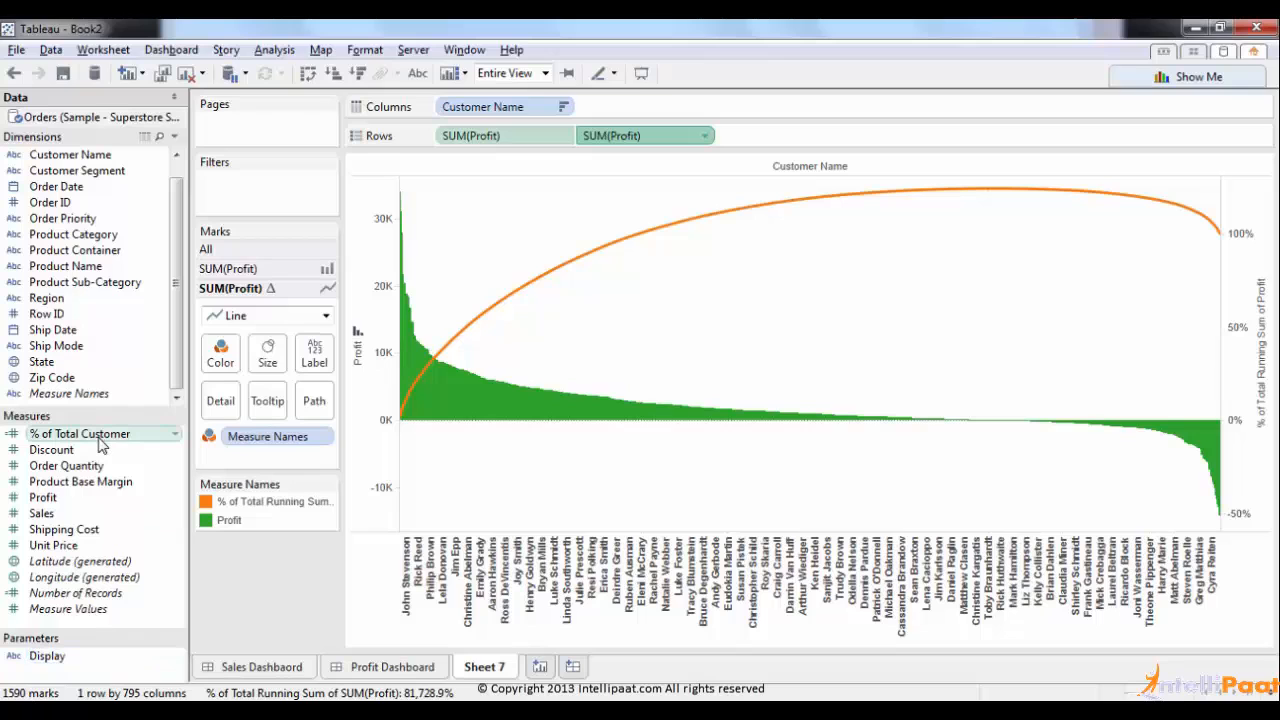
left_click_drag(100, 443, 620, 113)
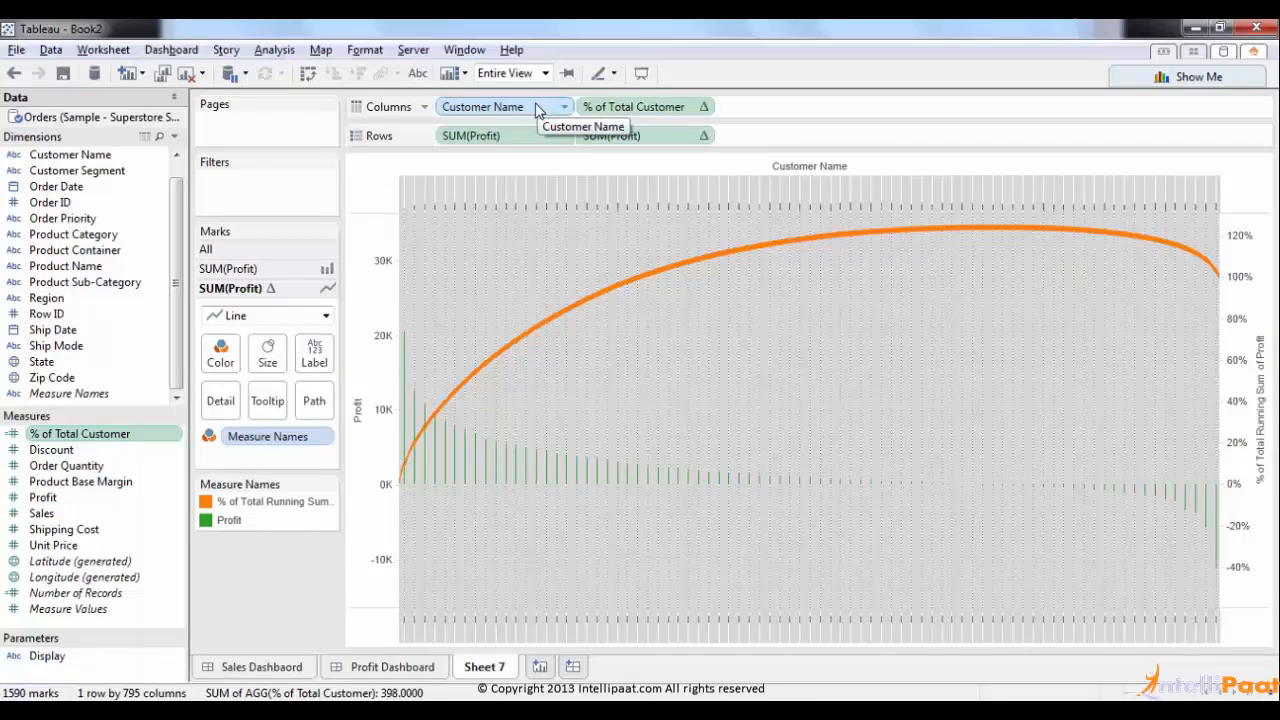
left_click(252, 251)
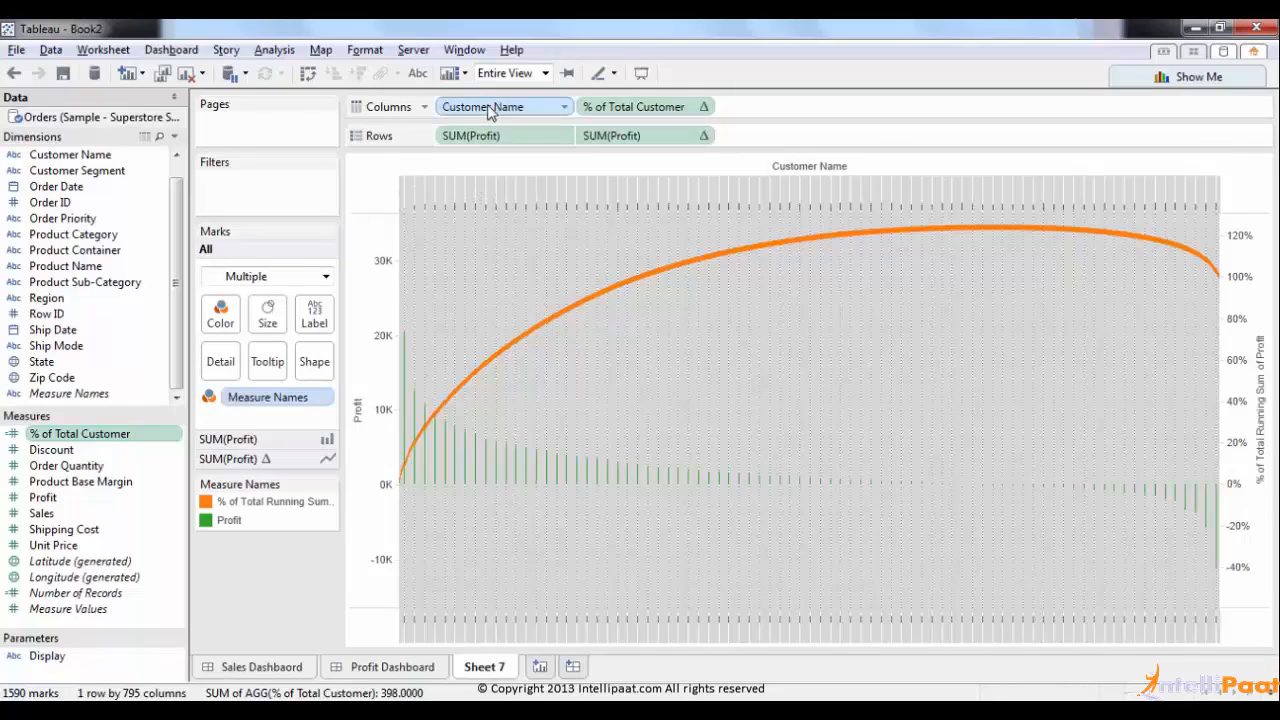
left_click_drag(490, 112, 224, 370)
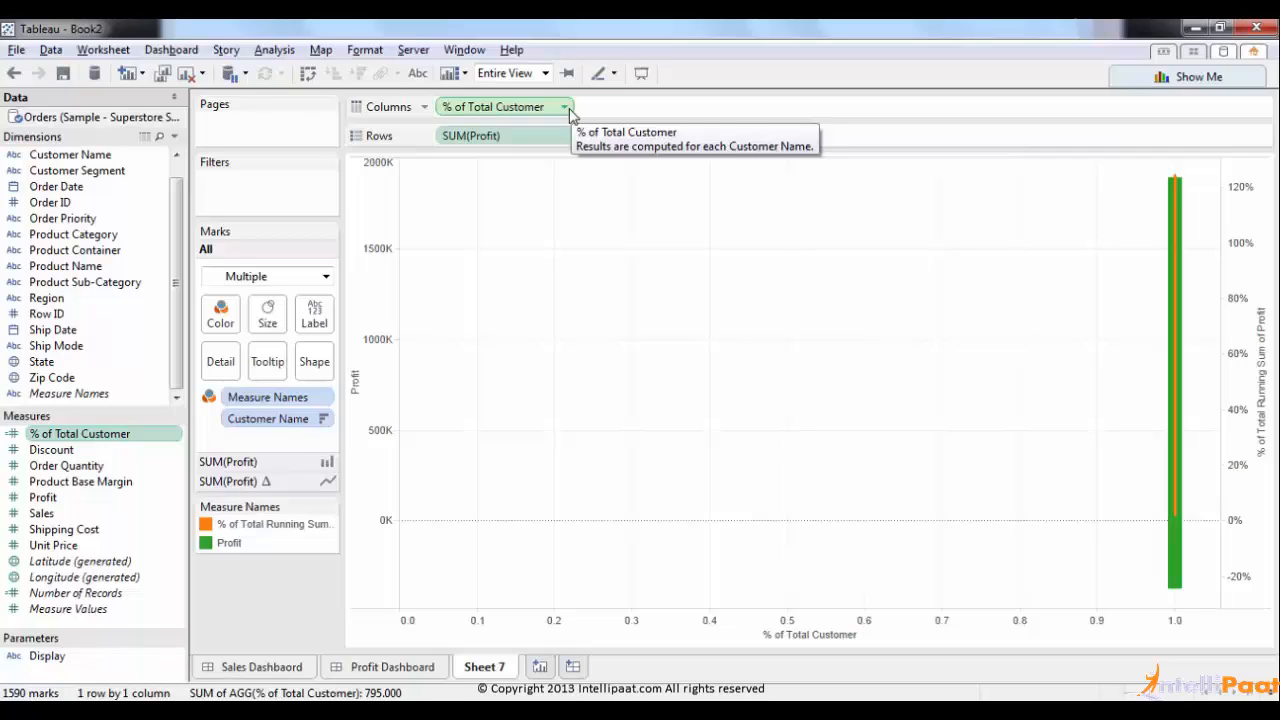
Step: Set the % of Total Customer table calculation to compute using Customer Name
left_click(565, 107)
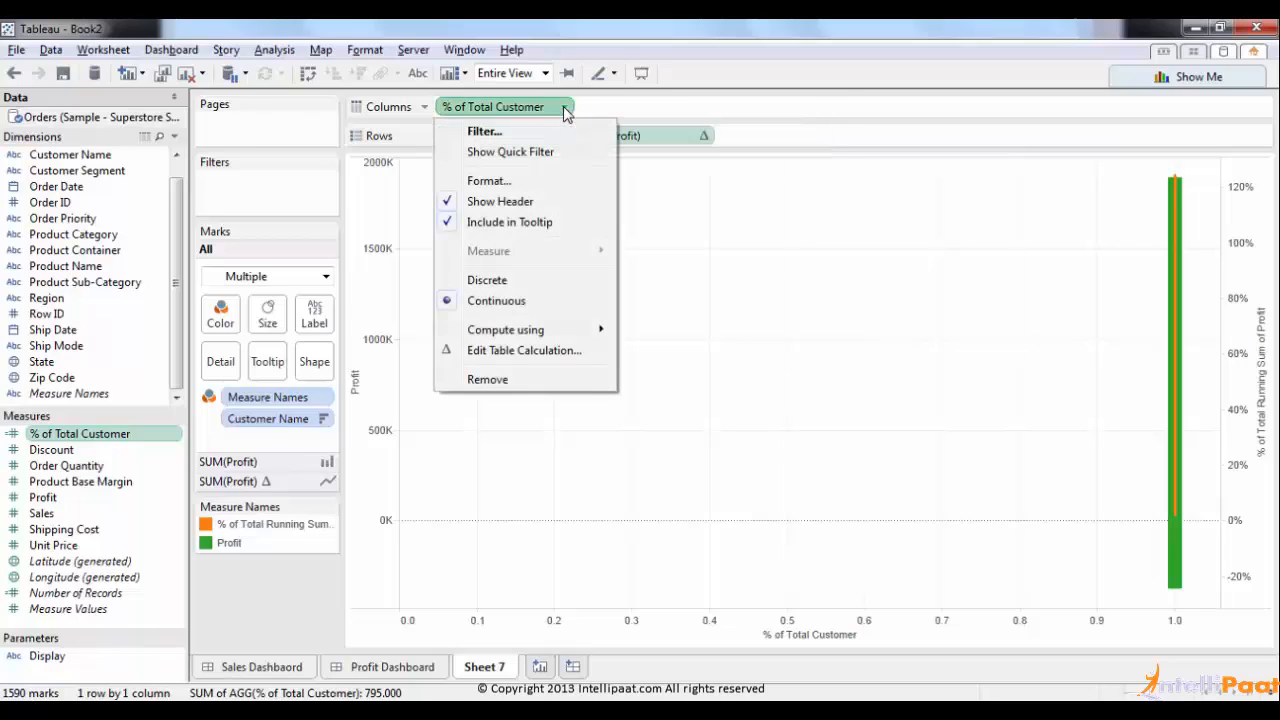
mouse_move(510, 330)
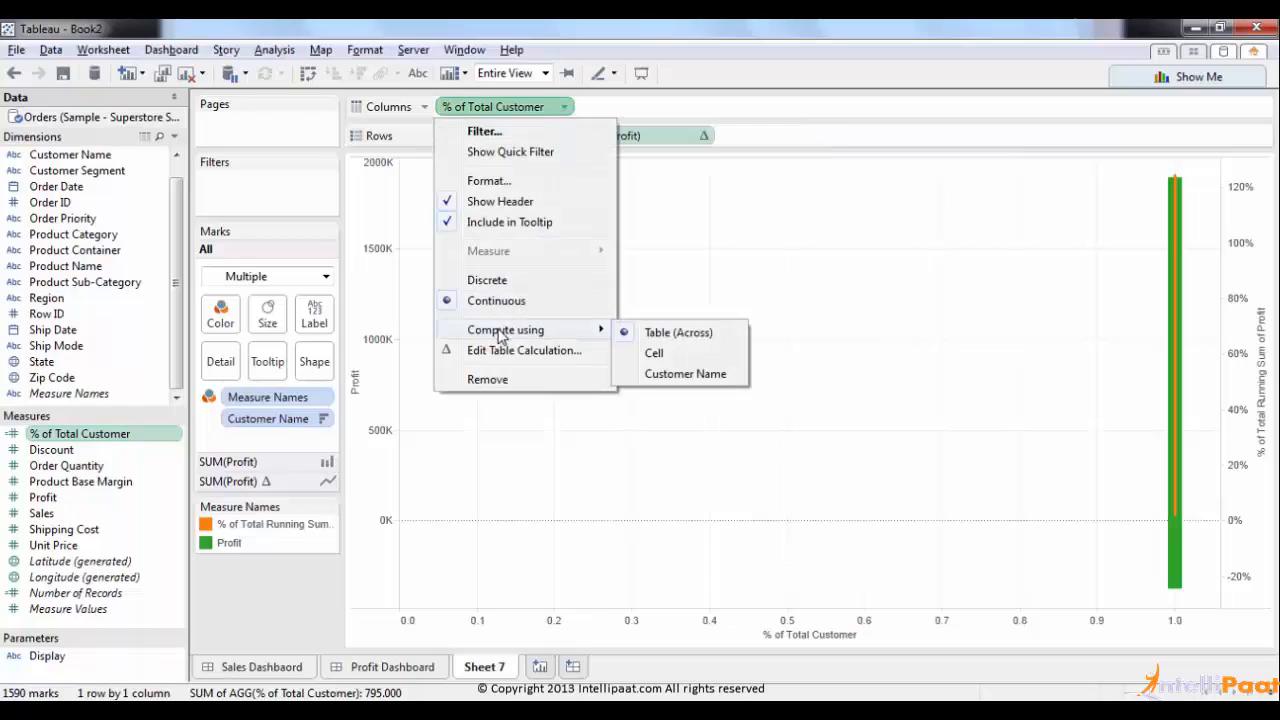
left_click(657, 374)
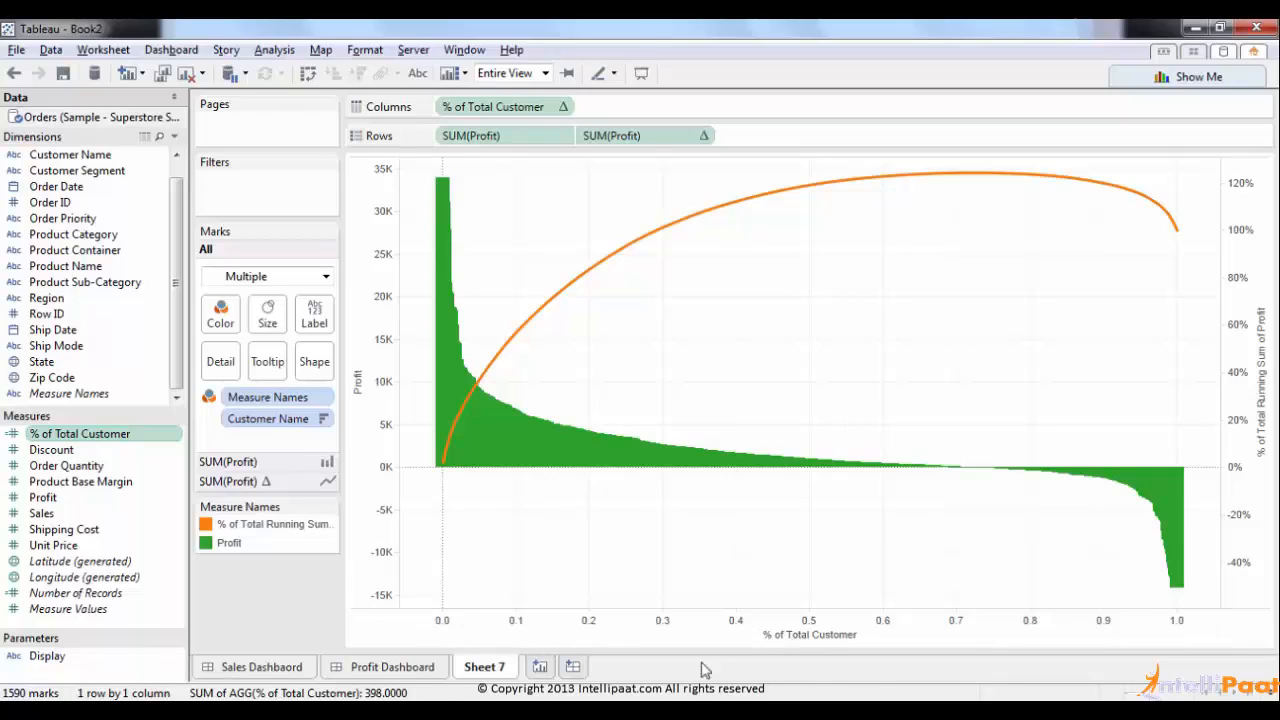
Step: Format the numbers on the % of Total Customer axis as percentages with 0 decimal places, and close the formatting options
right_click(474, 634)
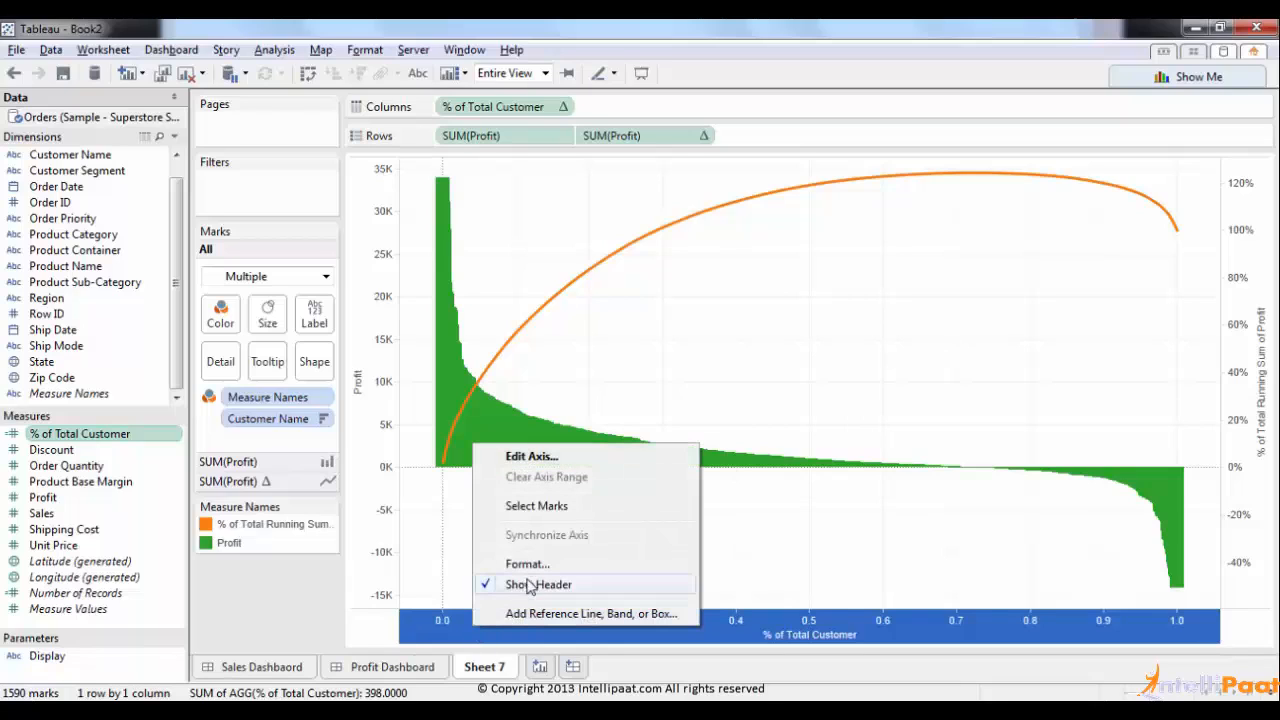
left_click(553, 562)
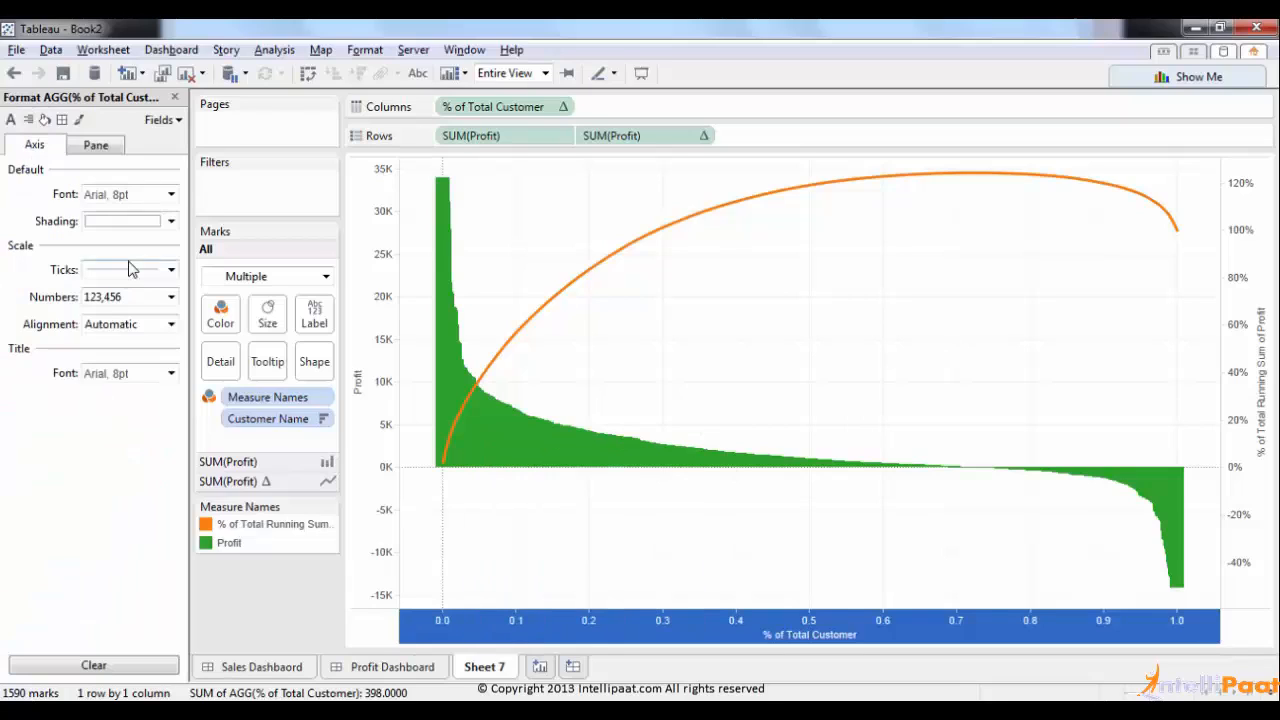
left_click(152, 297)
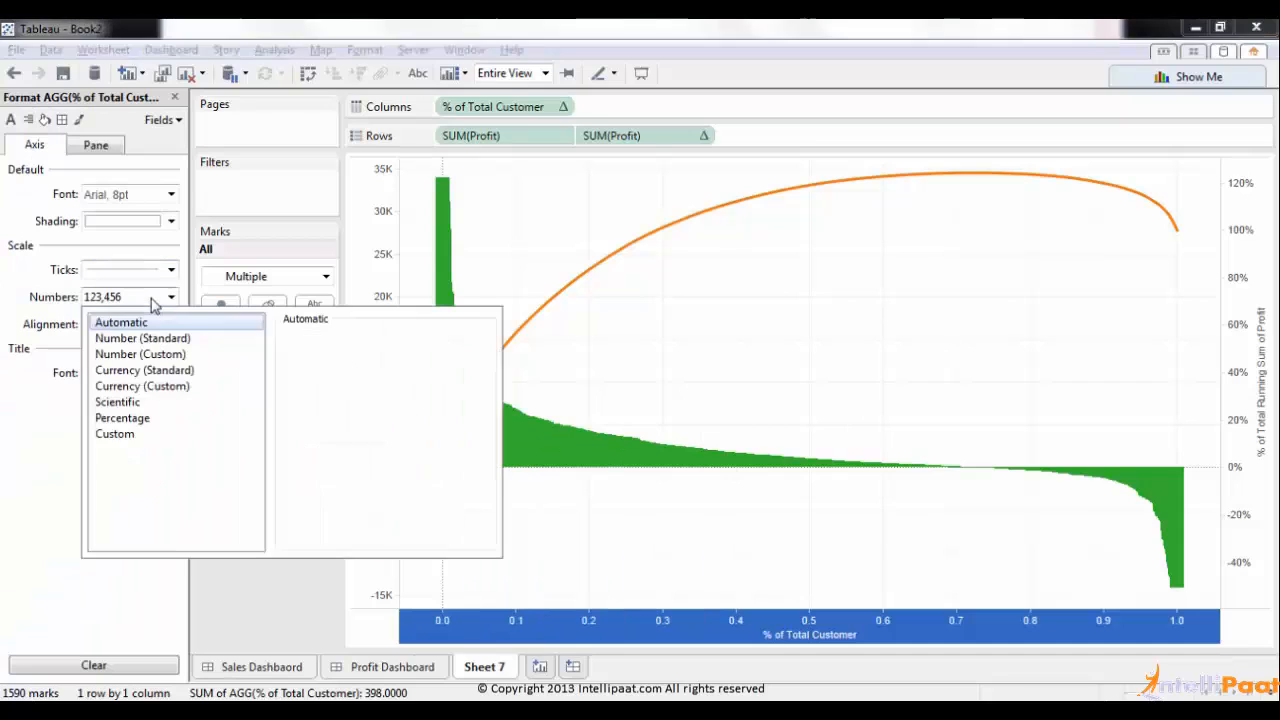
left_click(120, 417)
left_click(335, 362)
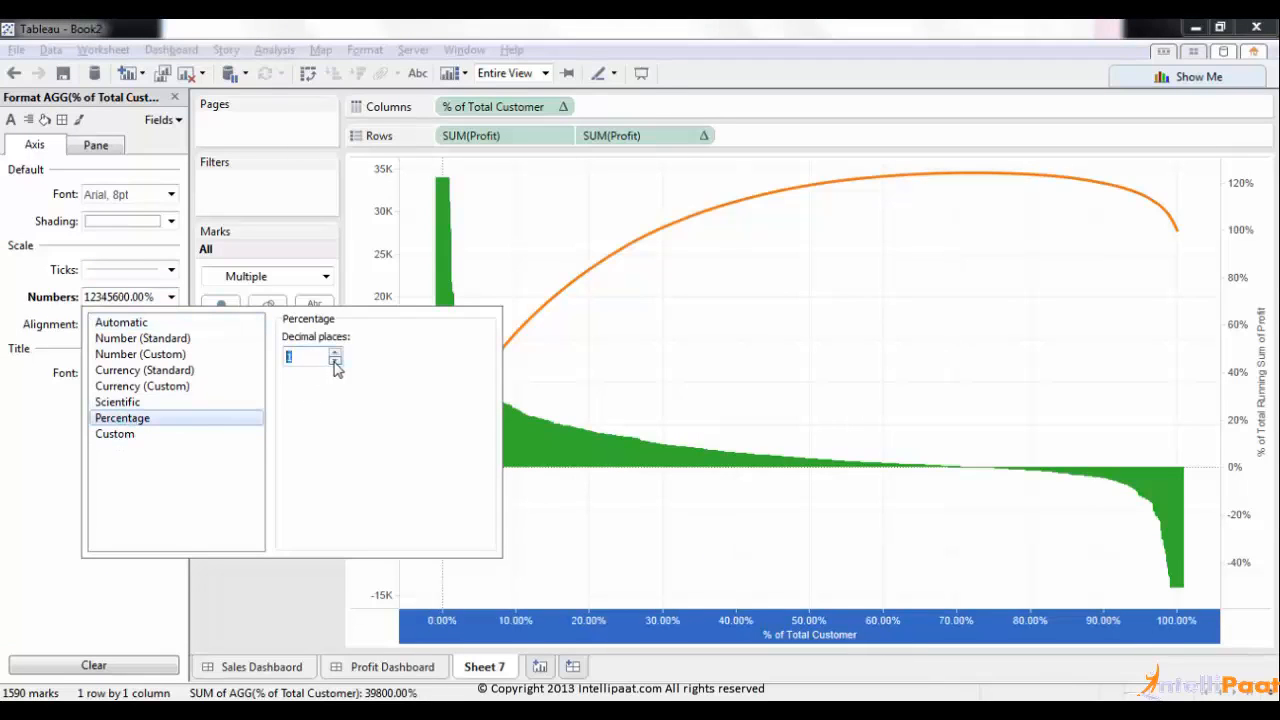
left_click(335, 362)
left_click(258, 636)
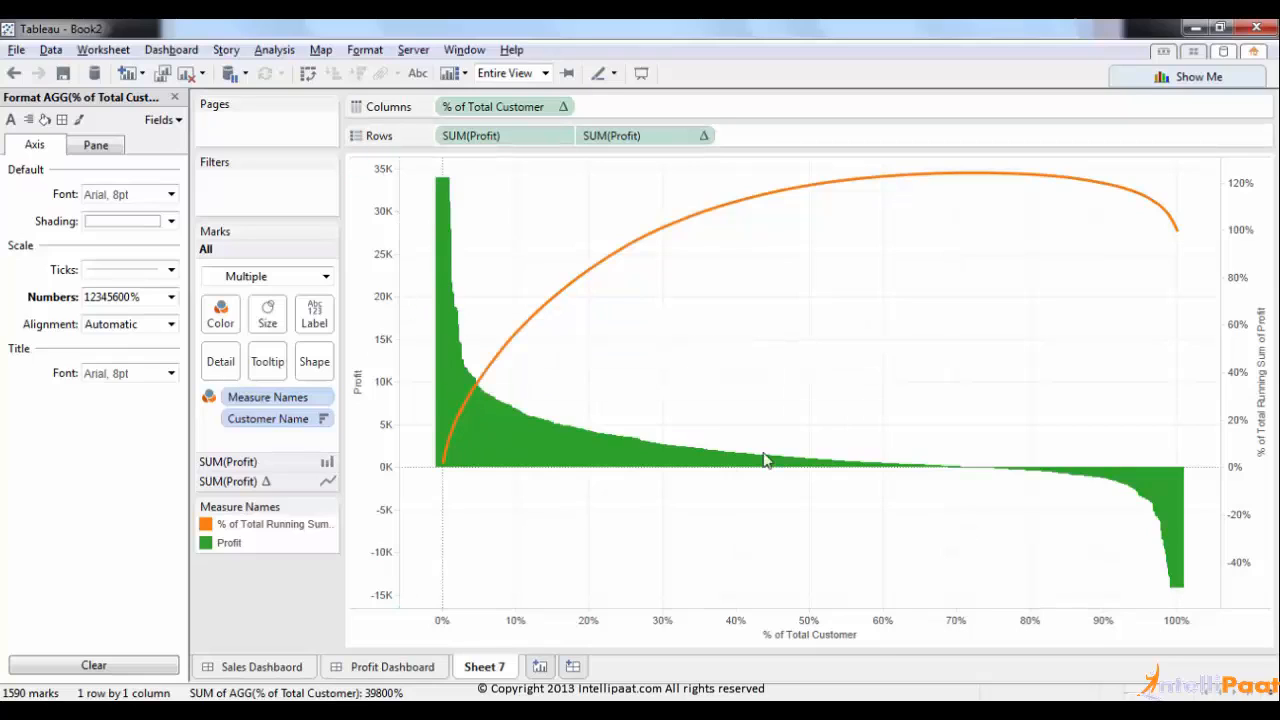
mouse_move(458, 468)
mouse_move(478, 390)
mouse_move(572, 289)
left_click(175, 97)
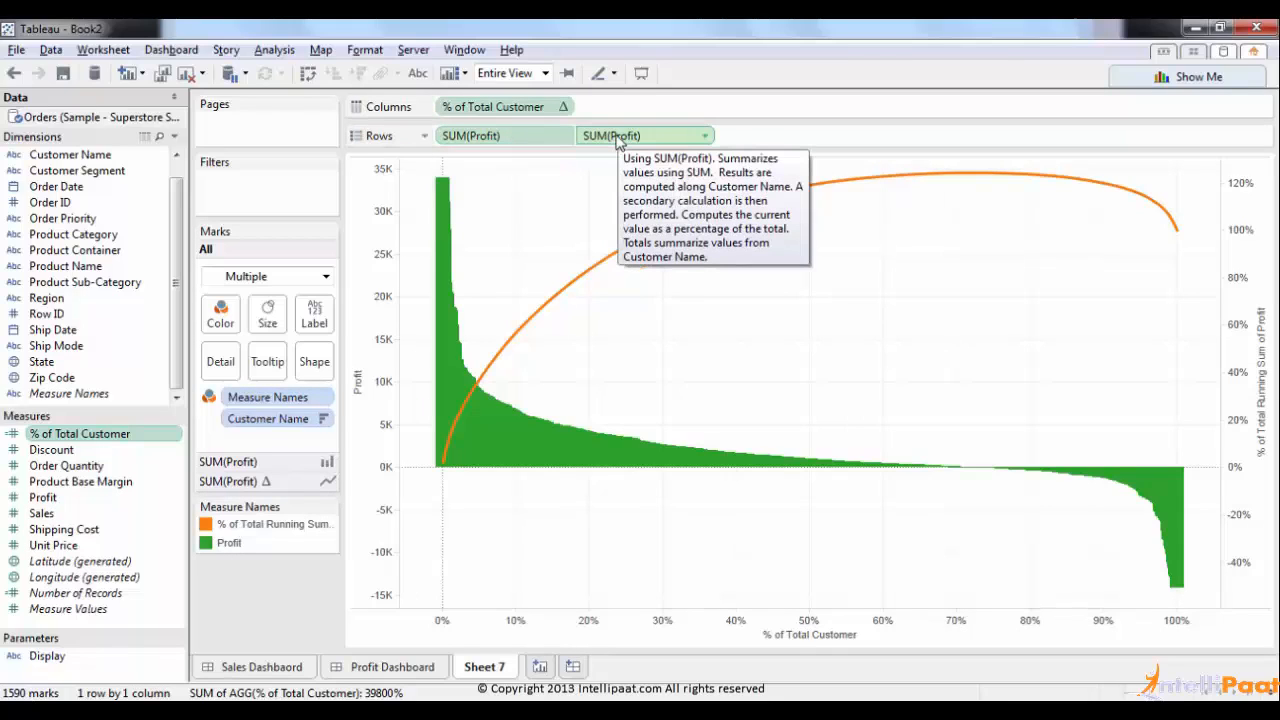
Step: Review the quick table calculation choices and the table calculation settings of the running total of profit, leaving them as they are
left_click(707, 138)
mouse_move(652, 463)
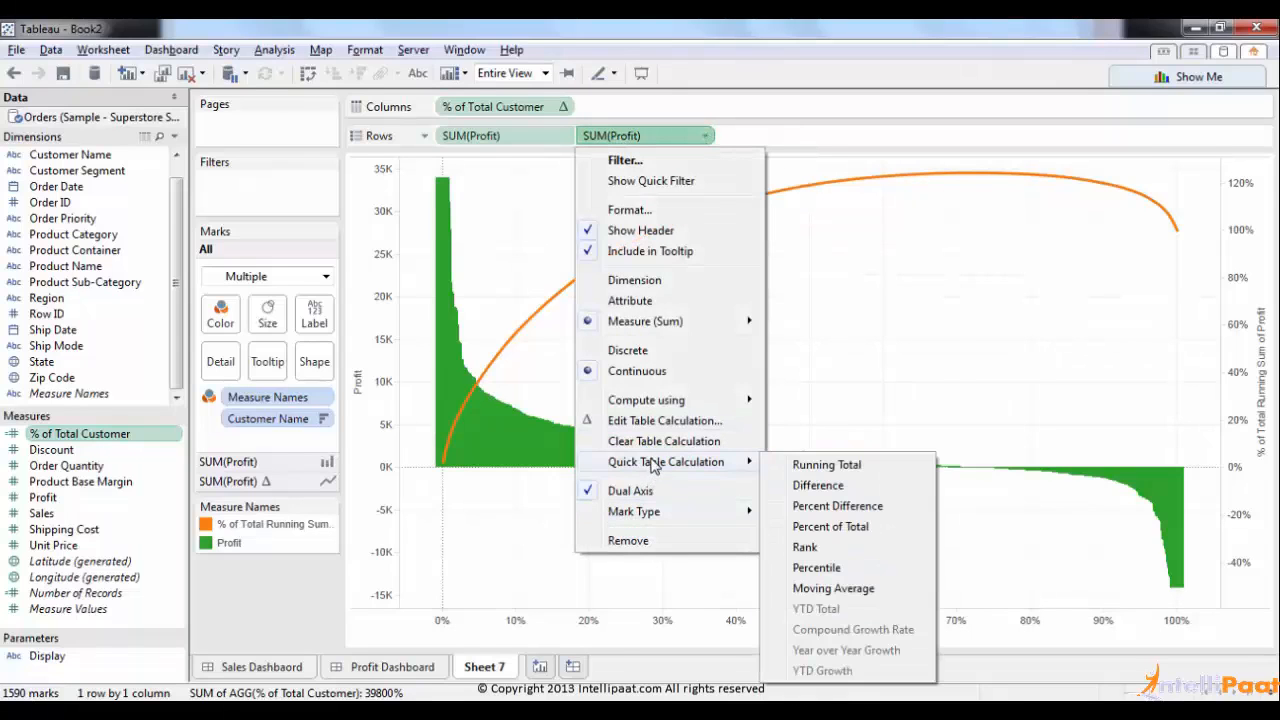
left_click(871, 367)
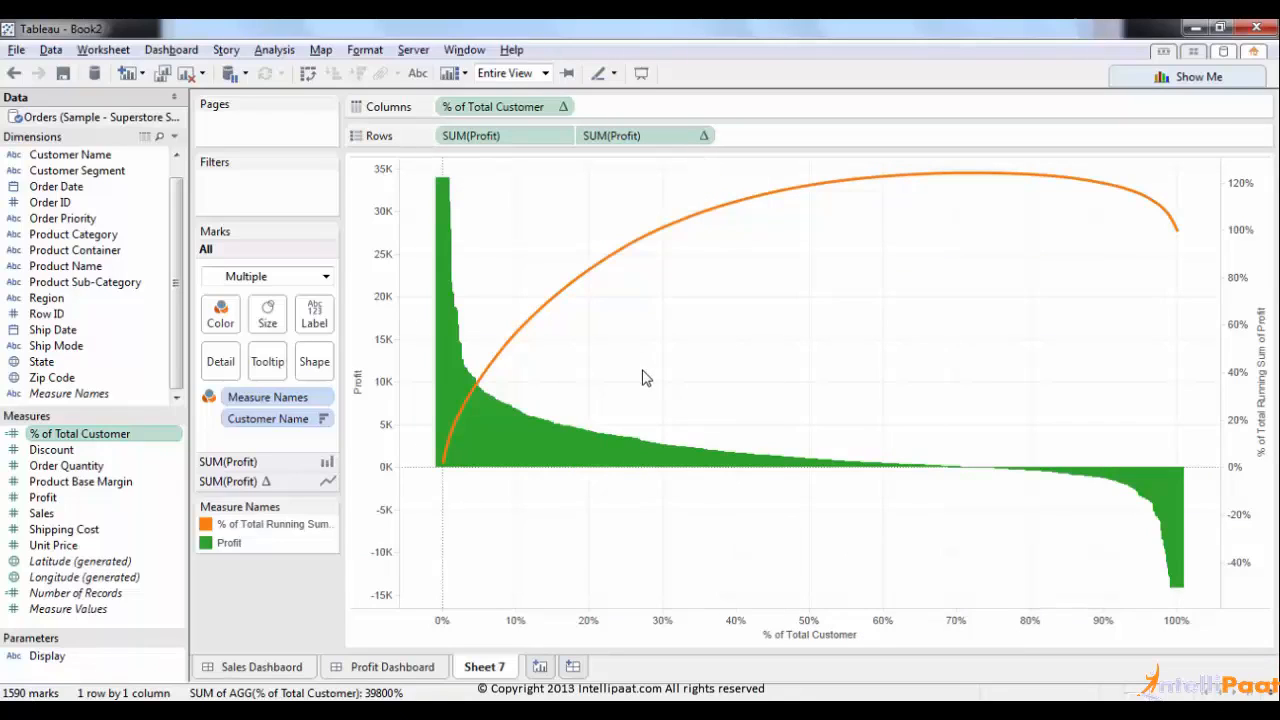
left_click(707, 138)
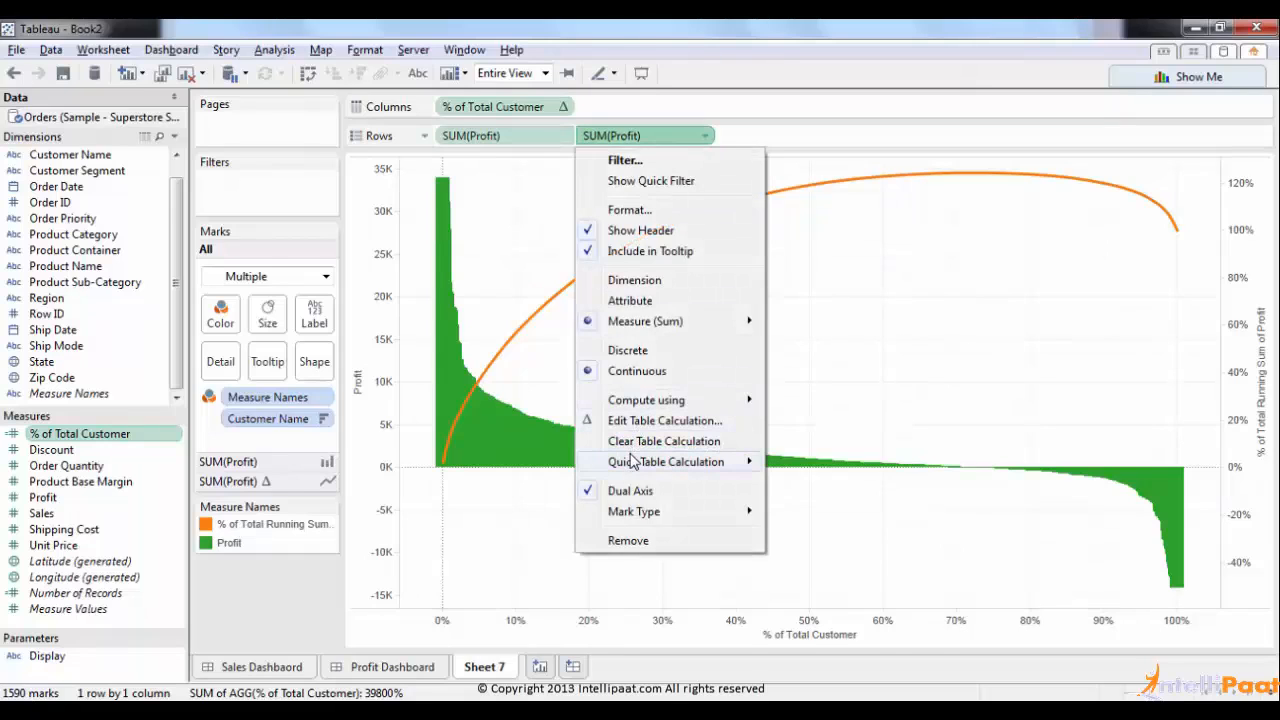
left_click(630, 421)
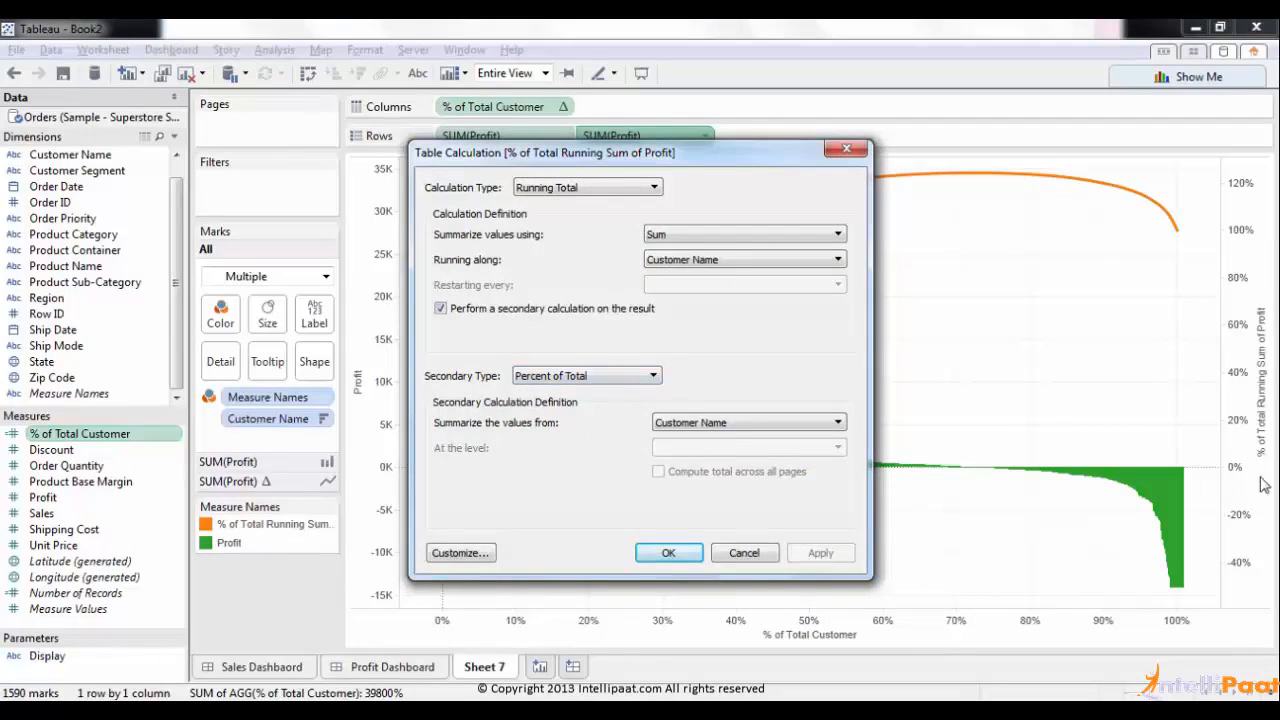
left_click(742, 552)
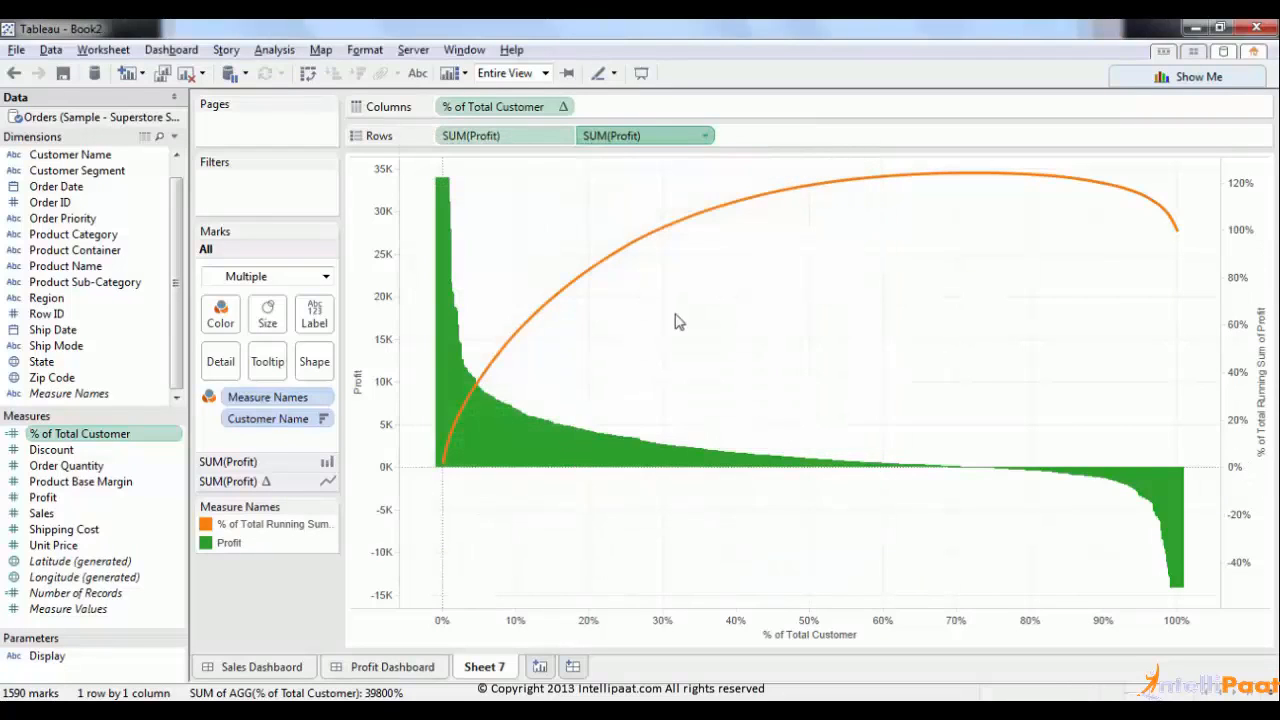
Step: Review the name and formula of the % of Total Customer calculated field, and close it without changing anything
right_click(72, 437)
left_click(120, 134)
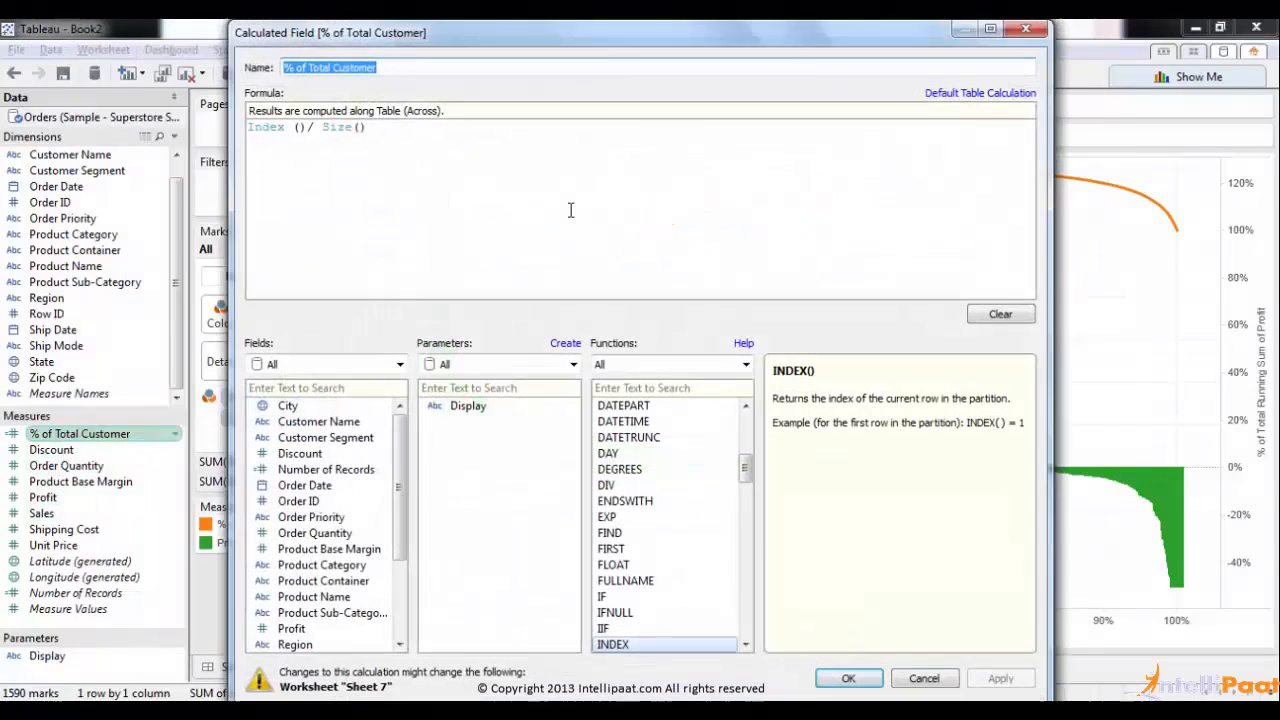
left_click_drag(353, 142, 240, 136)
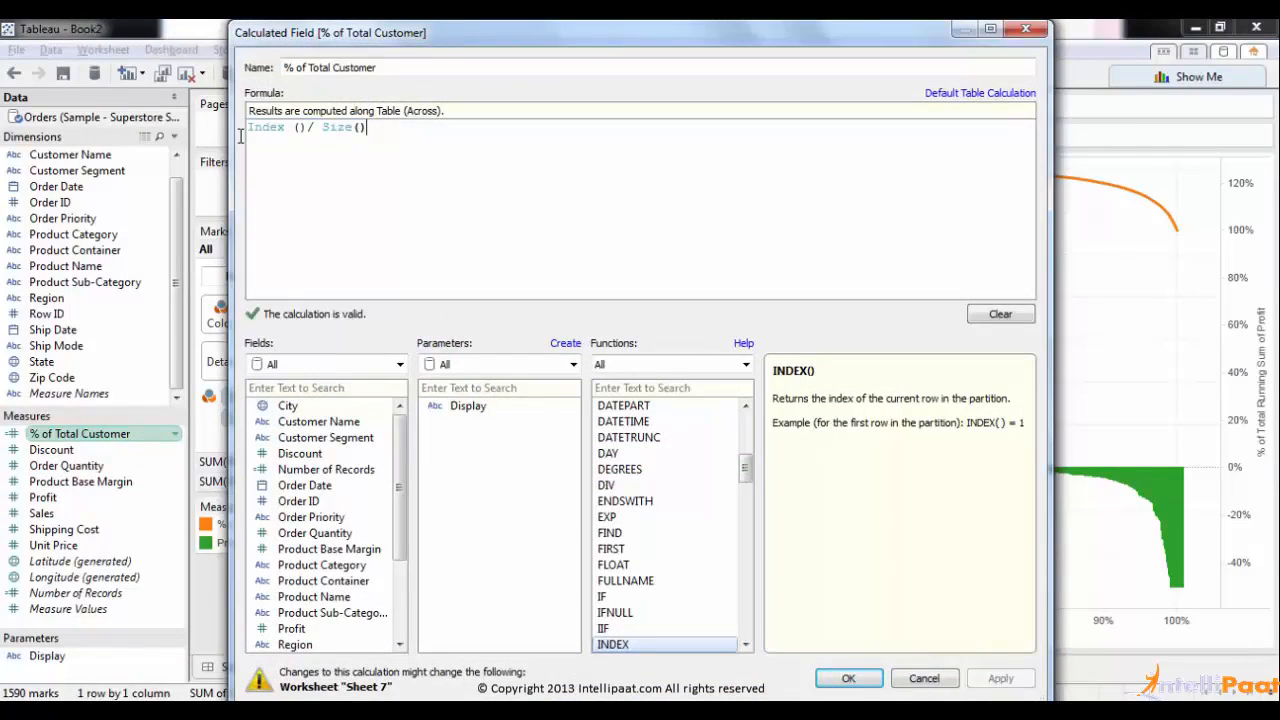
left_click_drag(398, 128, 255, 128)
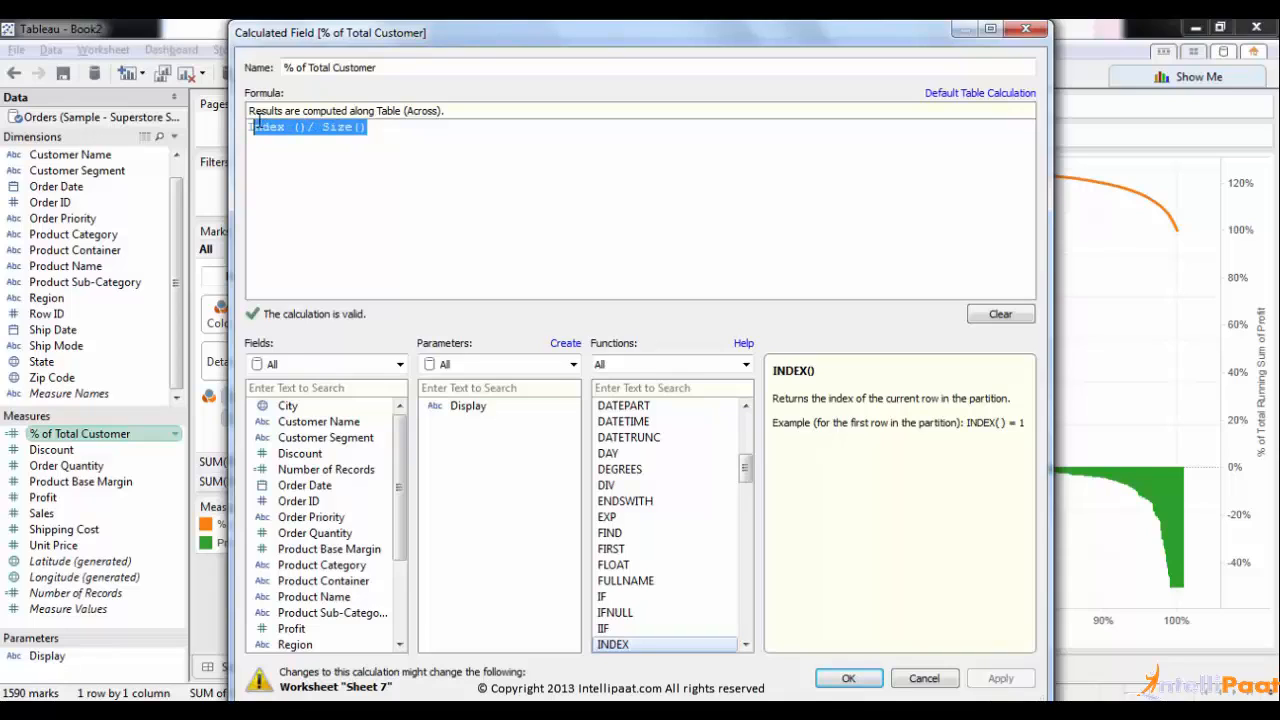
left_click_drag(393, 67, 266, 67)
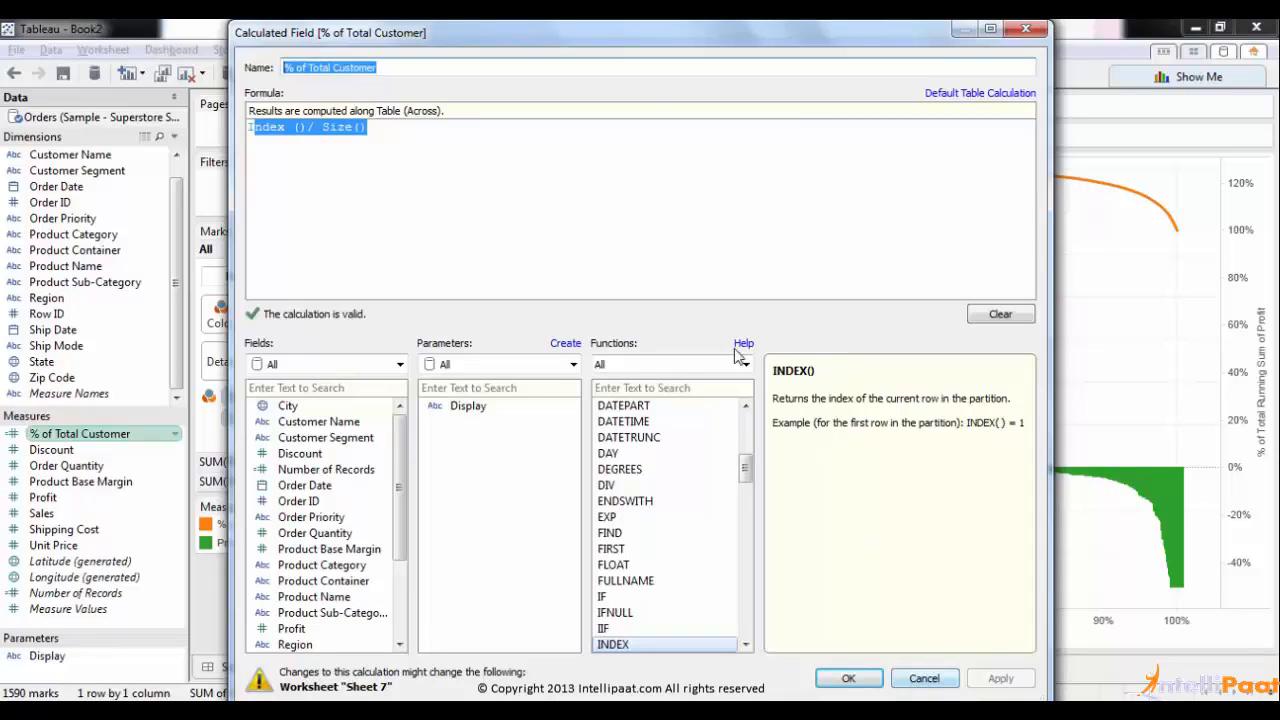
left_click_drag(645, 48, 735, 298)
left_click(397, 379)
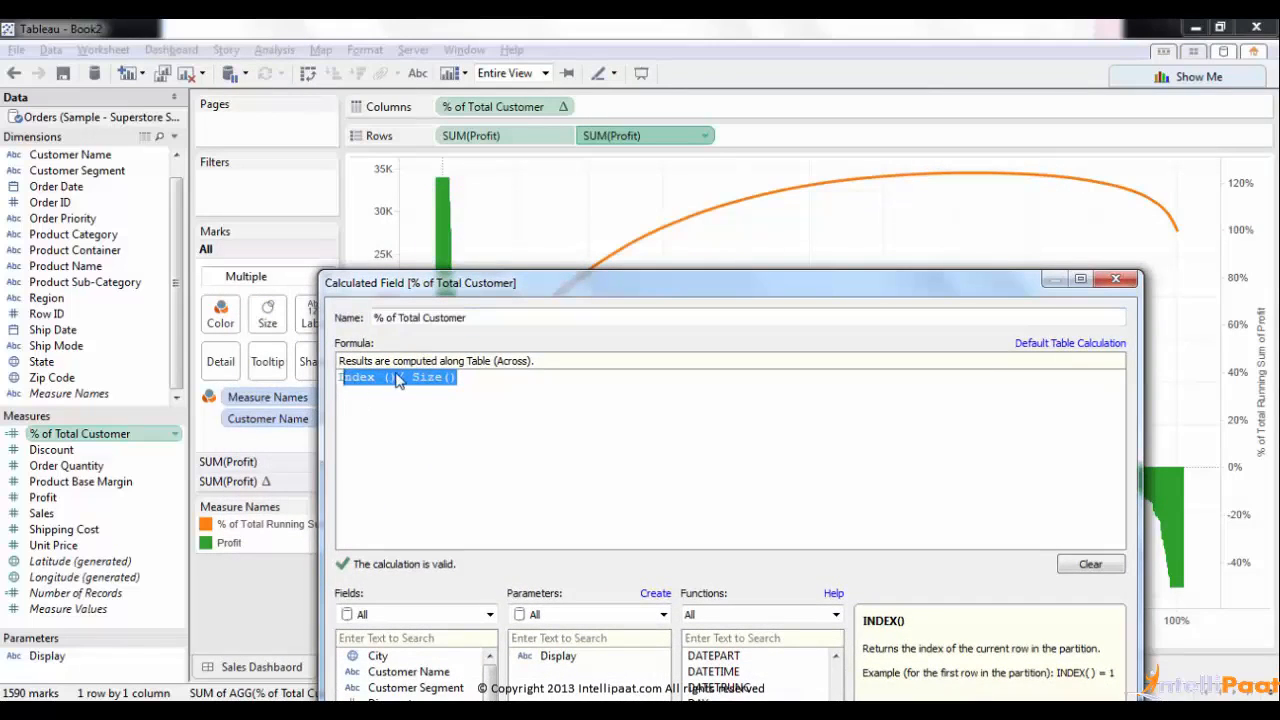
key("shift+End")
key("shift+Home")
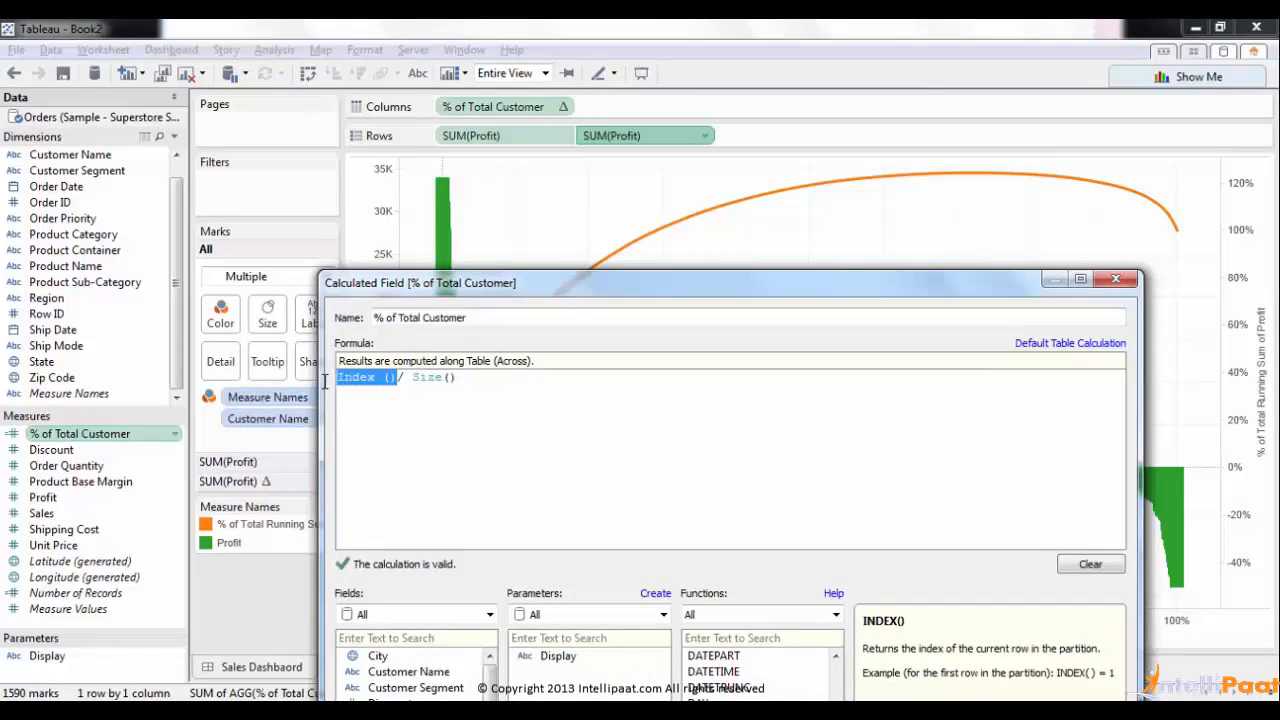
left_click_drag(699, 274, 661, 27)
left_click(966, 682)
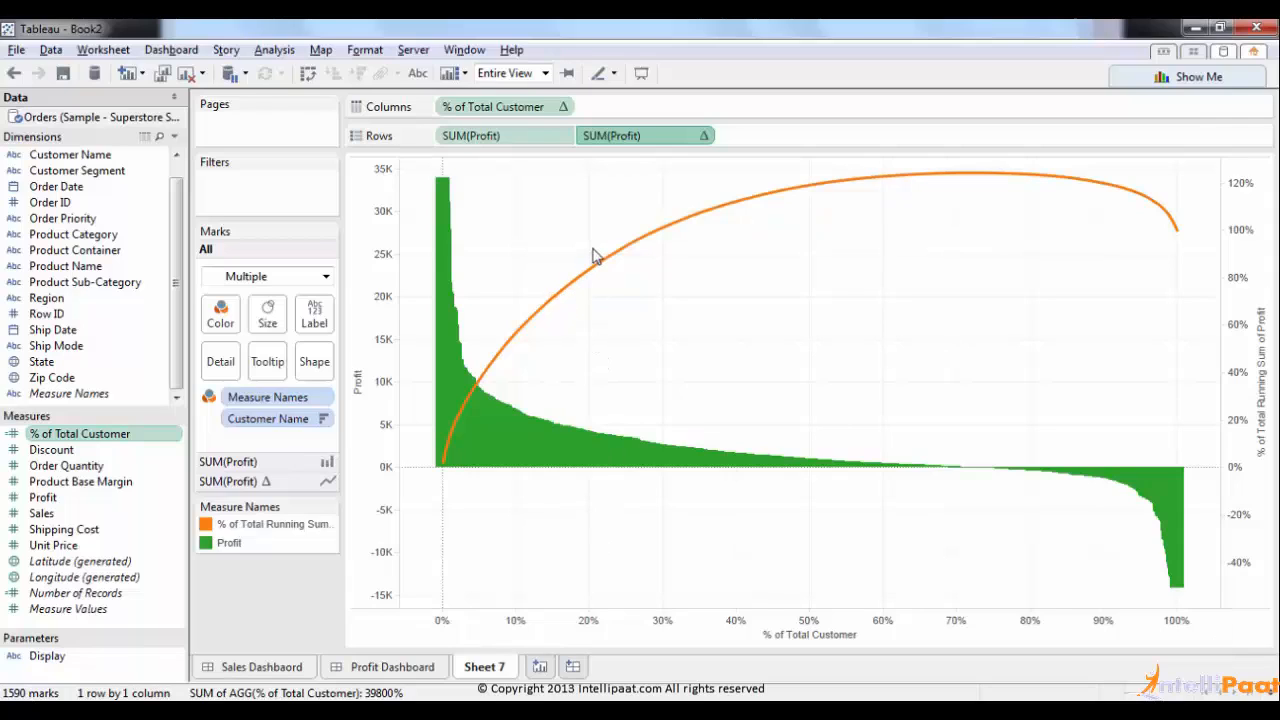
Step: Switch from the assignment slide back to Tableau and add a new worksheet to the workbook
mouse_move(589, 277)
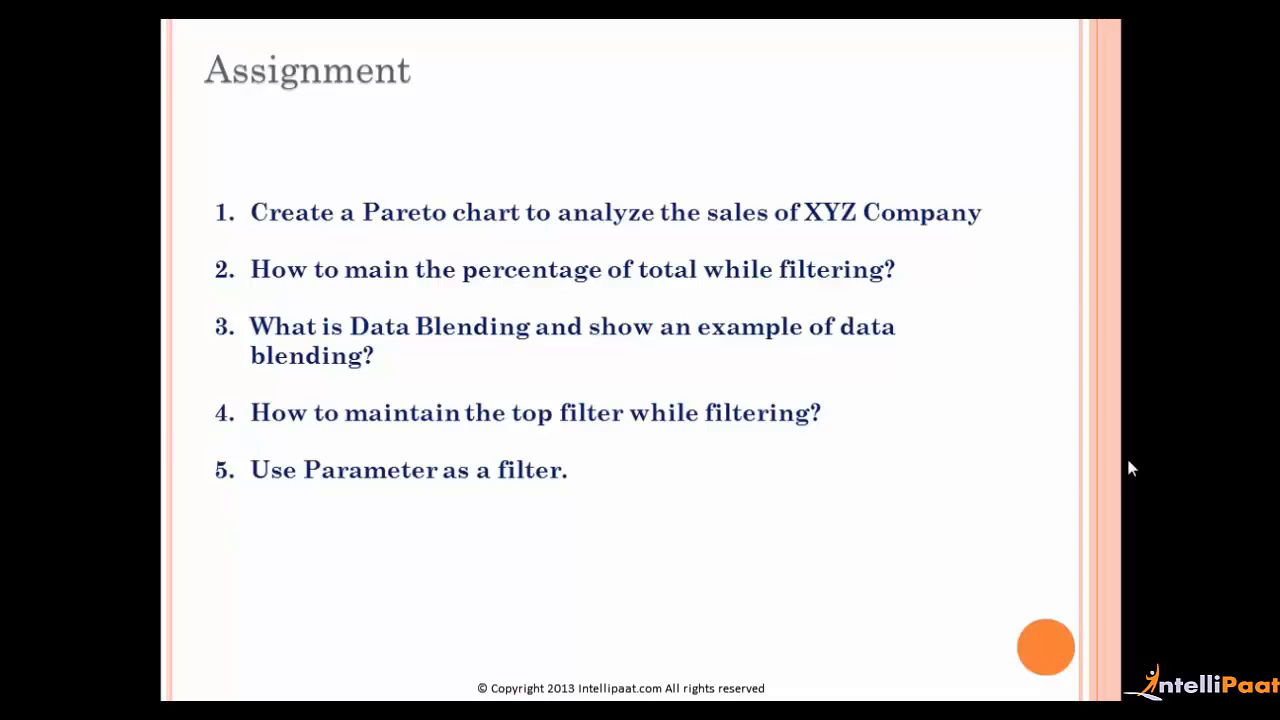
key("alt+Tab")
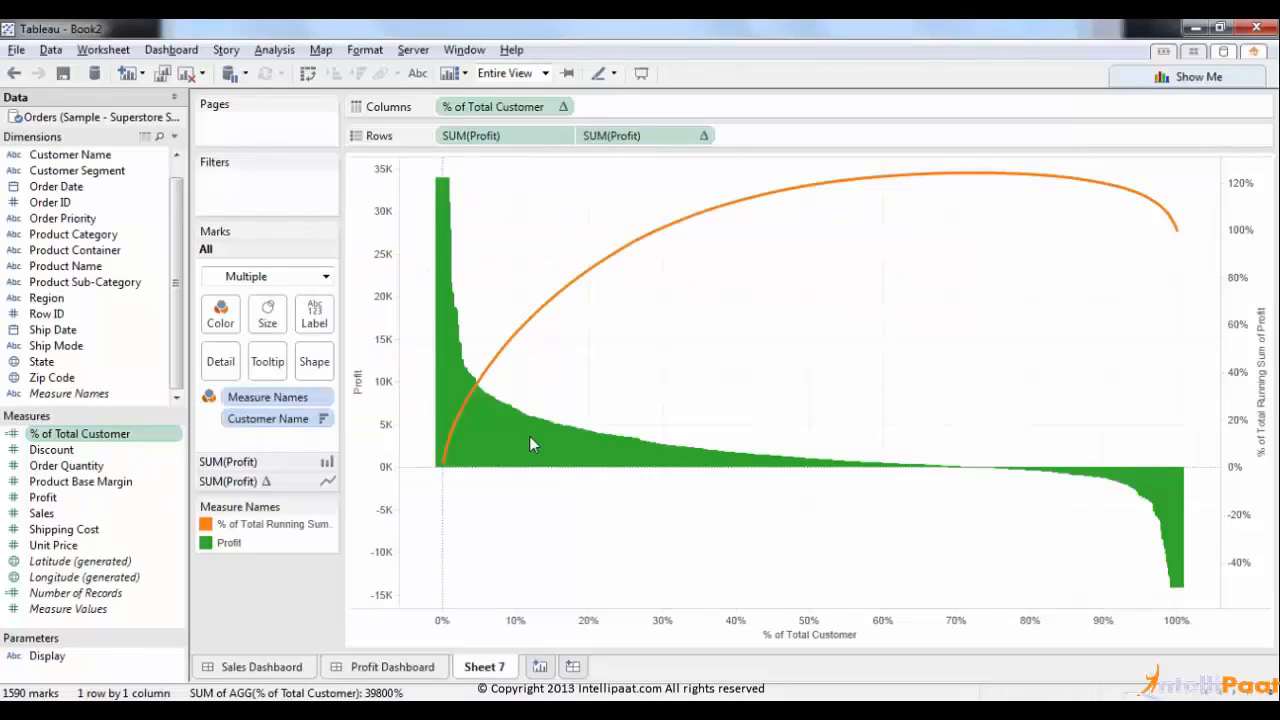
left_click(547, 674)
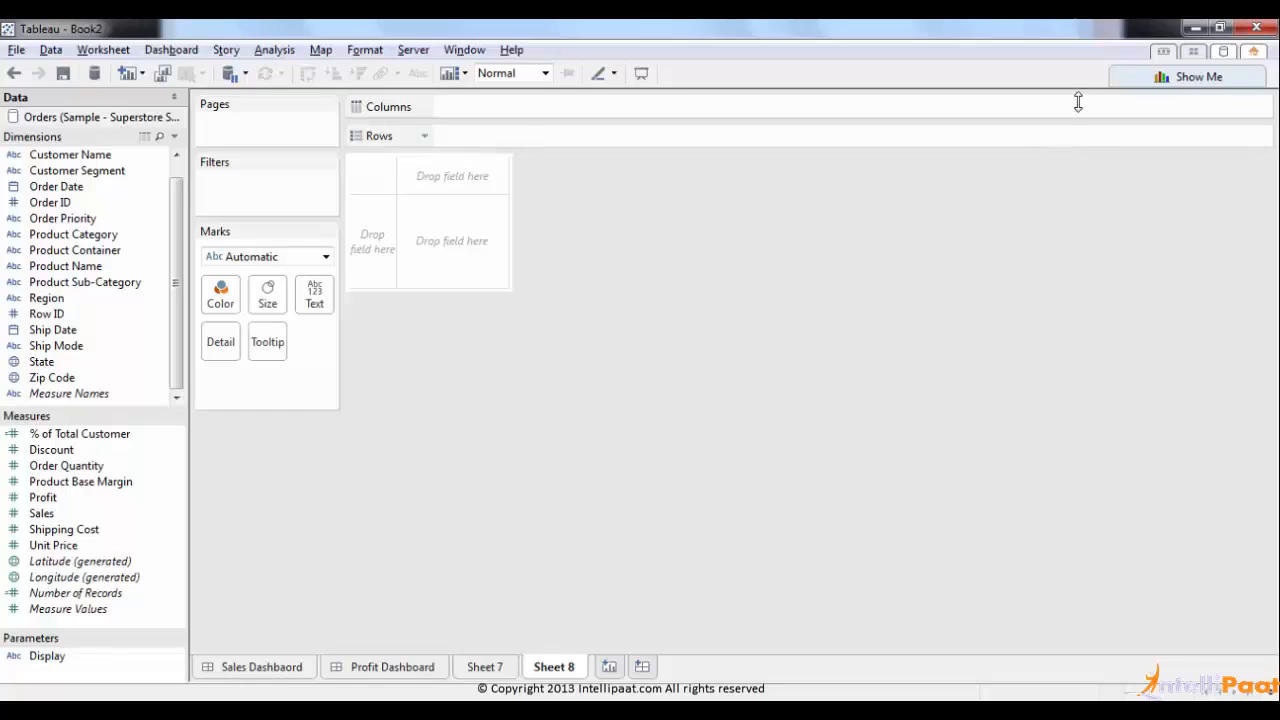
Step: Create a pie chart of Sales by Region from the Show Me chart choices, and hide the choices
left_click(1147, 82)
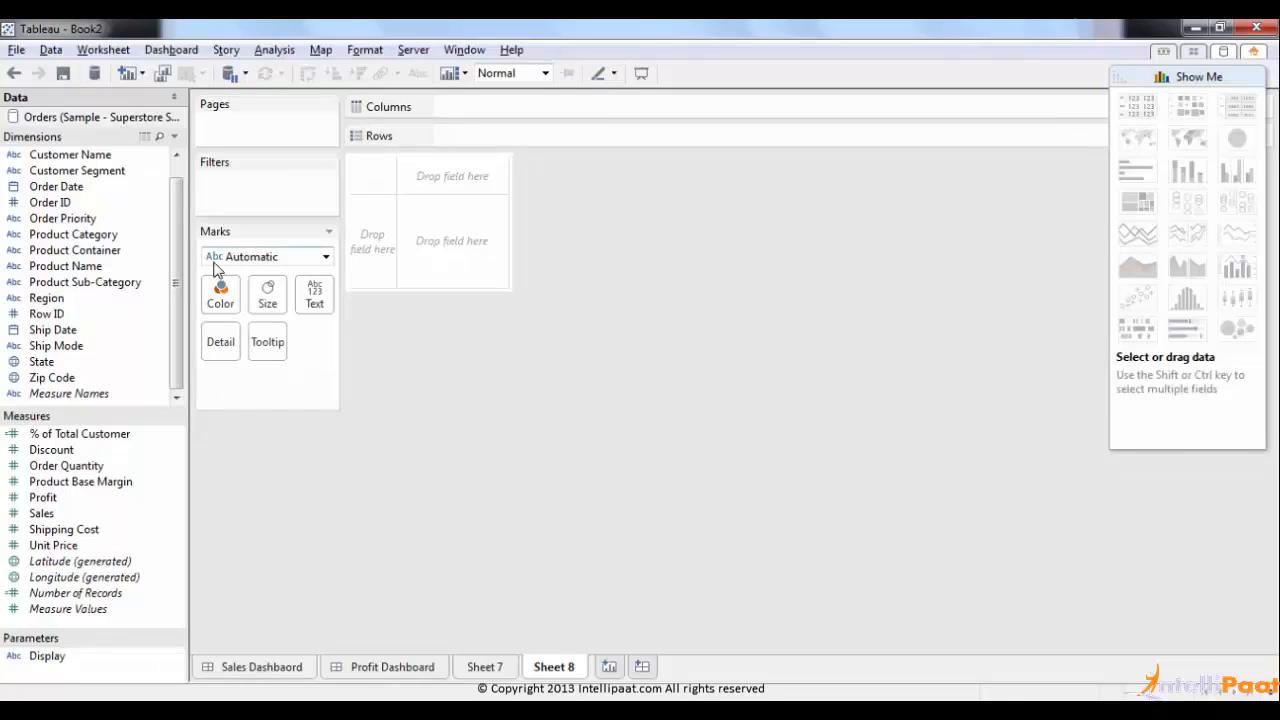
left_click(74, 303)
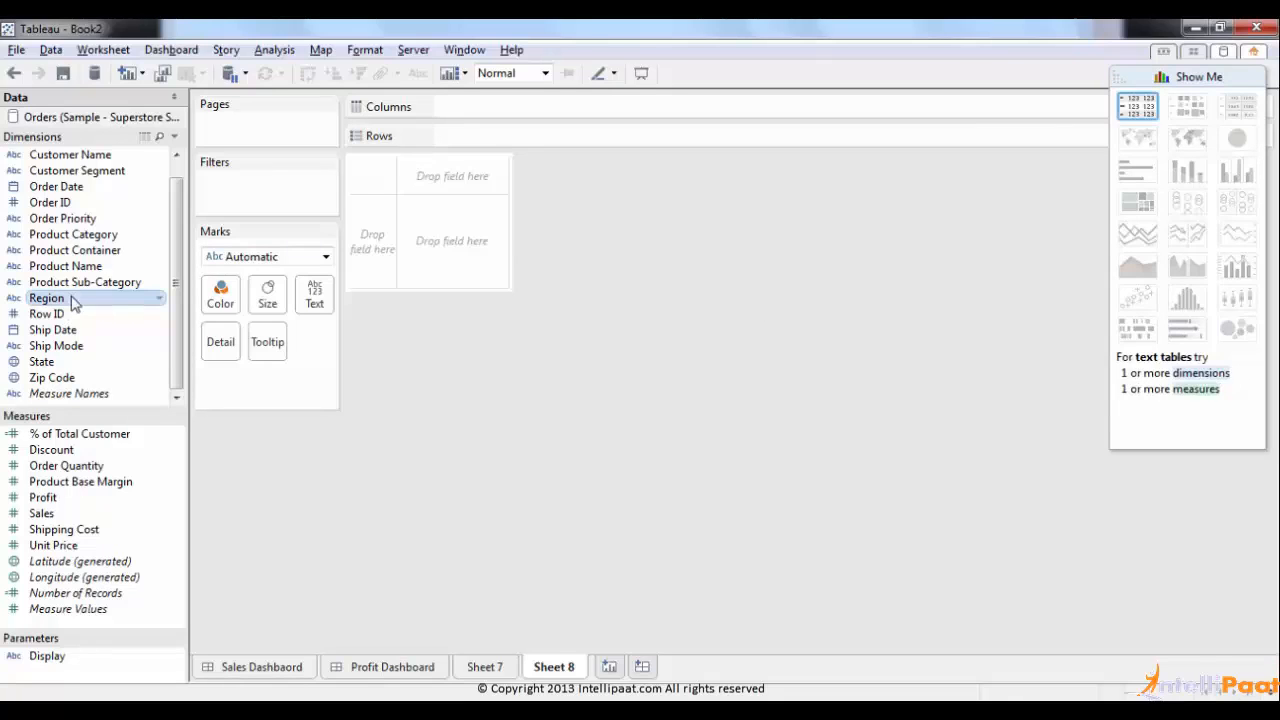
left_click(57, 514, "ctrl")
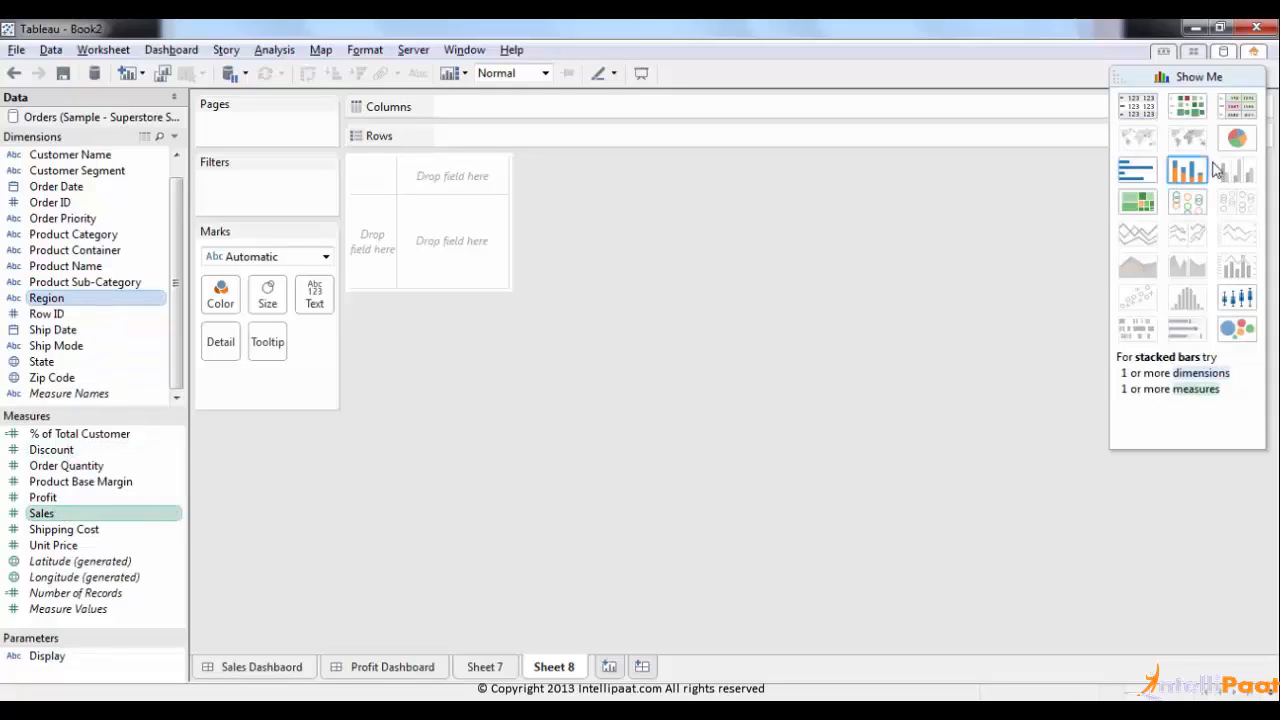
left_click(1244, 143)
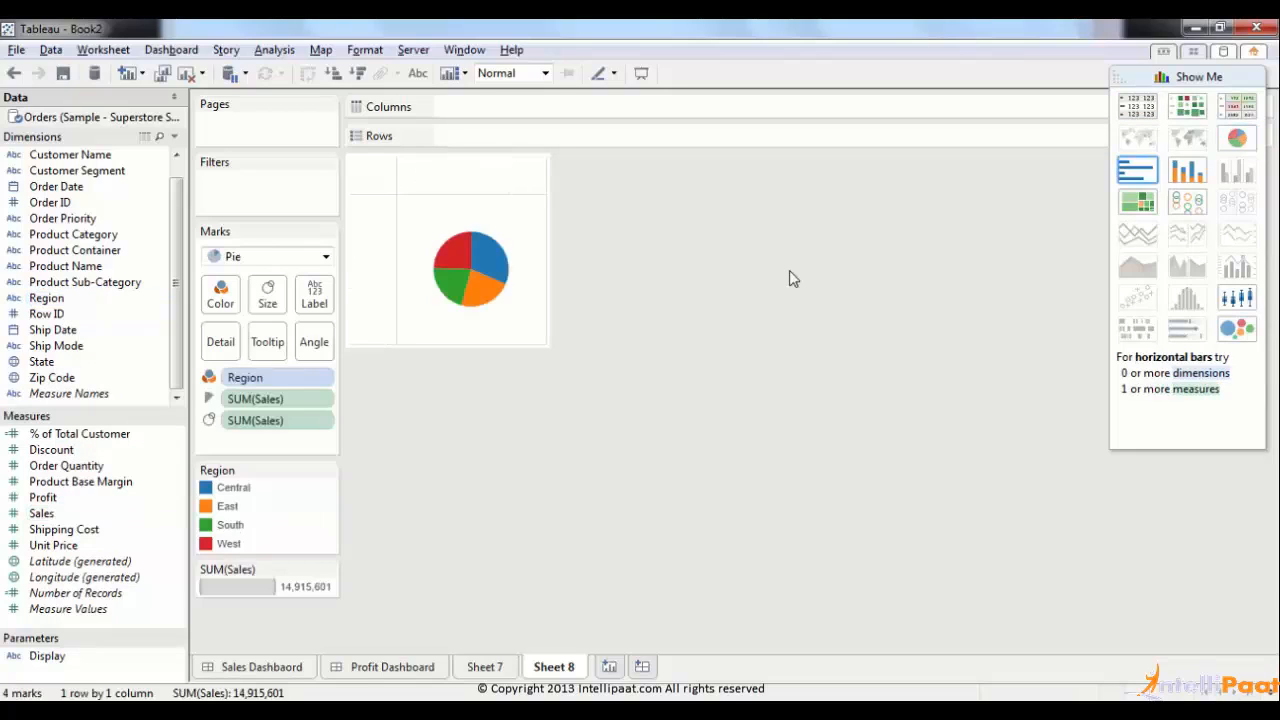
left_click(1194, 68)
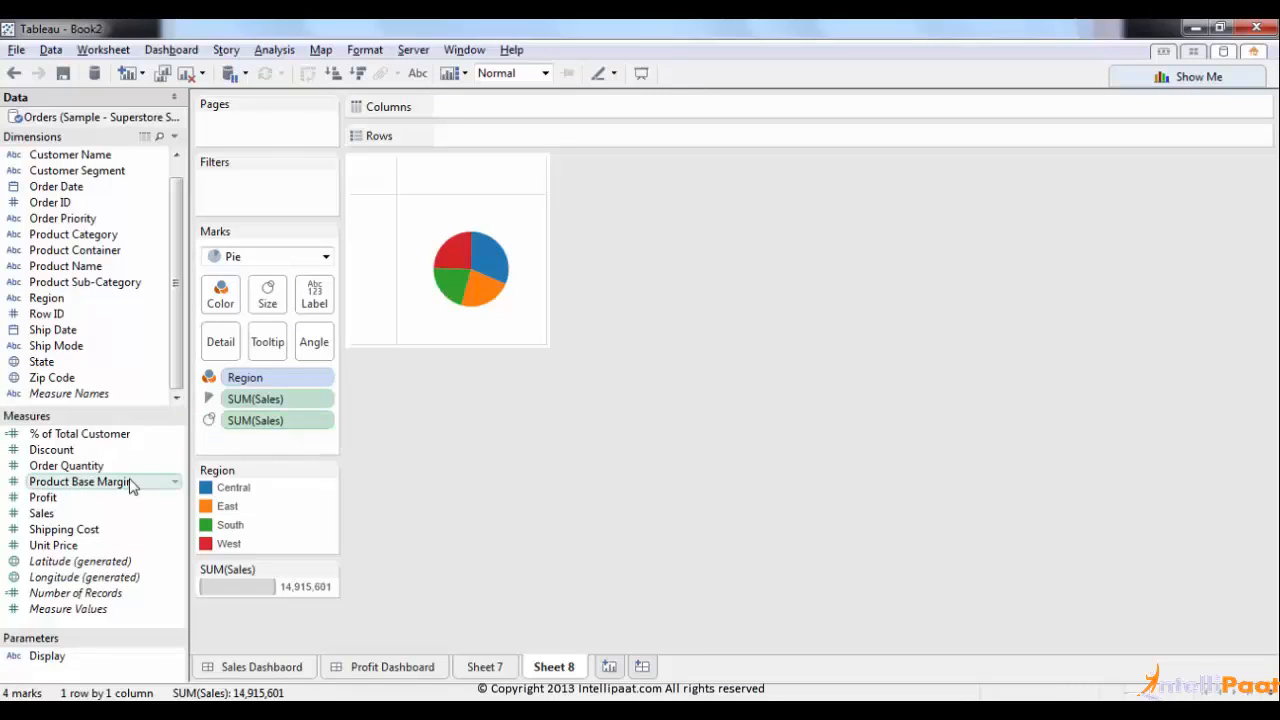
Step: Enlarge the pie chart and label its slices with Sales as a Percent of Total quick table calculation
left_click_drag(44, 514, 312, 298)
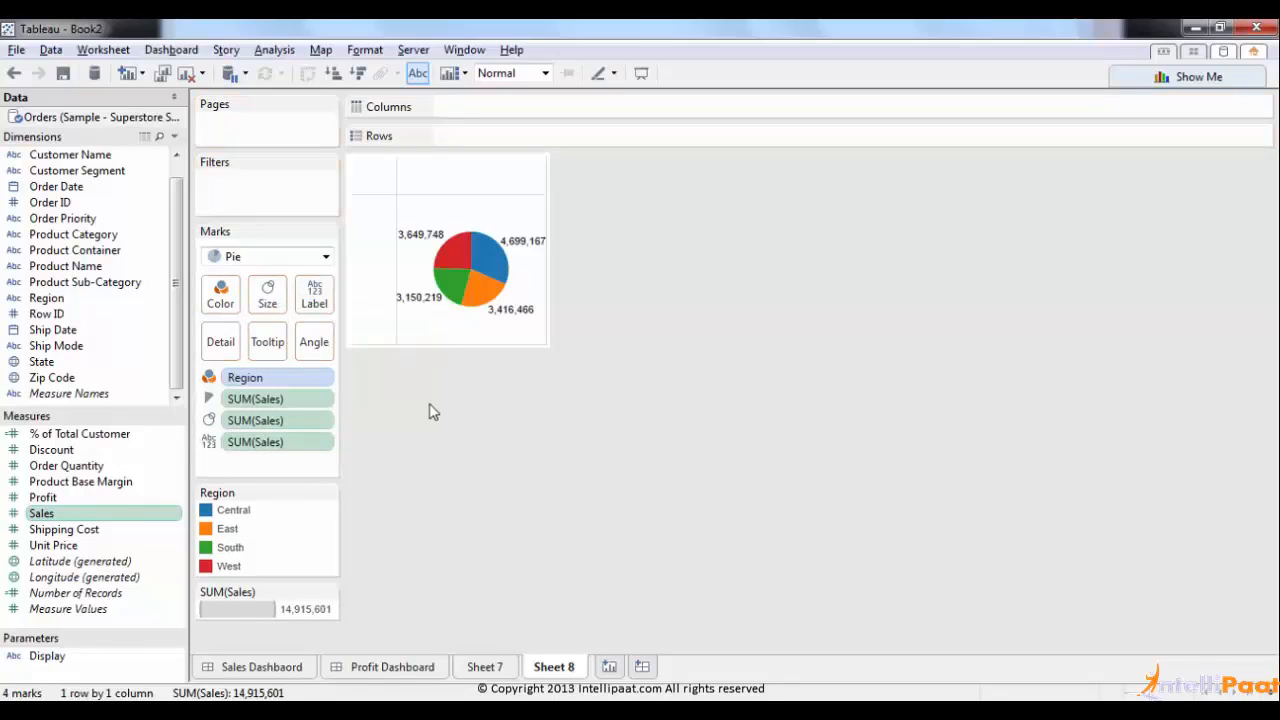
left_click_drag(546, 340, 617, 474)
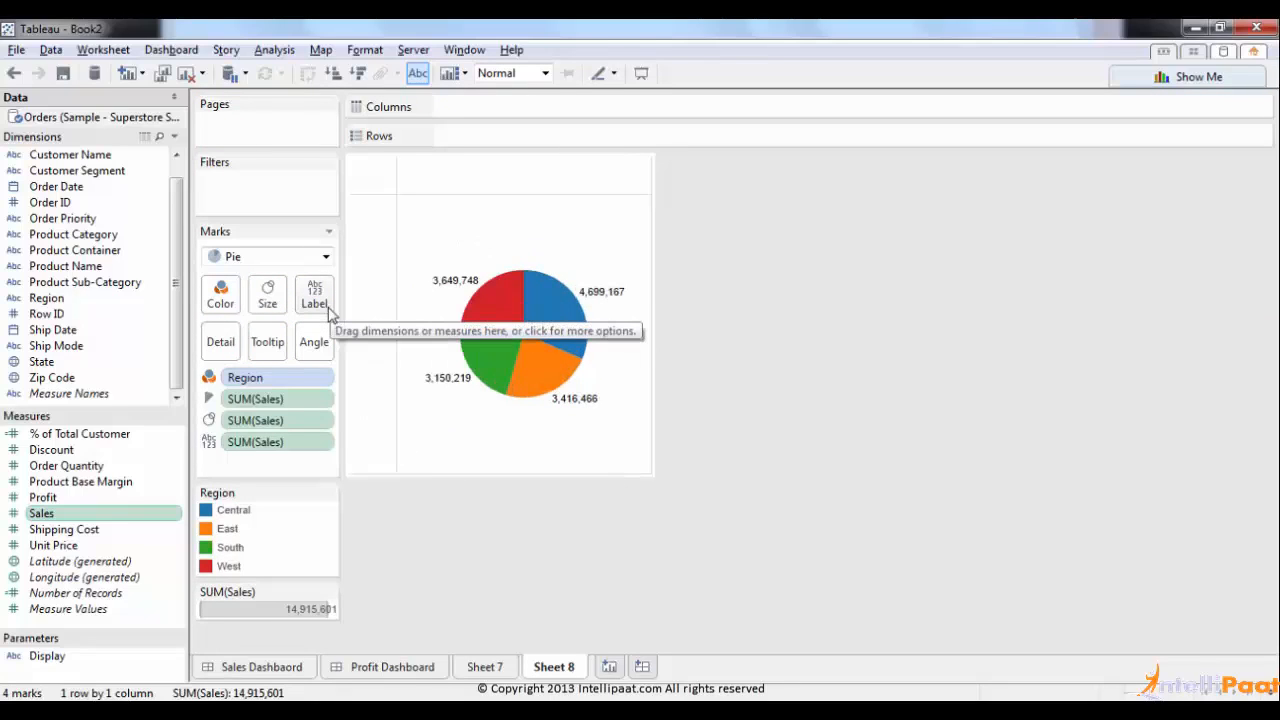
left_click(326, 443)
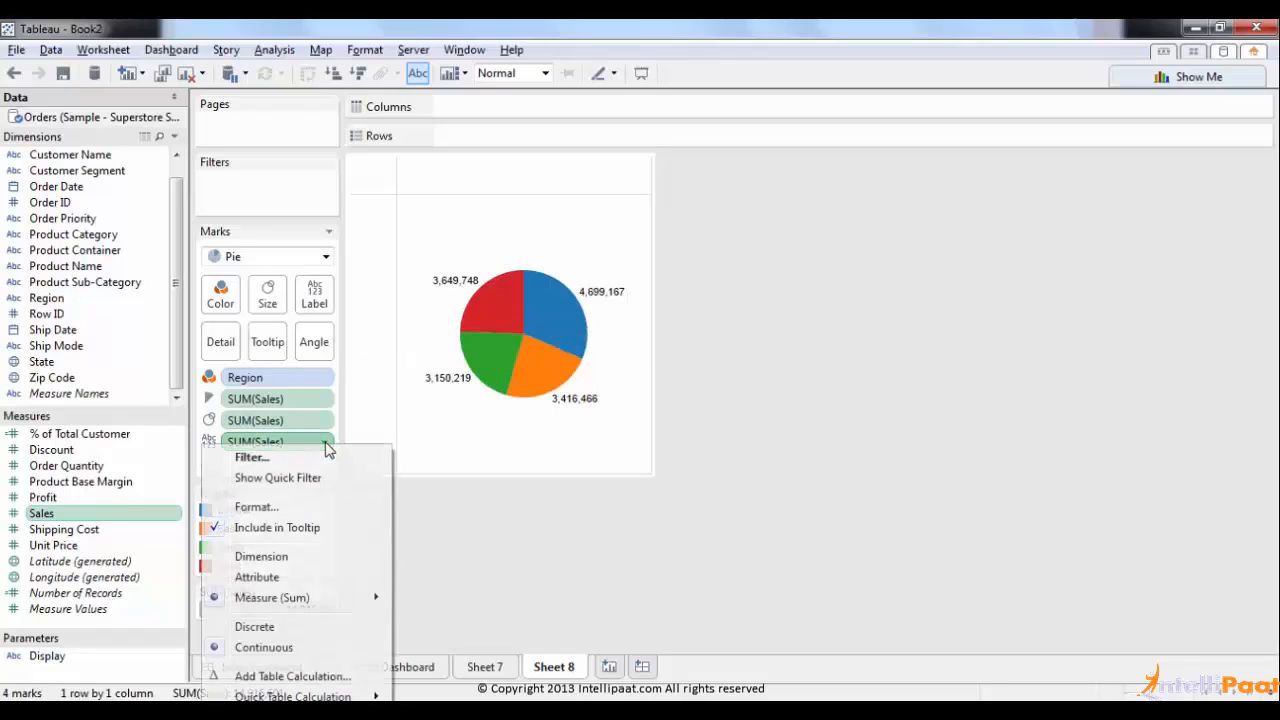
mouse_move(300, 696)
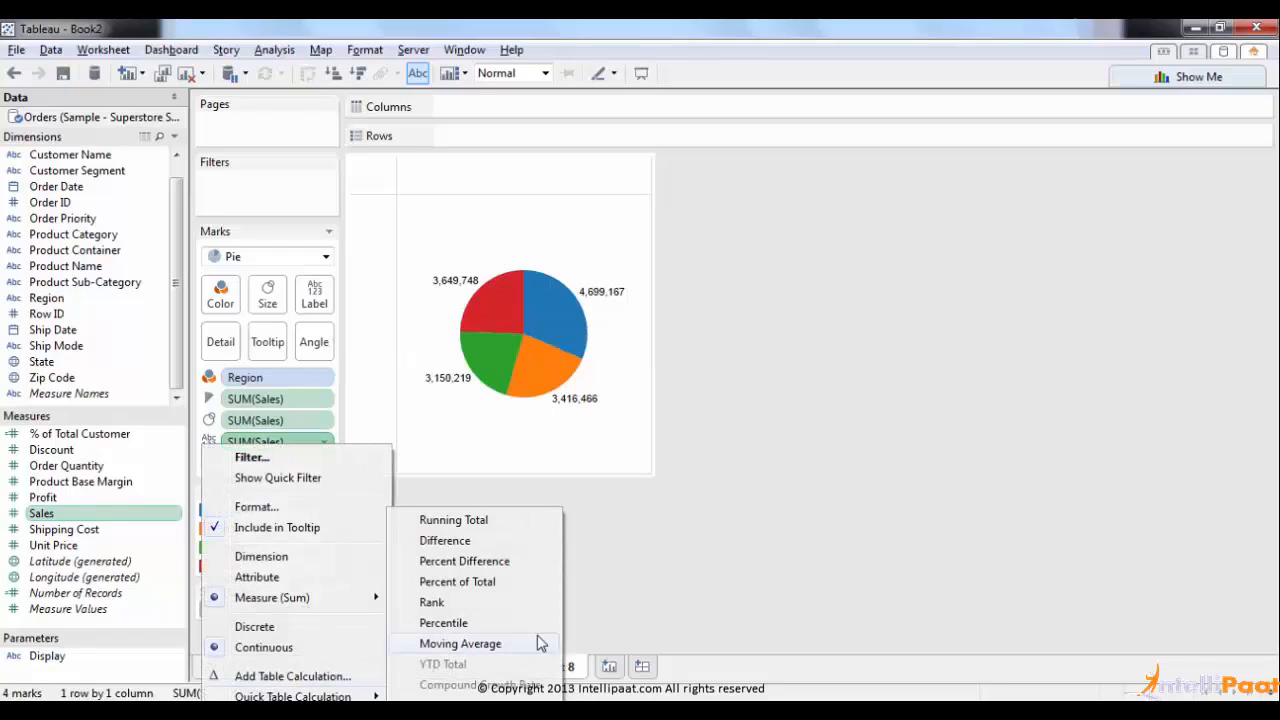
left_click(522, 581)
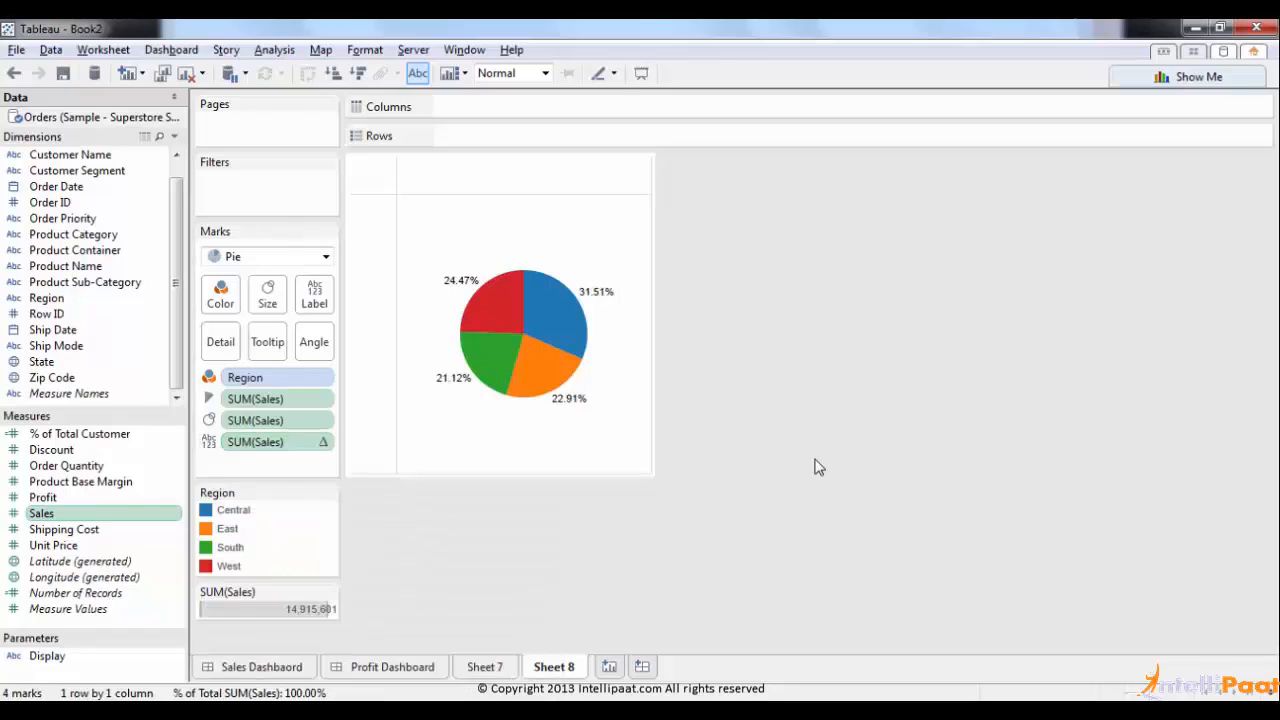
Step: Examine each region's share of sales by highlighting Central, East, South and West one at a time, and clear the highlighting
mouse_move(481, 305)
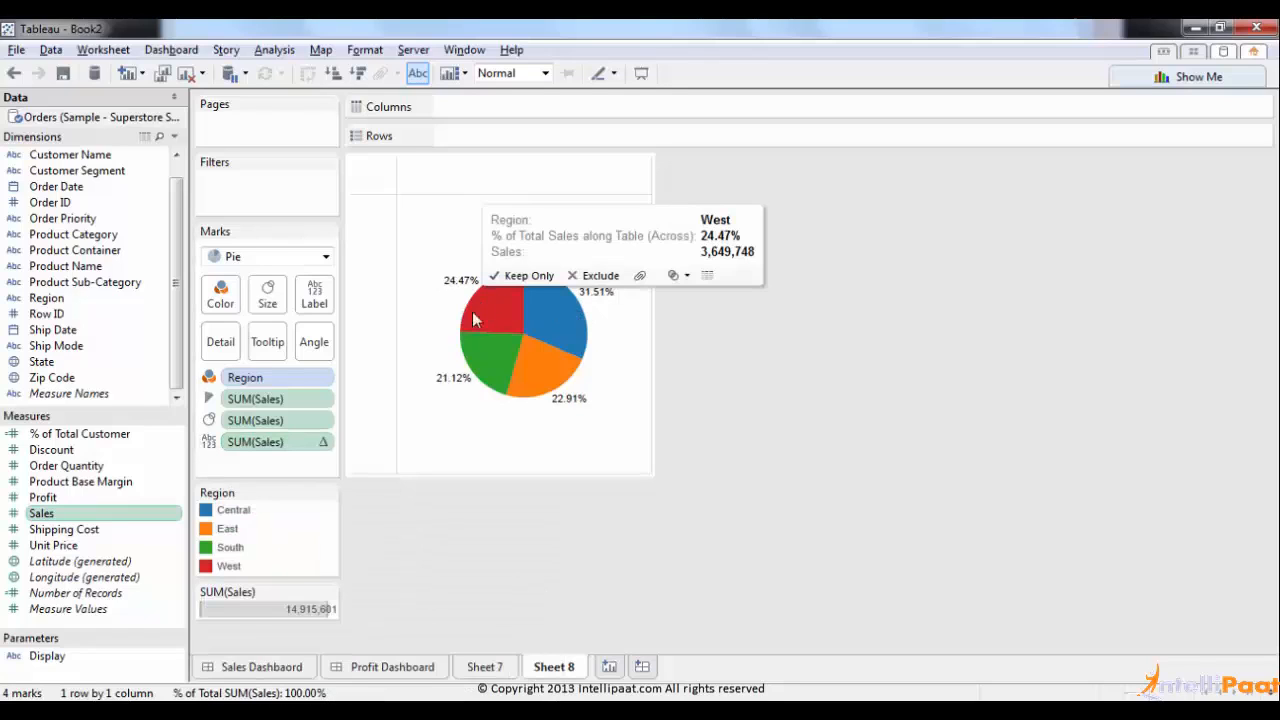
left_click(244, 512)
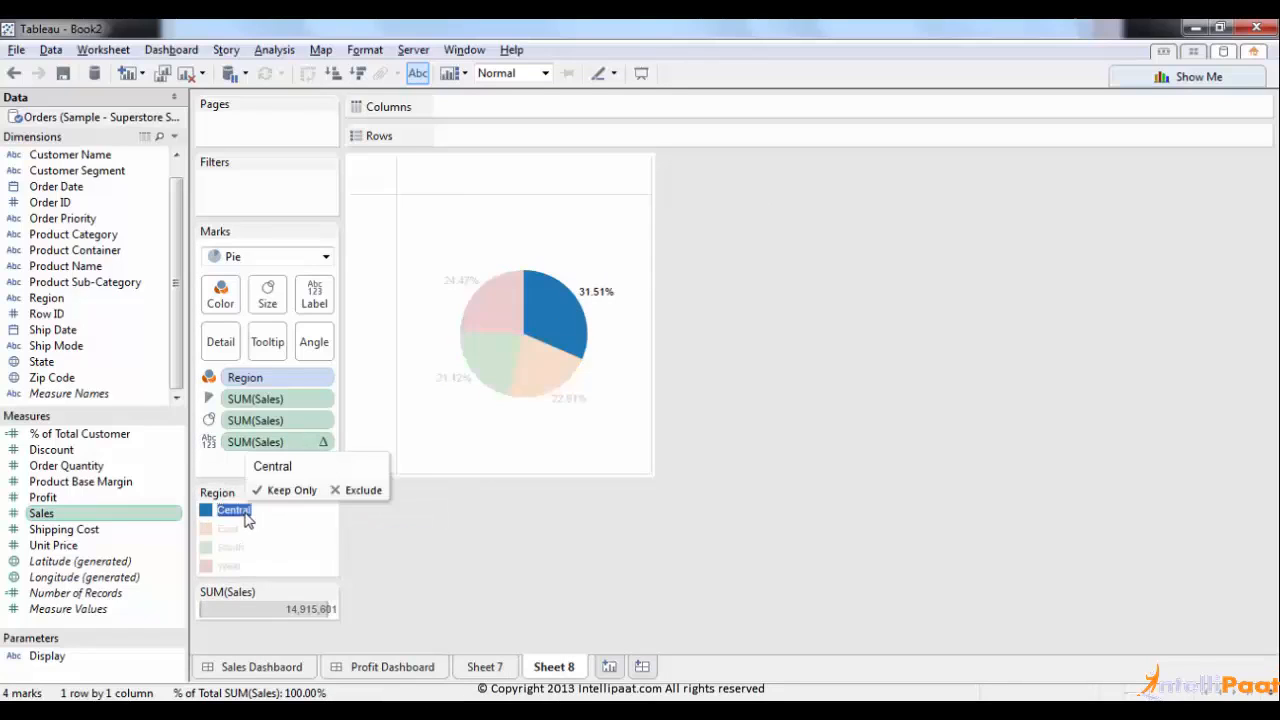
left_click(243, 519)
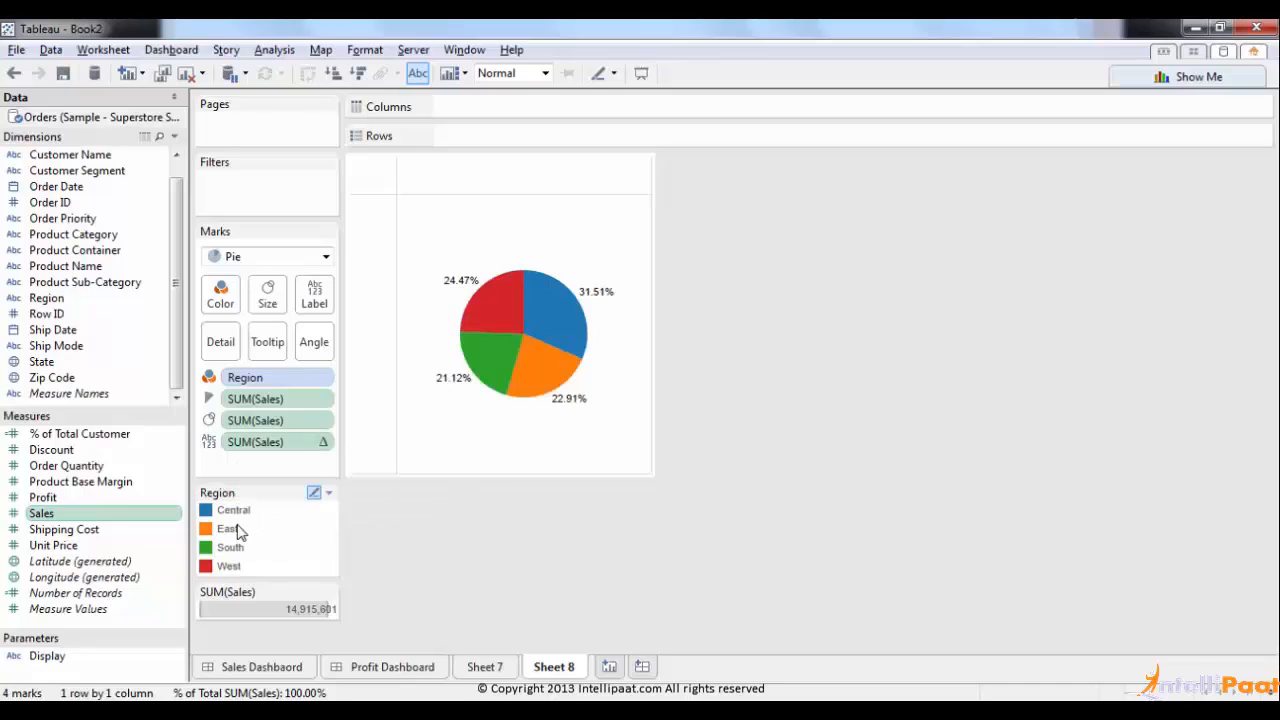
left_click(238, 531)
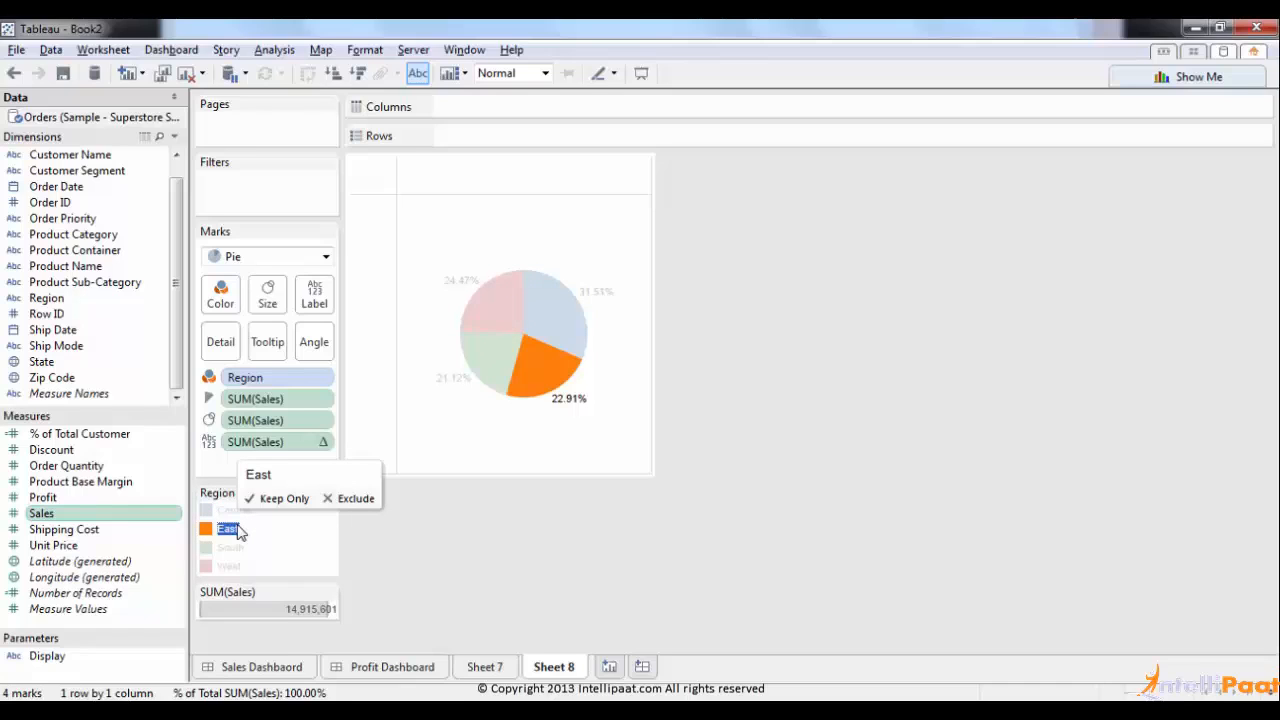
left_click(240, 533)
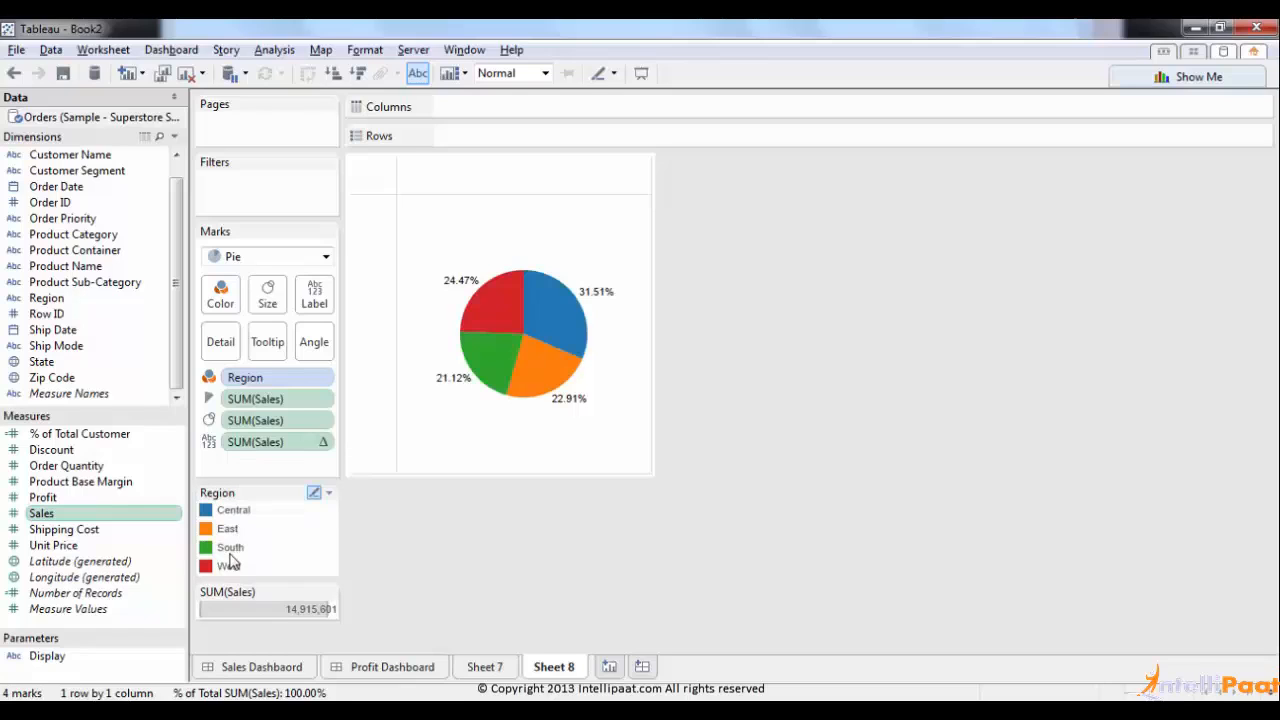
left_click(234, 552)
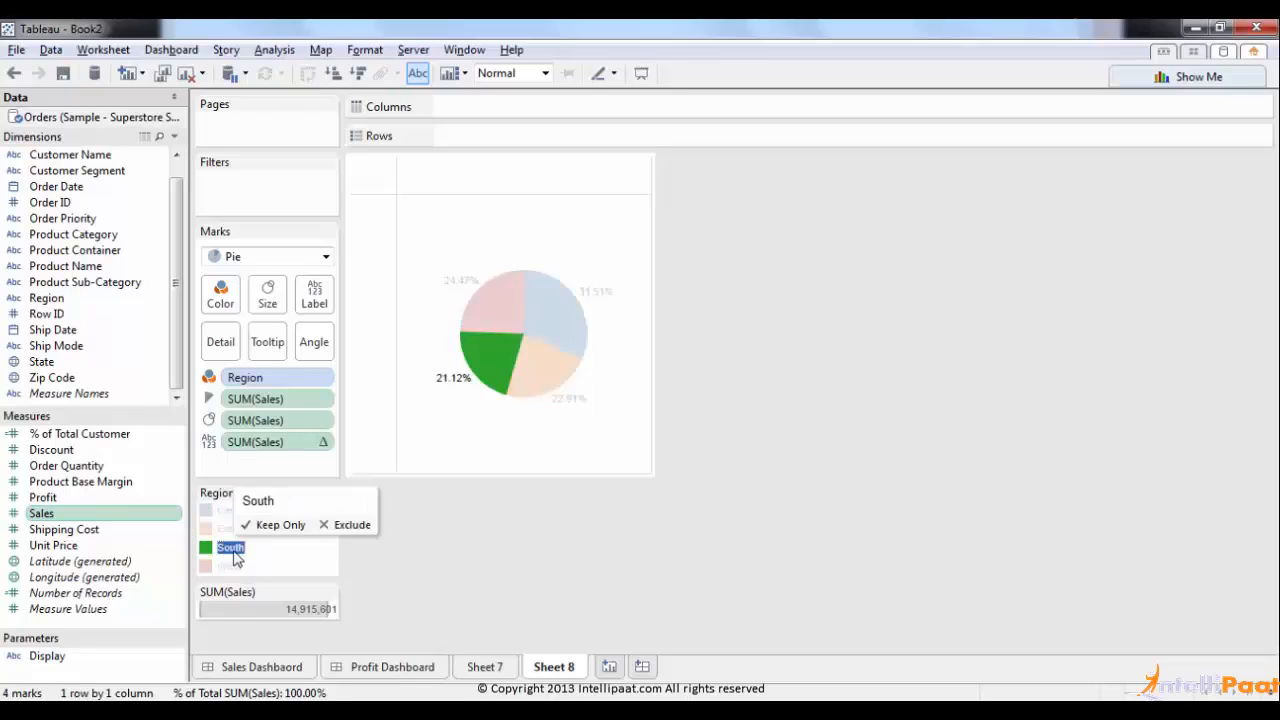
left_click(236, 553)
left_click(235, 567)
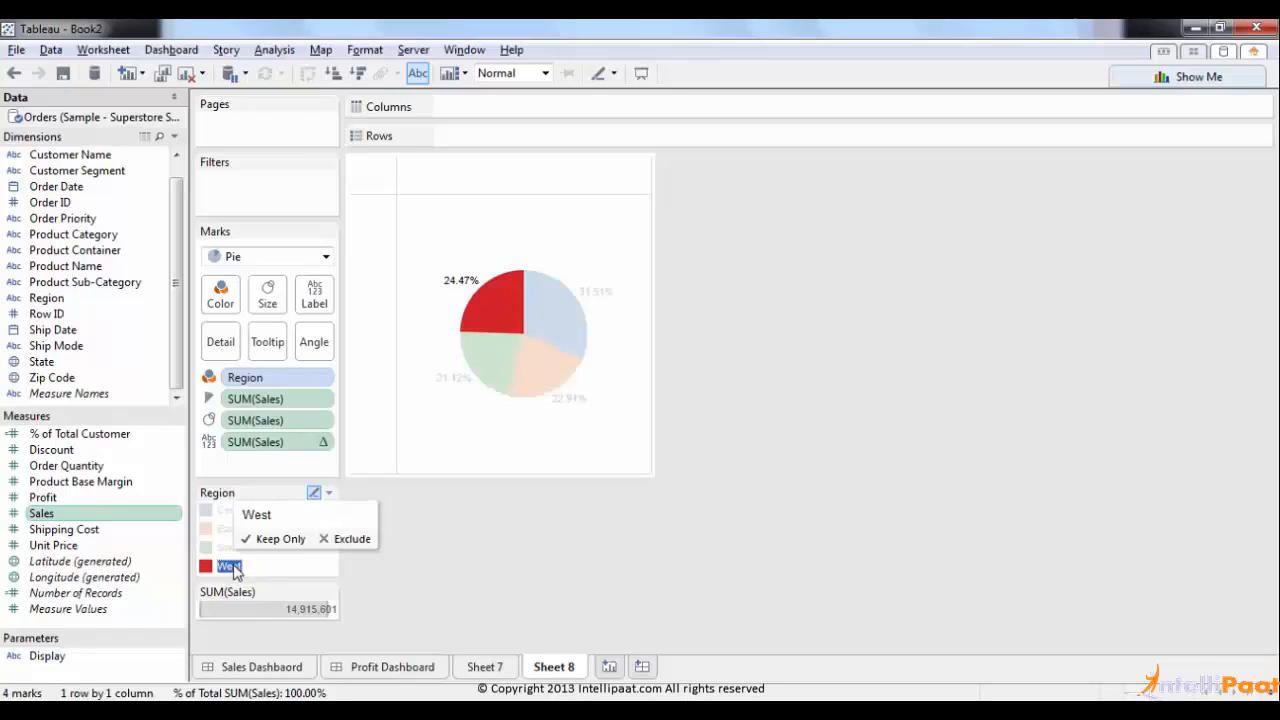
left_click(235, 568)
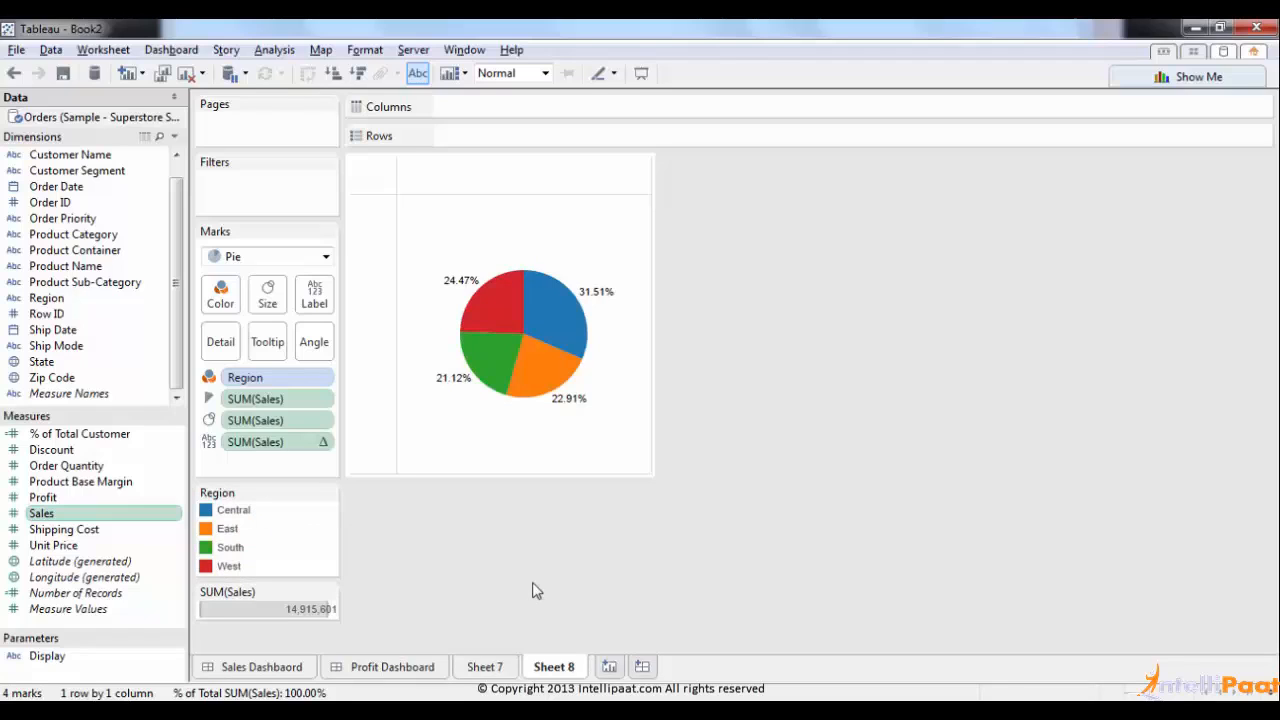
Step: Show a quick filter for Region beside the pie chart
right_click(55, 299)
left_click(130, 53)
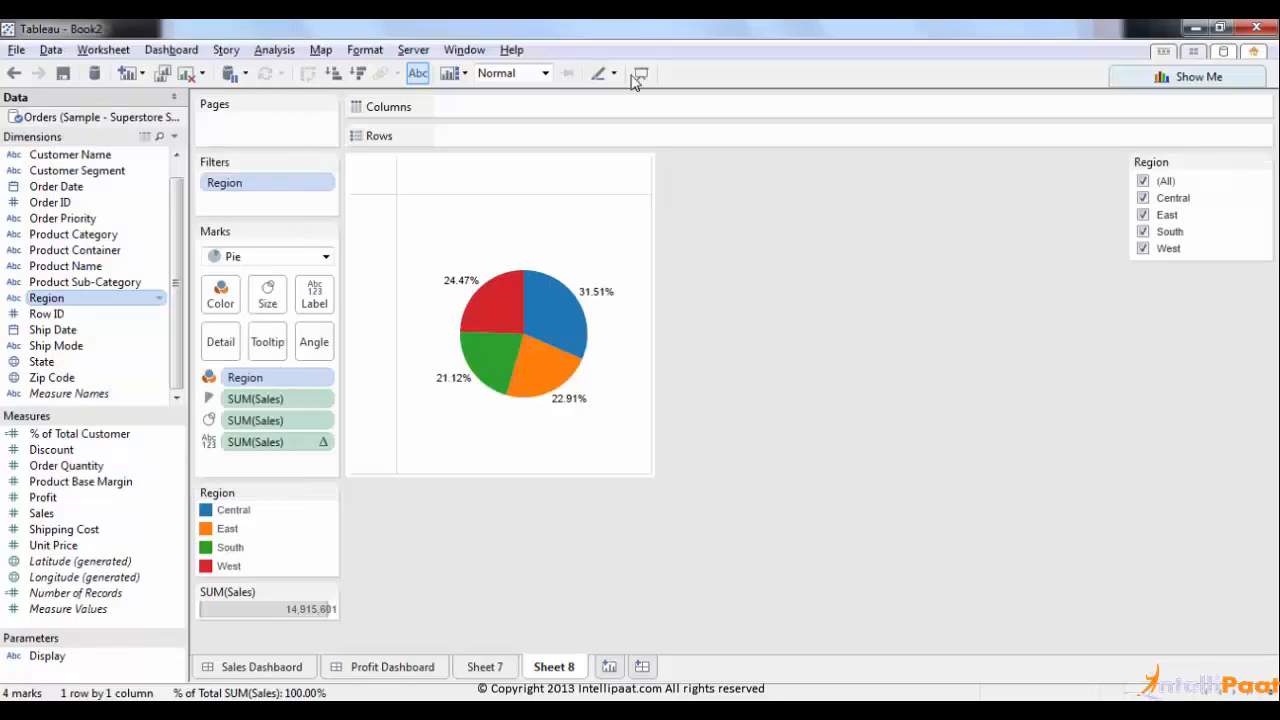
Step: Test how the percentages respond to filtering by excluding Central, East and South in turn, and reselect all regions
left_click(1143, 198)
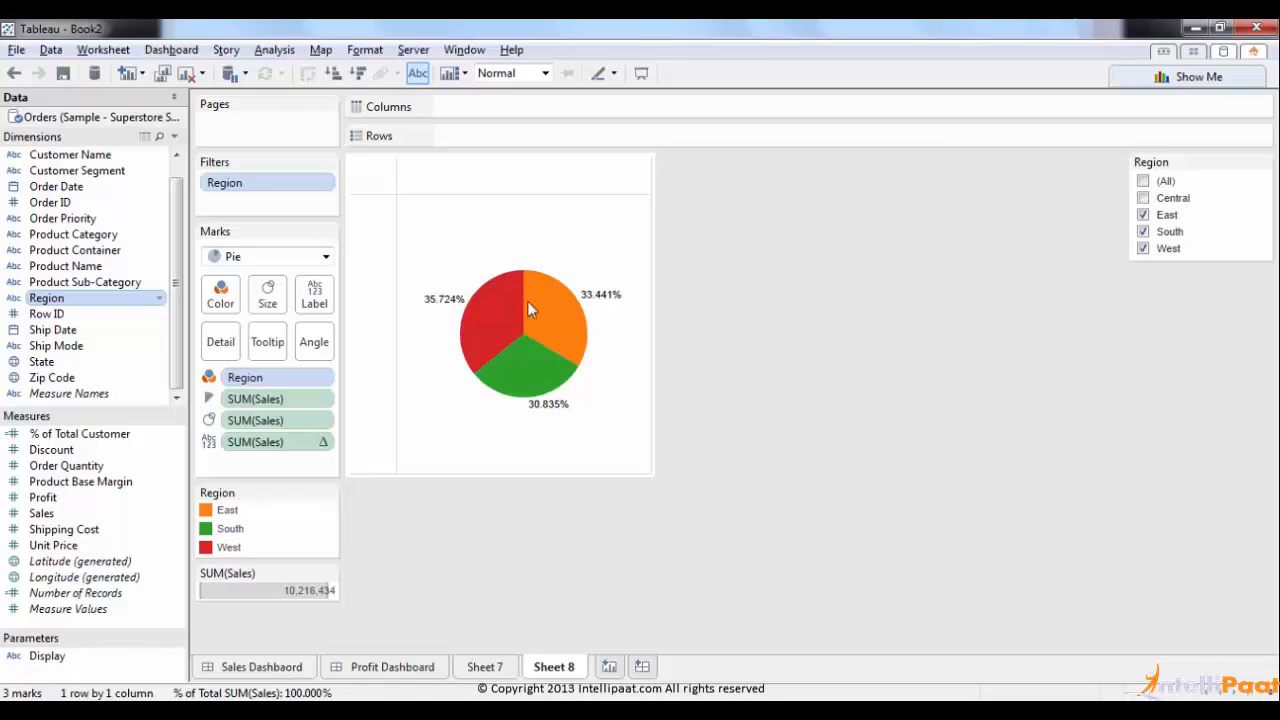
left_click(1144, 199)
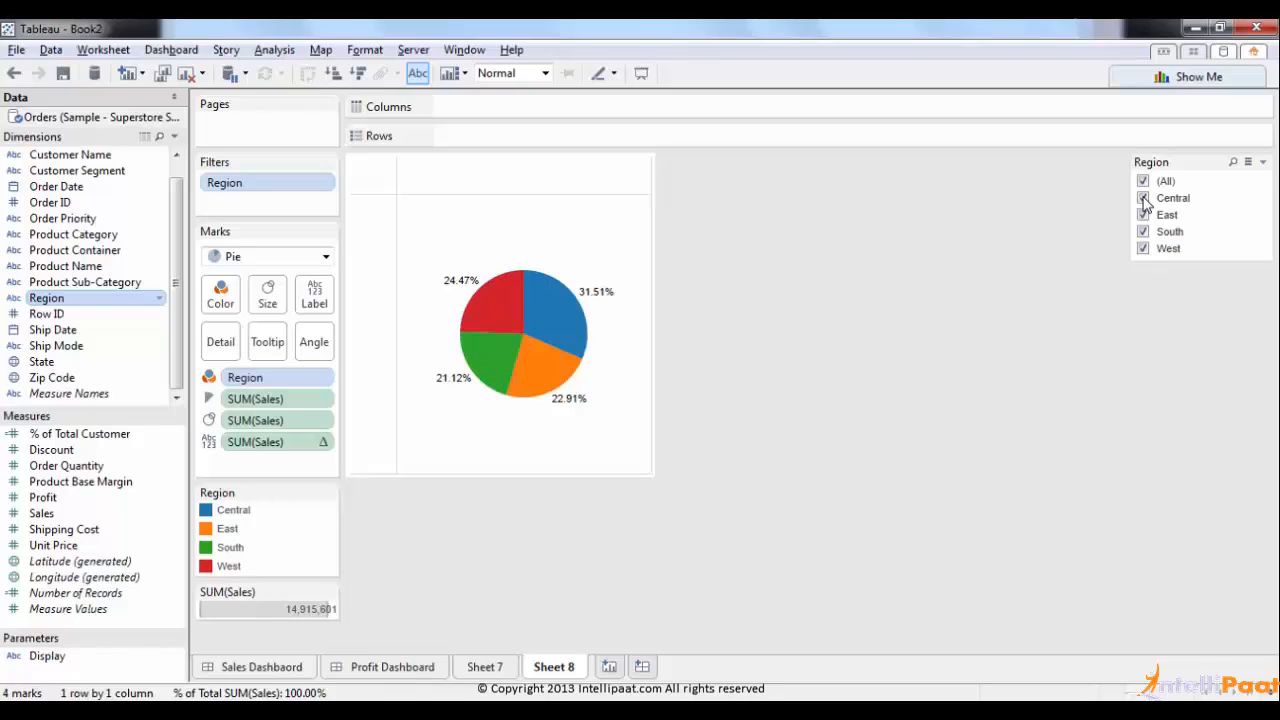
left_click(1144, 199)
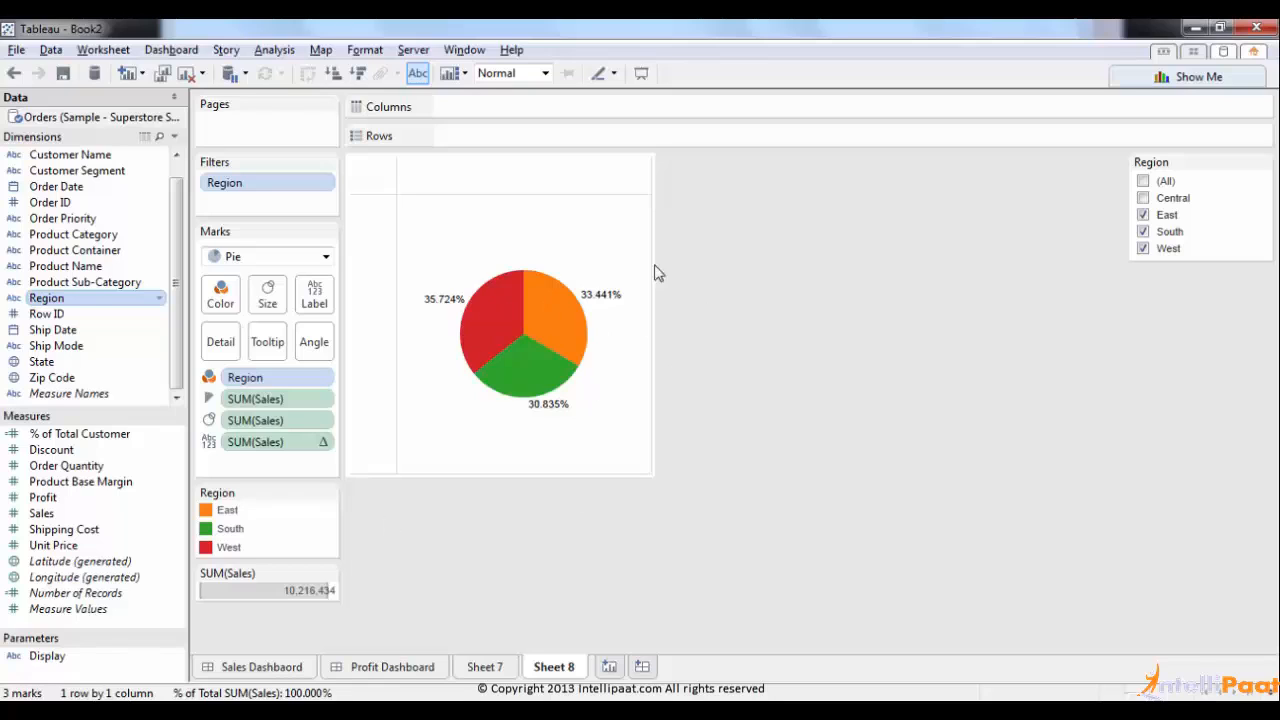
left_click(1144, 216)
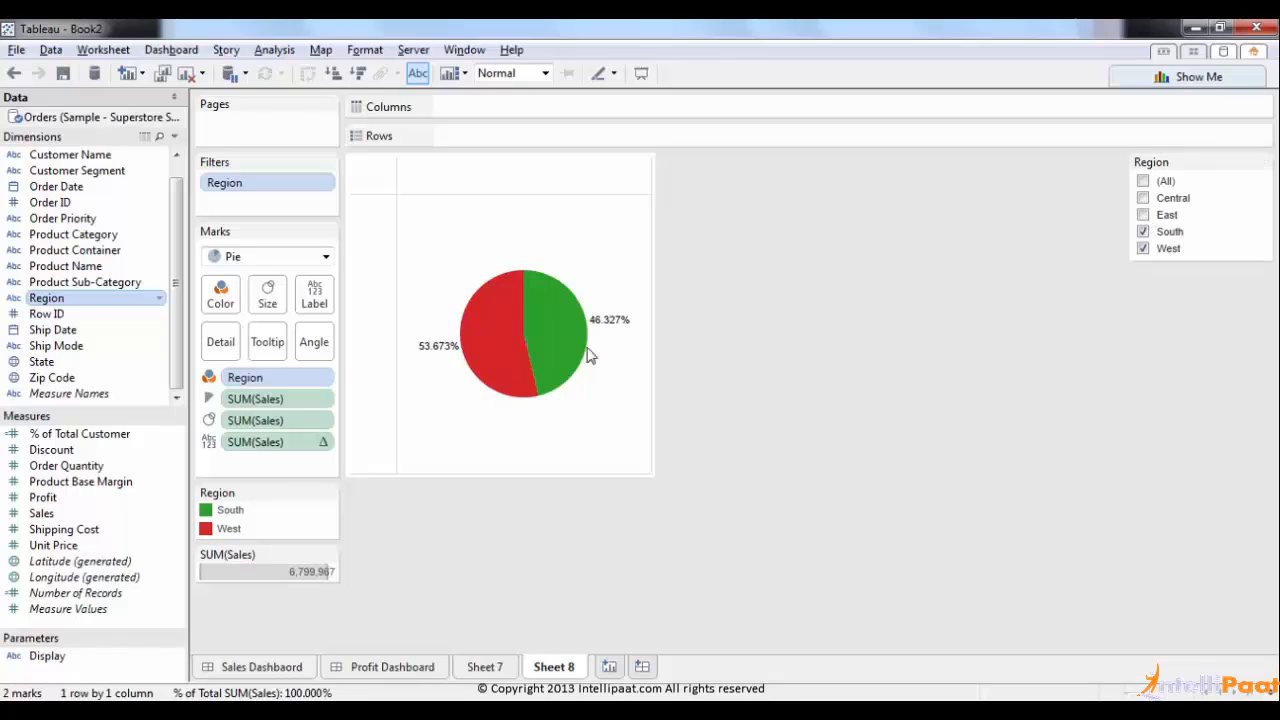
left_click(1143, 232)
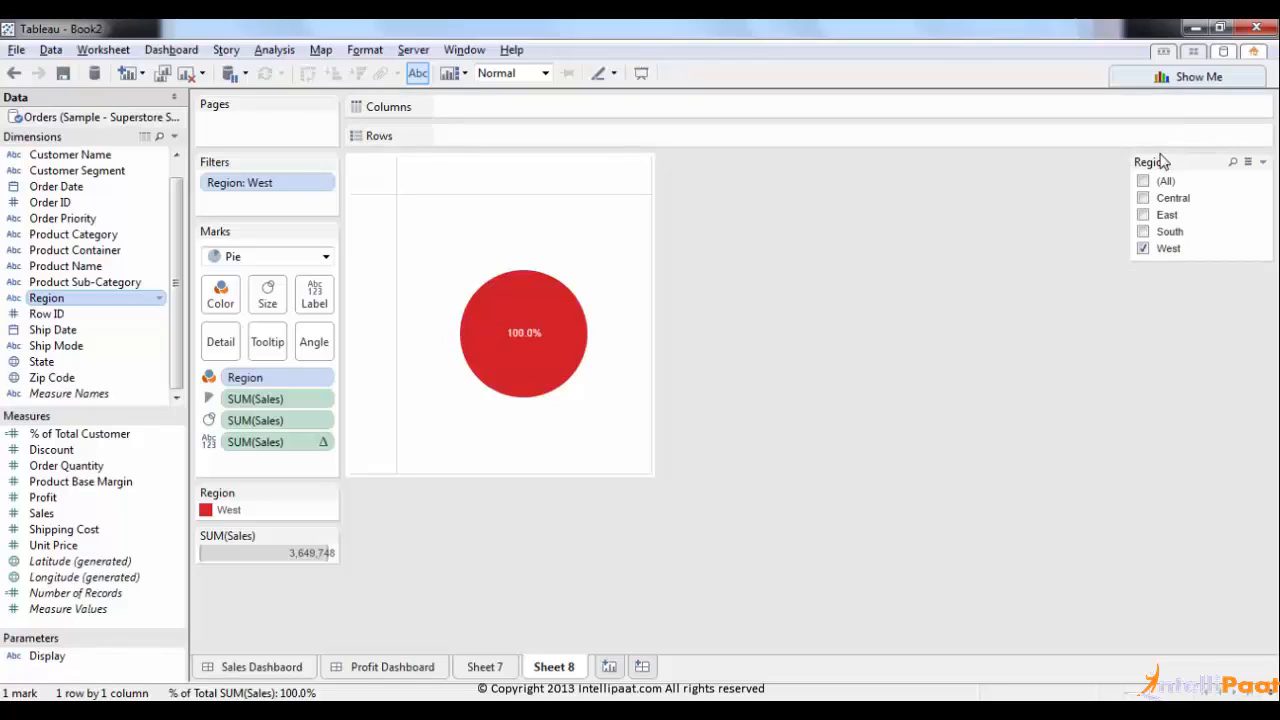
left_click(1145, 181)
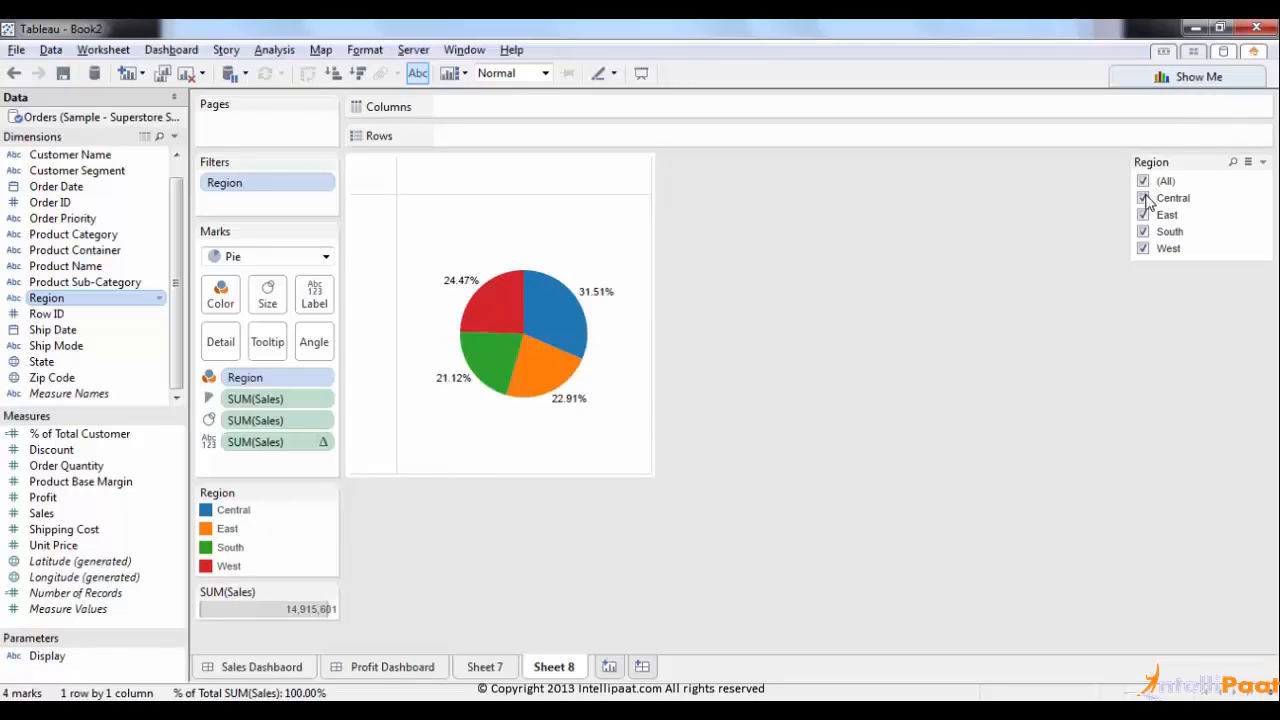
Step: Test how the slice percentages respond to excluding Central and West one at a time, reselecting all regions after each
left_click(1144, 198)
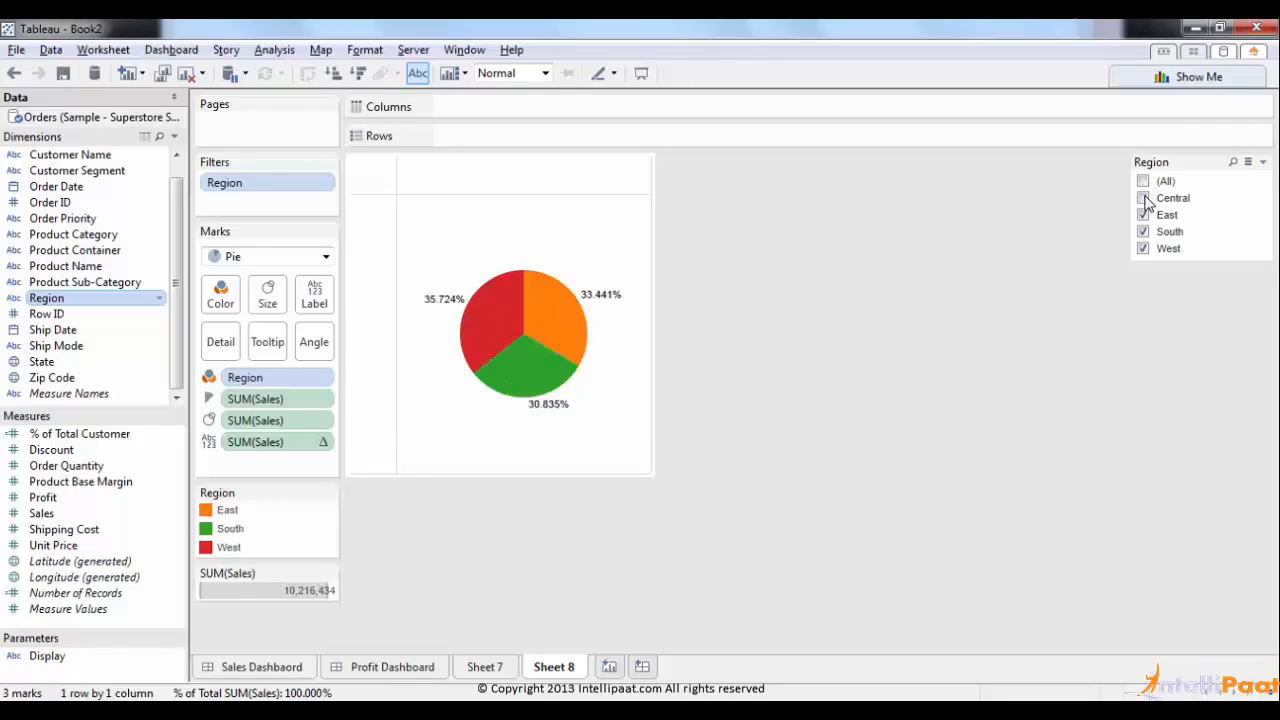
left_click(1143, 182)
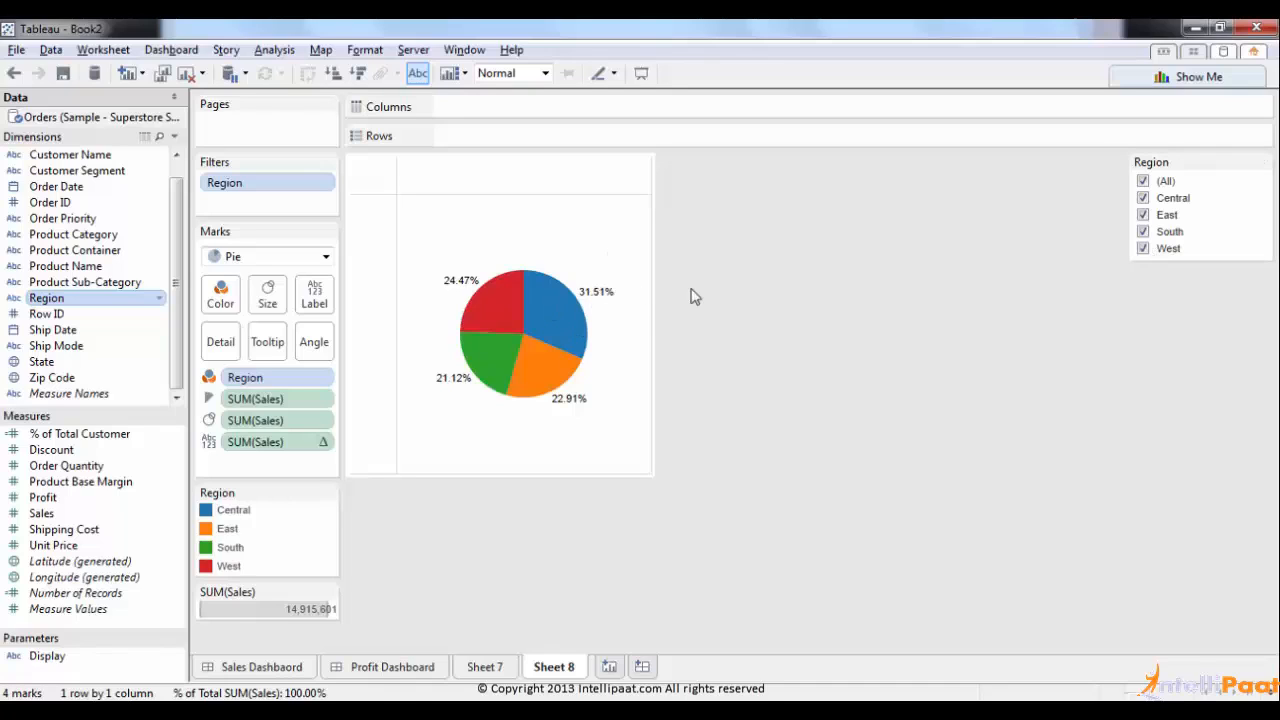
left_click(1144, 250)
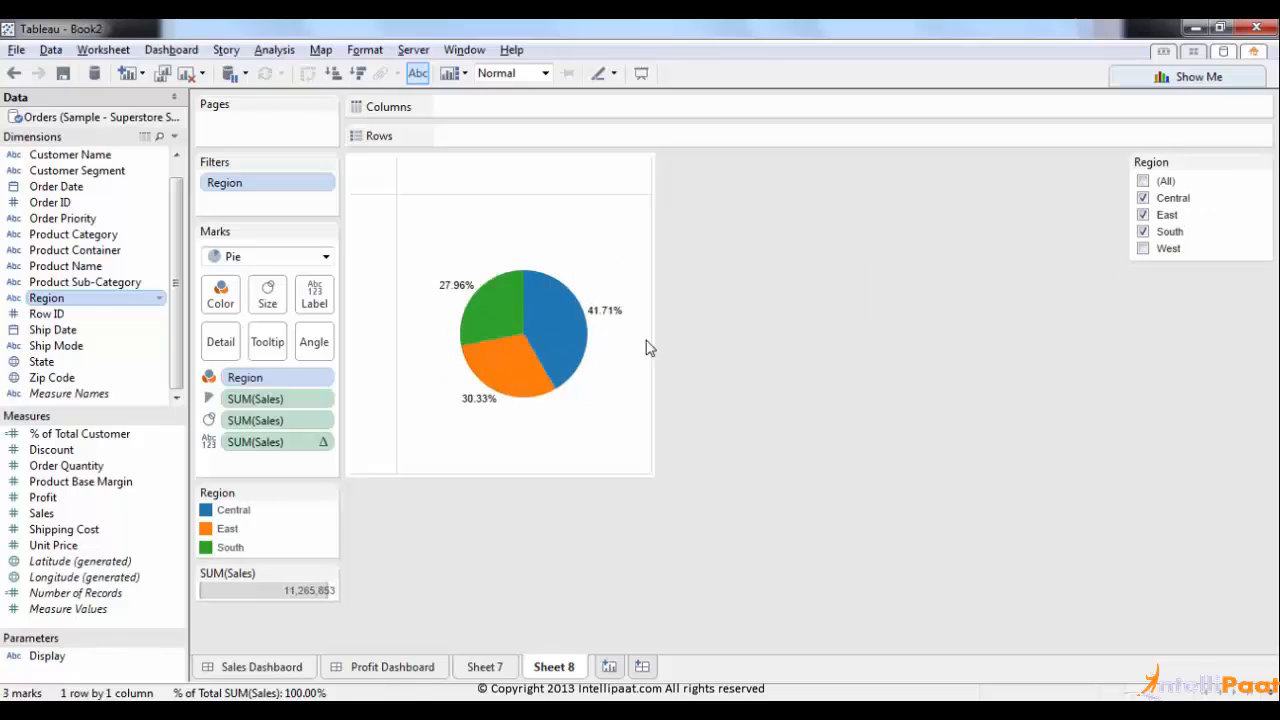
left_click(1144, 249)
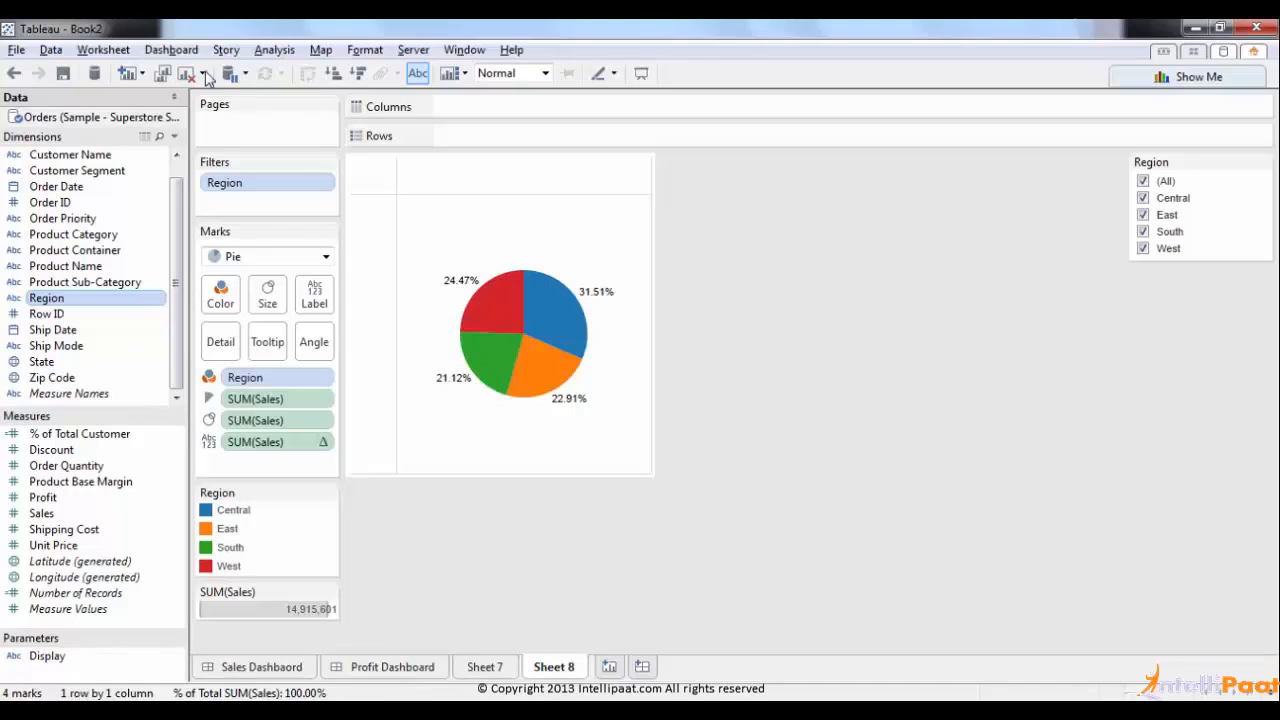
Step: Start a new calculated field named Region for Filter
left_click(270, 52)
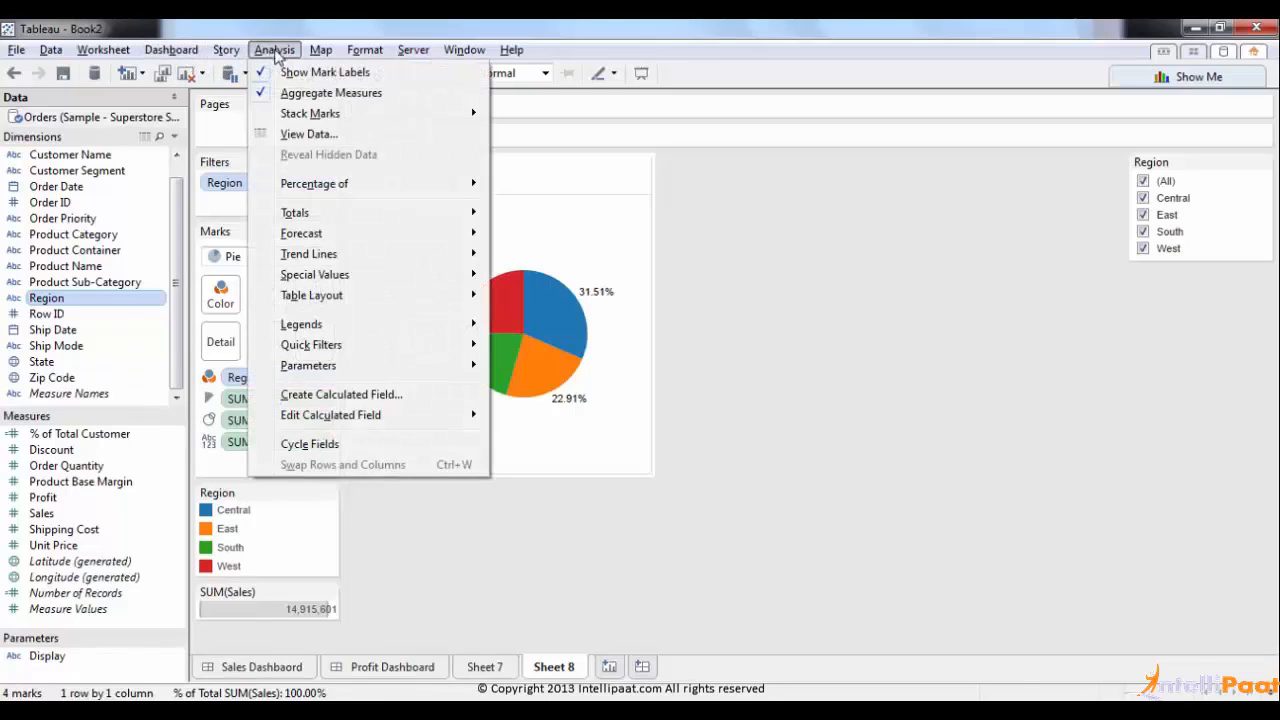
left_click(308, 392)
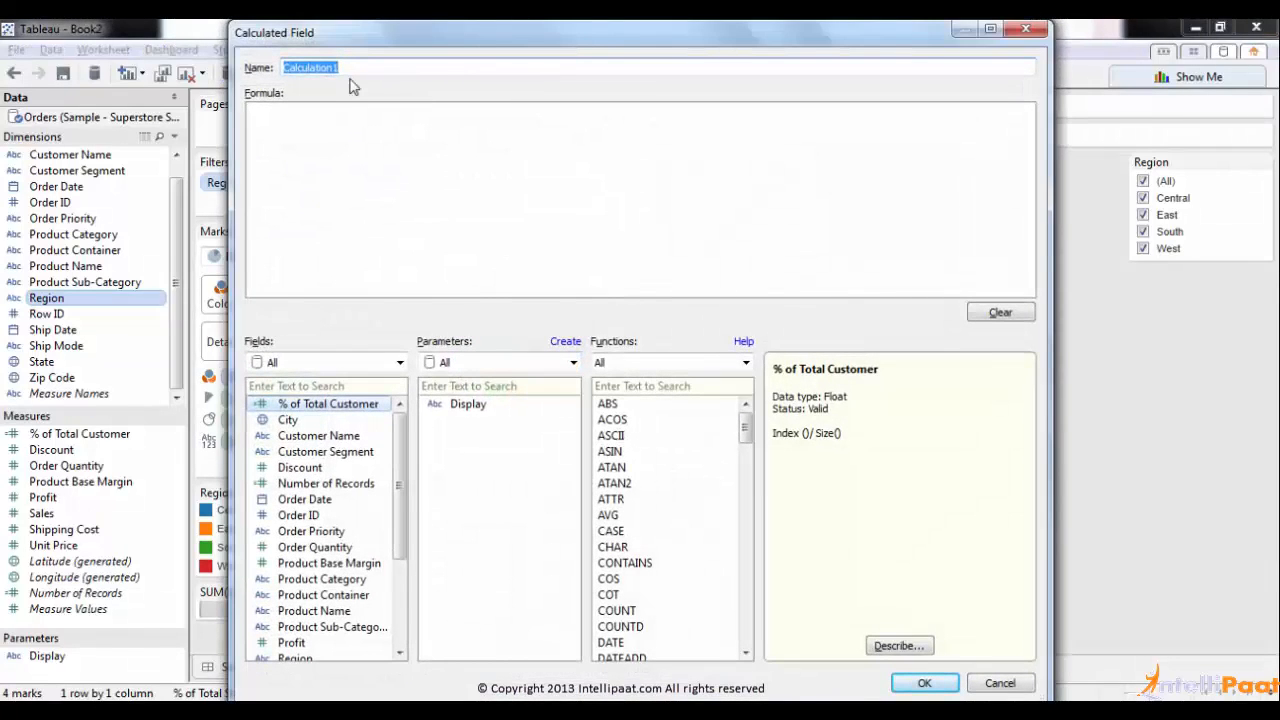
type("Region for Filter")
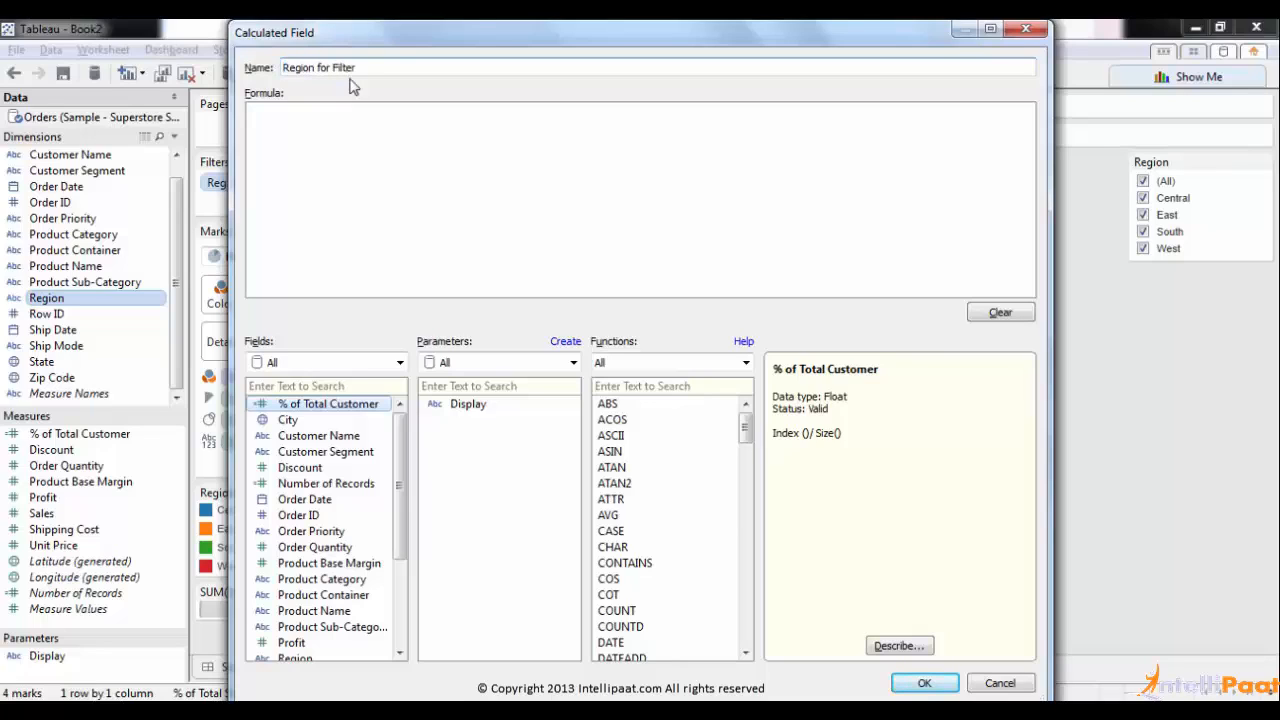
Step: Define the calculated field's formula as LOOKUP(MIN([Region]),0), consult the LOOKUP function description and save the field
left_click(363, 167)
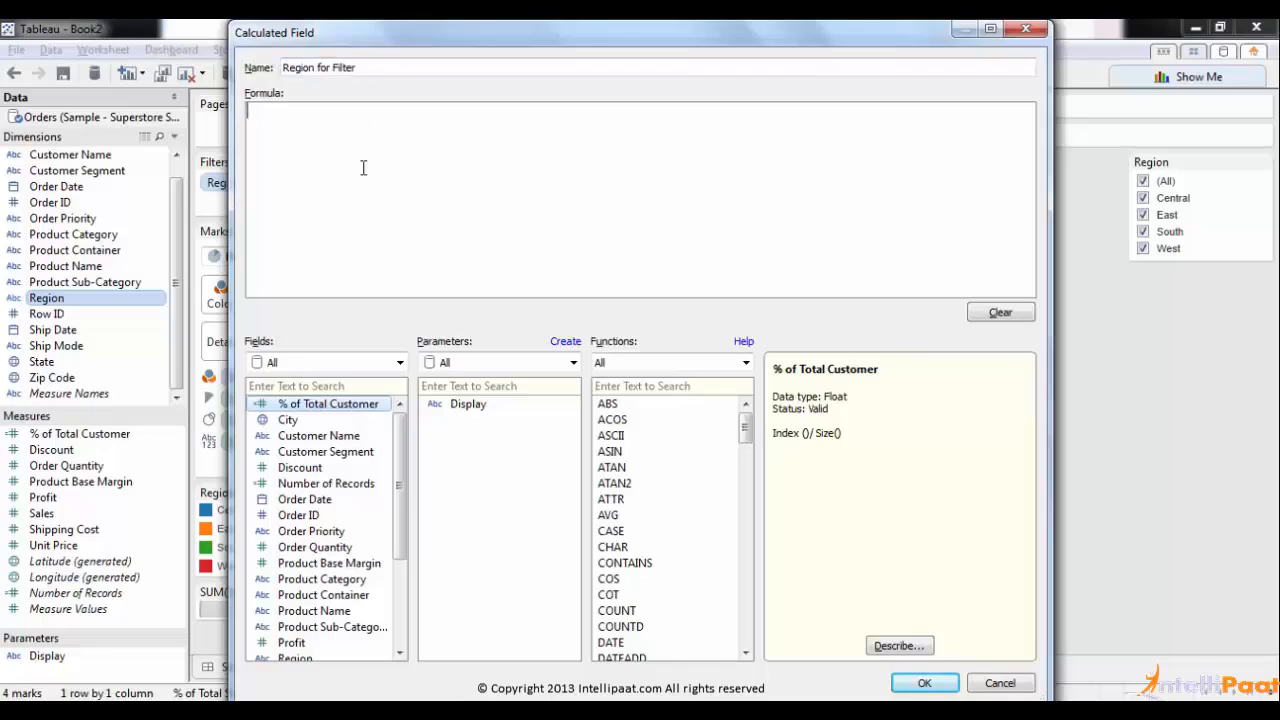
type("loo")
key("BackSpace")
key("BackSpace")
key("BackSpace")
key("Caps_Lock")
type("I")
type("OOKUP")
type("(")
key("Caps_Lock")
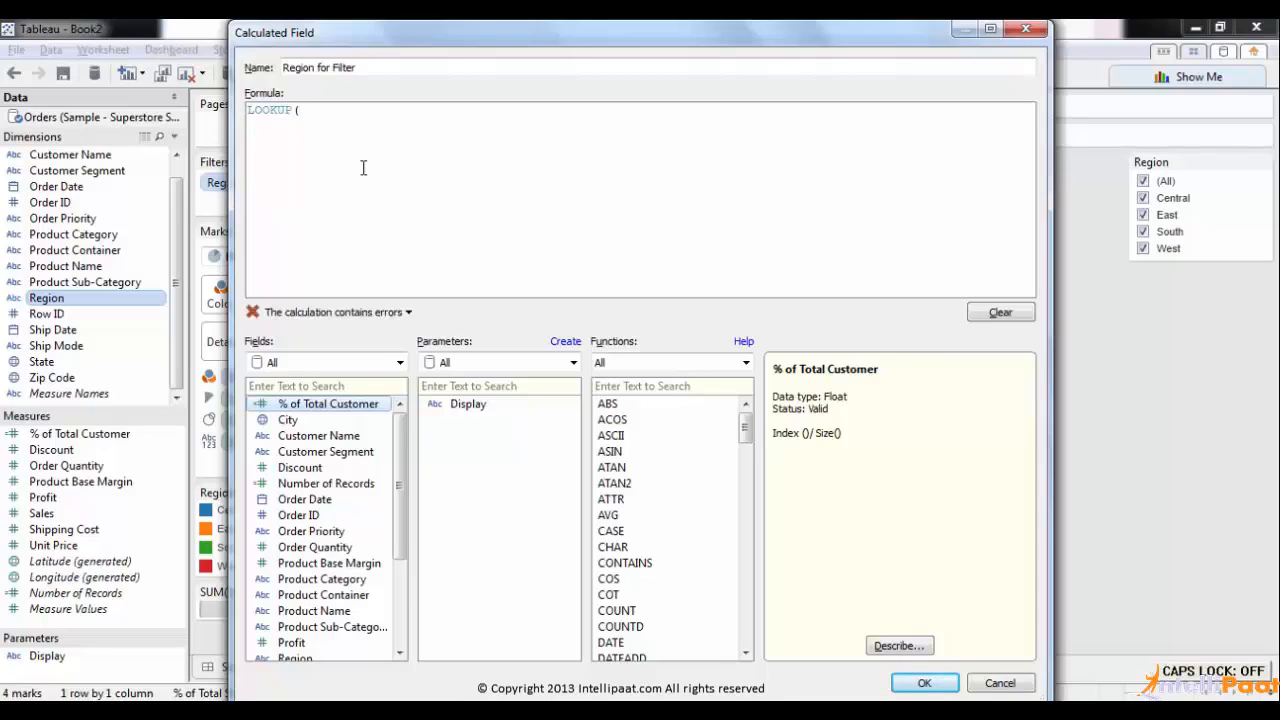
type("MIN")
type("(")
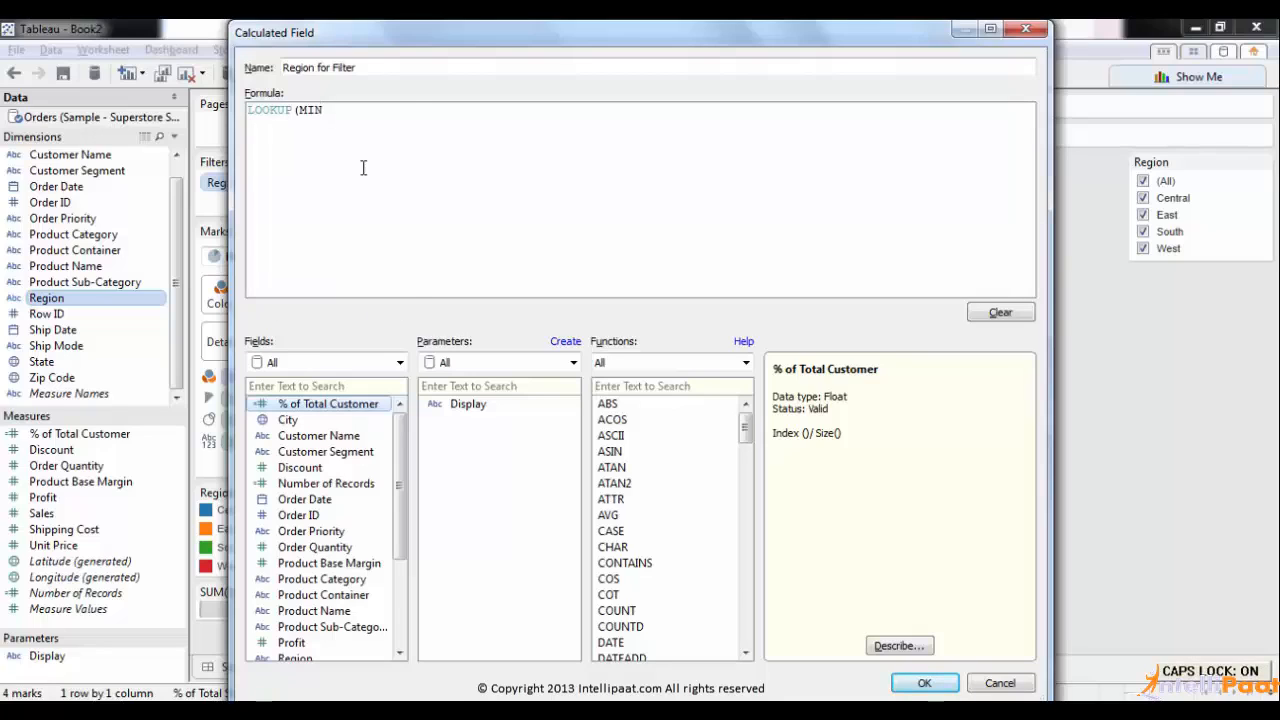
key("Caps_Lock")
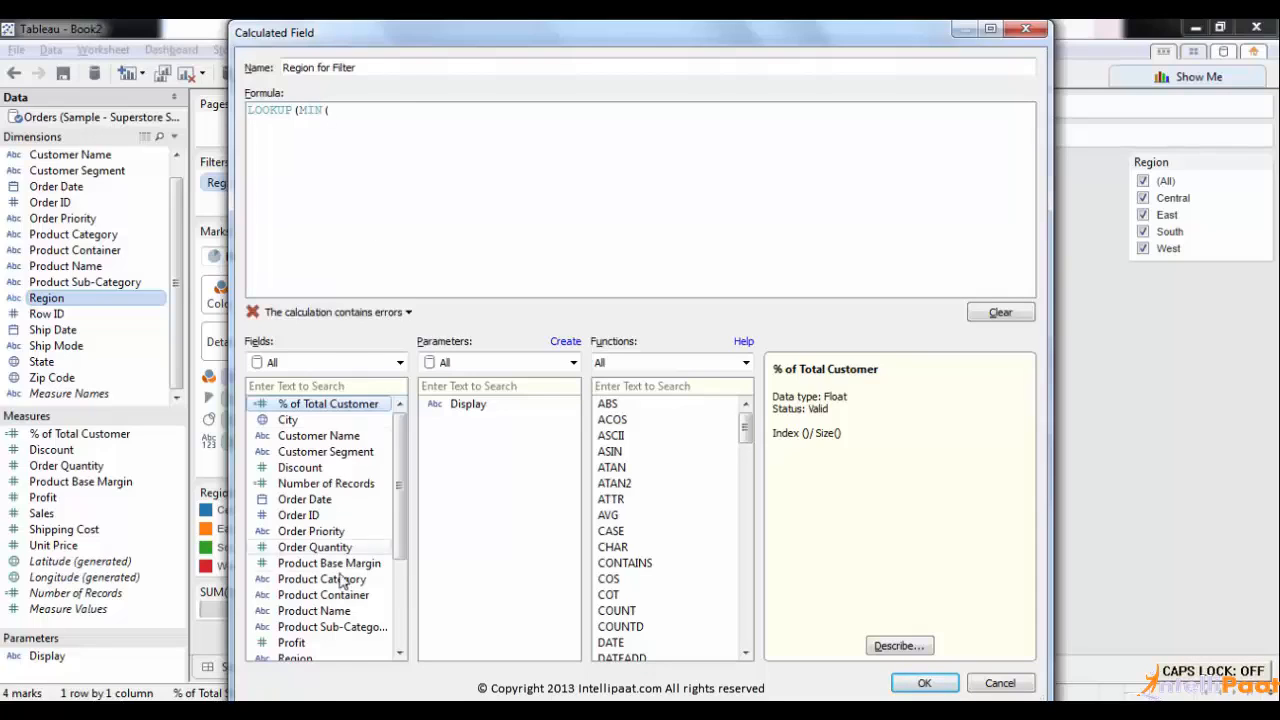
double_click(324, 658)
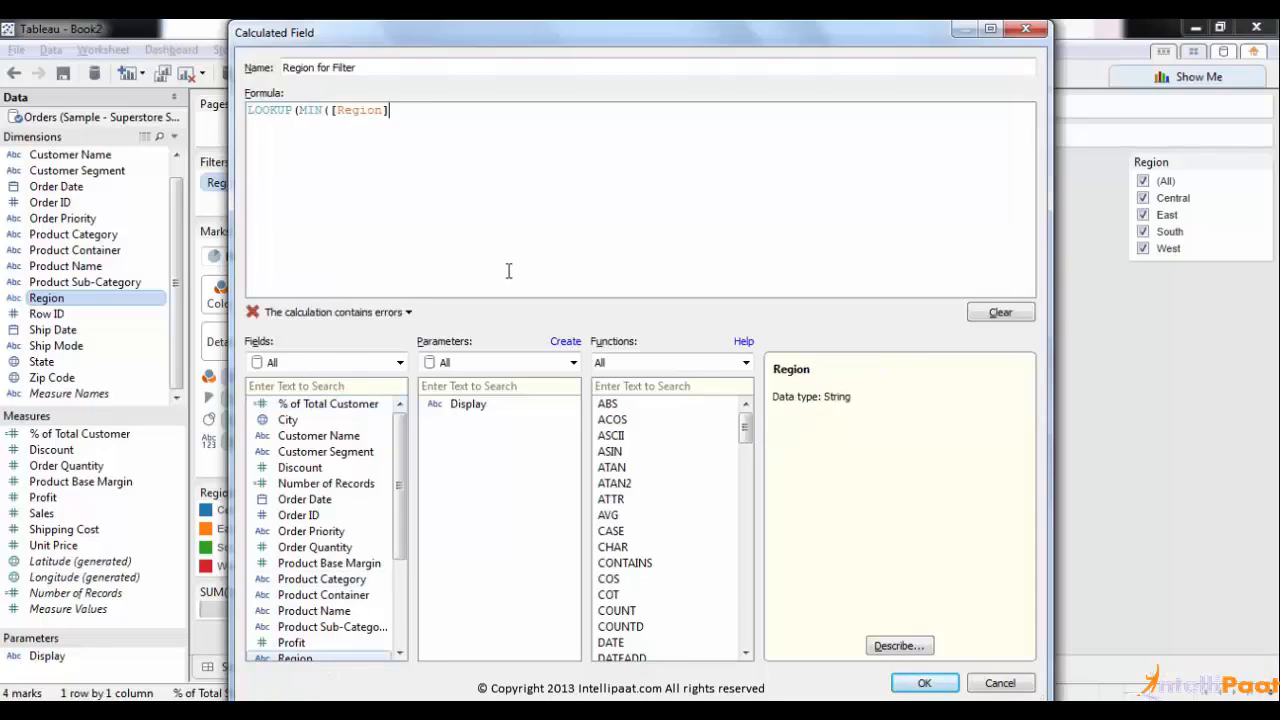
type("),)")
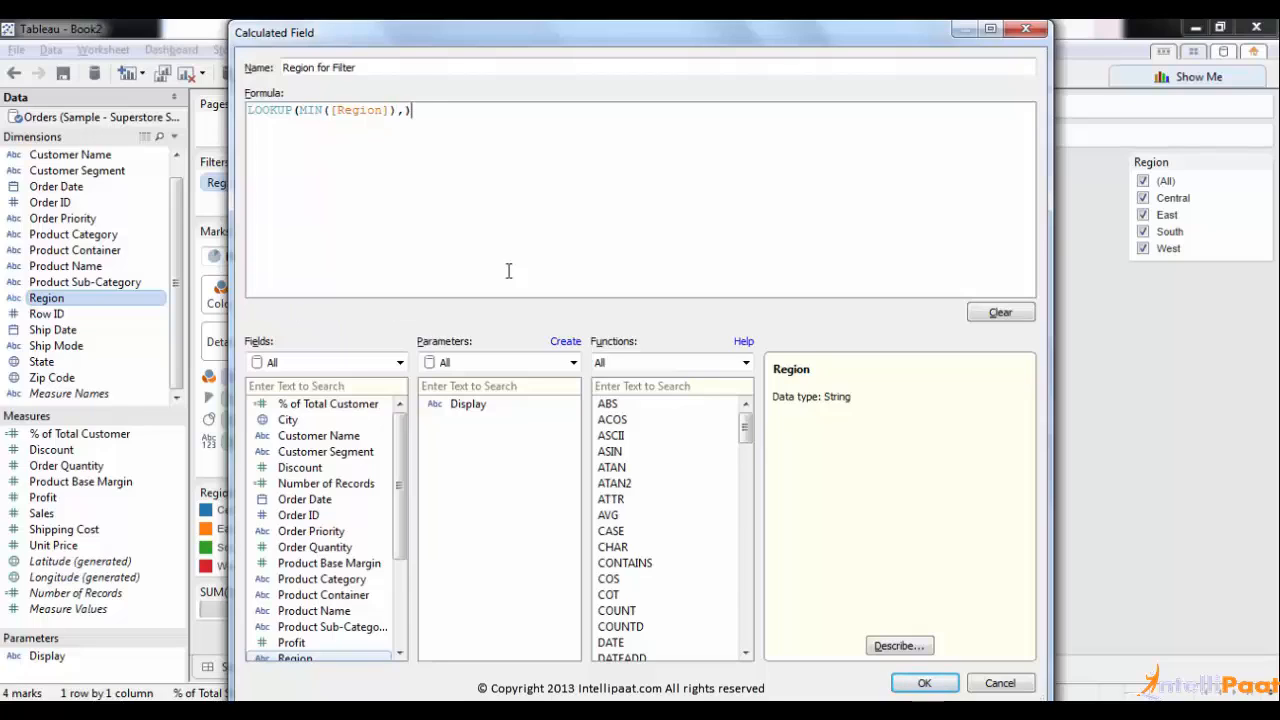
key("Left")
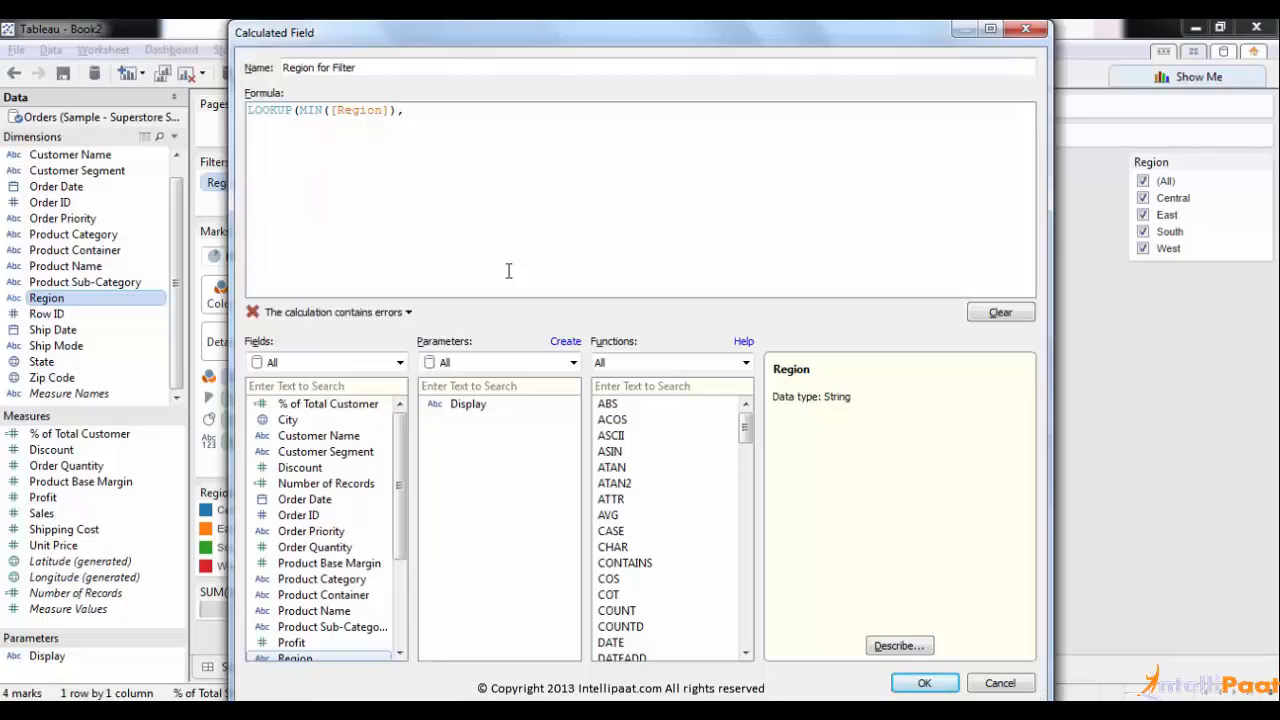
type("0")
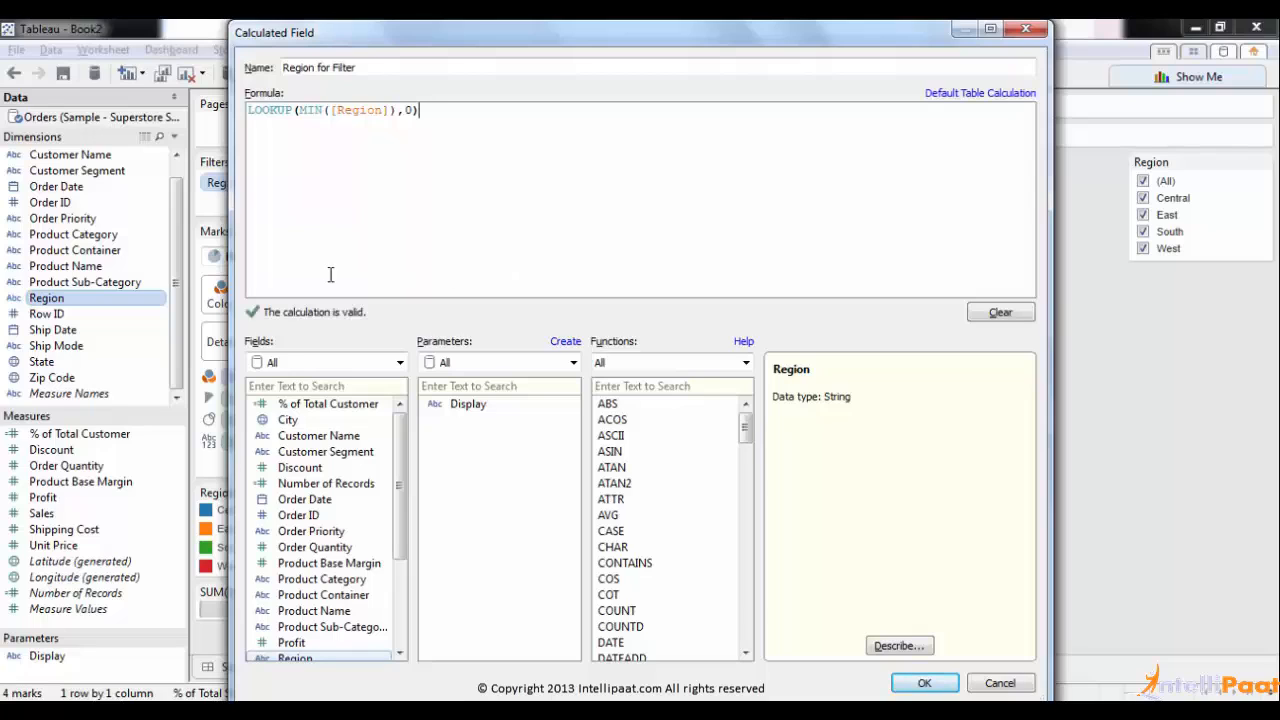
left_click(269, 110)
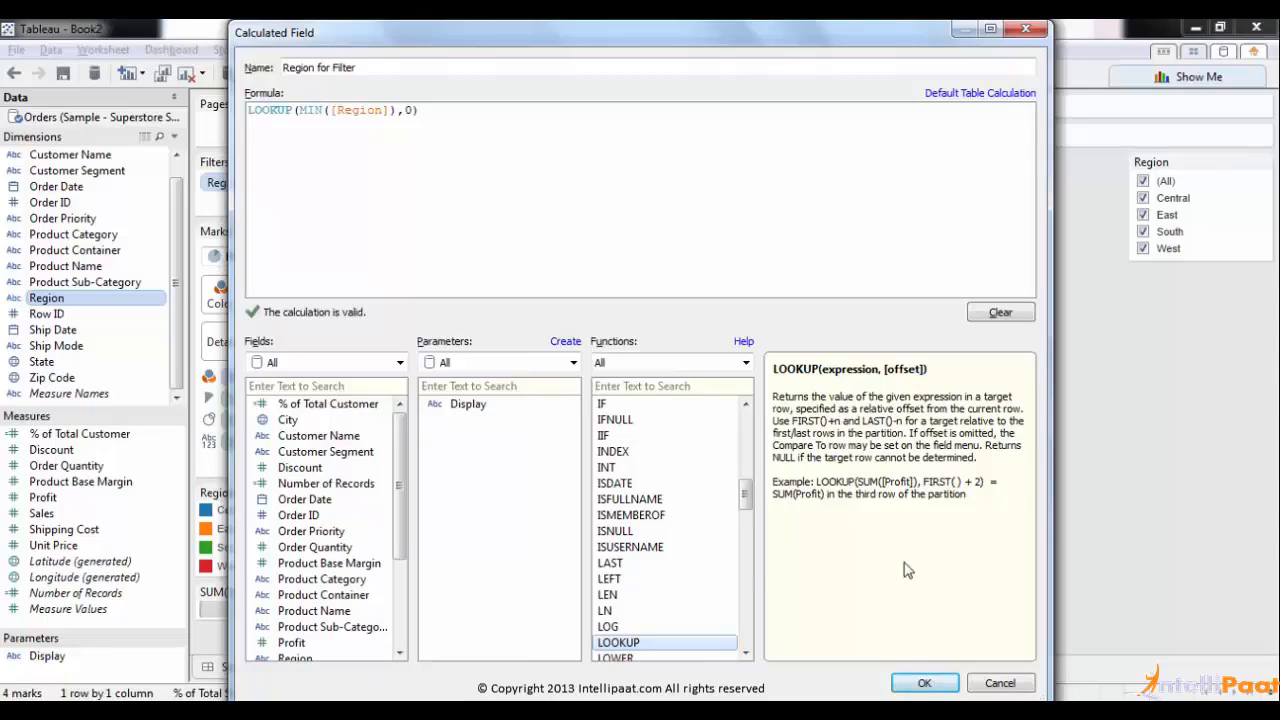
left_click(924, 684)
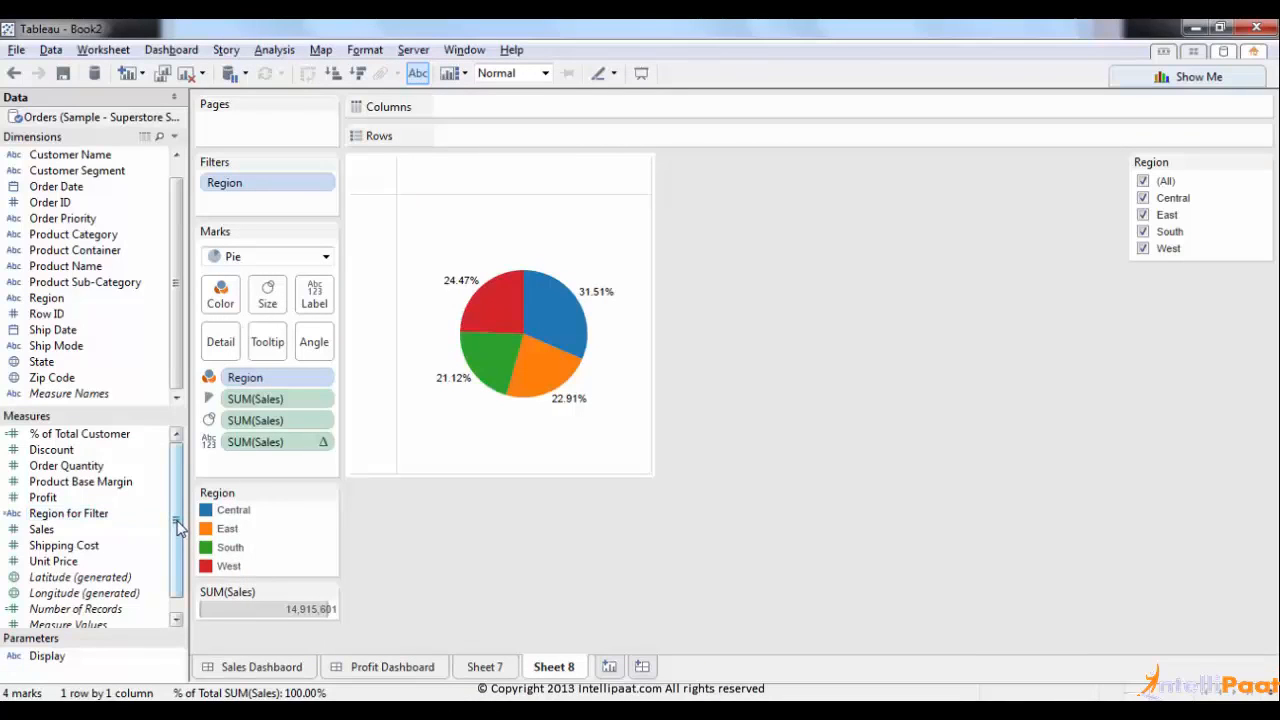
Step: Locate the new Region for Filter measure and remove the existing Region filter from the pie chart
left_click_drag(178, 525, 182, 590)
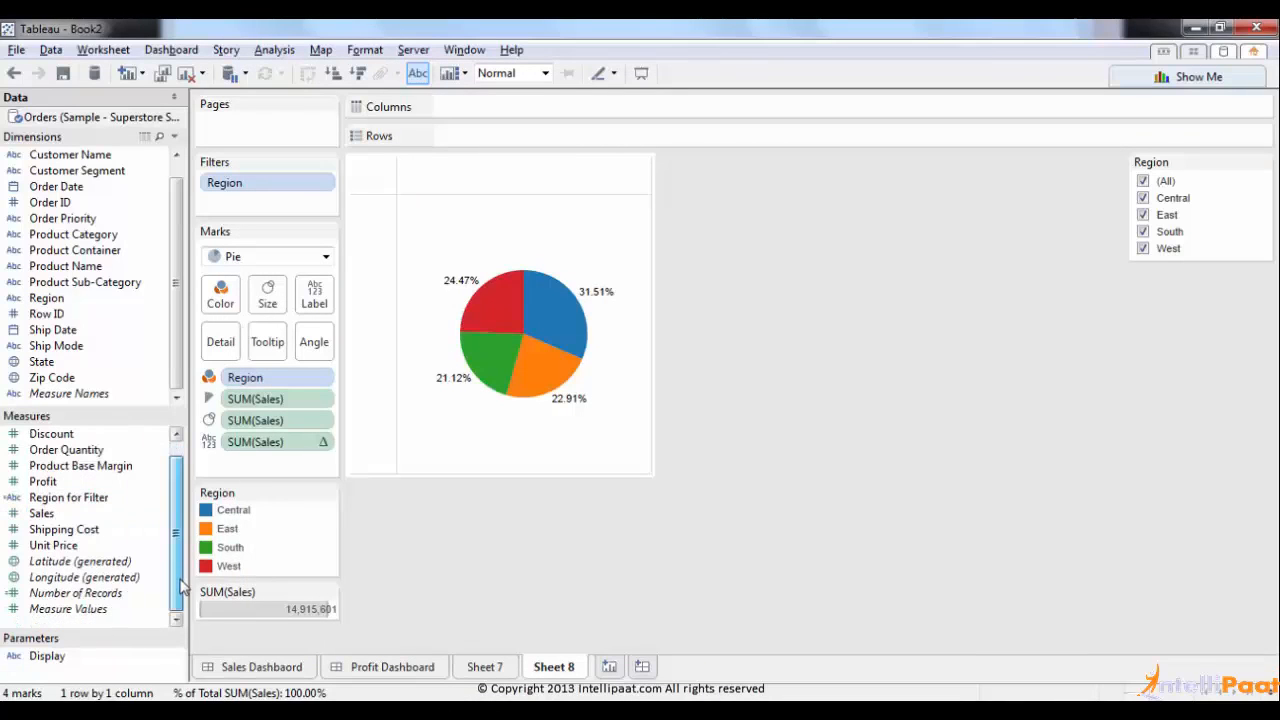
left_click(82, 500)
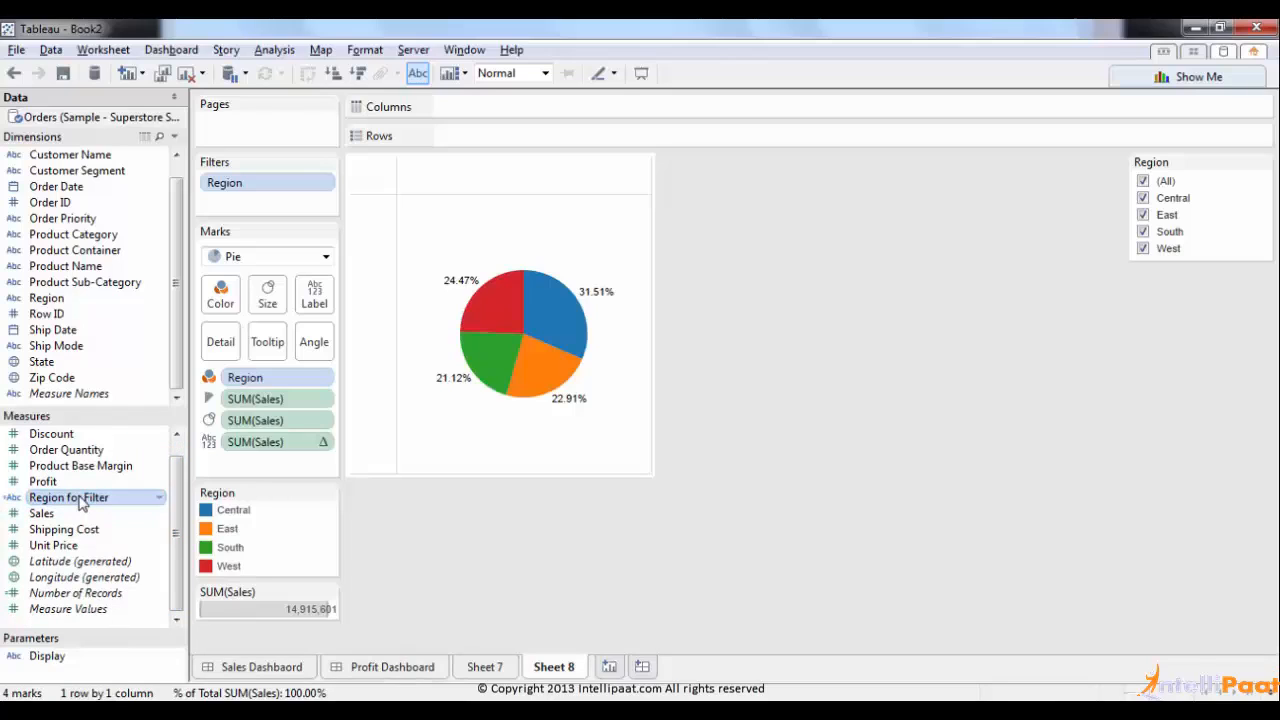
left_click_drag(282, 181, 914, 371)
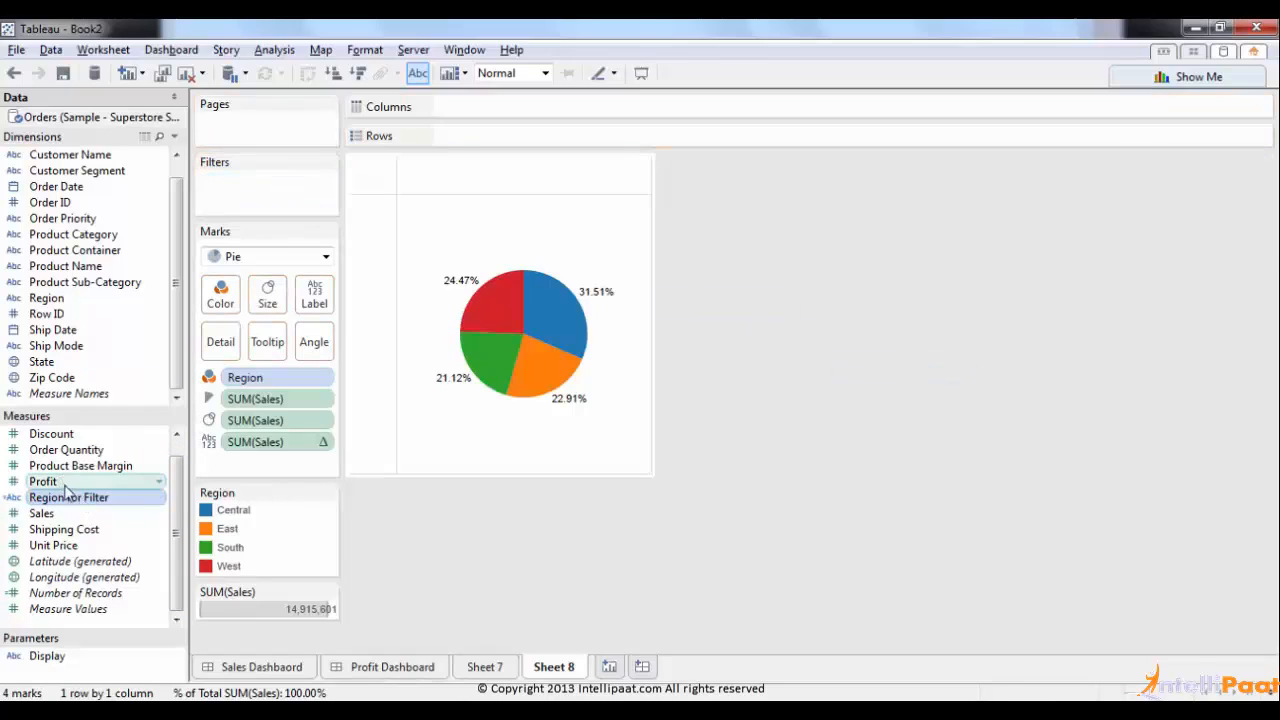
Step: Filter the pie chart by Region for Filter with all four regions included, and show its quick filter
left_click_drag(70, 505, 294, 194)
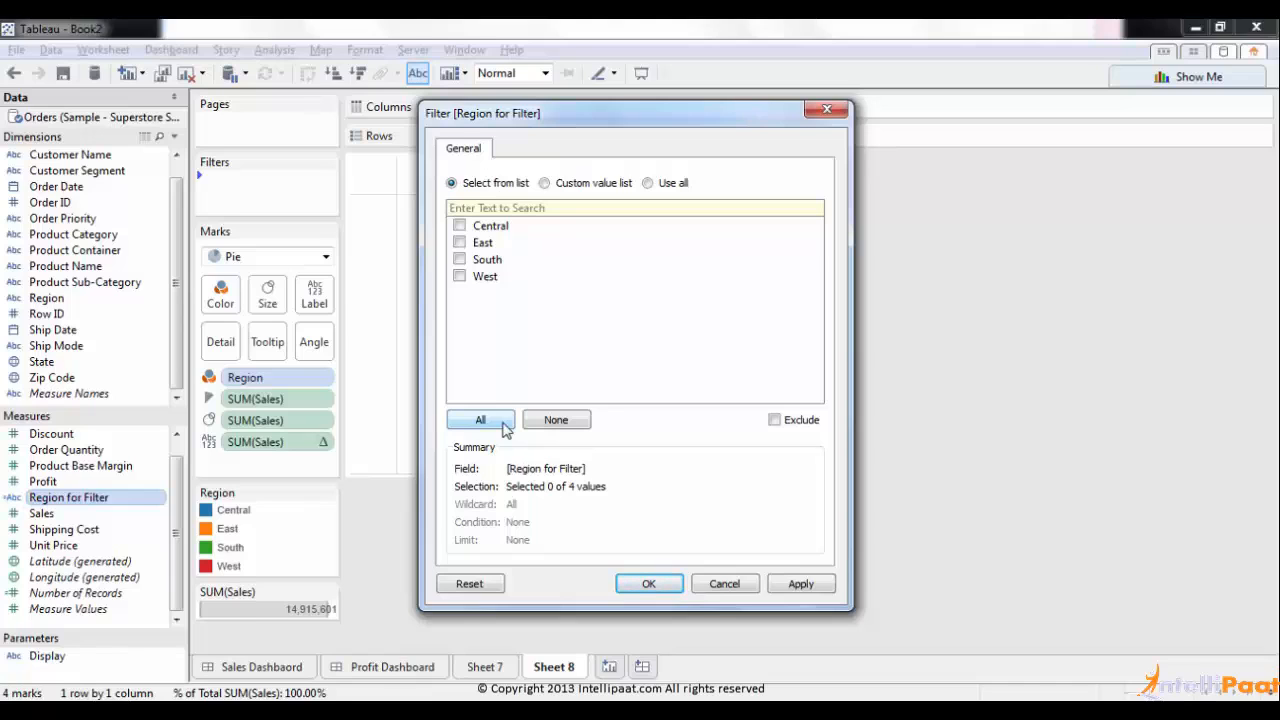
left_click(503, 425)
left_click(647, 583)
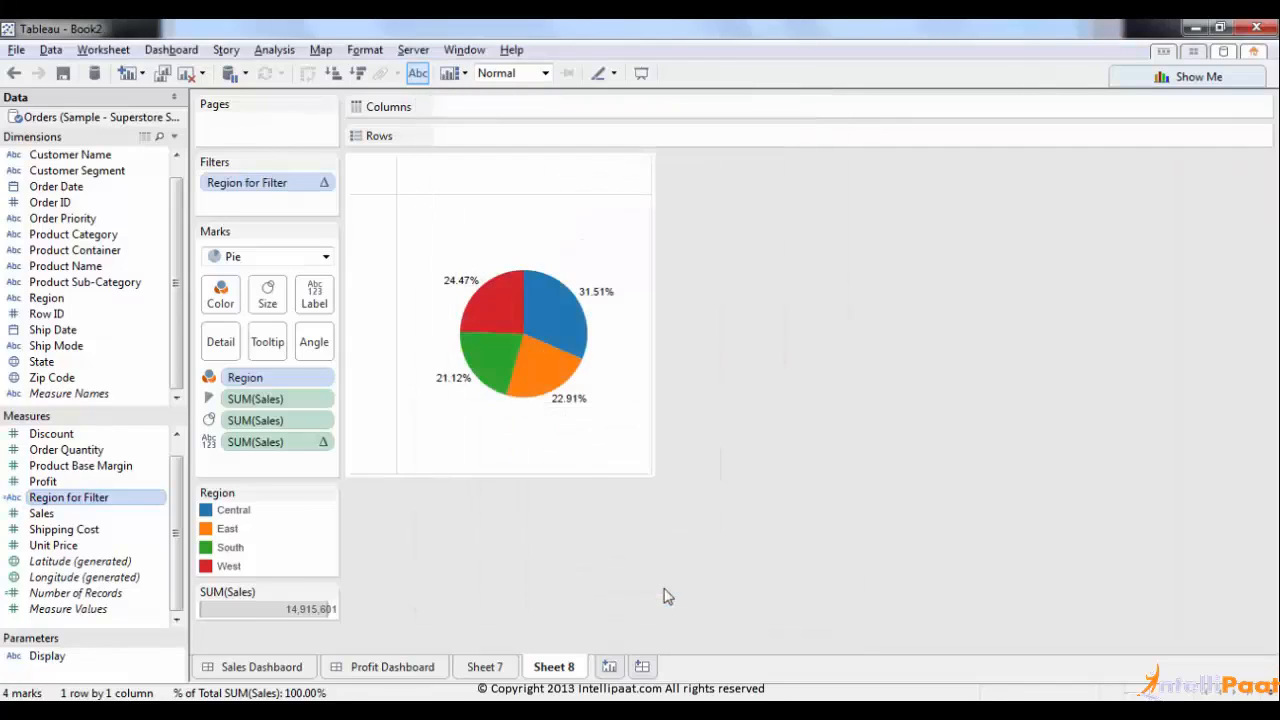
left_click(324, 184)
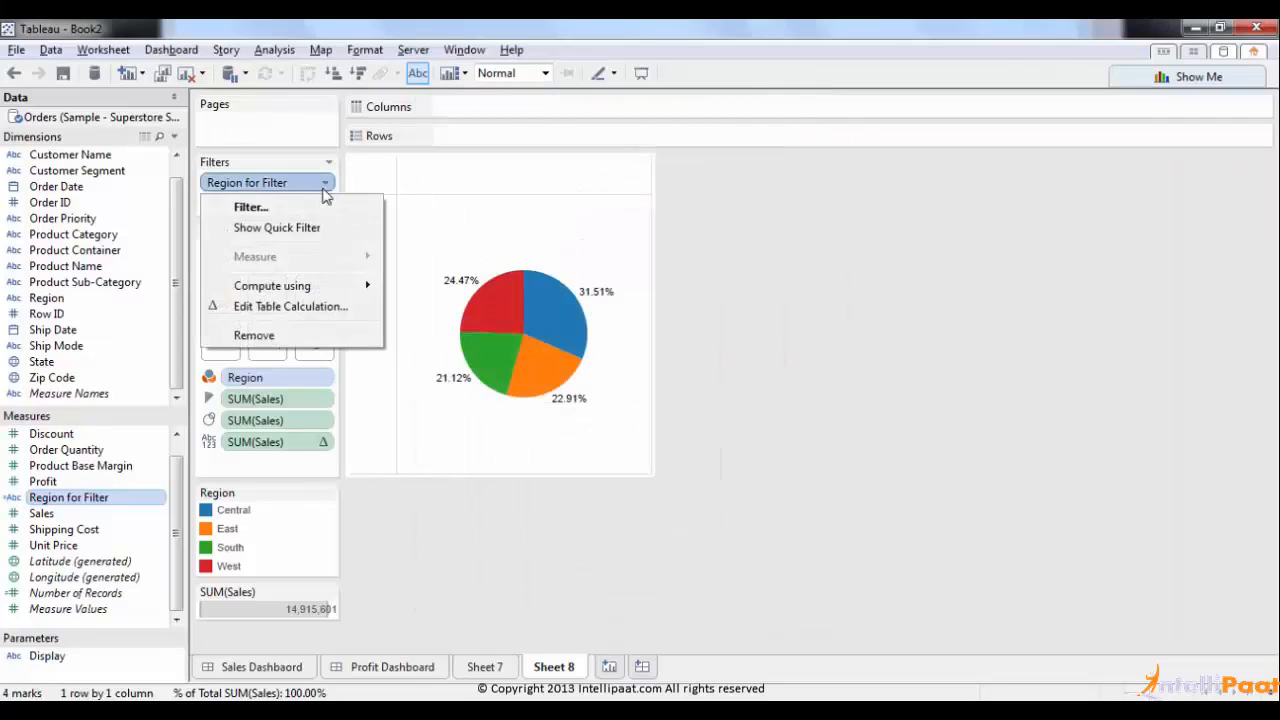
left_click(303, 223)
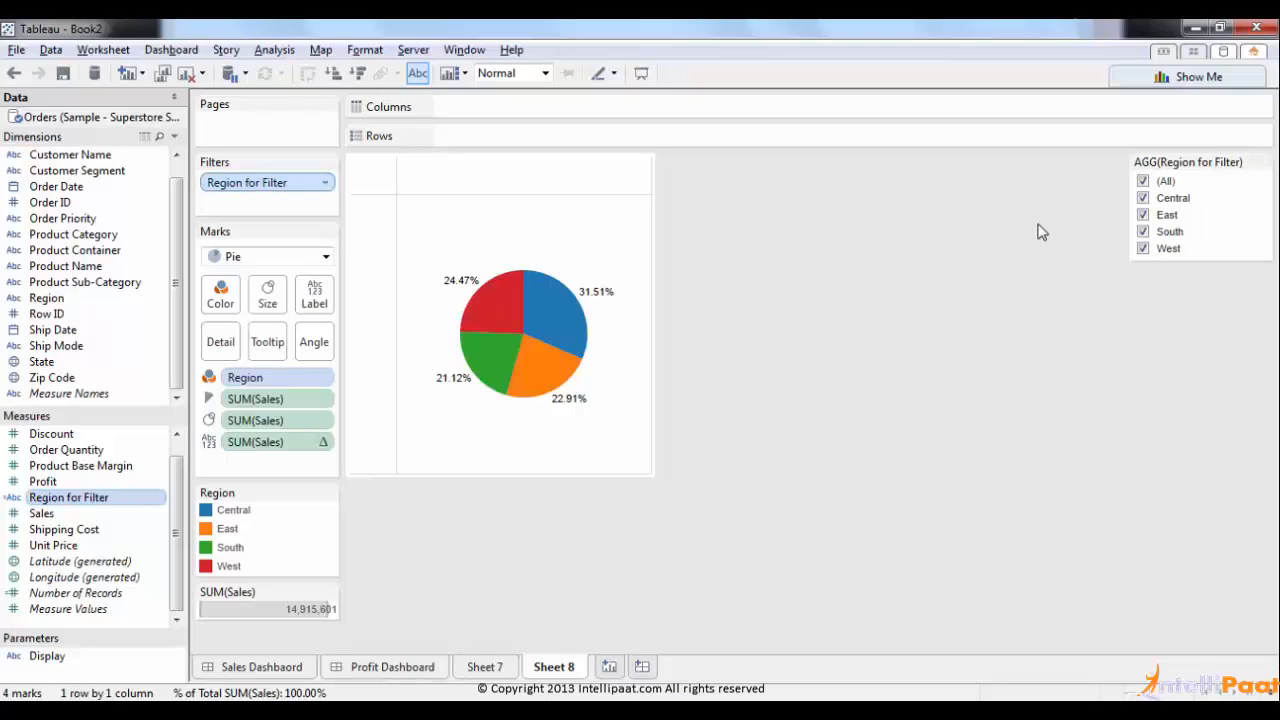
Step: Test the new filter's effect on the percentages by excluding Central, West and South one at a time, restoring each
left_click(1143, 198)
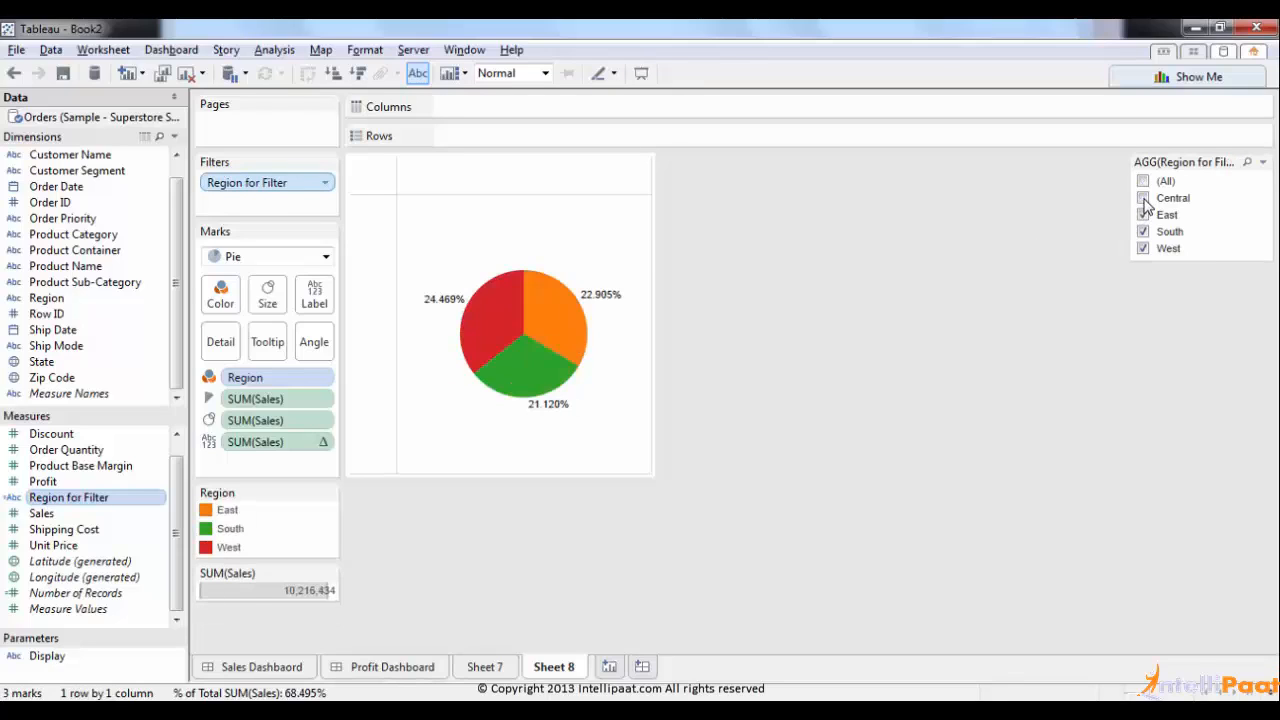
left_click(1143, 198)
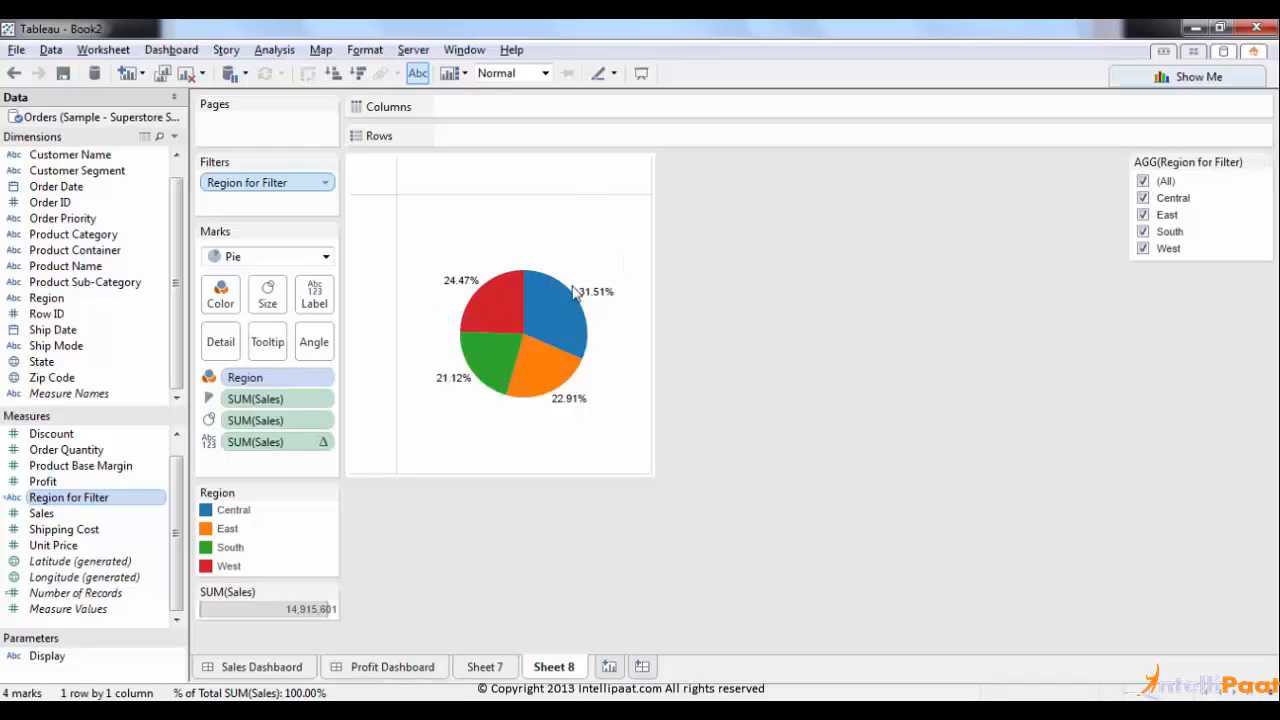
left_click(1143, 249)
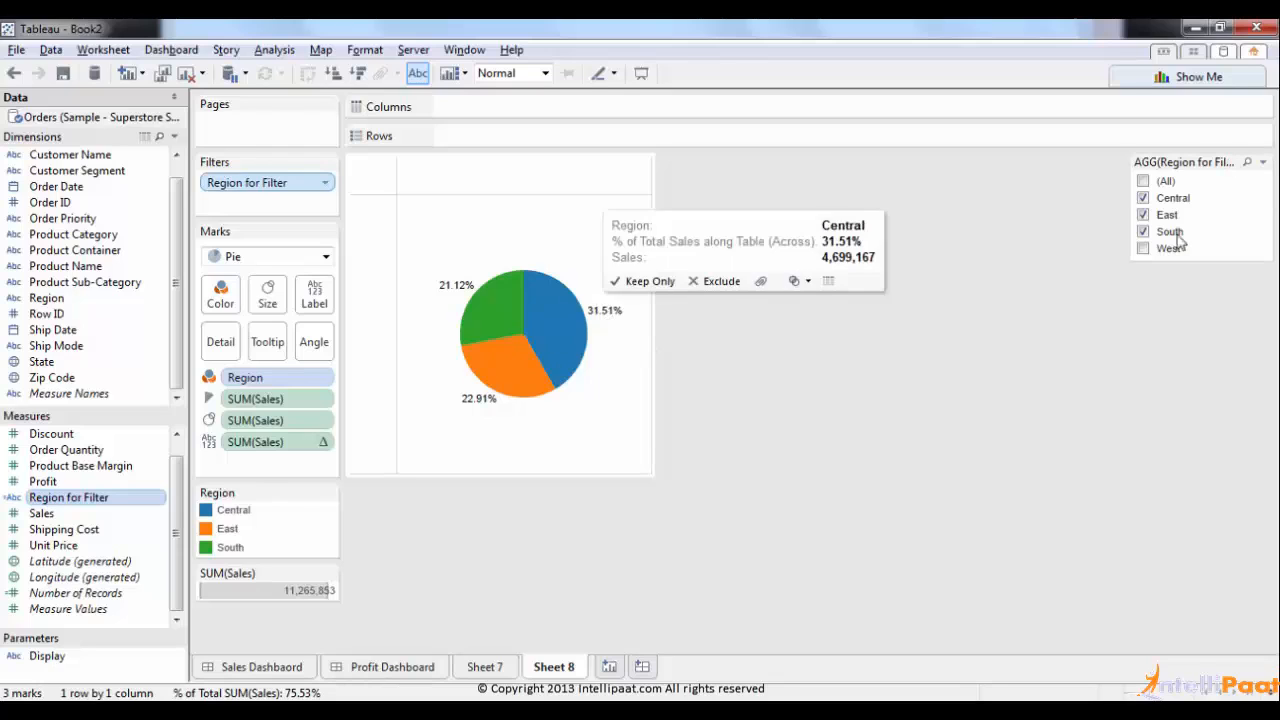
left_click(1143, 249)
left_click(1144, 232)
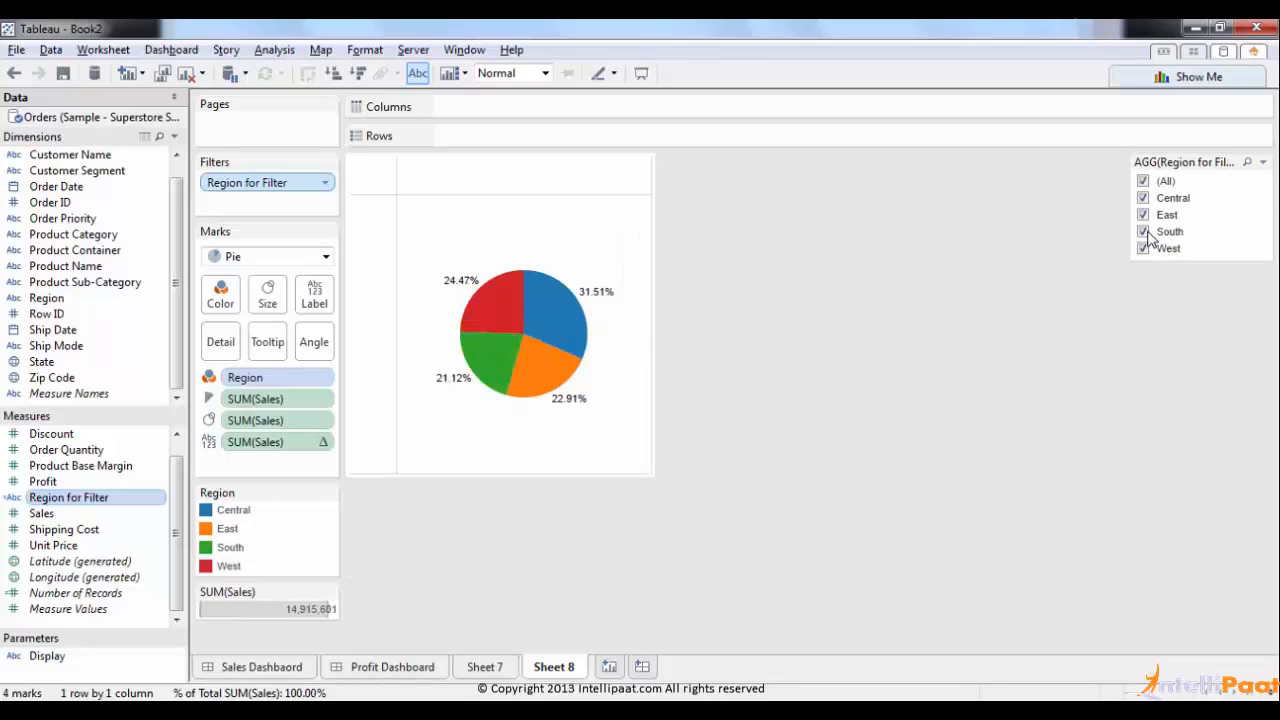
left_click(1143, 232)
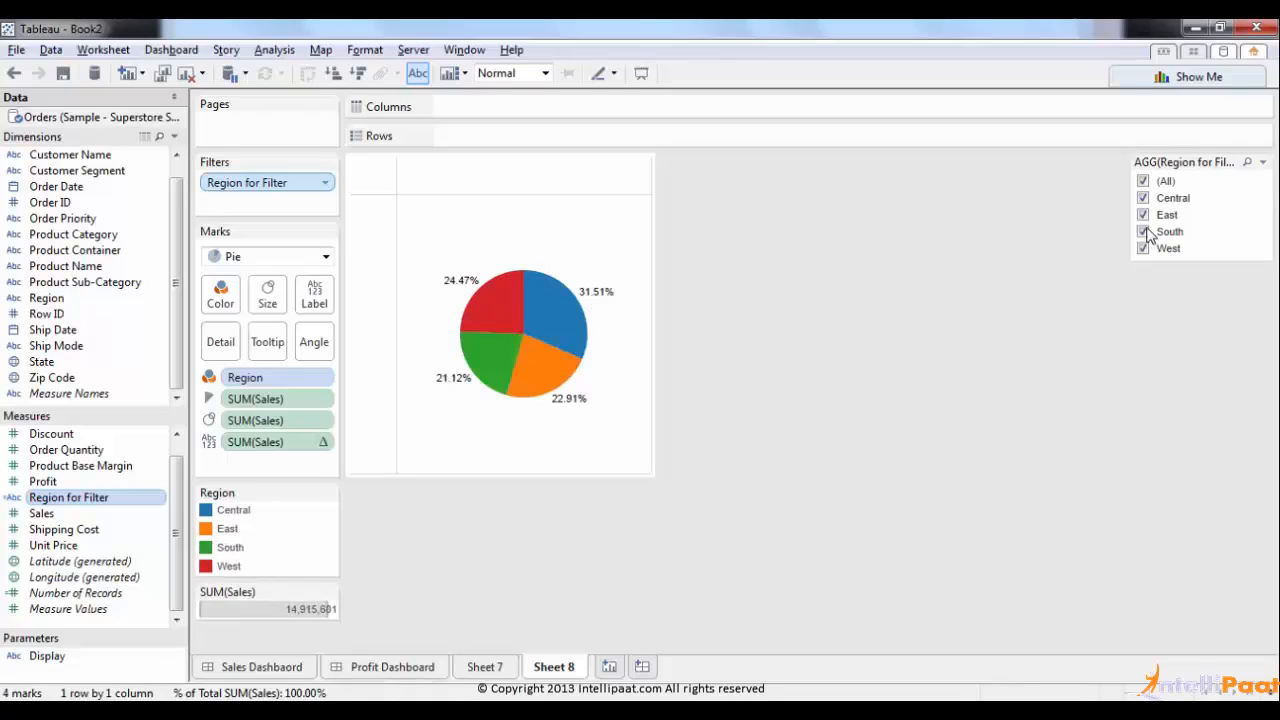
Step: Exclude East, West and South cumulatively to check Central's percentage alone, and reselect all regions
left_click(1143, 215)
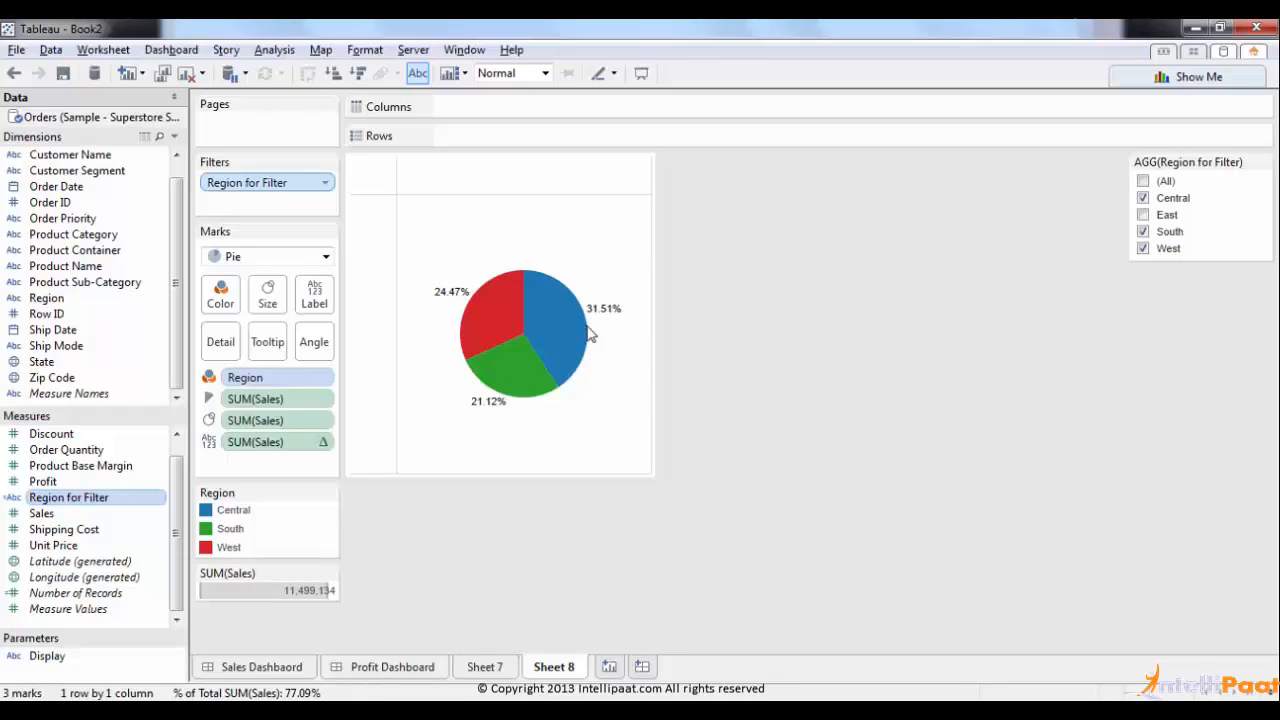
left_click(1143, 249)
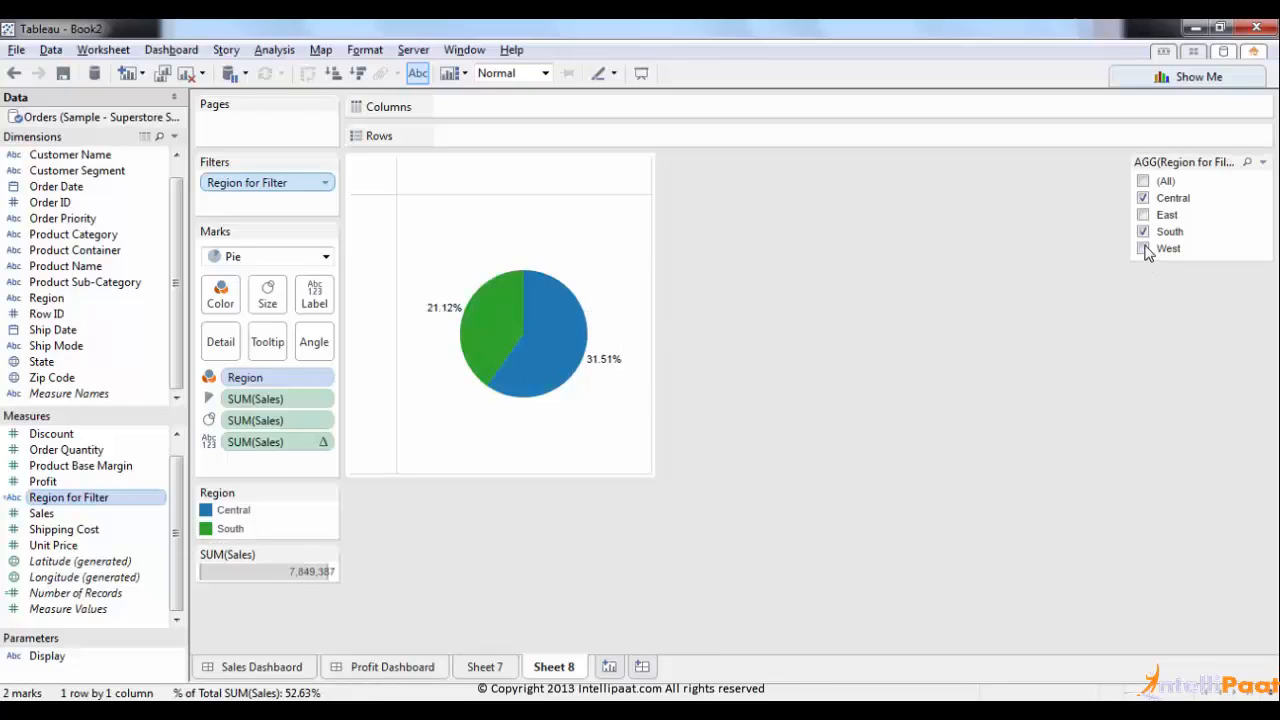
left_click(1143, 232)
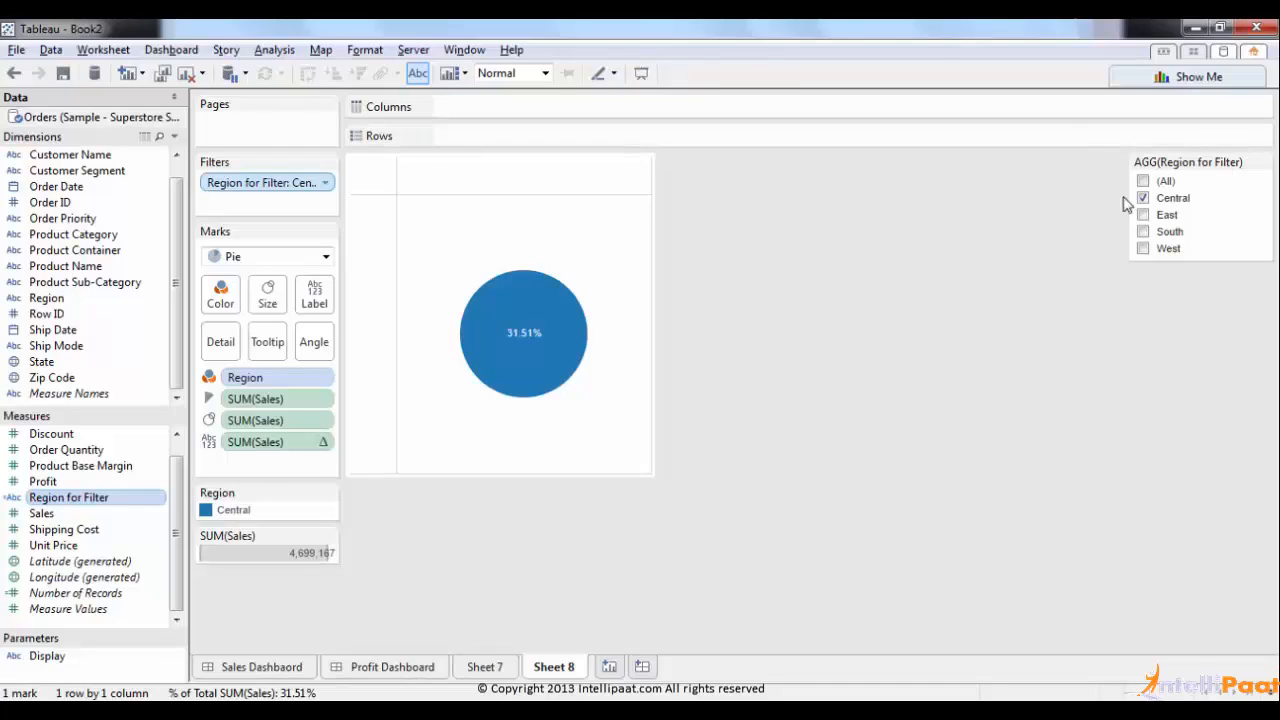
left_click(1143, 181)
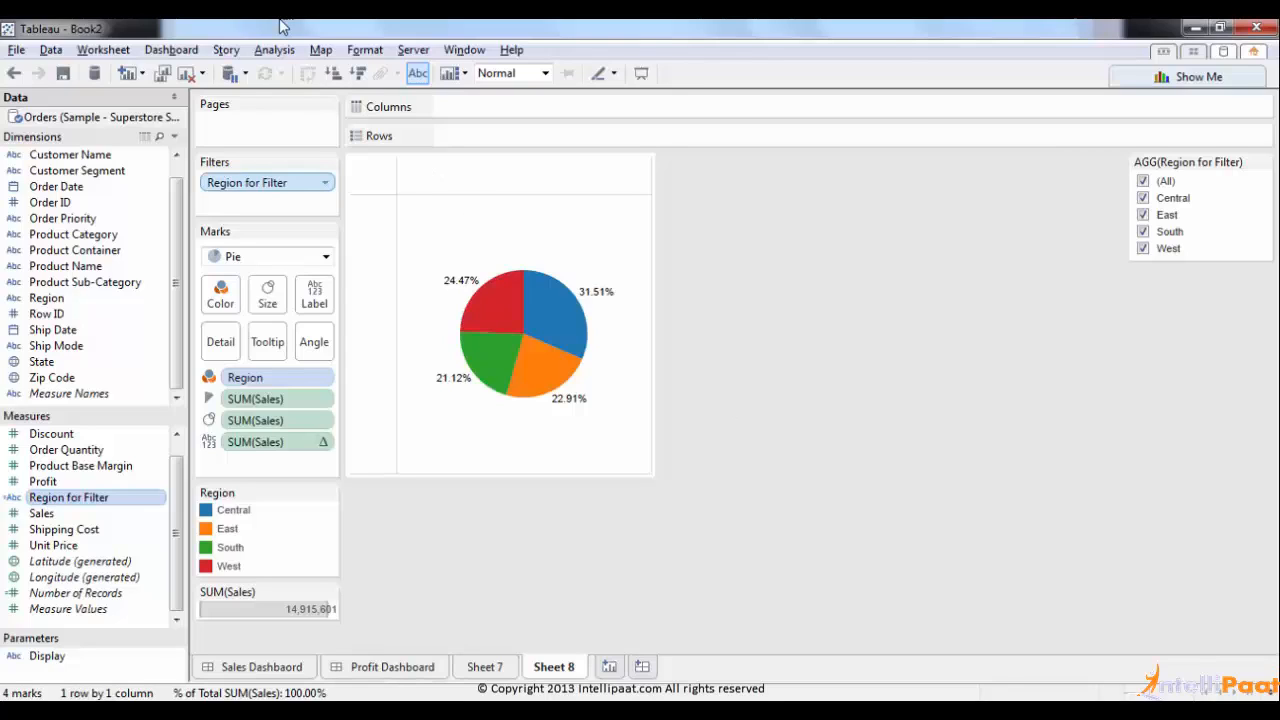
Step: Review the LOOKUP(MIN([Region]),0) formula of the Region for Filter calculated field without changing it
right_click(98, 500)
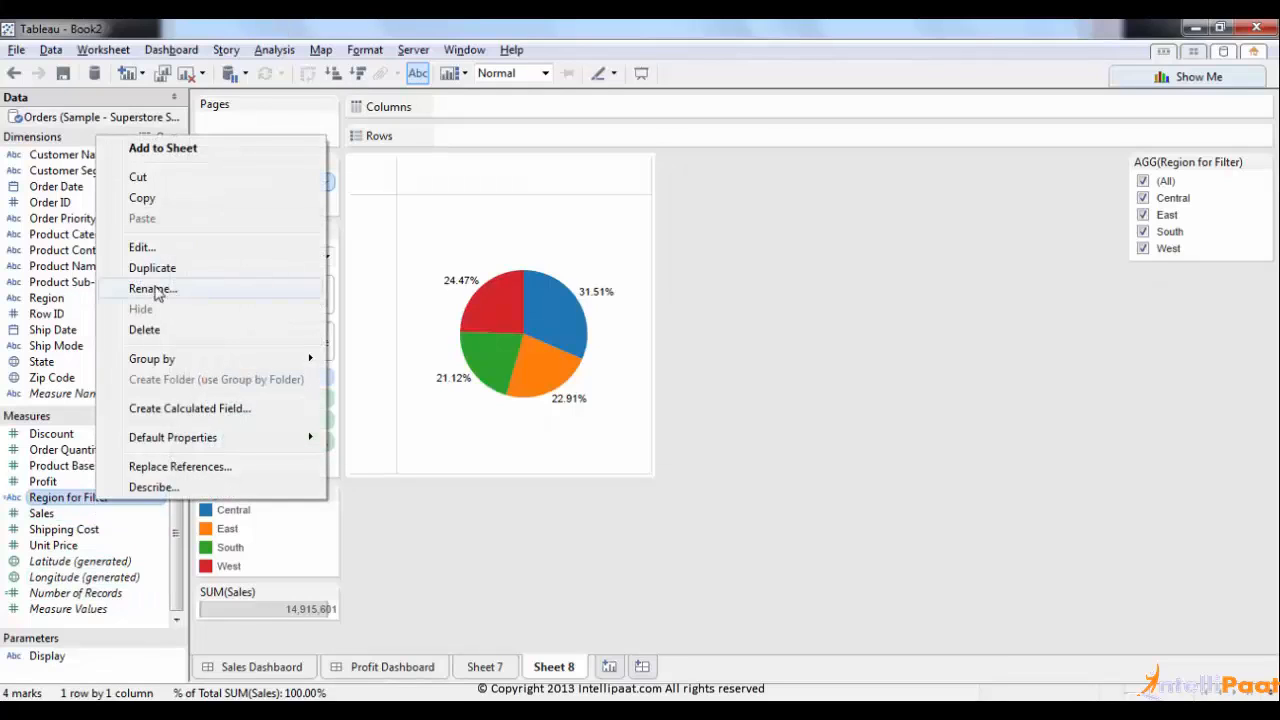
left_click(160, 250)
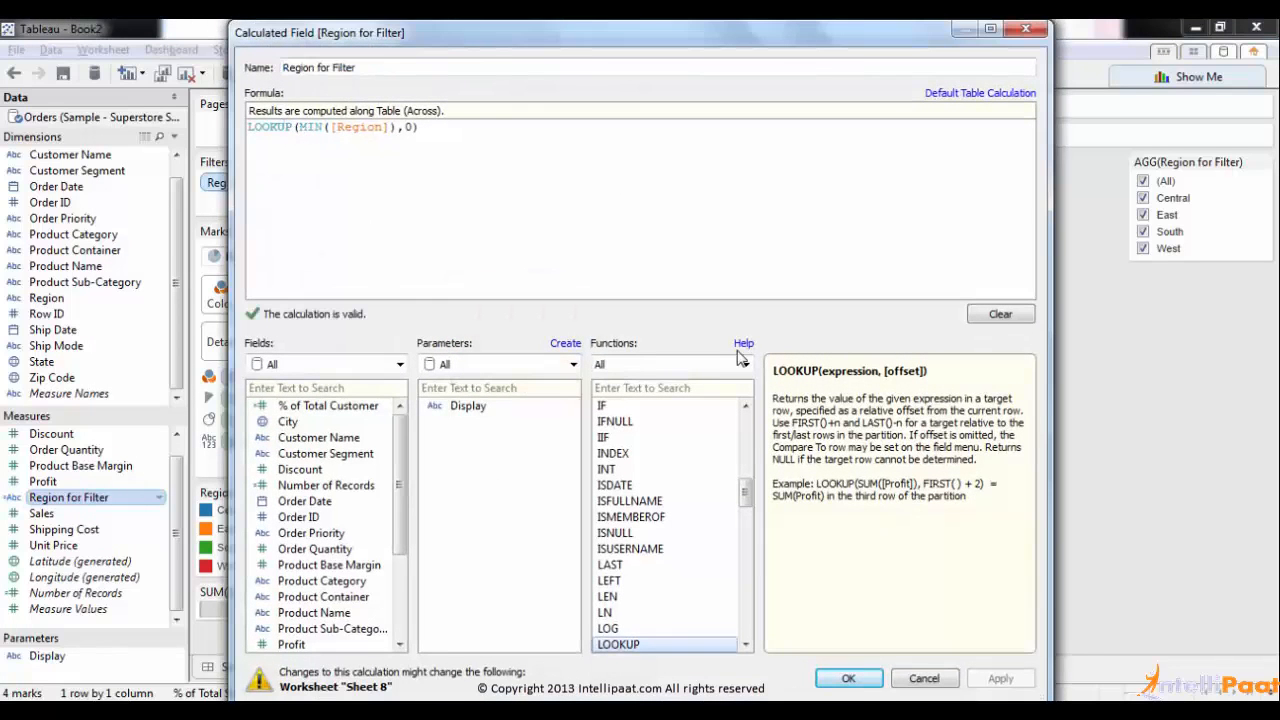
left_click(315, 127)
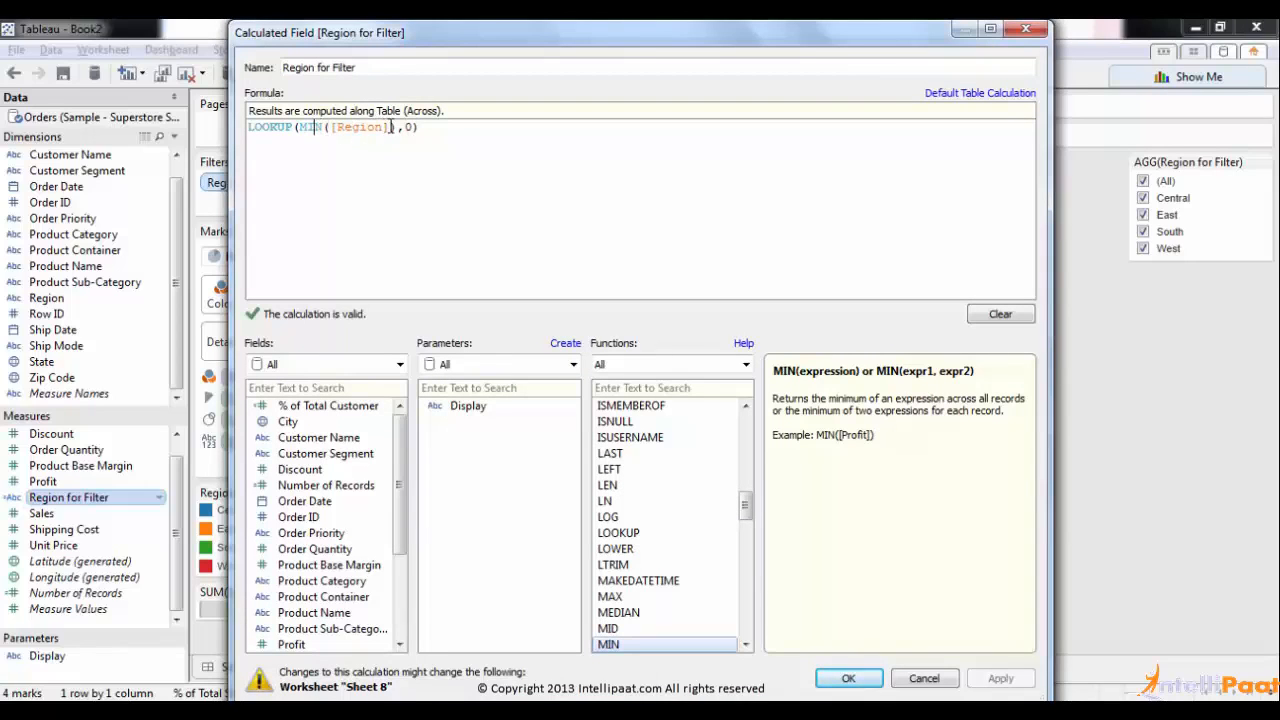
left_click_drag(389, 127, 286, 133)
left_click(286, 130)
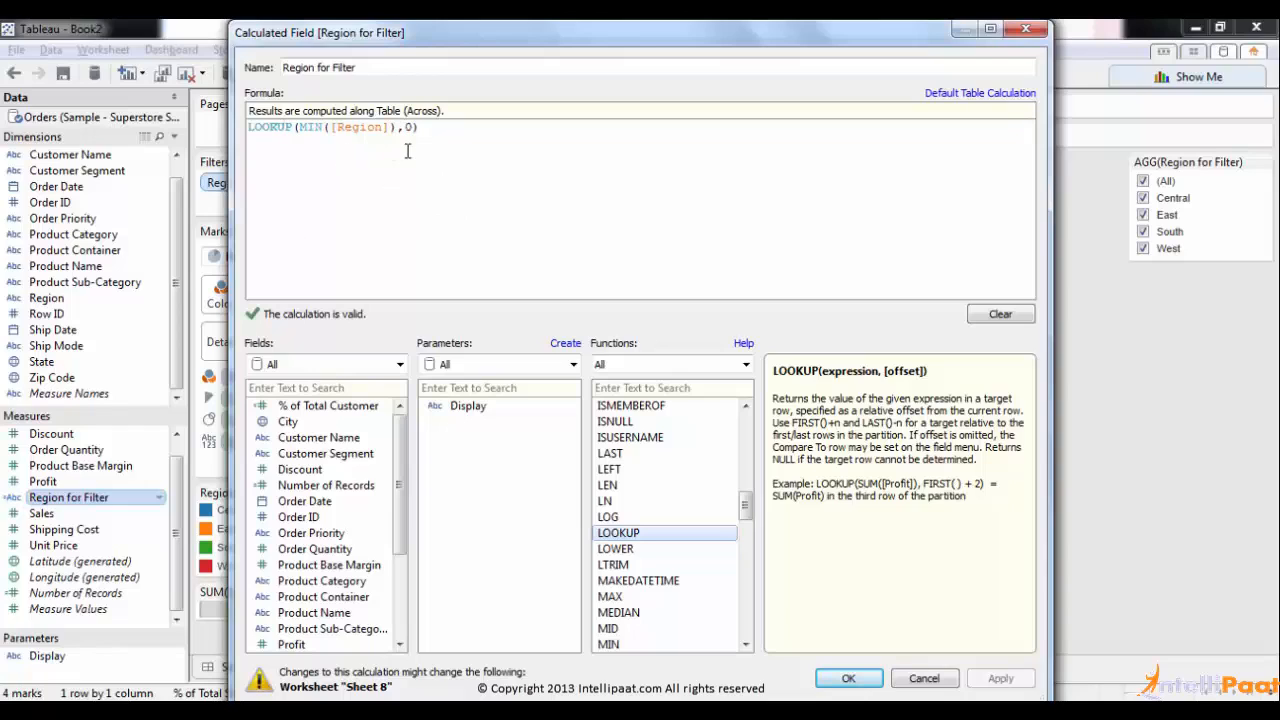
left_click_drag(394, 128, 331, 127)
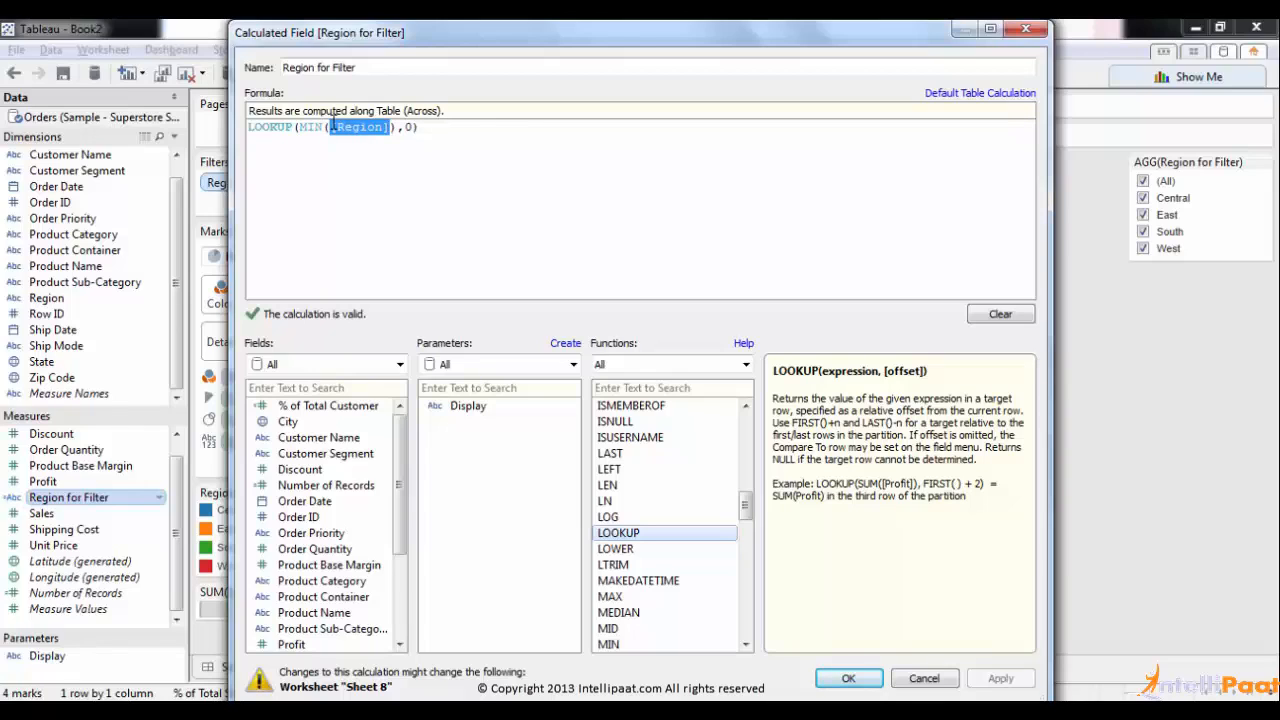
left_click(866, 680)
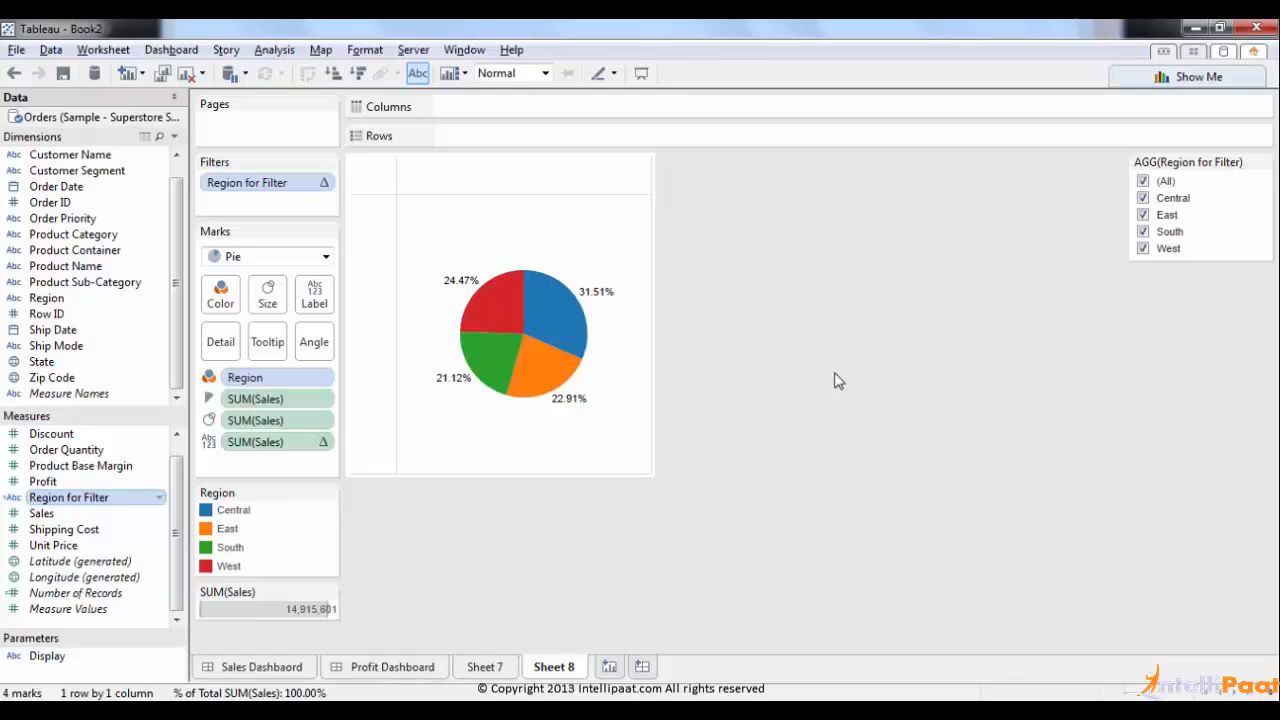
right_click(52, 500)
left_click(107, 250)
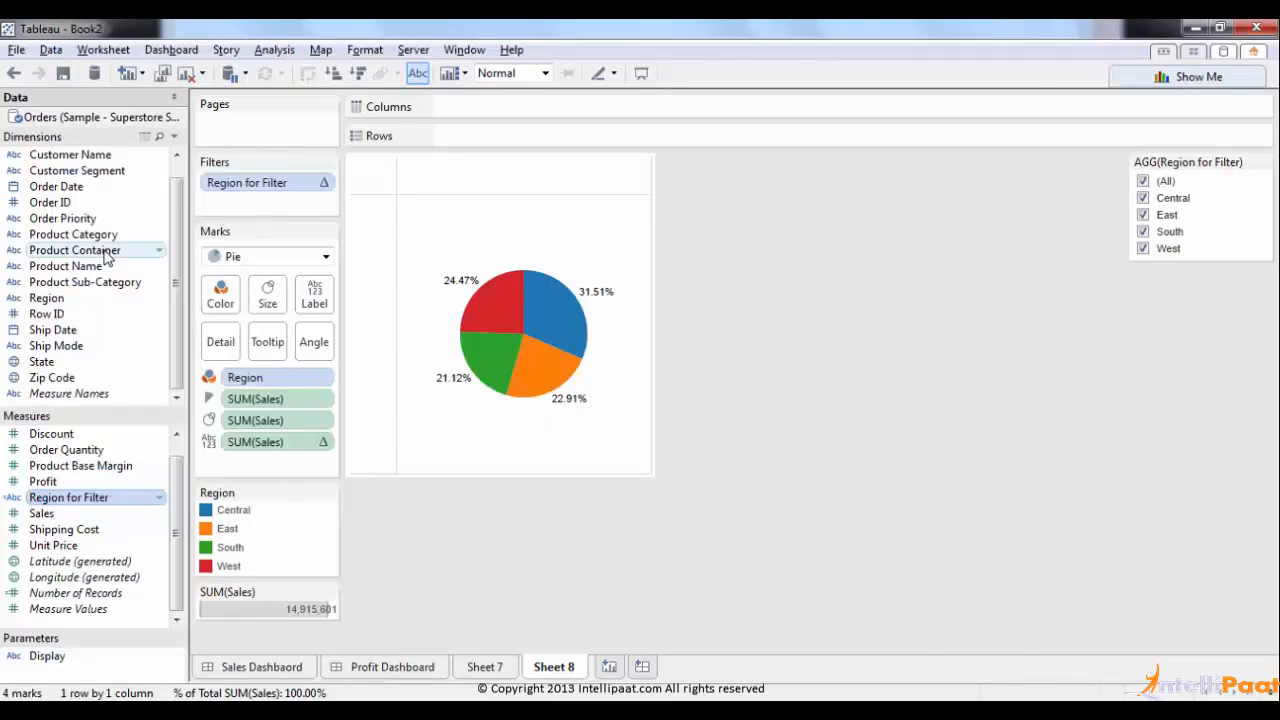
left_click(270, 127)
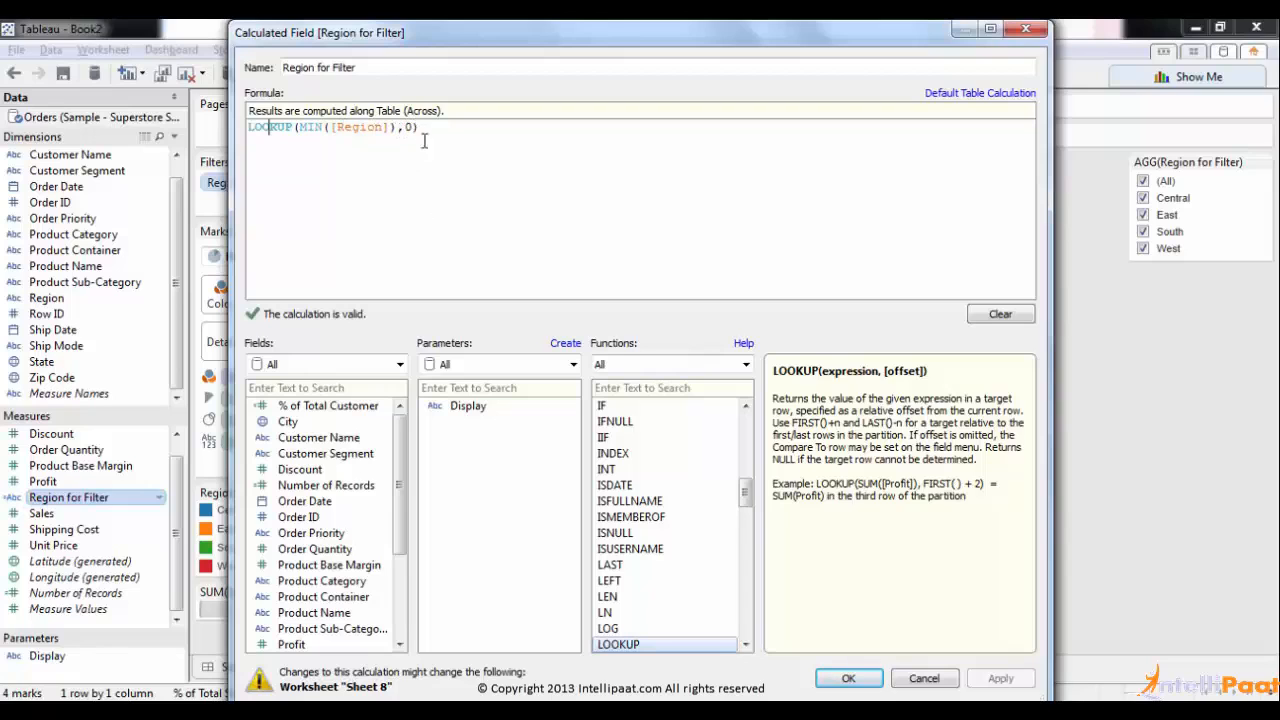
left_click(938, 680)
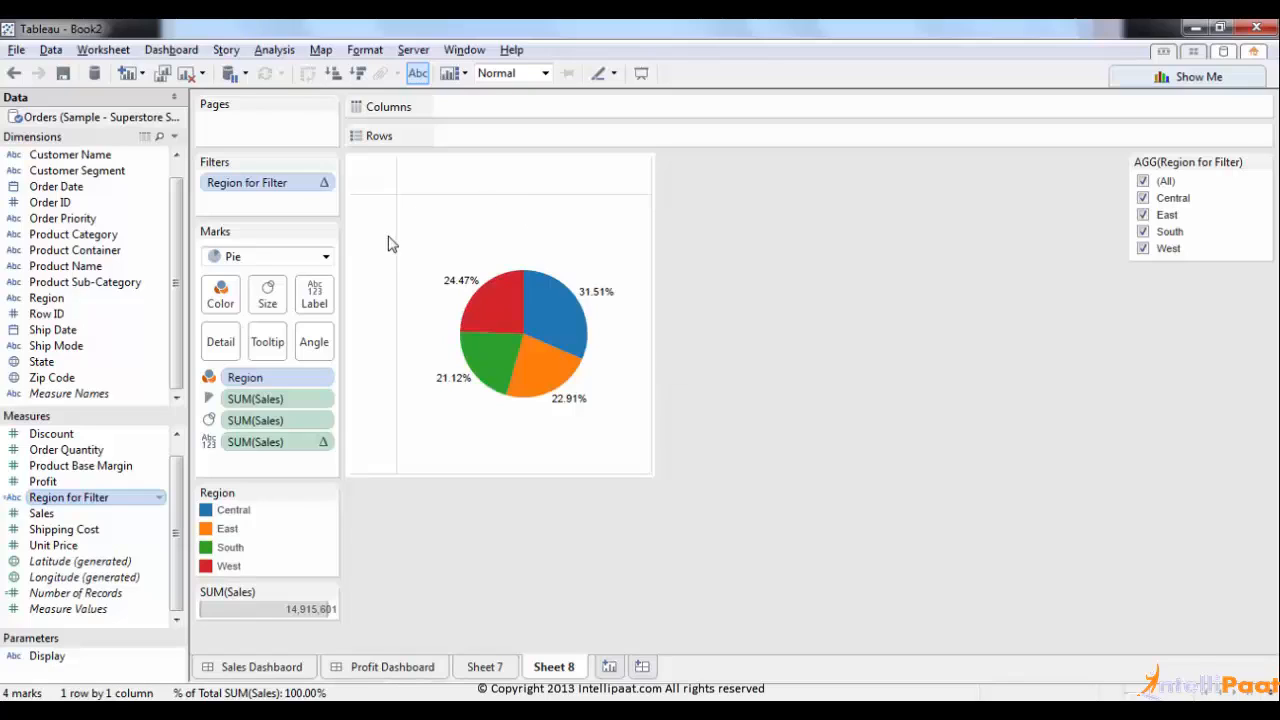
Step: Test the effect of excluding West and South in the Region for Filter quick filter, and reselect both regions
mouse_move(1150, 268)
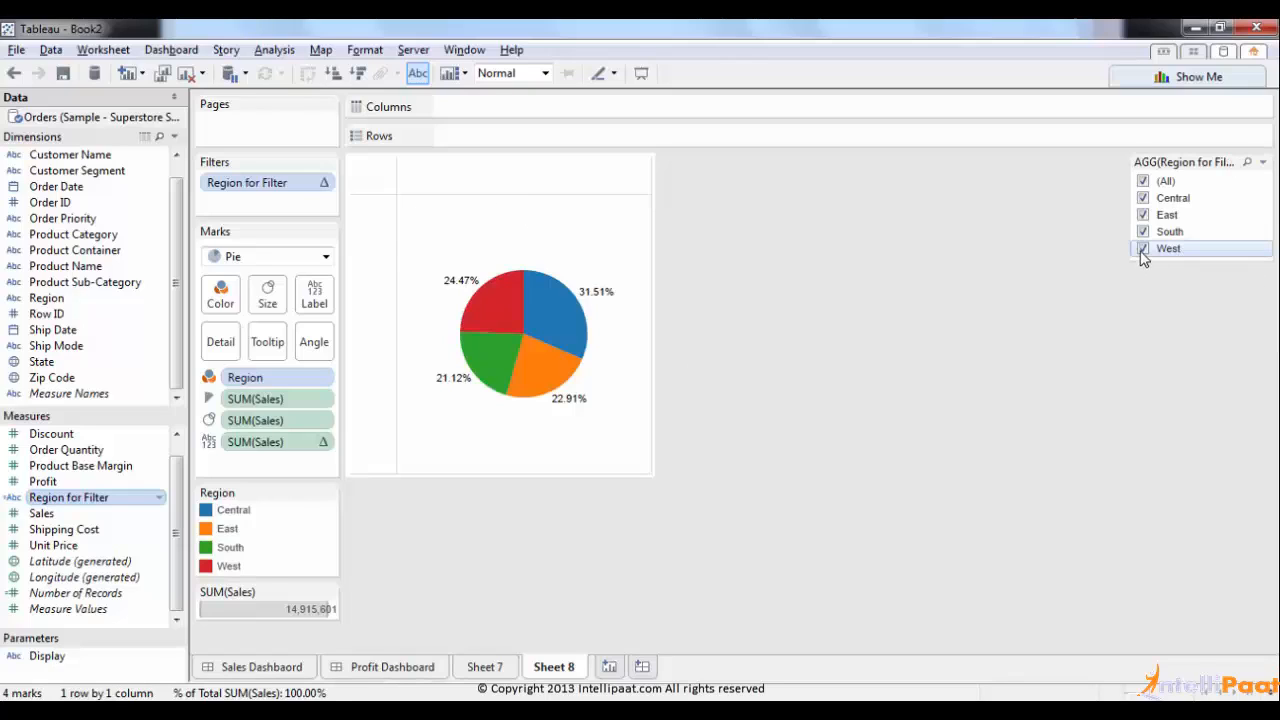
left_click(1143, 248)
left_click(1143, 231)
left_click(1143, 248)
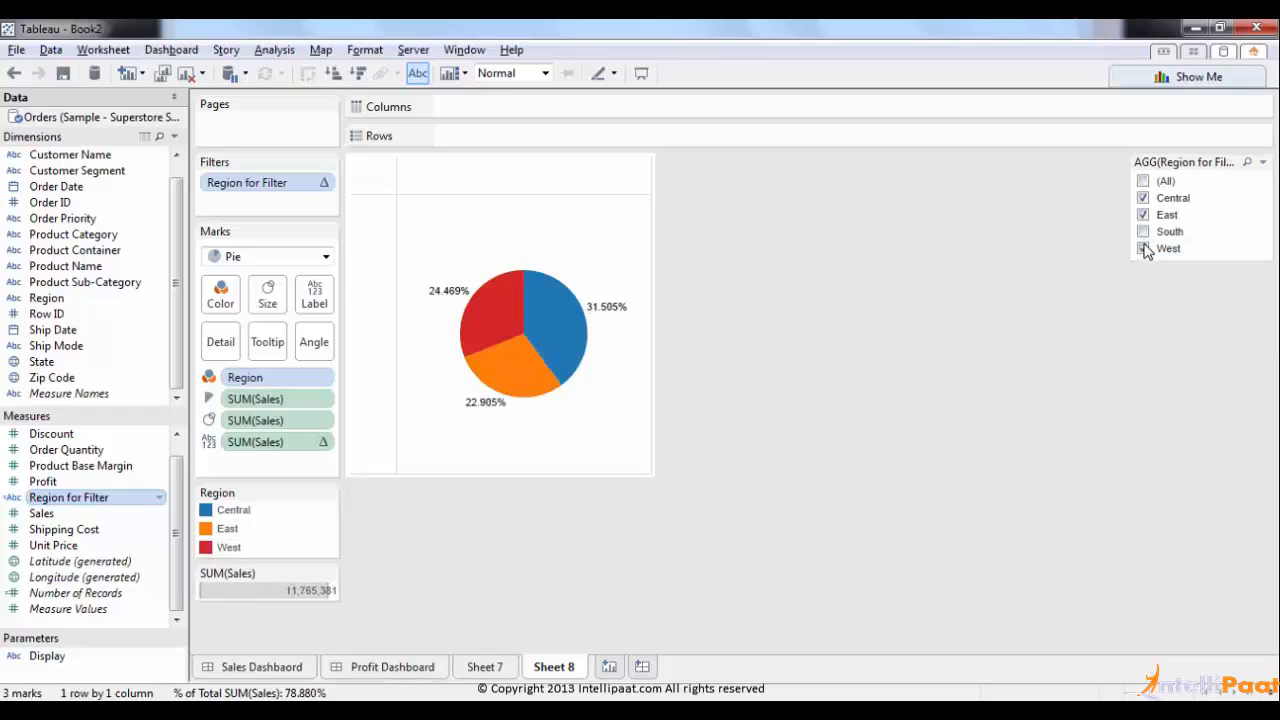
left_click(1143, 231)
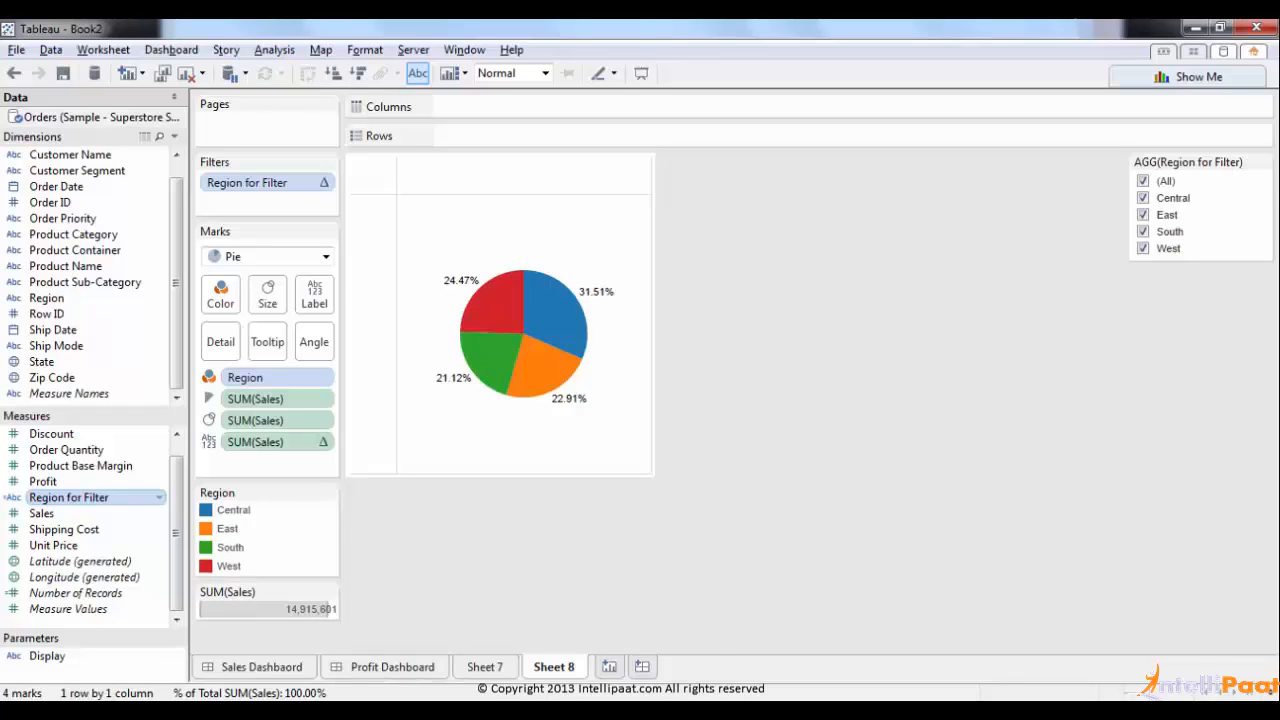
left_click(600, 610)
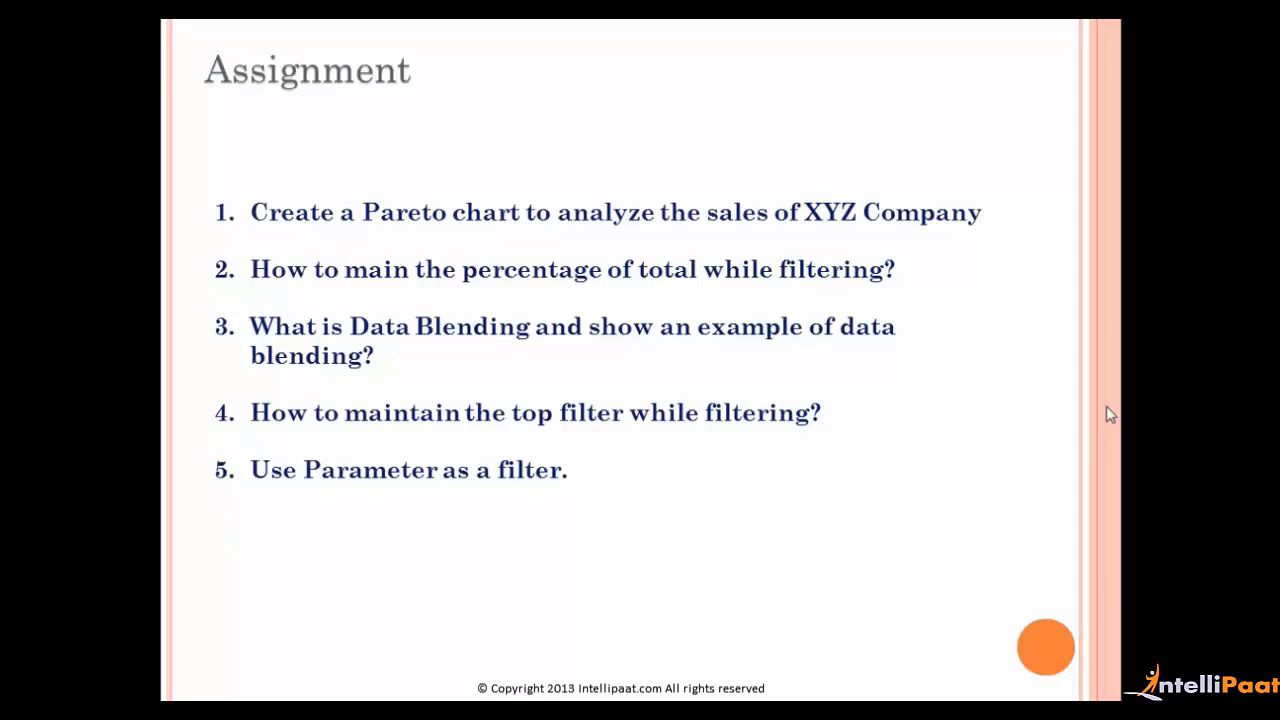
Step: Connect the Returns sheet of the Sample - Superstore Sales (Excel) workbook as a second data source
key("alt+Tab")
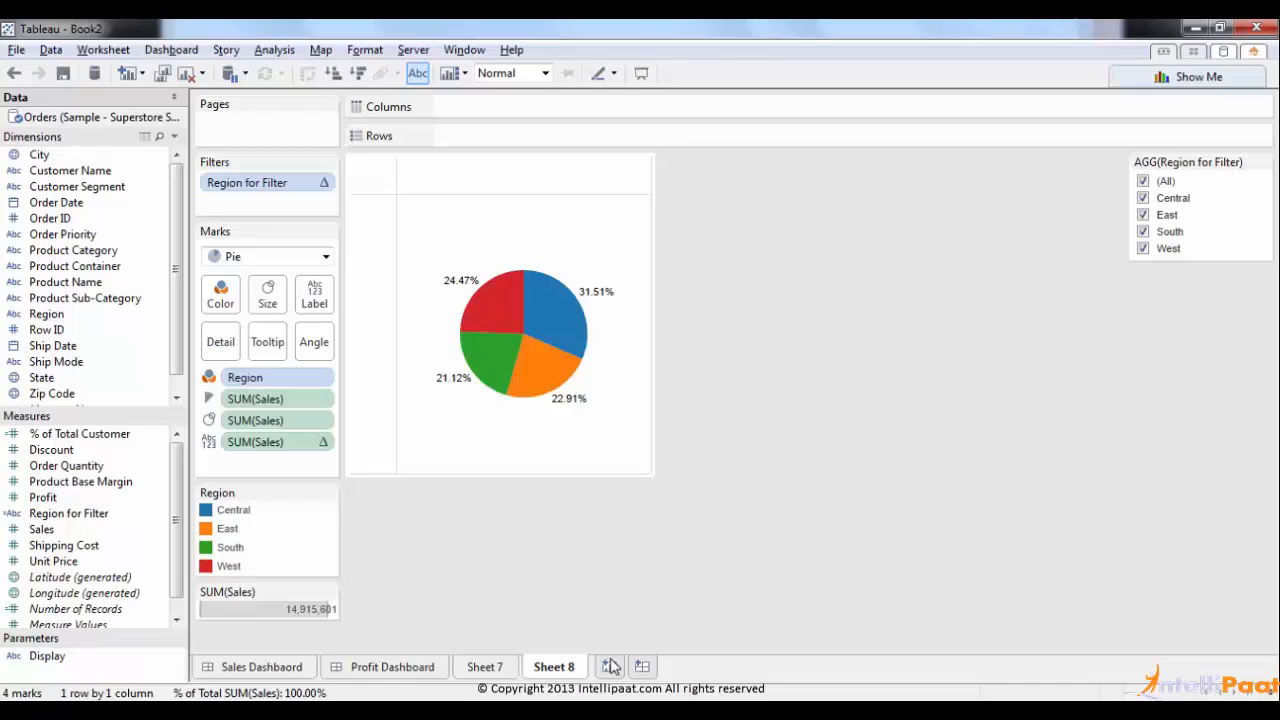
left_click(94, 73)
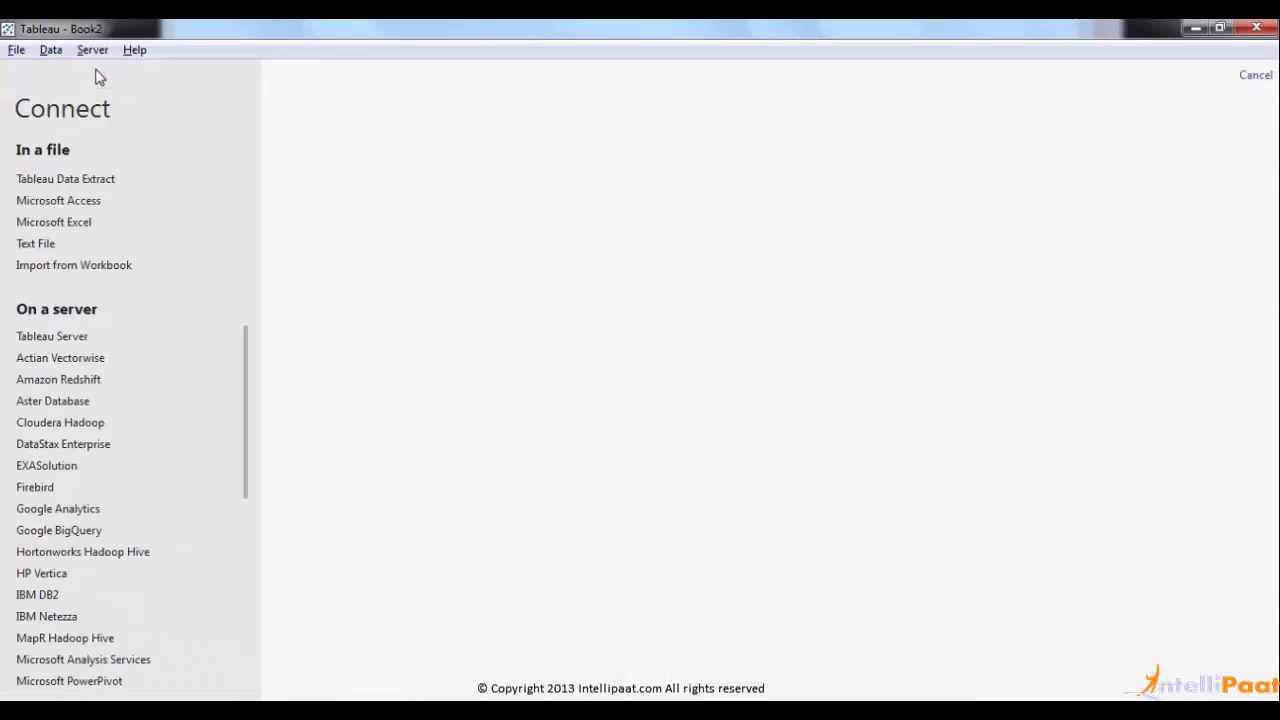
left_click(72, 221)
double_click(310, 170)
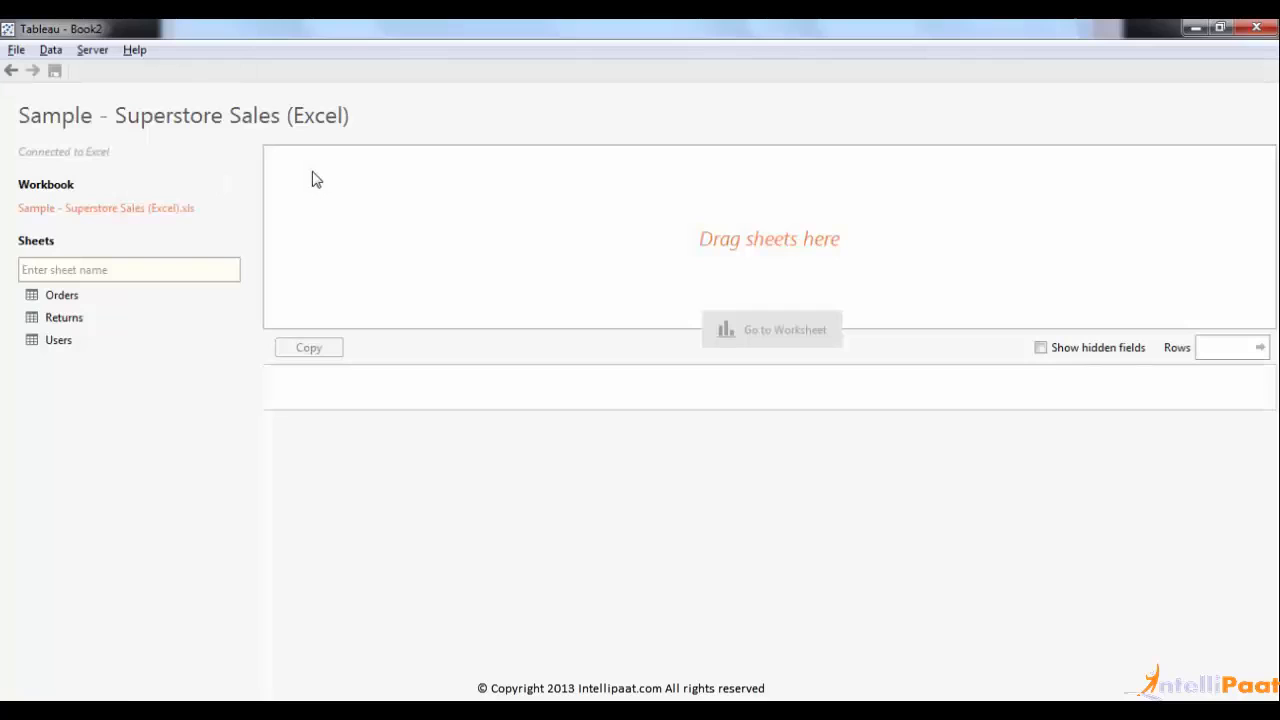
double_click(88, 330)
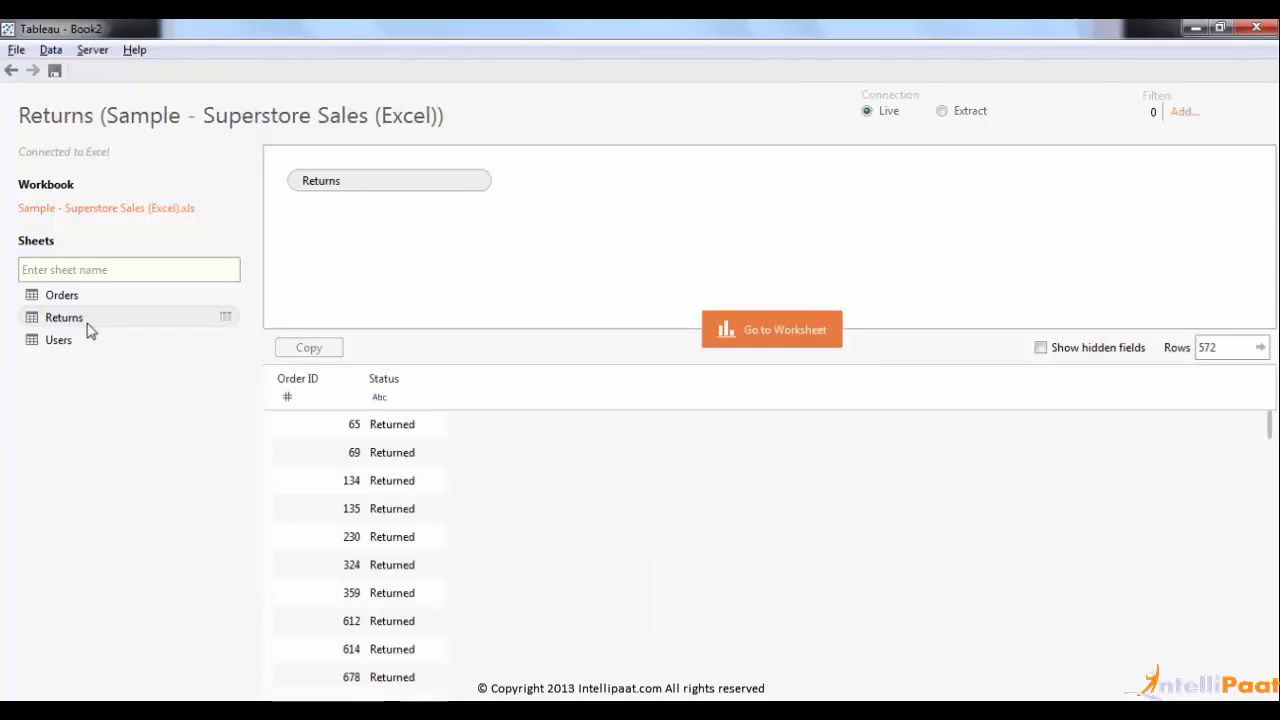
left_click(779, 328)
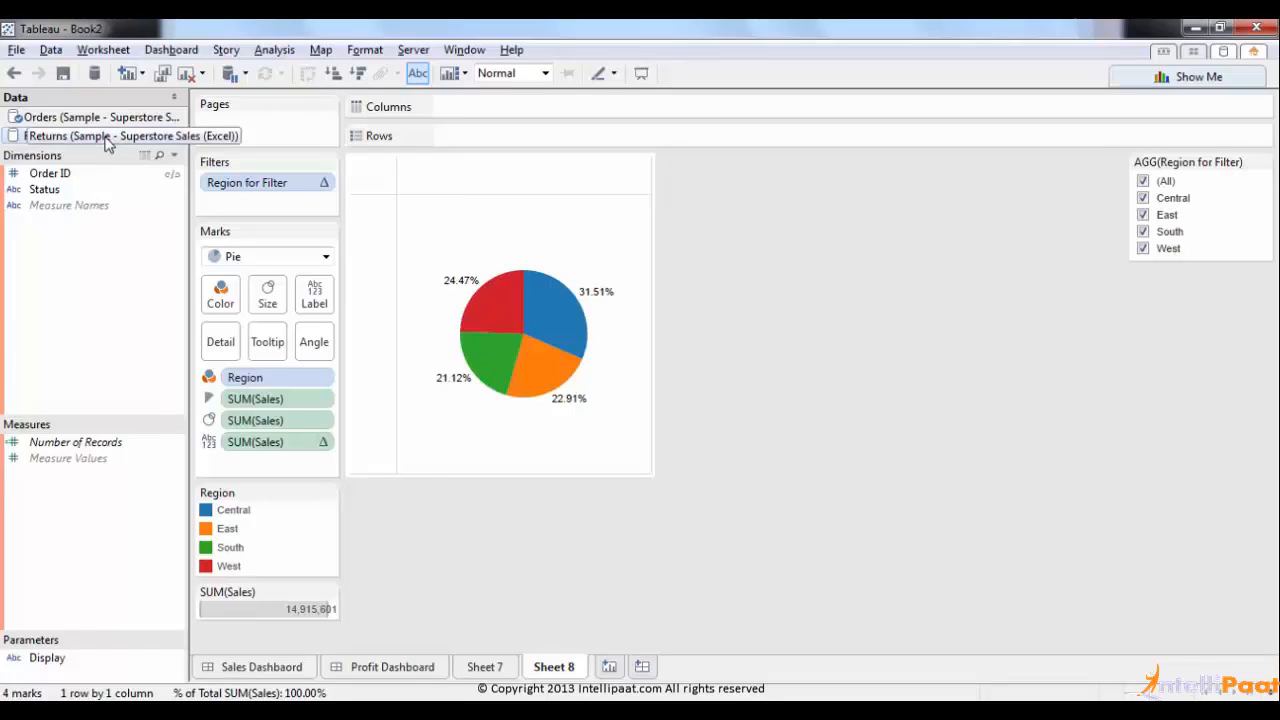
Step: On a new worksheet, list Order ID from Orders as rows and show Status from Returns as their text
left_click(609, 666)
left_click(166, 119)
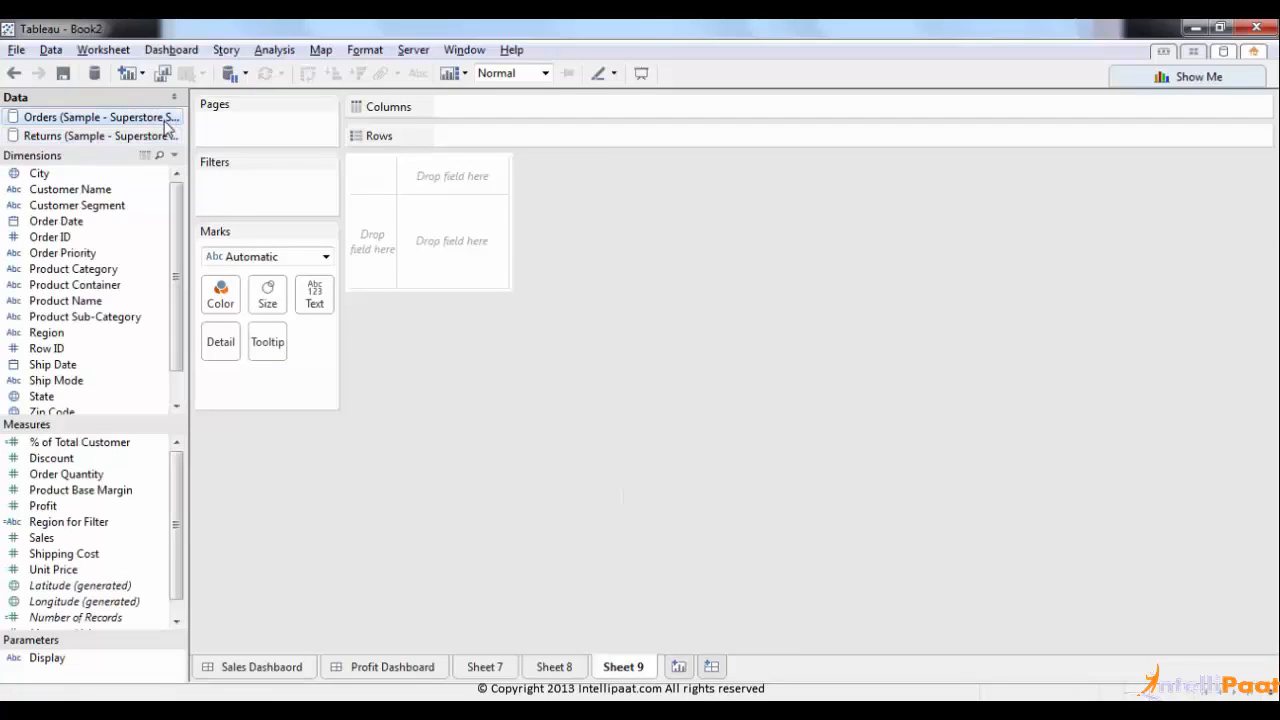
left_click_drag(84, 237, 537, 148)
left_click(96, 137)
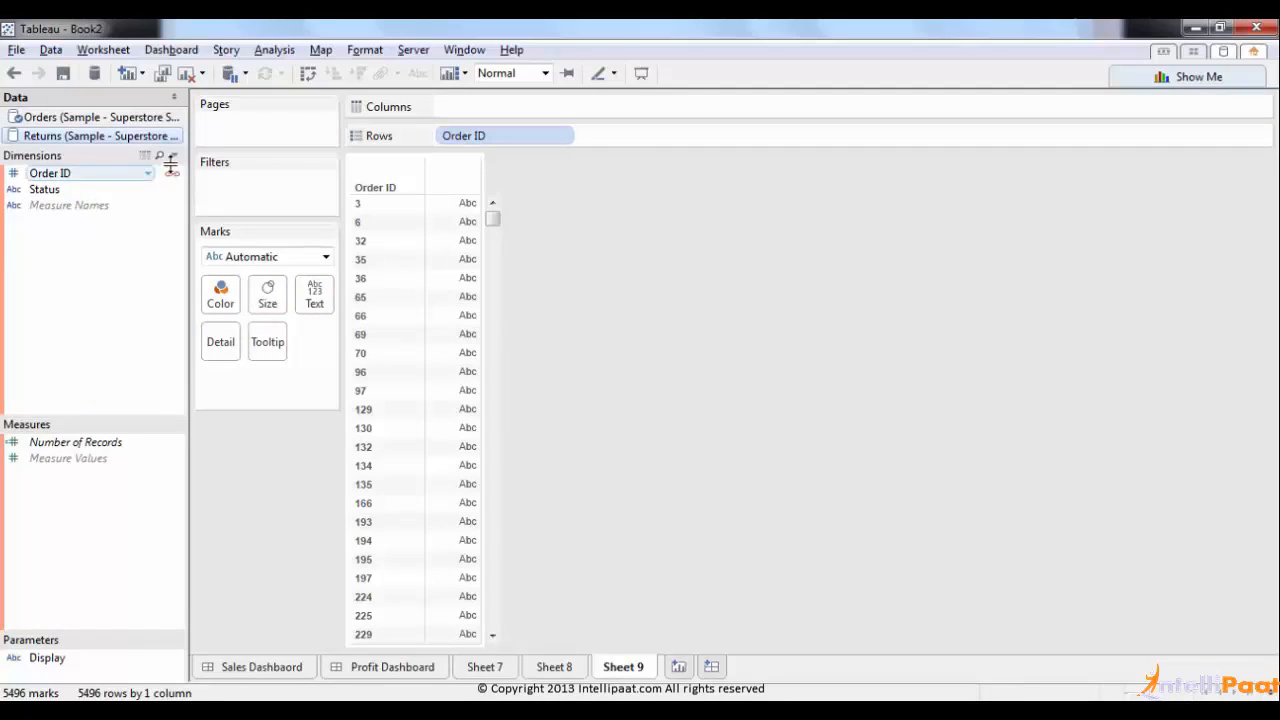
left_click_drag(42, 190, 315, 301)
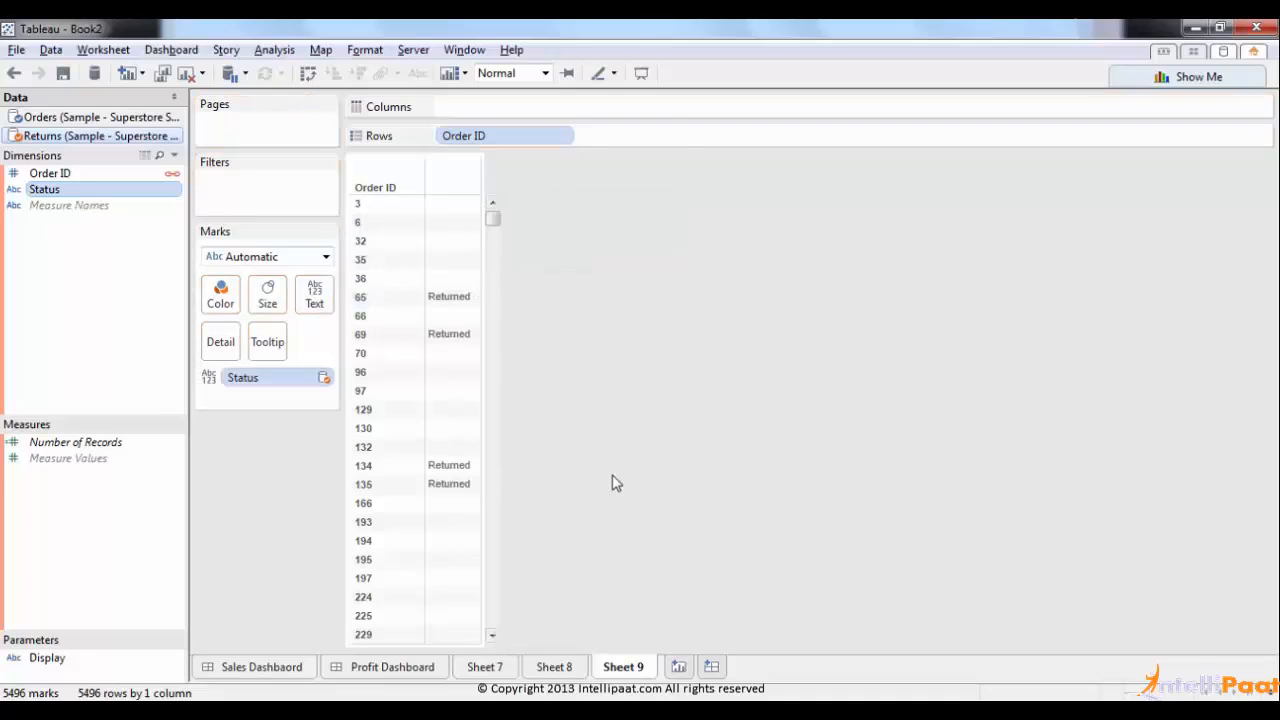
mouse_move(494, 220)
left_mouse_down()
mouse_move(497, 634)
mouse_move(497, 209)
left_mouse_up()
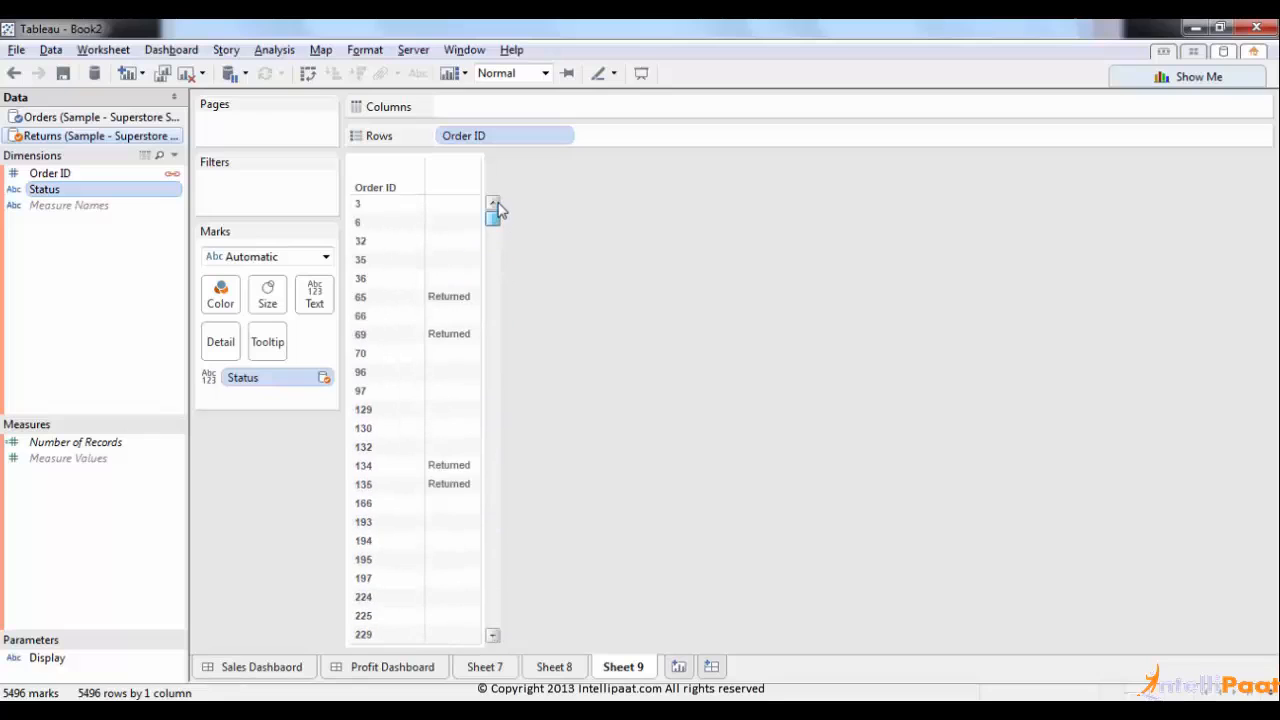
Step: Filter the worksheet by Status from Returns, excluding Null so that only Returned orders are kept
left_click(62, 118)
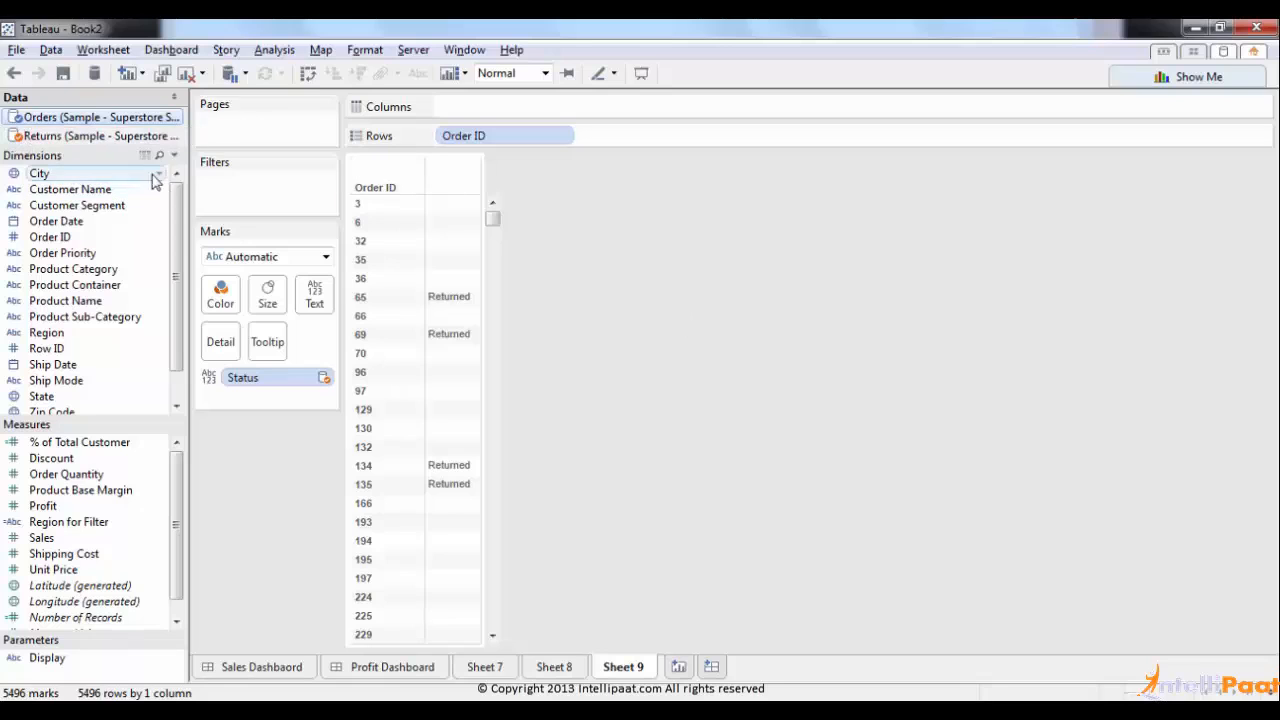
left_click(110, 135)
left_click_drag(64, 193, 291, 203)
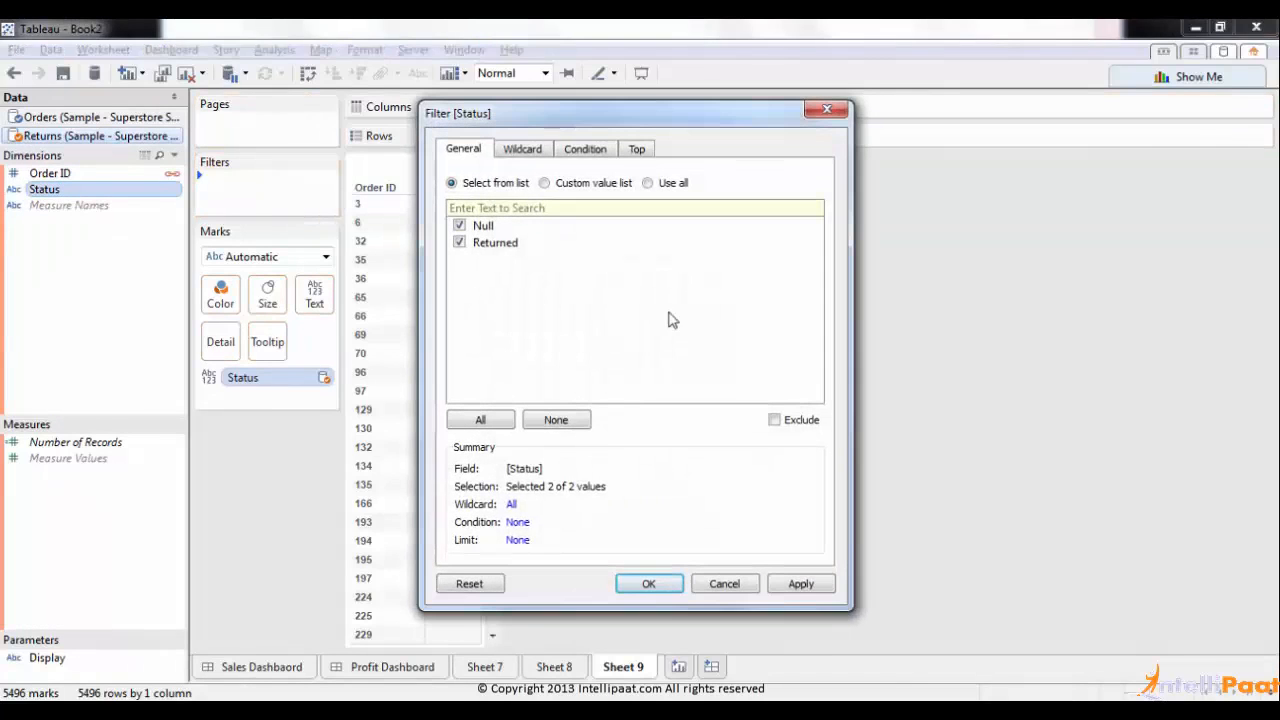
left_click(474, 420)
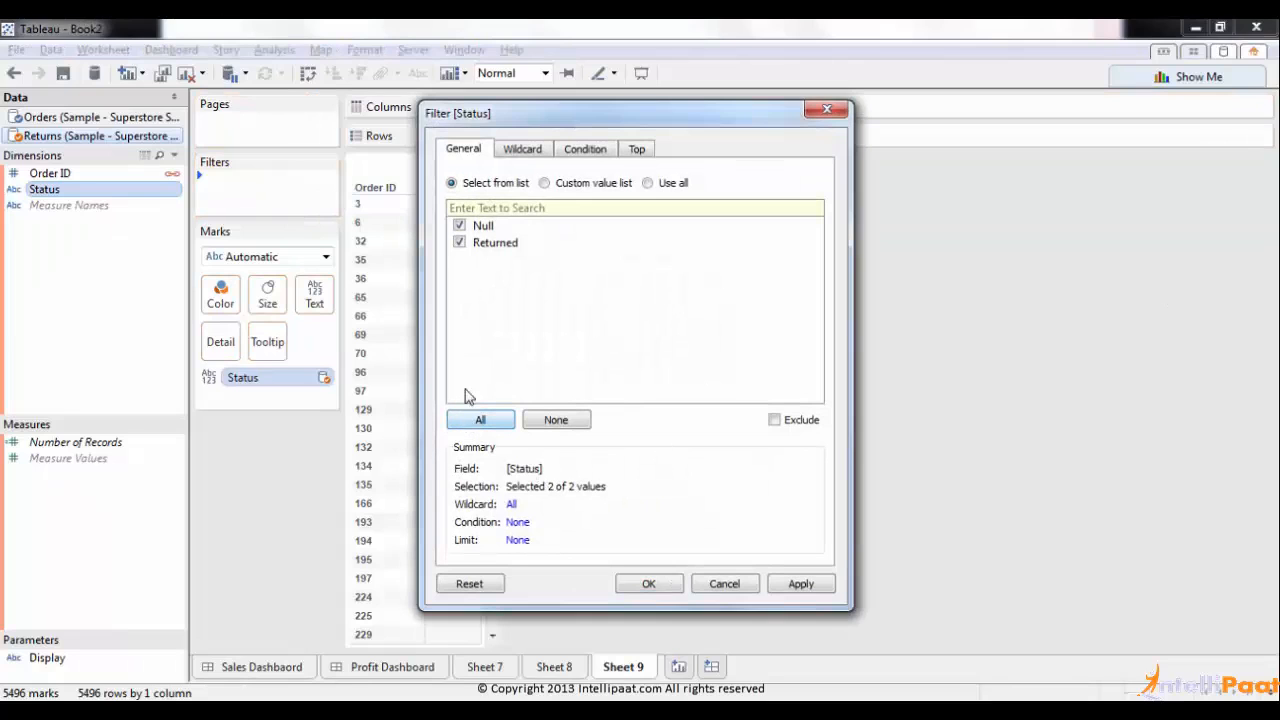
left_click(459, 226)
left_click(672, 585)
left_click_drag(497, 224, 486, 170)
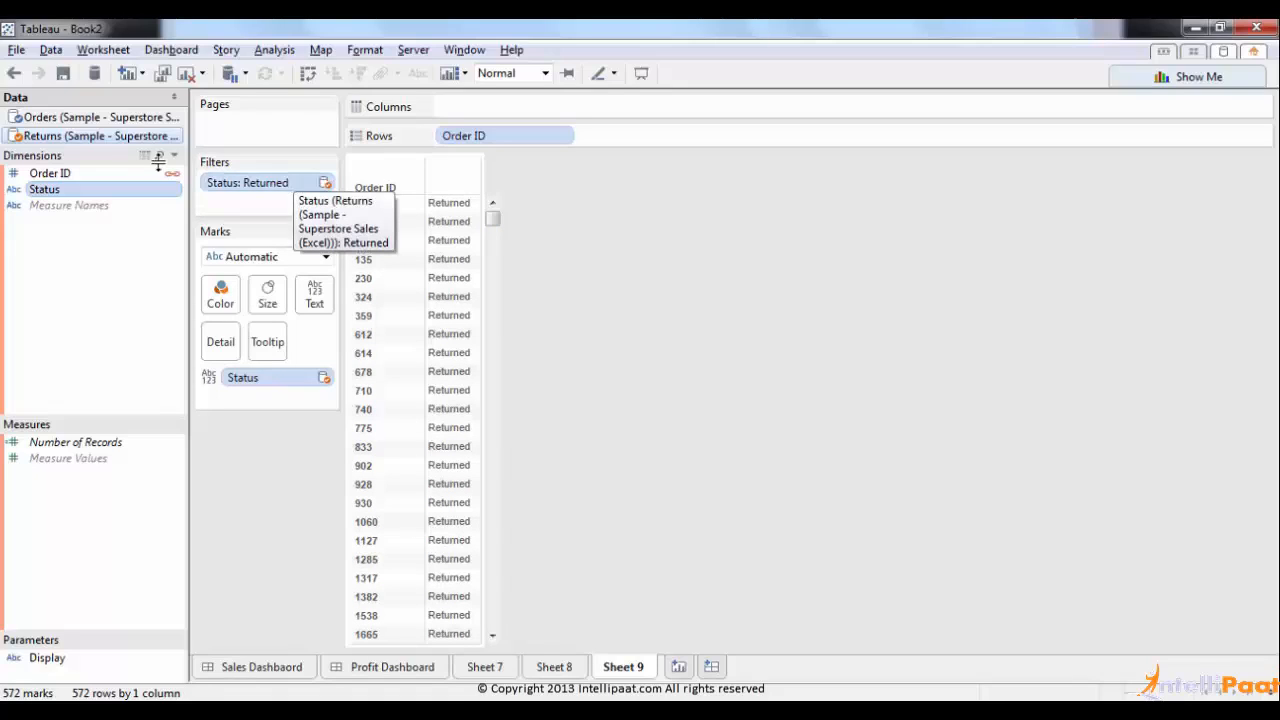
Step: Undo the last change and add Customer Segment from Orders to the rows ahead of Order ID
key("ctrl+z")
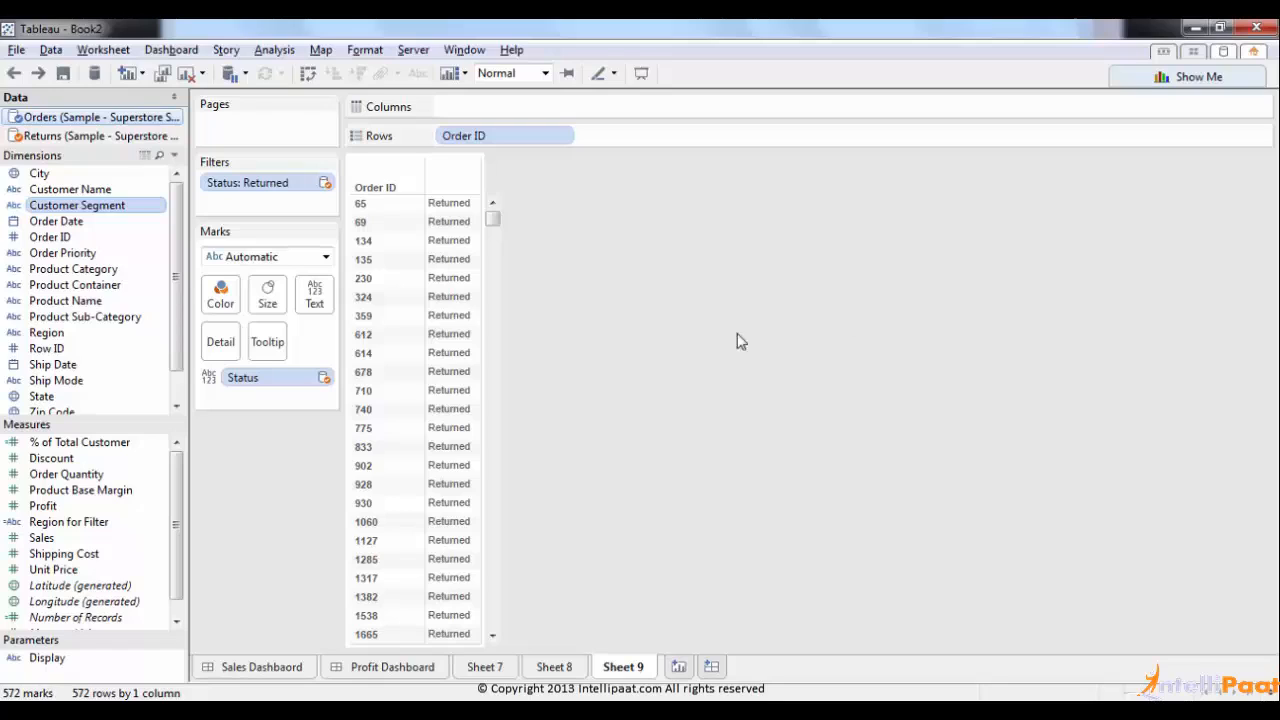
left_click_drag(91, 207, 451, 149)
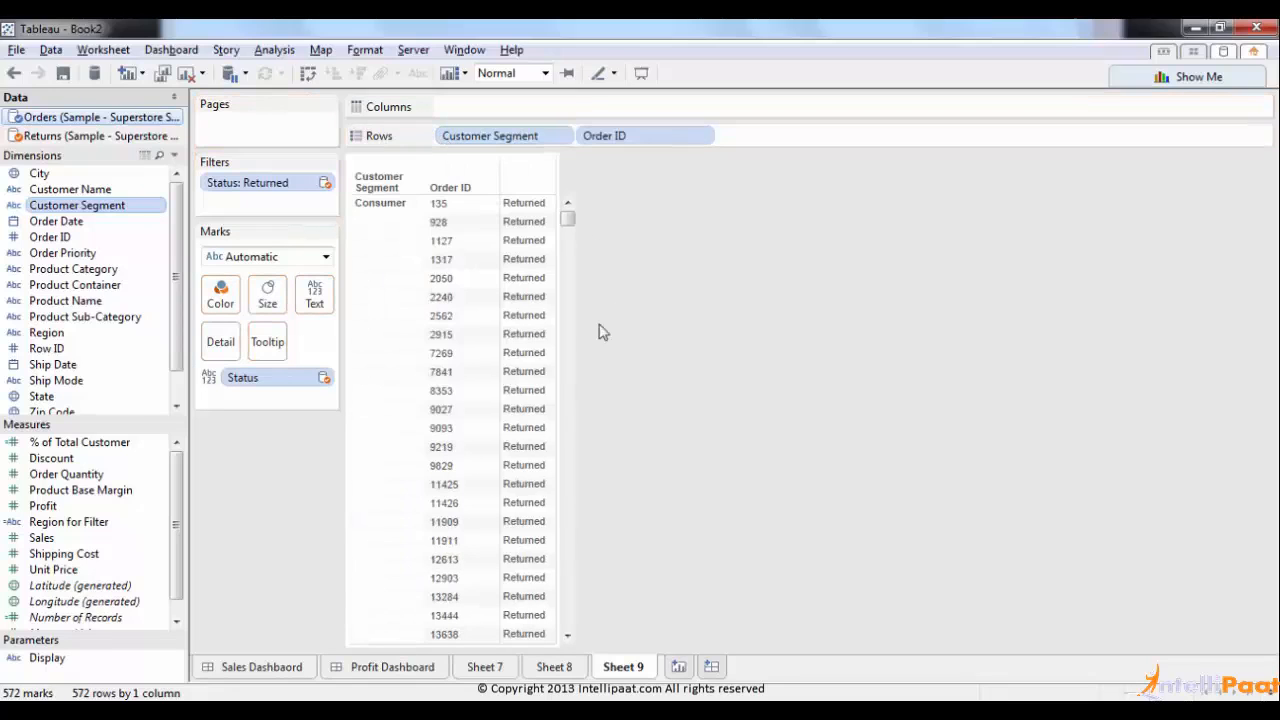
mouse_move(643, 134)
left_mouse_down()
mouse_move(768, 389)
mouse_move(729, 337)
mouse_move(643, 133)
left_mouse_up()
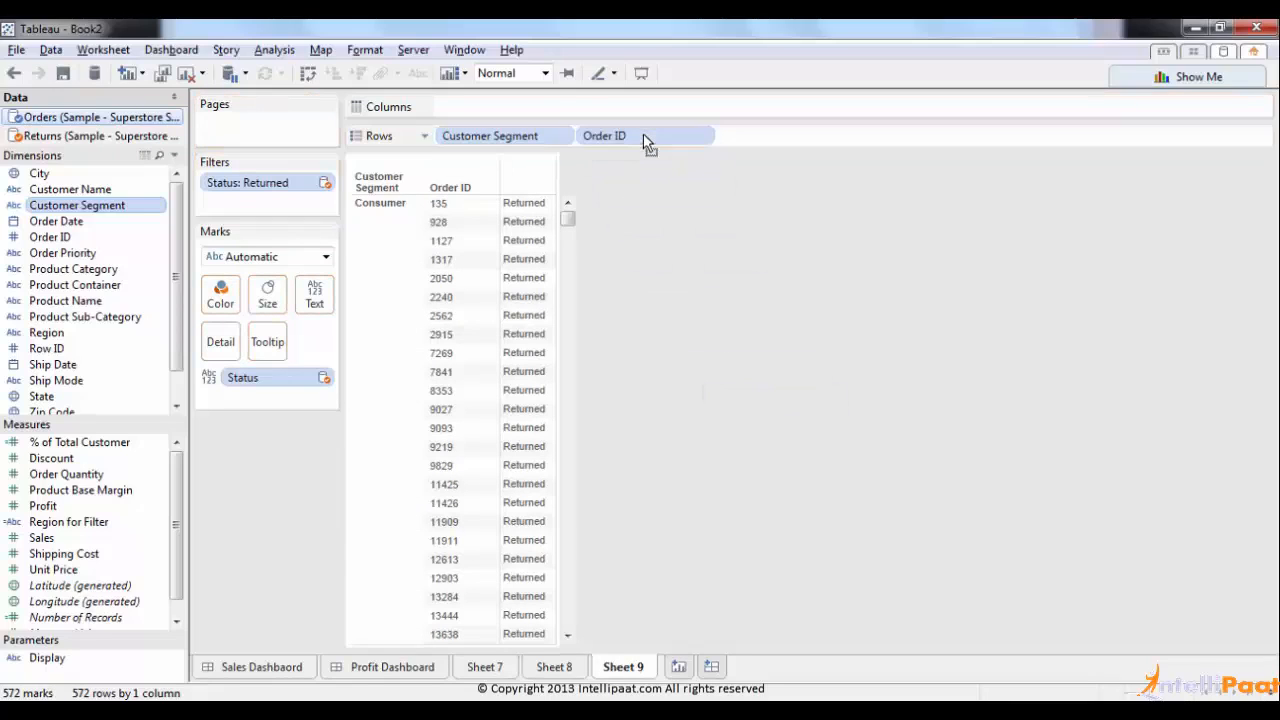
Step: Change the Status text mark to a measure aggregated as Count
left_click(324, 377)
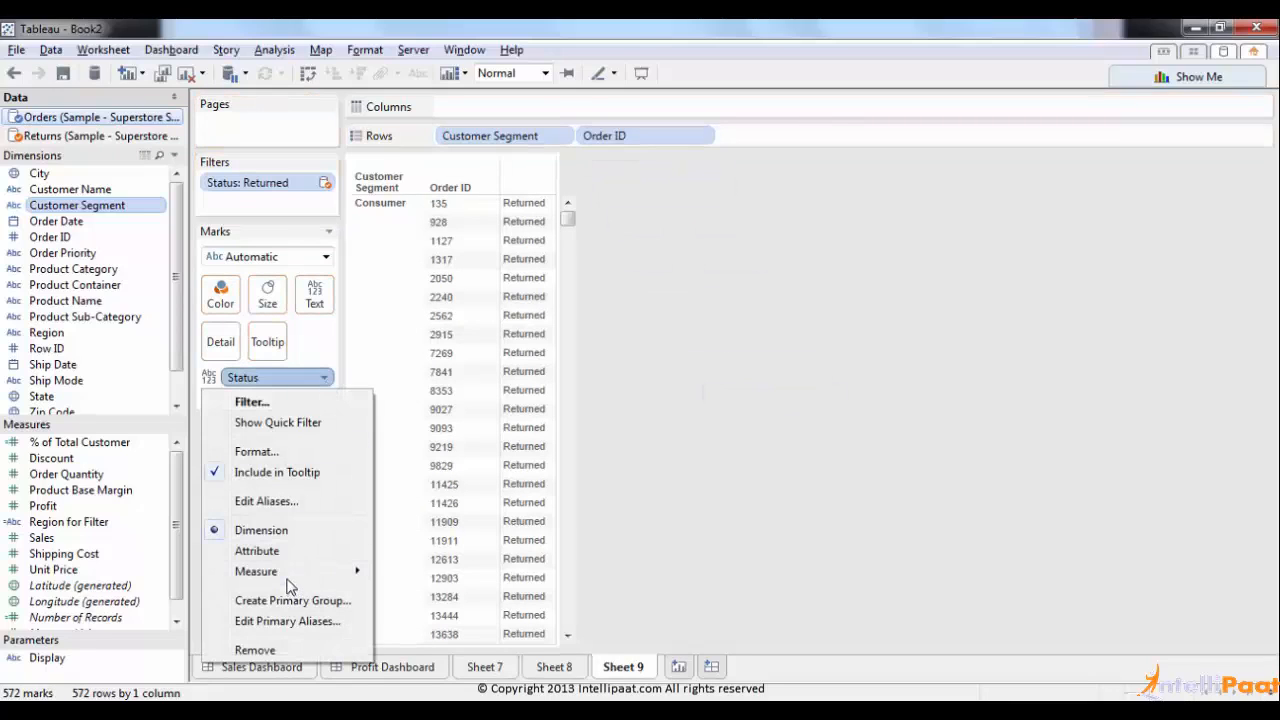
mouse_move(343, 578)
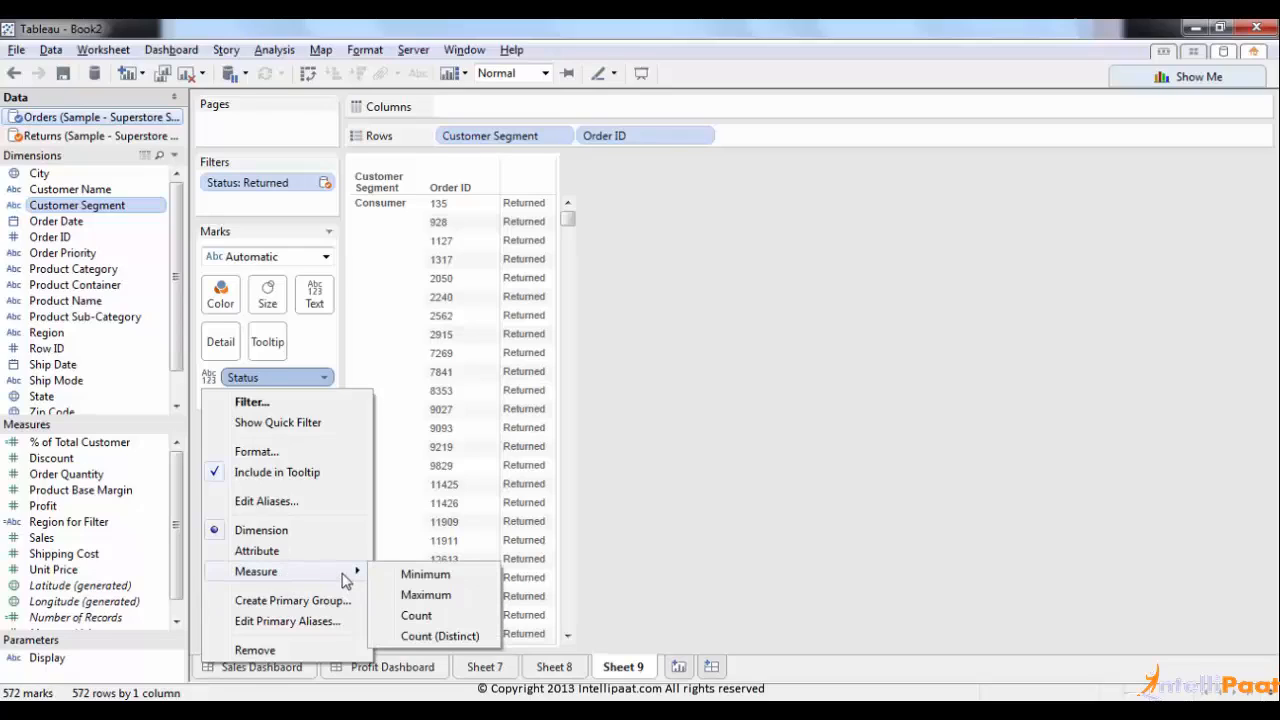
left_click(416, 615)
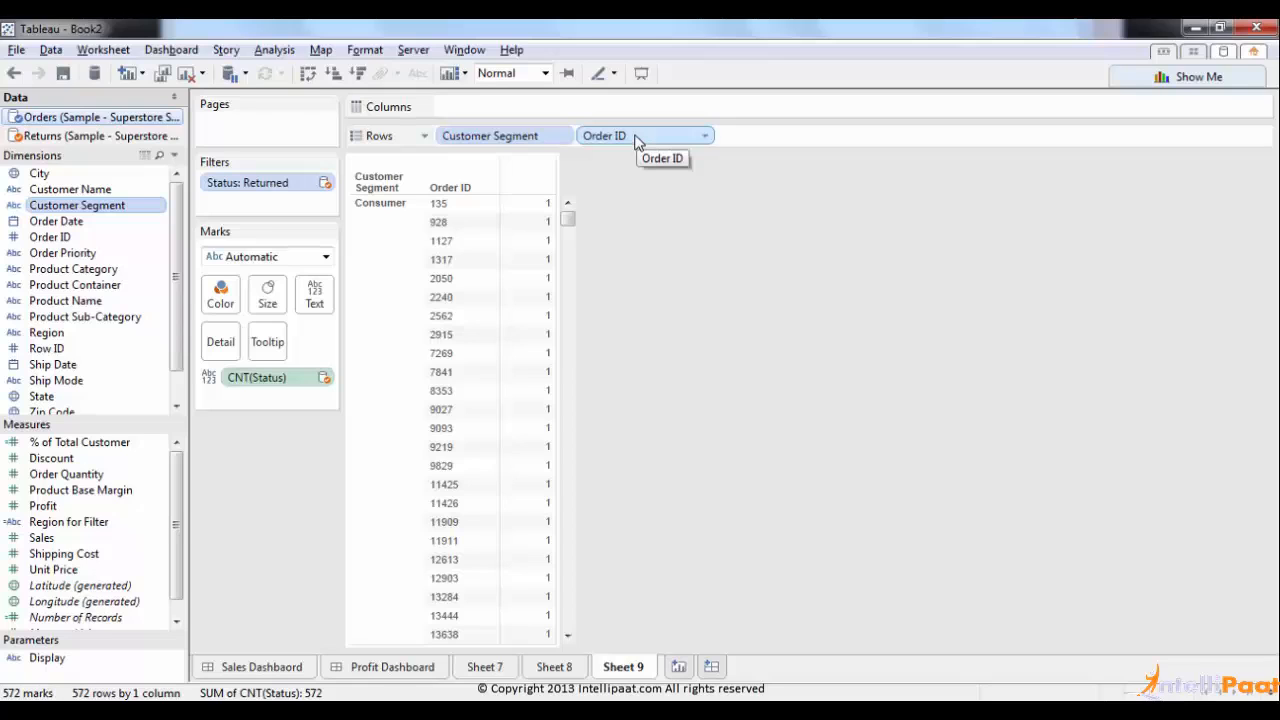
Step: Remove Order ID from the rows, leaving only Customer Segment, and display the fields of the Returns data source
left_click_drag(636, 140, 765, 256)
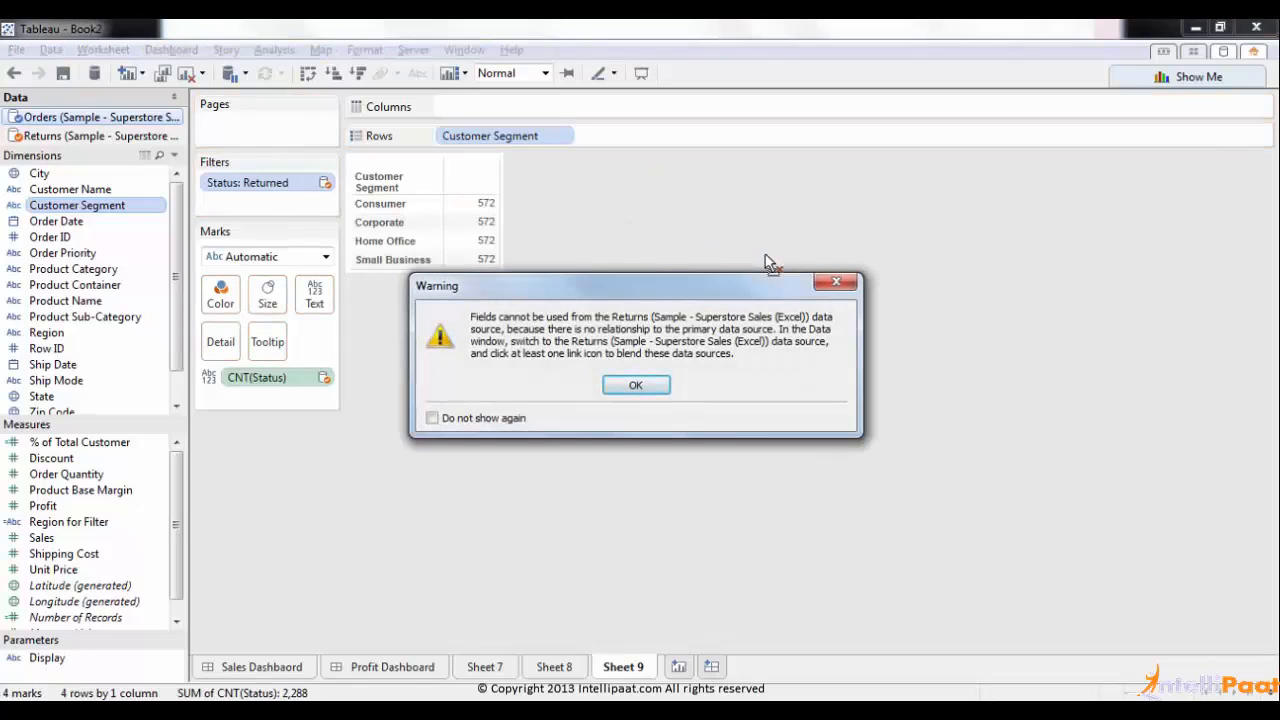
left_click(650, 388)
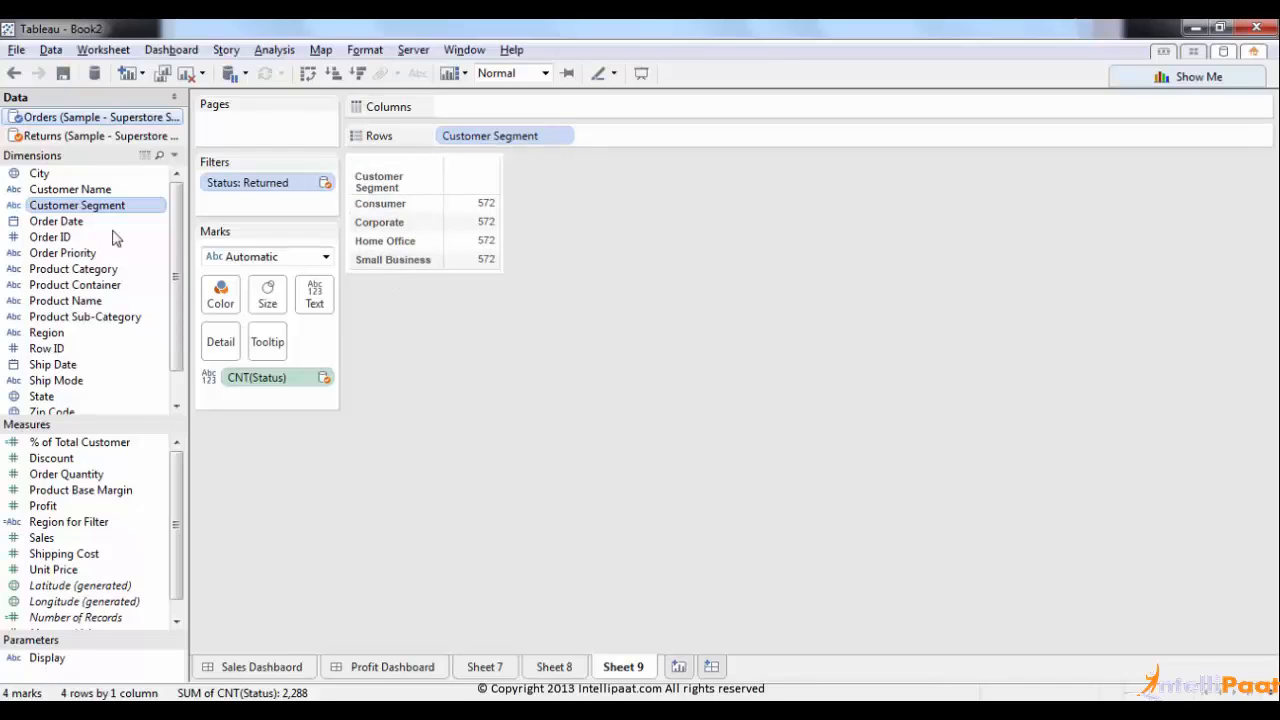
left_click(79, 136)
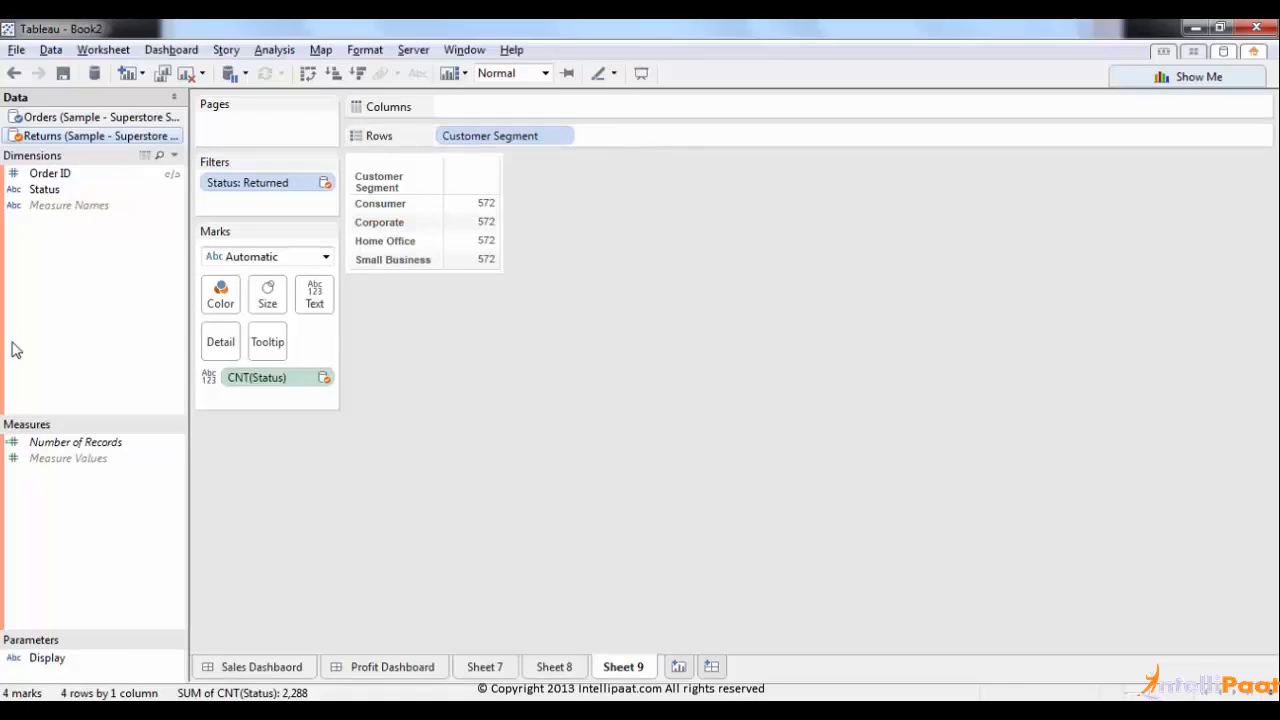
Step: Link Returns to Orders on Order ID and show column grand totals for the customer segment counts
left_click(171, 176)
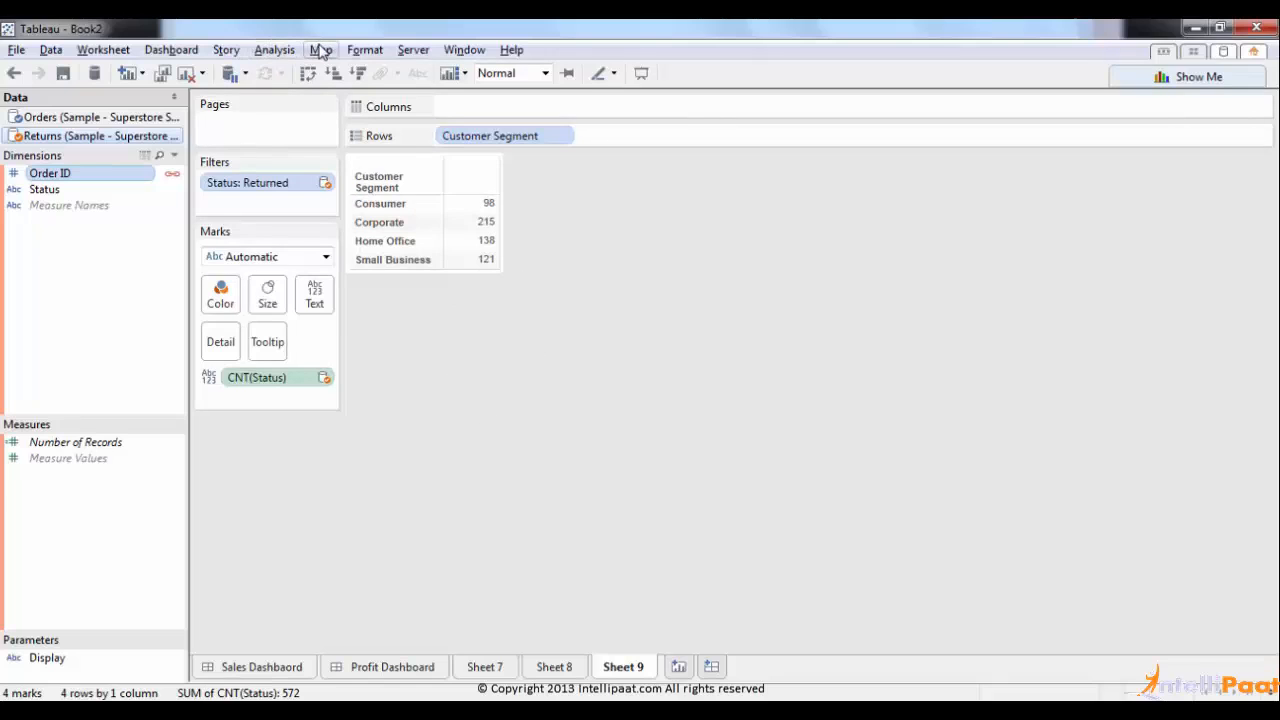
left_click(274, 50)
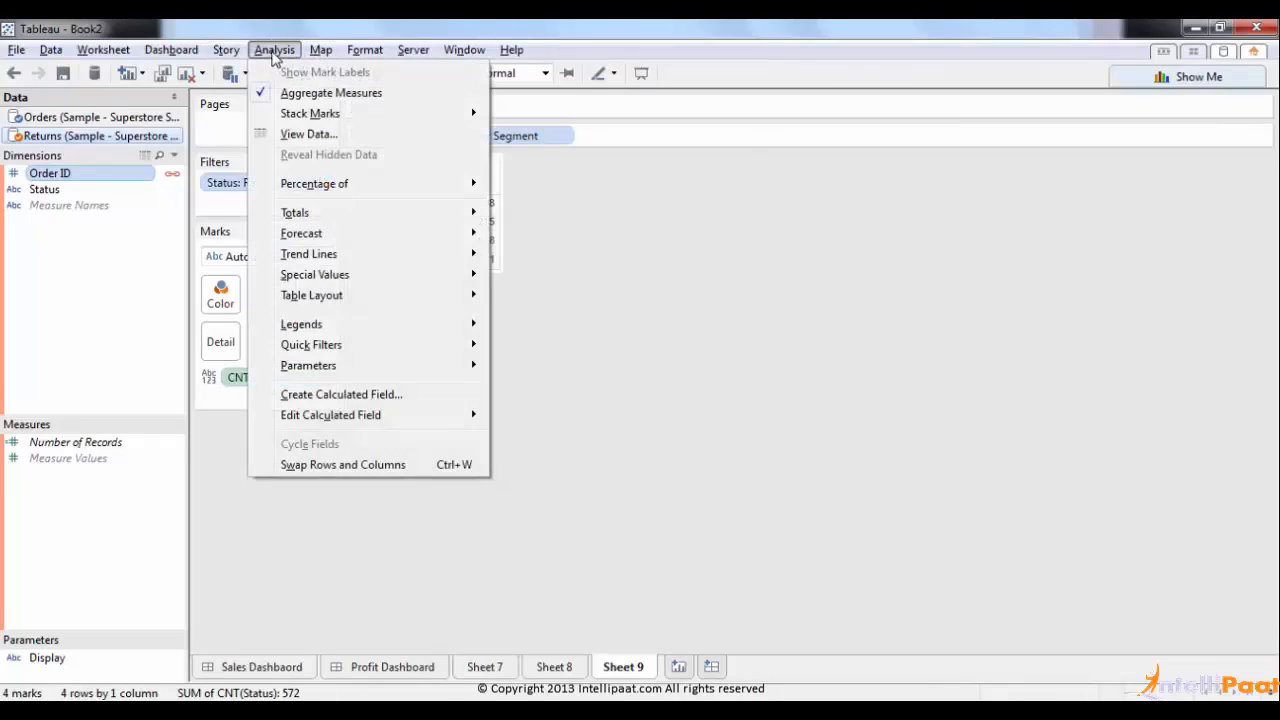
mouse_move(306, 219)
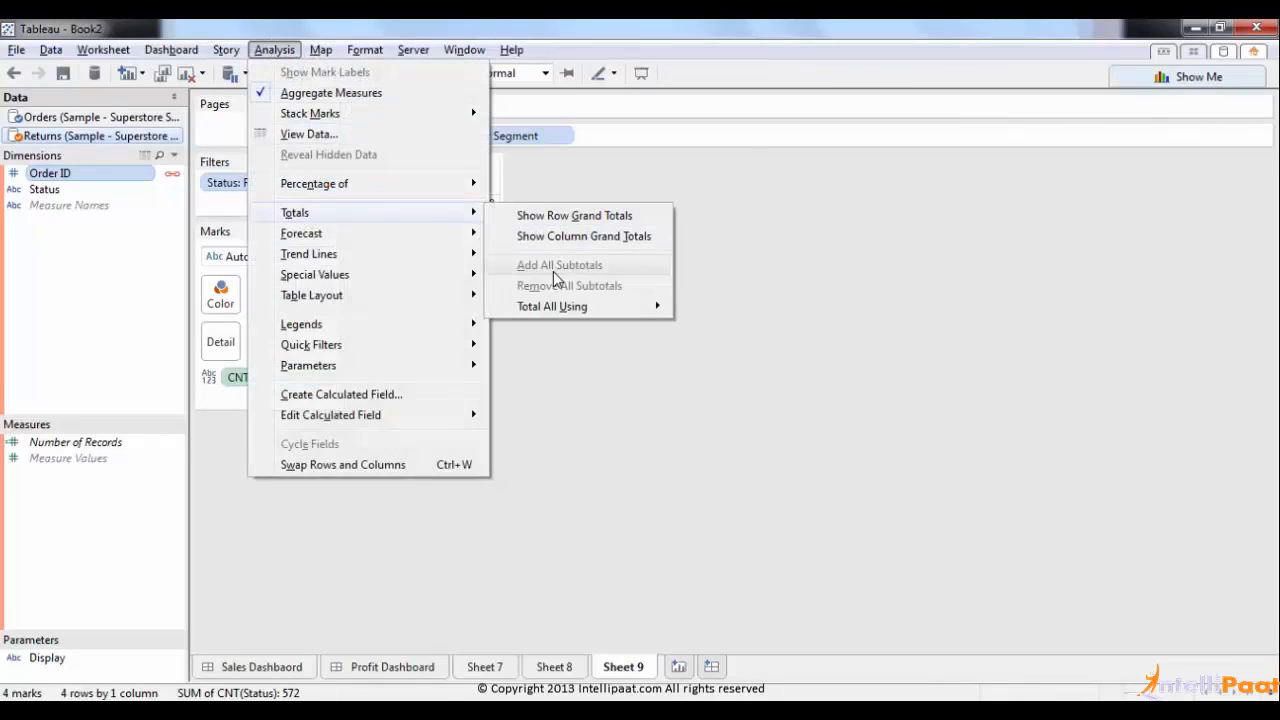
left_click(587, 242)
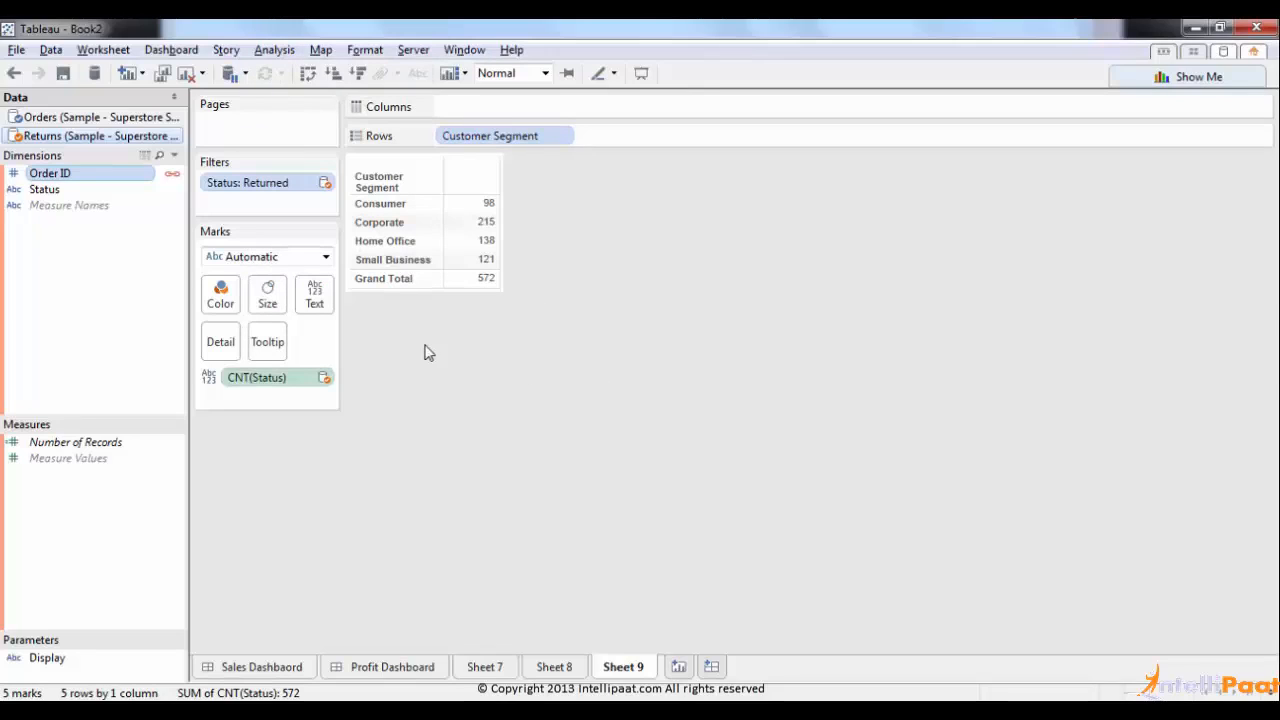
Step: Try converting the segment table to horizontal bars with Show Me, and undo the change
left_click(1192, 80)
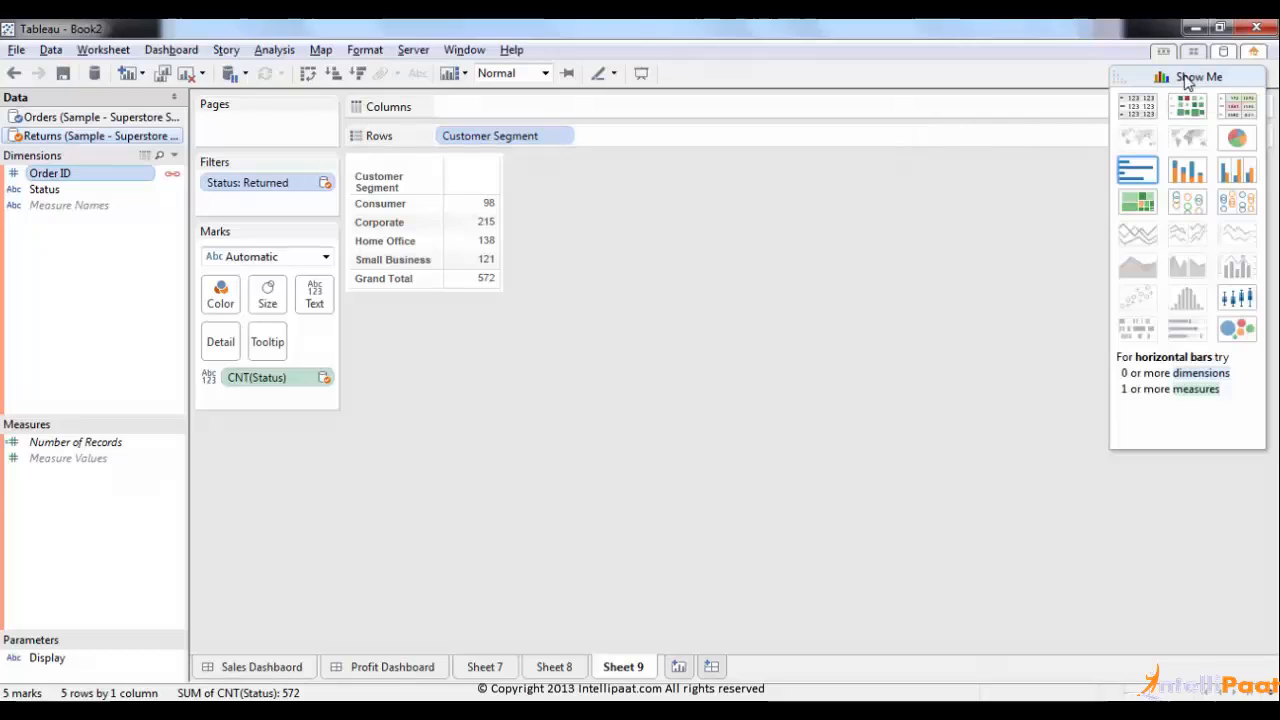
left_click(1137, 170)
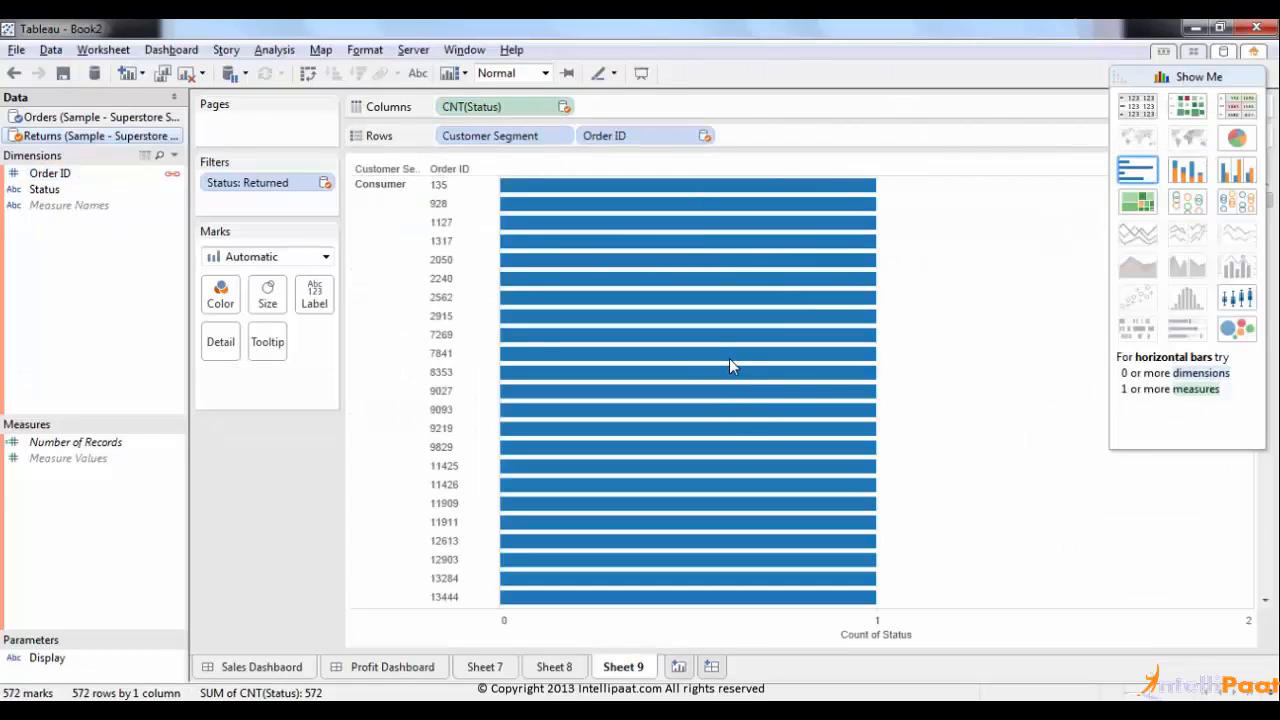
mouse_move(729, 359)
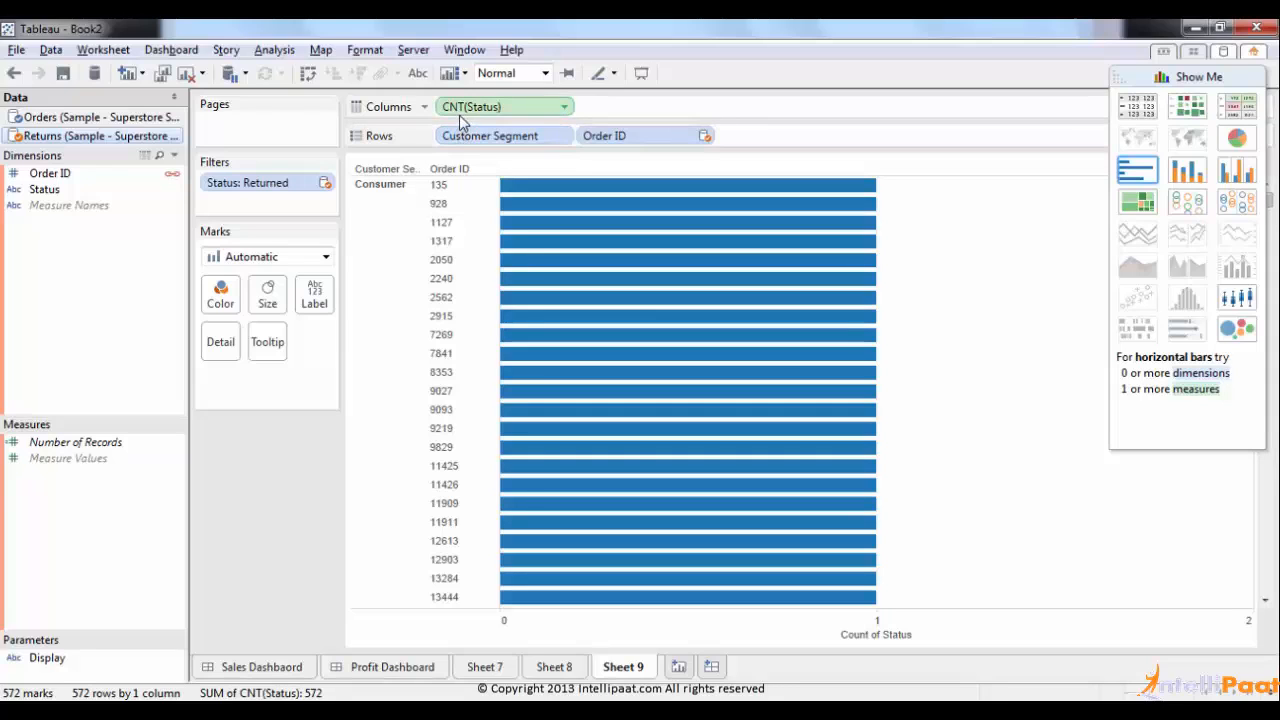
left_click(13, 73)
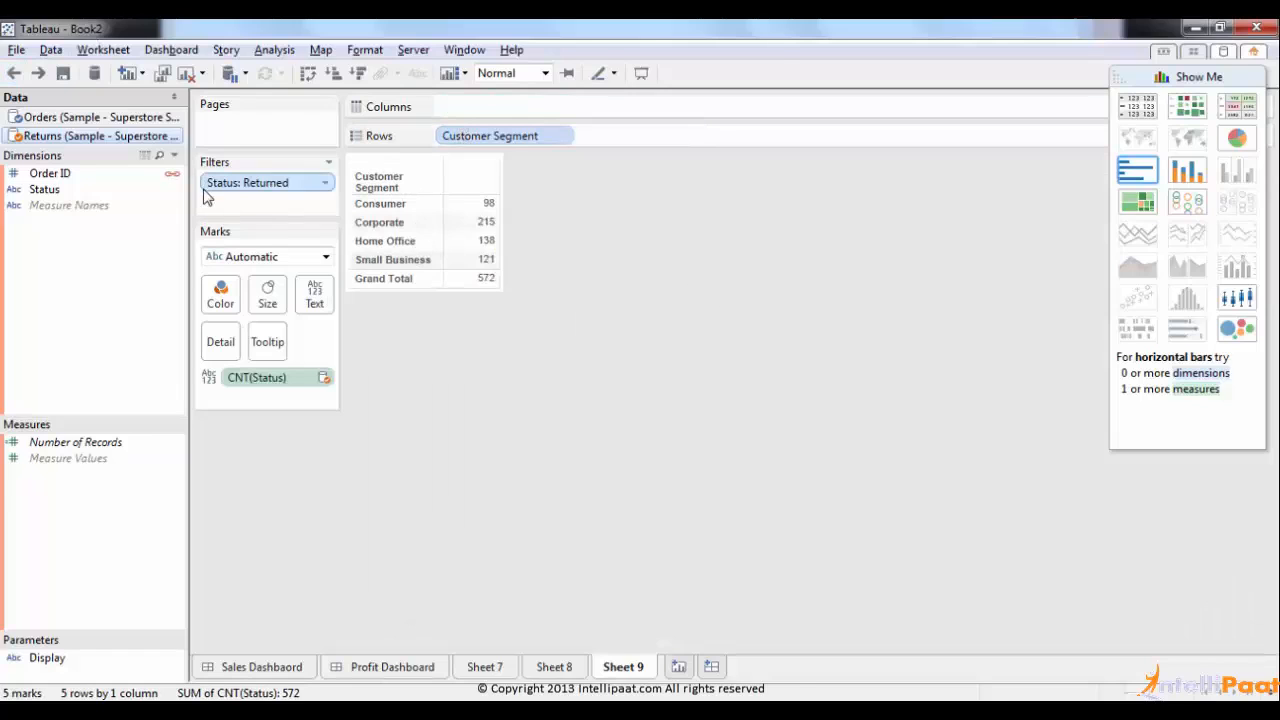
Step: Set the mark type to Bar and move the count of Status to the columns
left_click(262, 257)
left_click(252, 298)
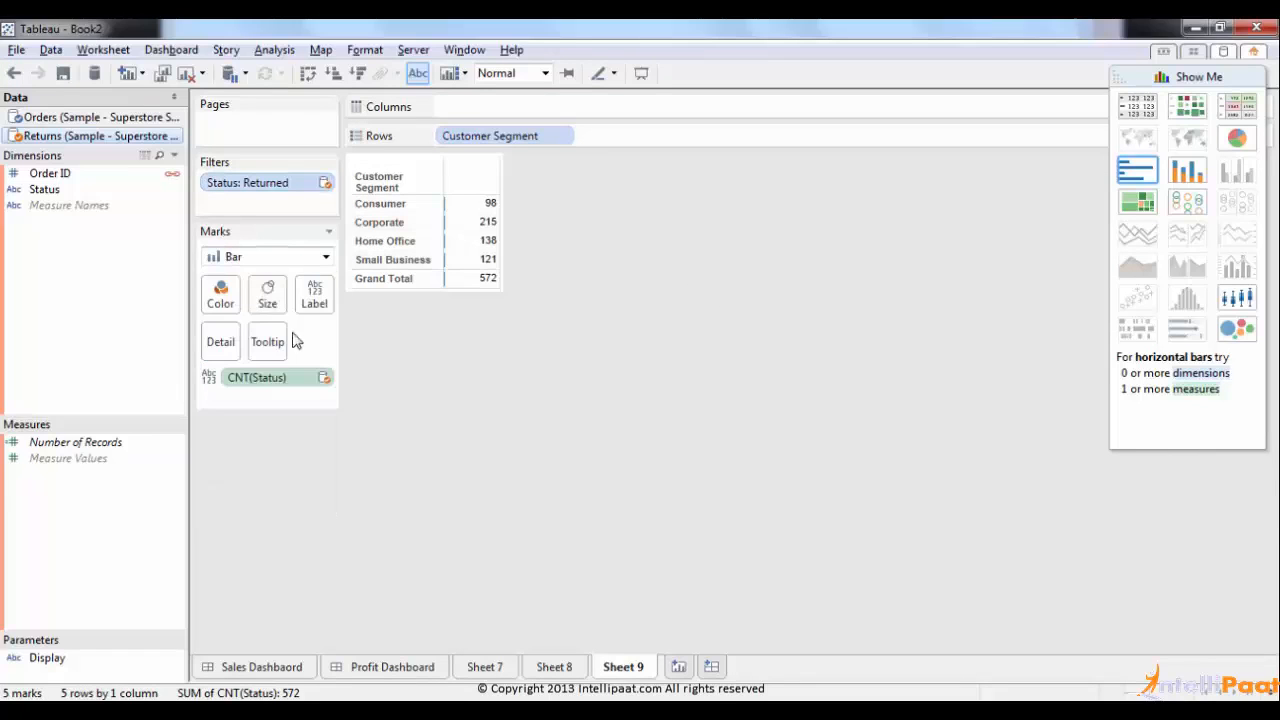
left_click_drag(250, 380, 532, 104)
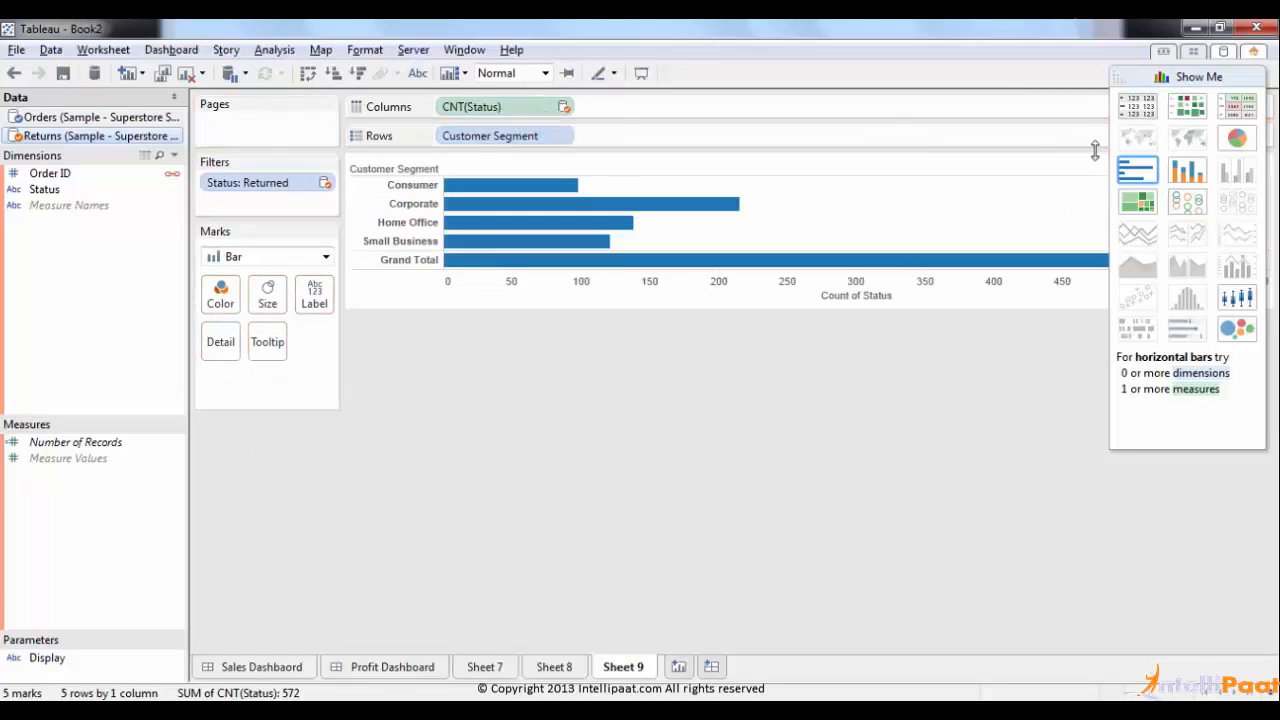
left_click(1180, 77)
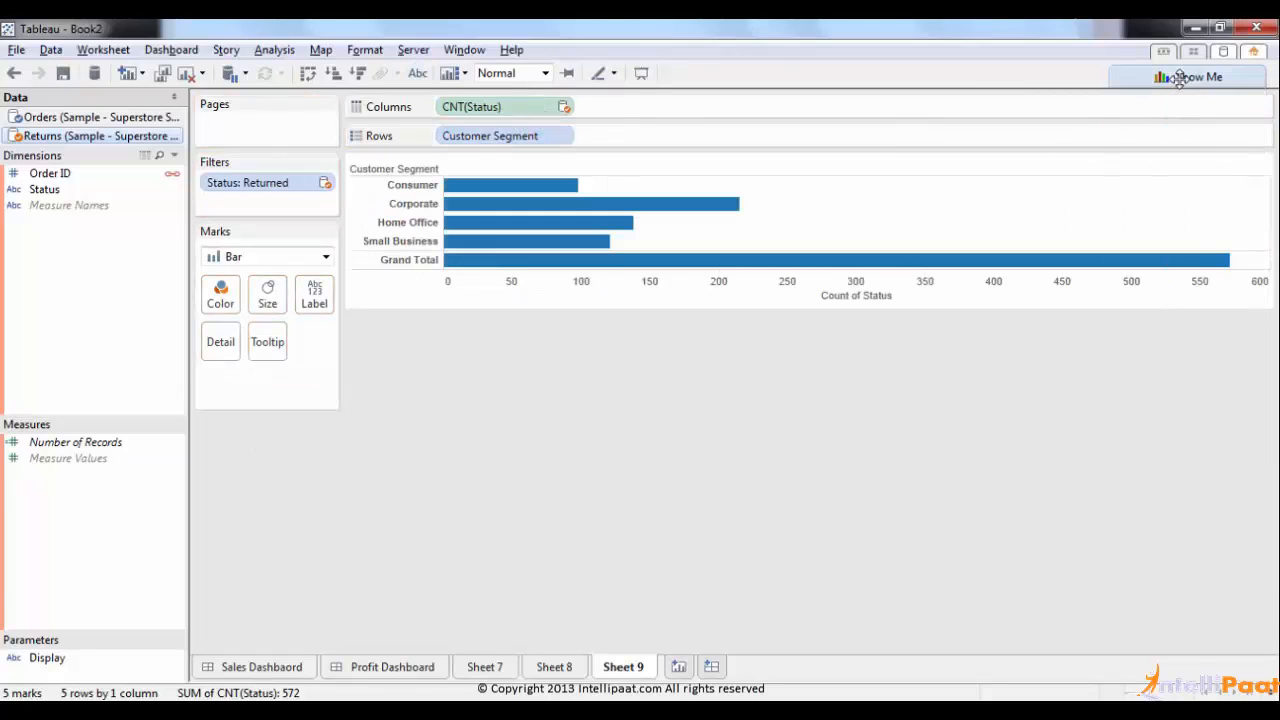
Step: Sort the customer segments in descending order by Count of Status
left_click(878, 294)
left_click(919, 261)
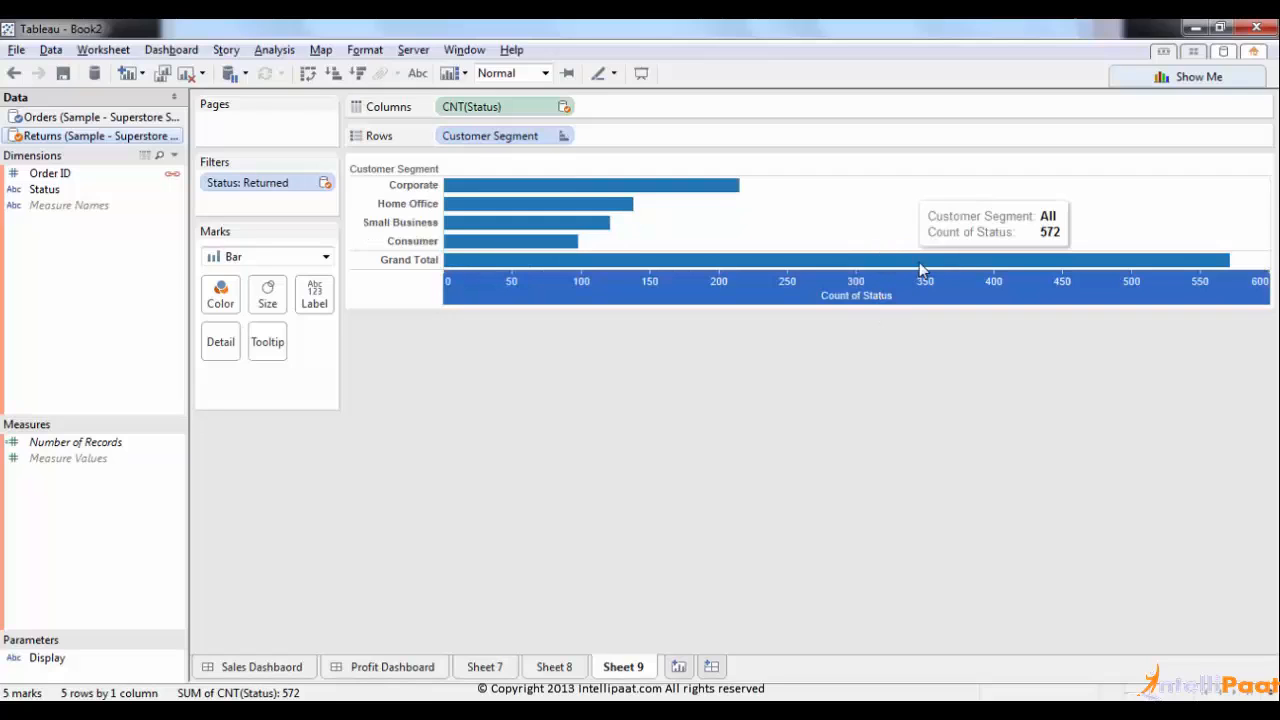
left_click(749, 405)
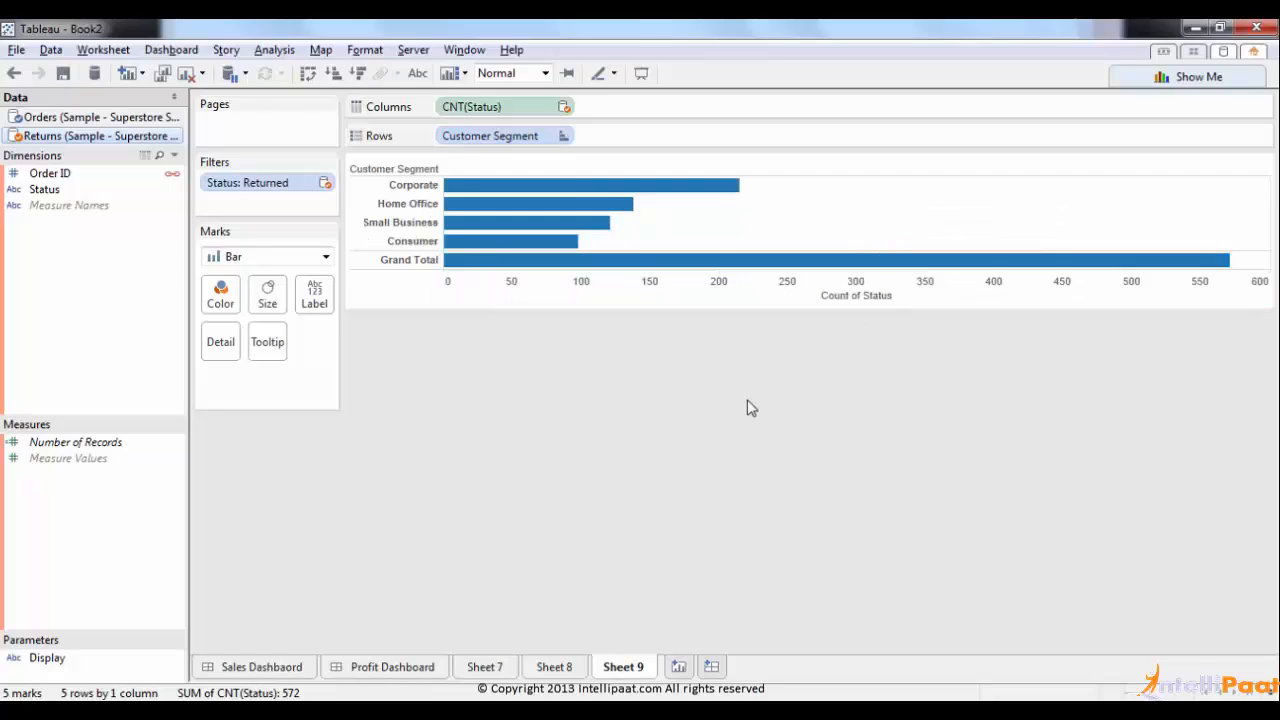
Step: Remove the column grand totals from the bar chart and show mark labels on the bars
right_click(402, 261)
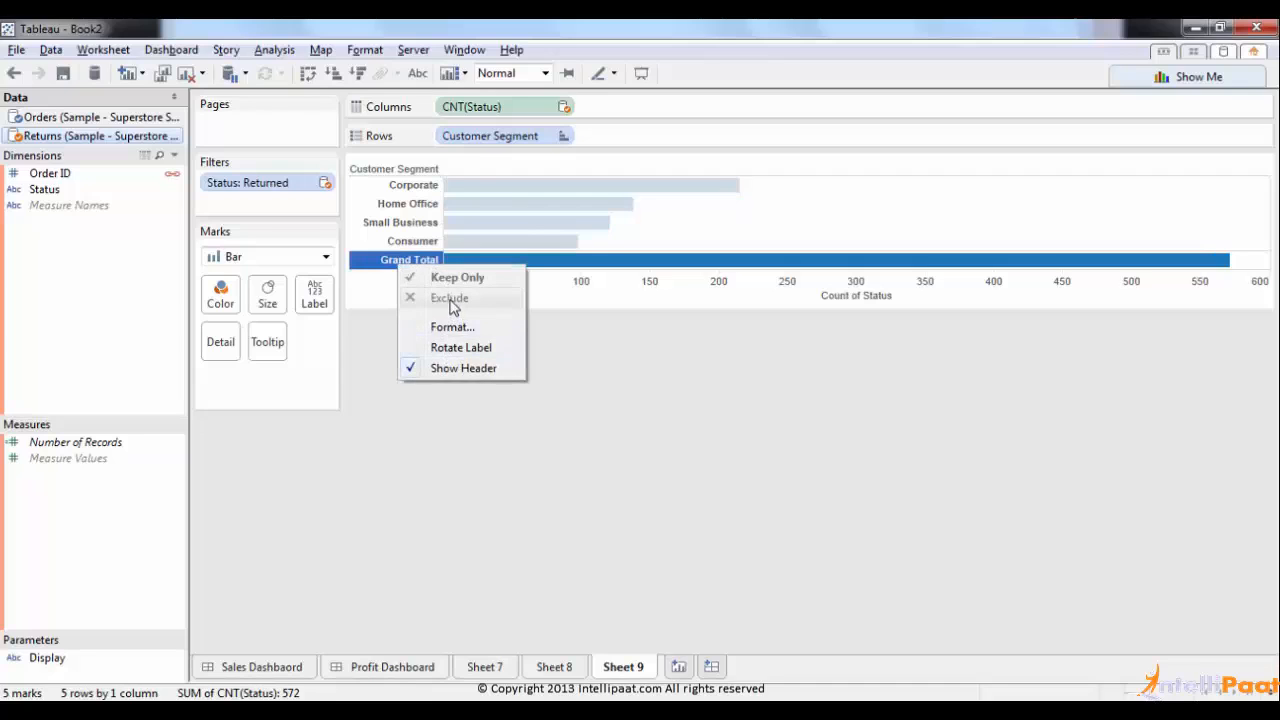
left_click(700, 394)
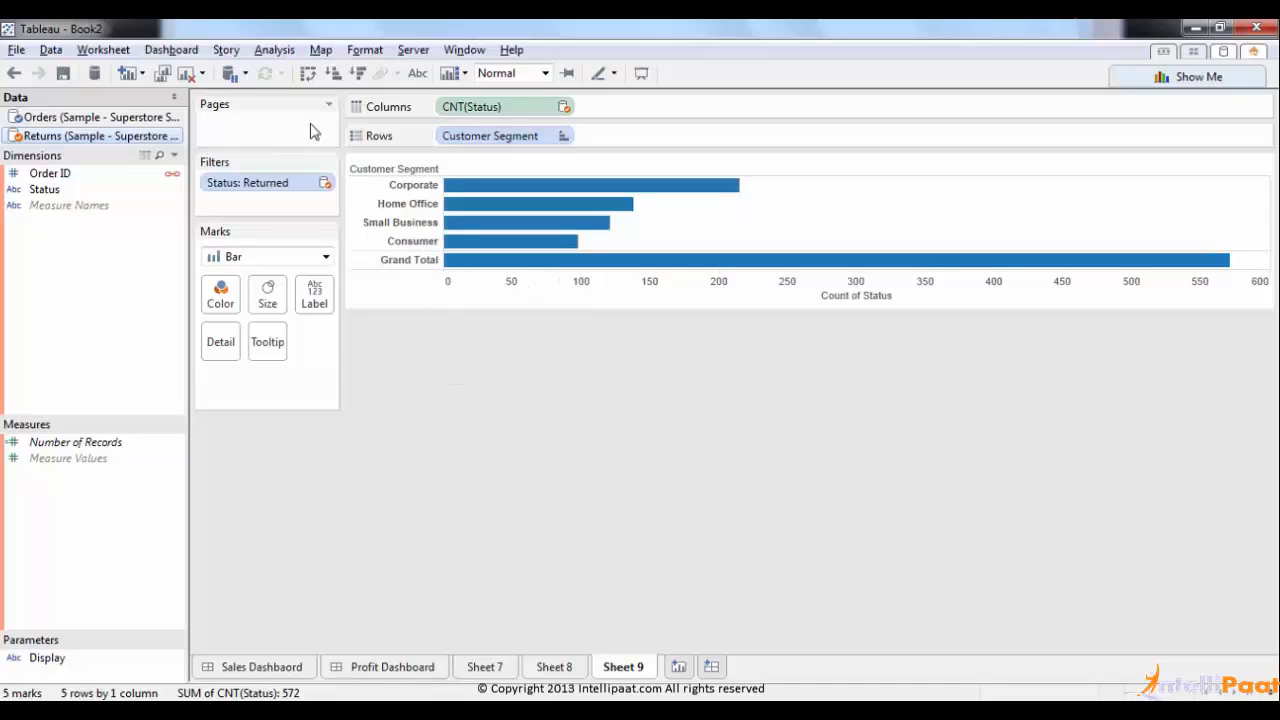
left_click(274, 50)
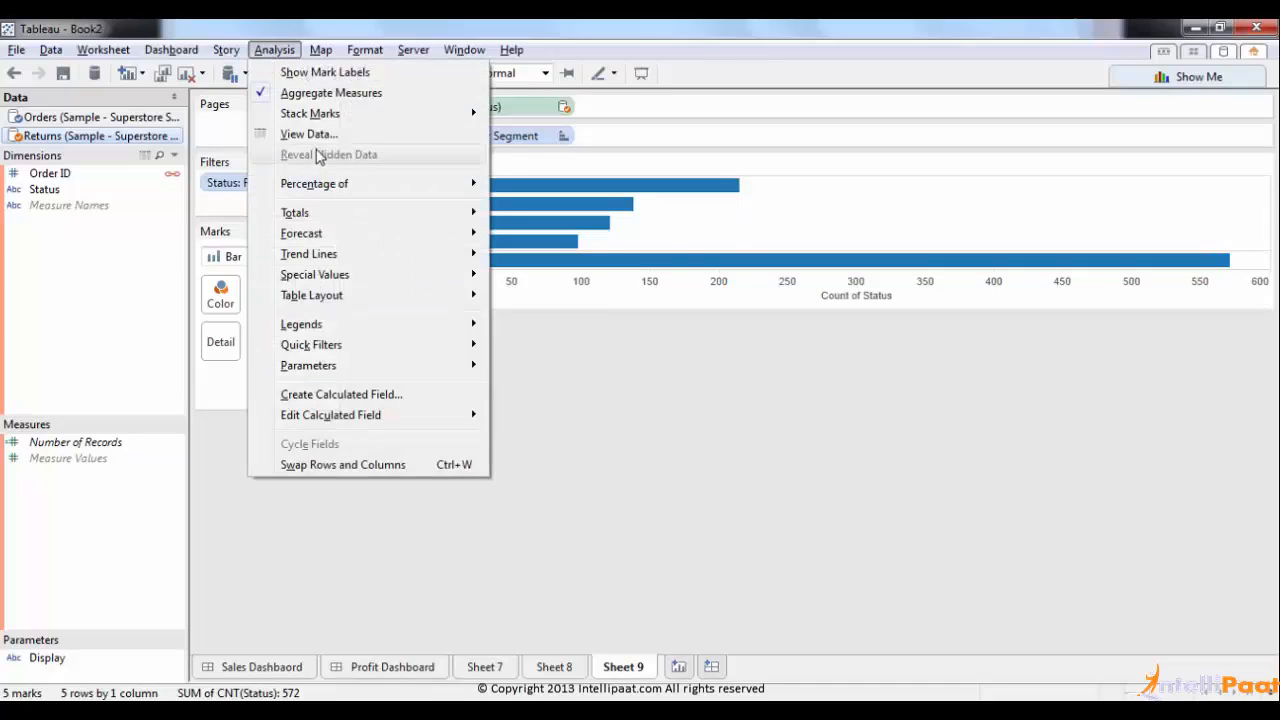
mouse_move(318, 220)
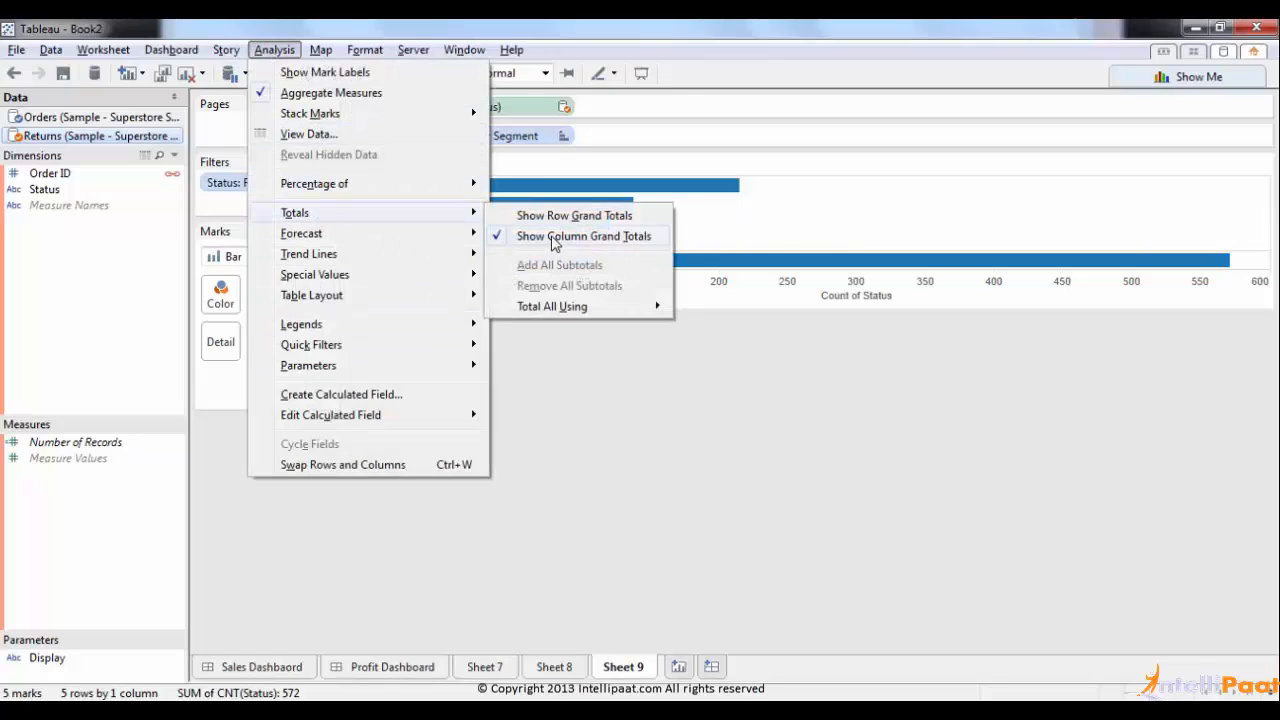
left_click(583, 236)
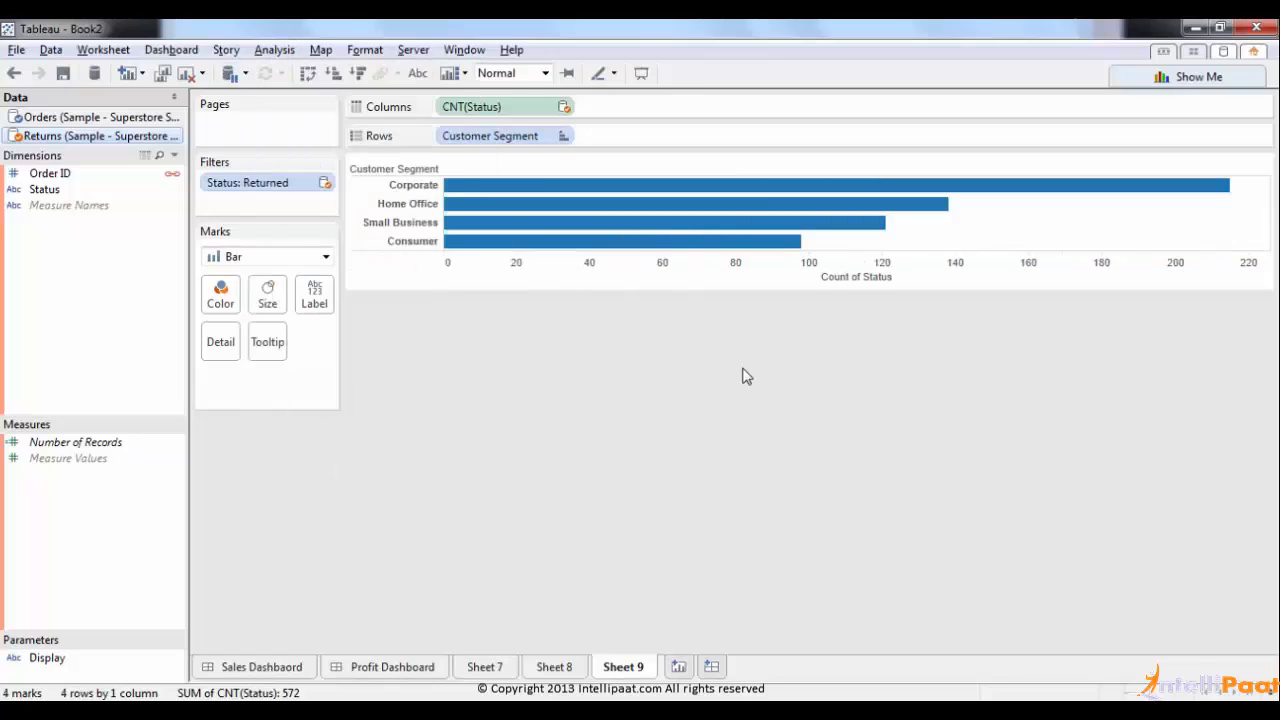
left_click(417, 74)
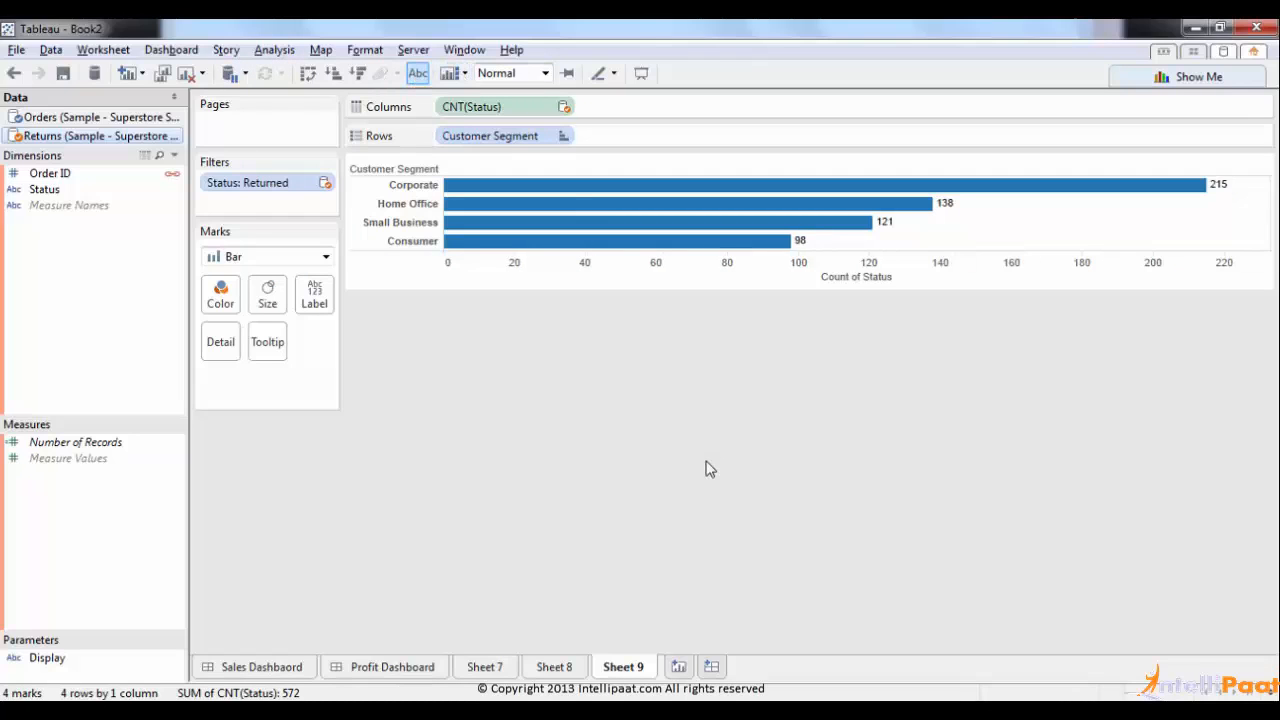
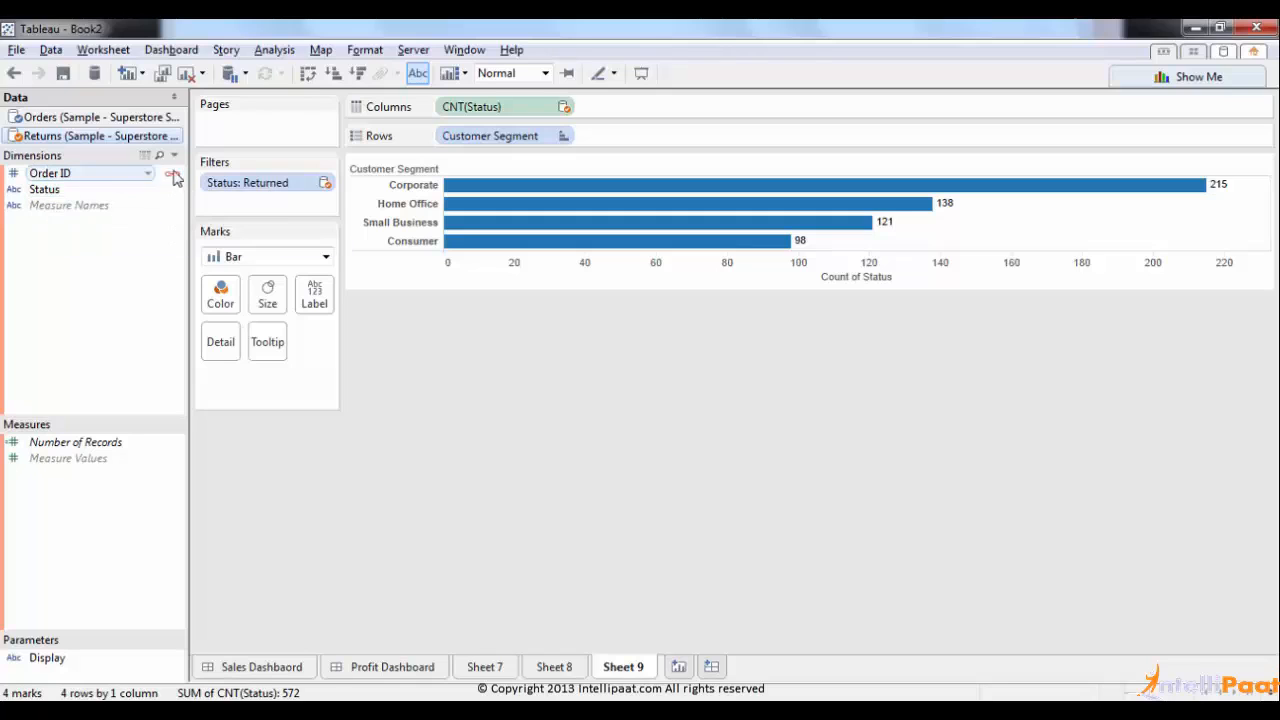
left_click(47, 119)
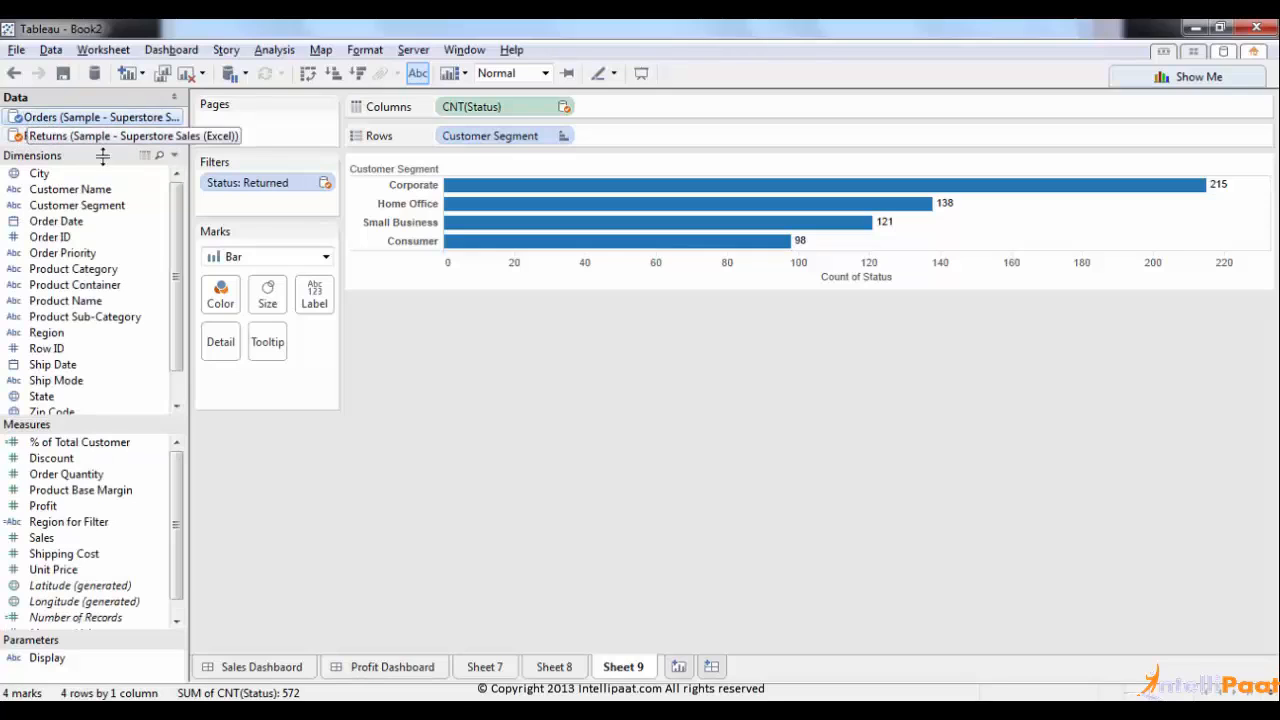
left_click(63, 140)
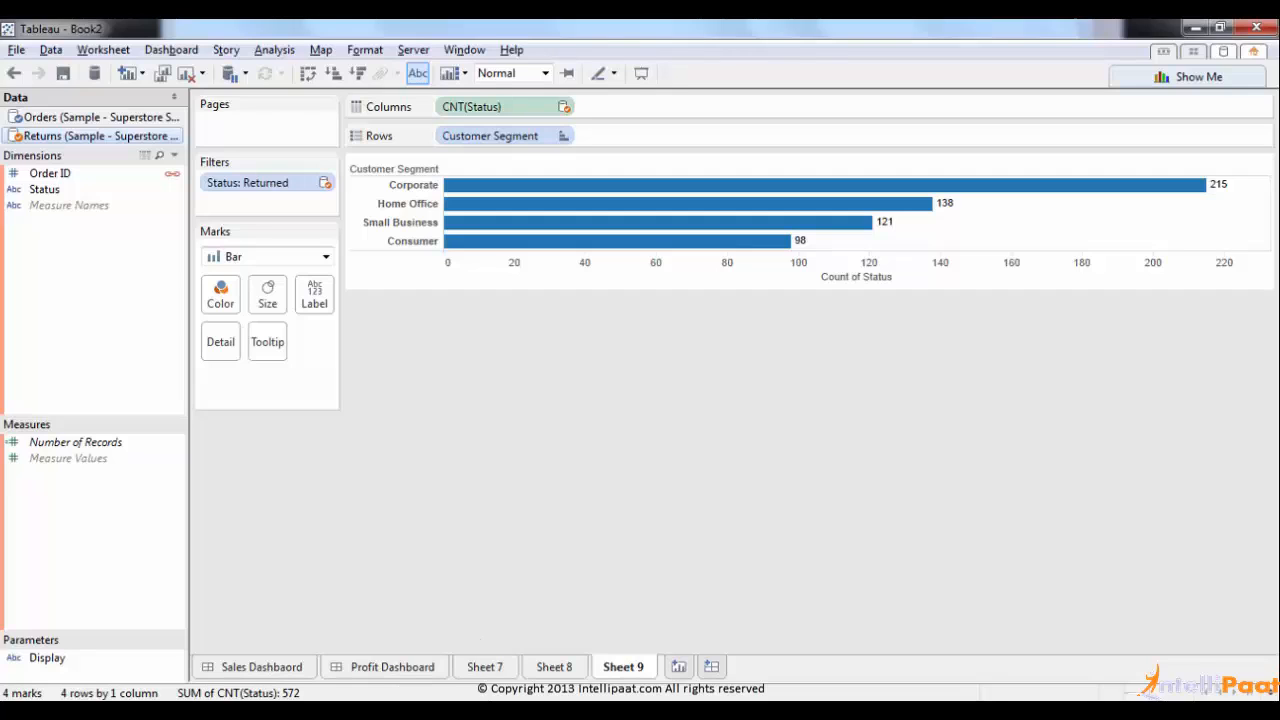
key("alt+Tab")
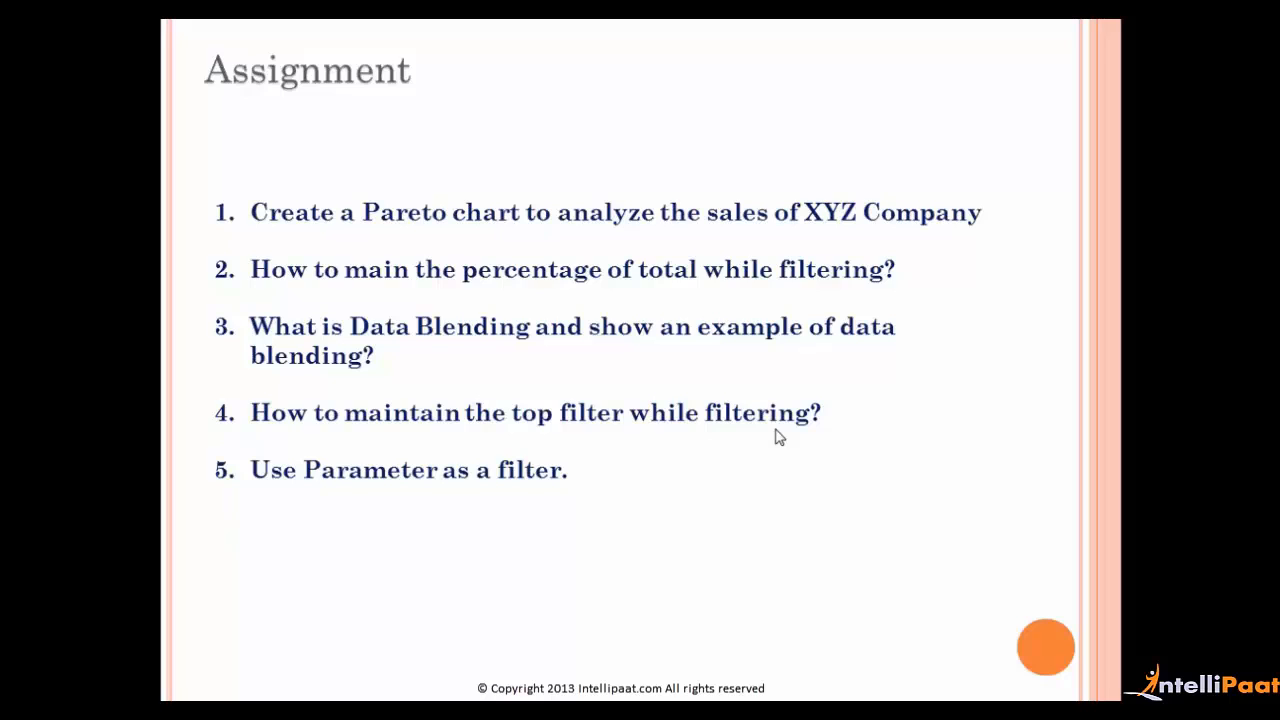
key("alt+Tab")
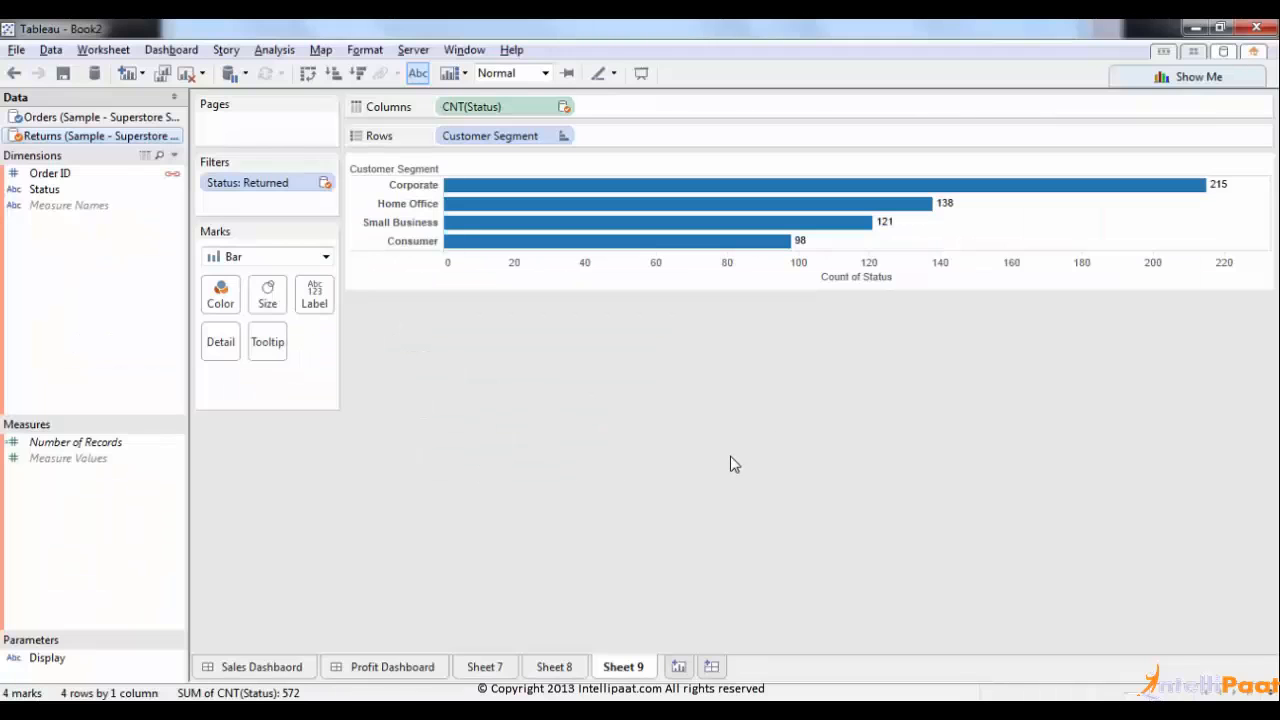
Step: In a new worksheet, chart Sales by Product Sub-Category from Orders as horizontal bars, sorted descending by Sales
left_click(678, 668)
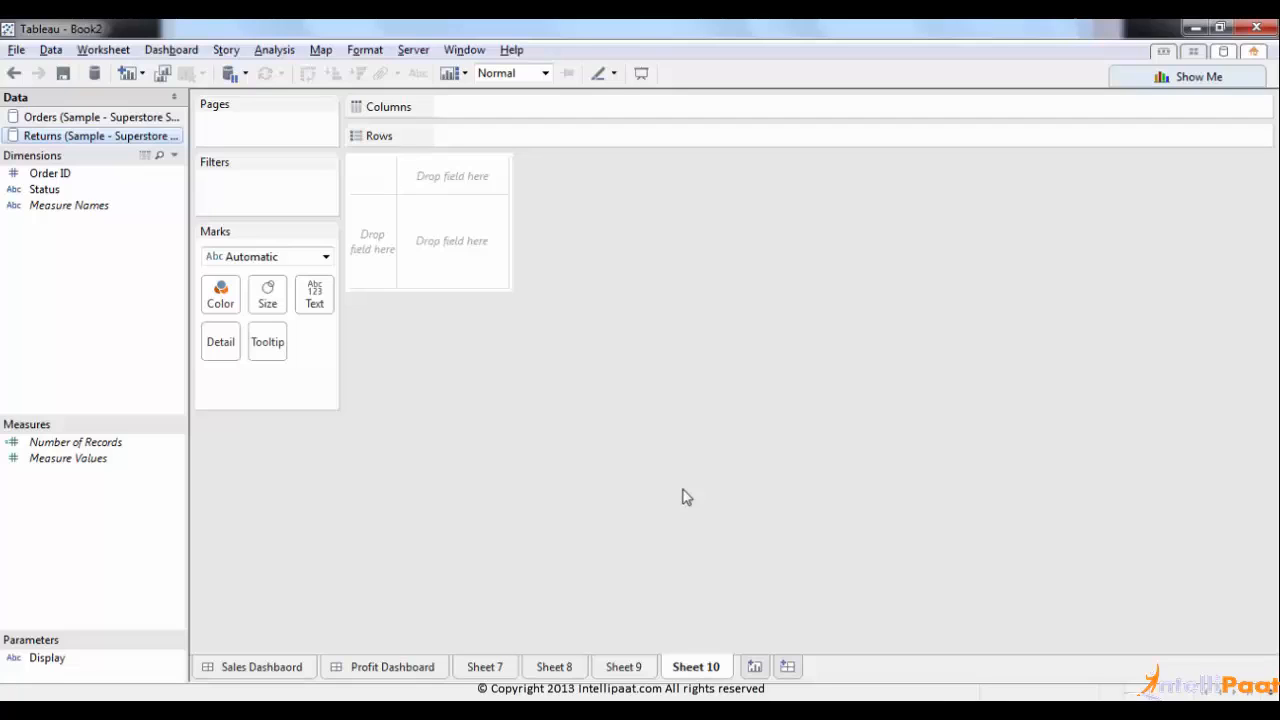
left_click(84, 118)
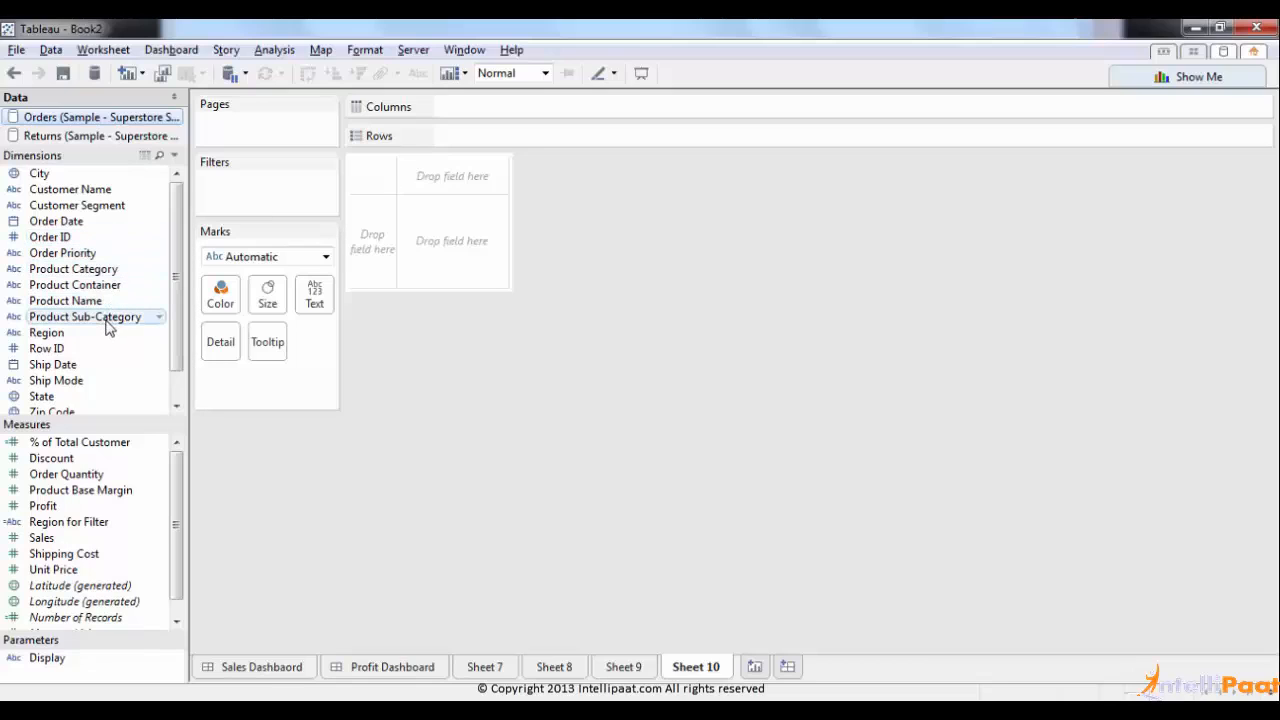
left_click_drag(108, 326, 535, 141)
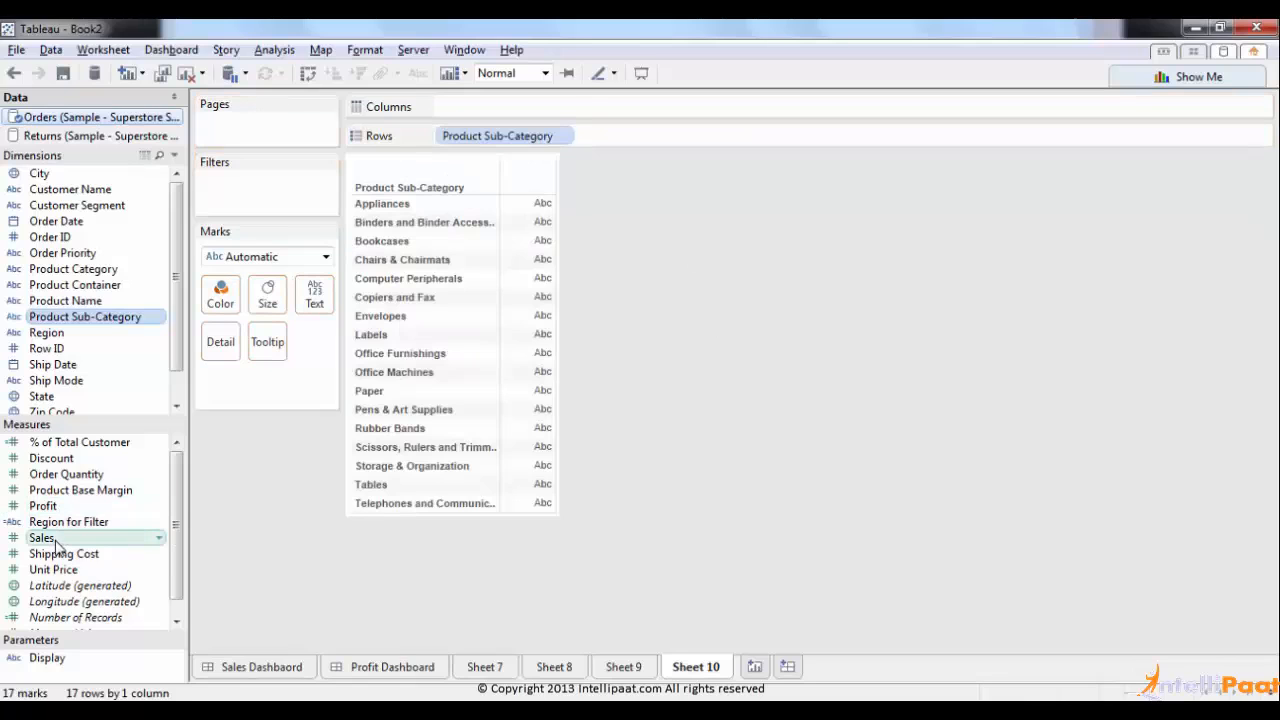
left_click_drag(48, 541, 524, 119)
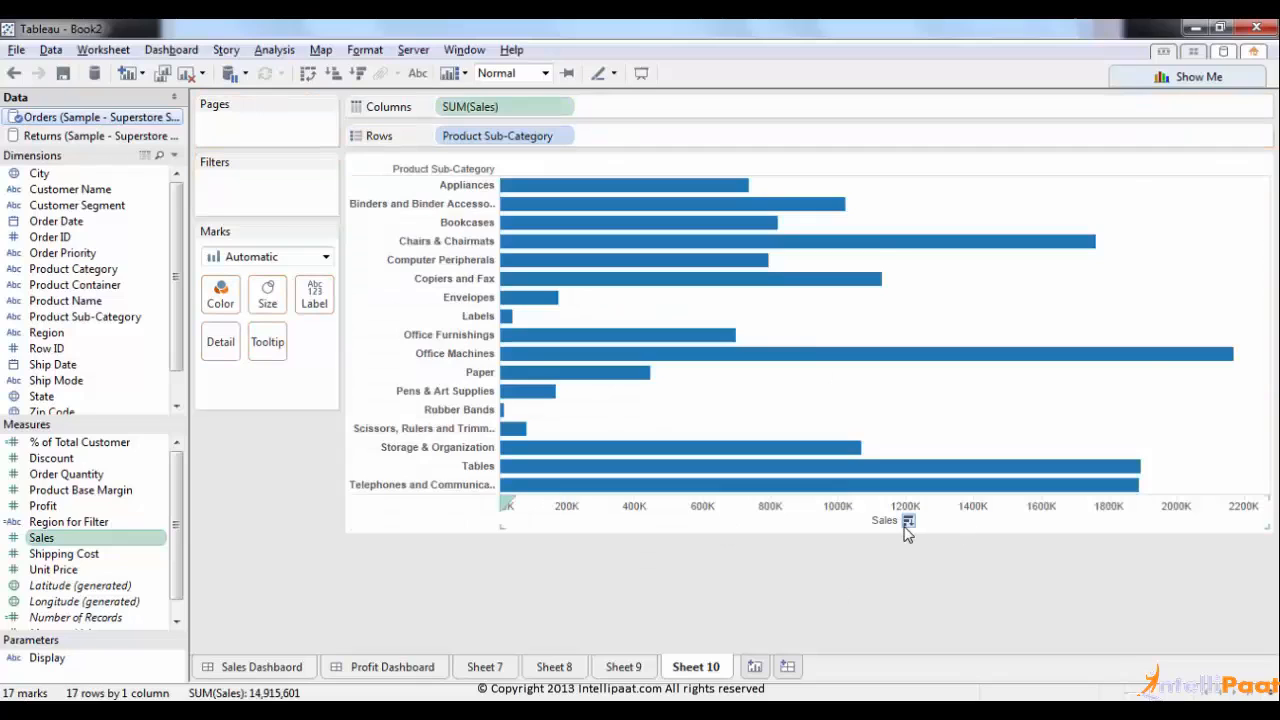
left_click(907, 522)
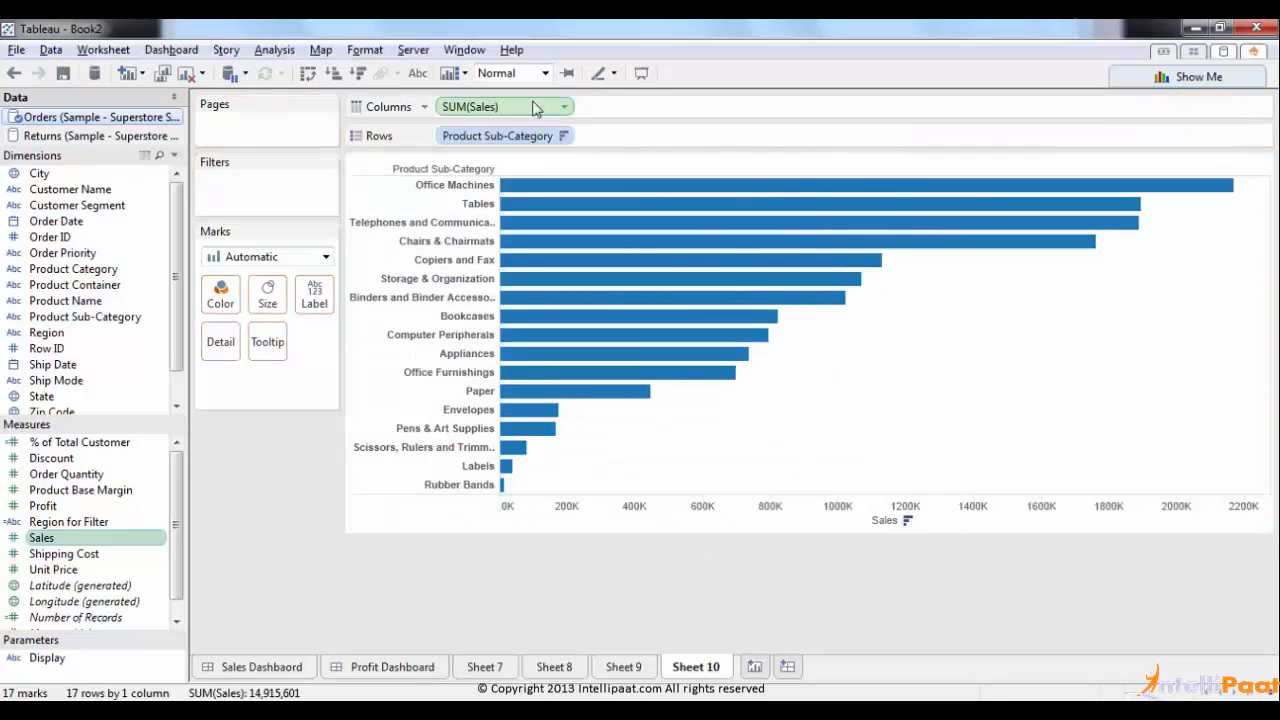
Step: Filter Product Sub-Category to the top 3 by sum of Sales
mouse_move(536, 205)
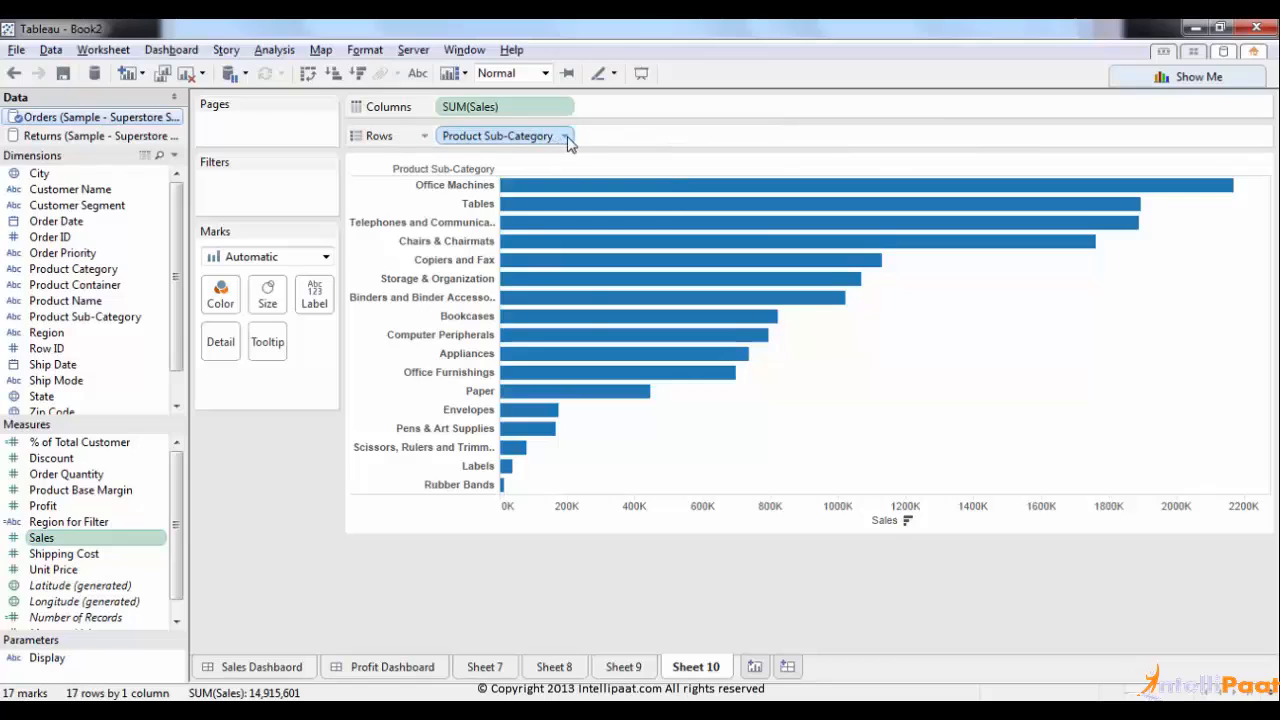
left_click(566, 137)
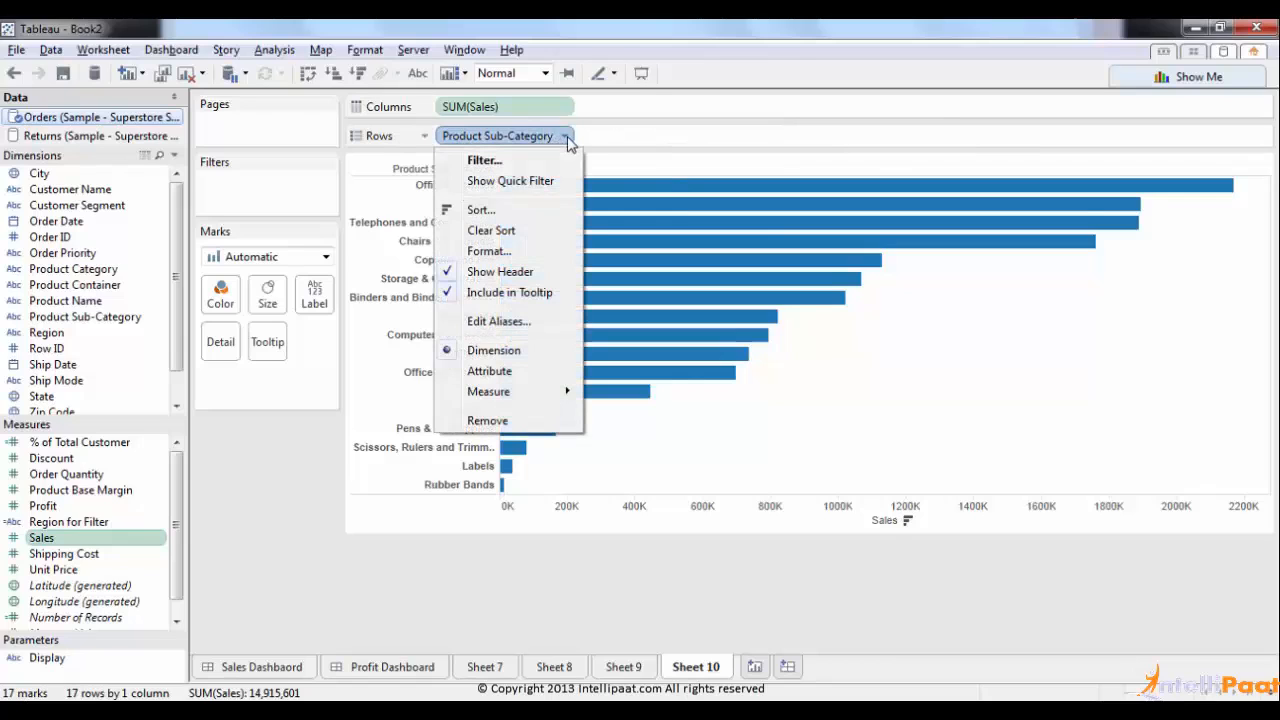
left_click(507, 166)
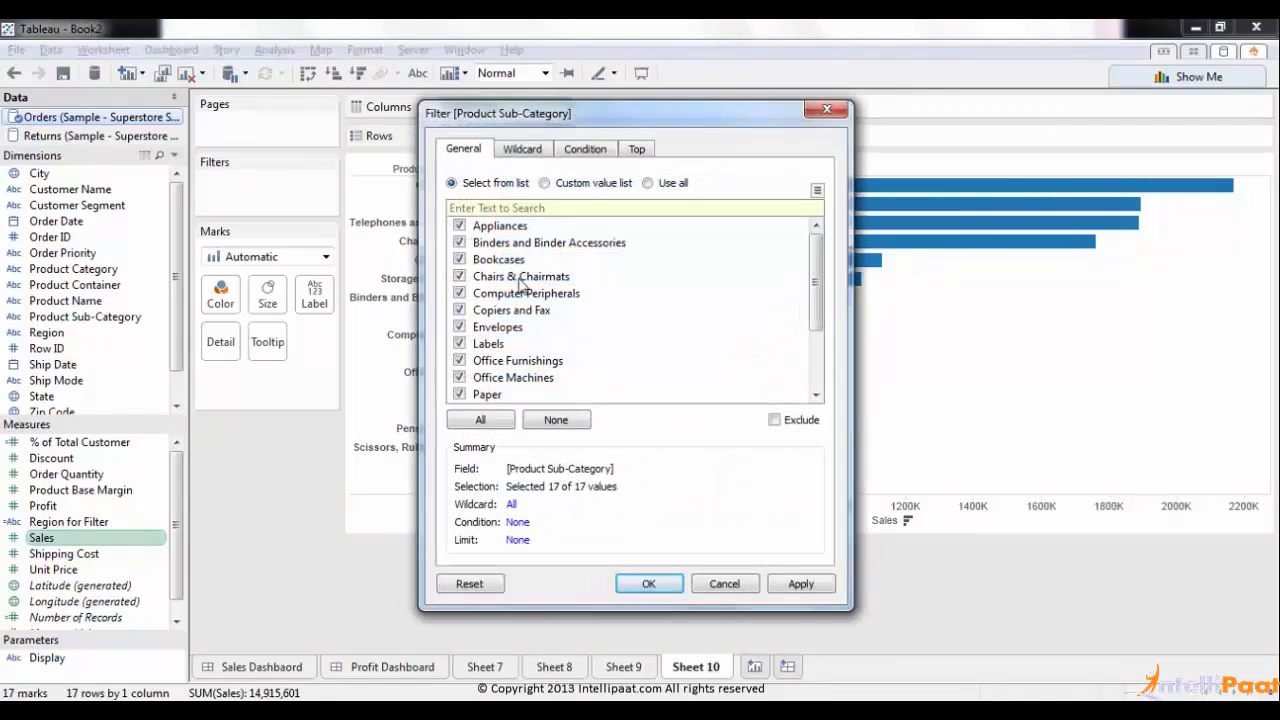
left_click(633, 152)
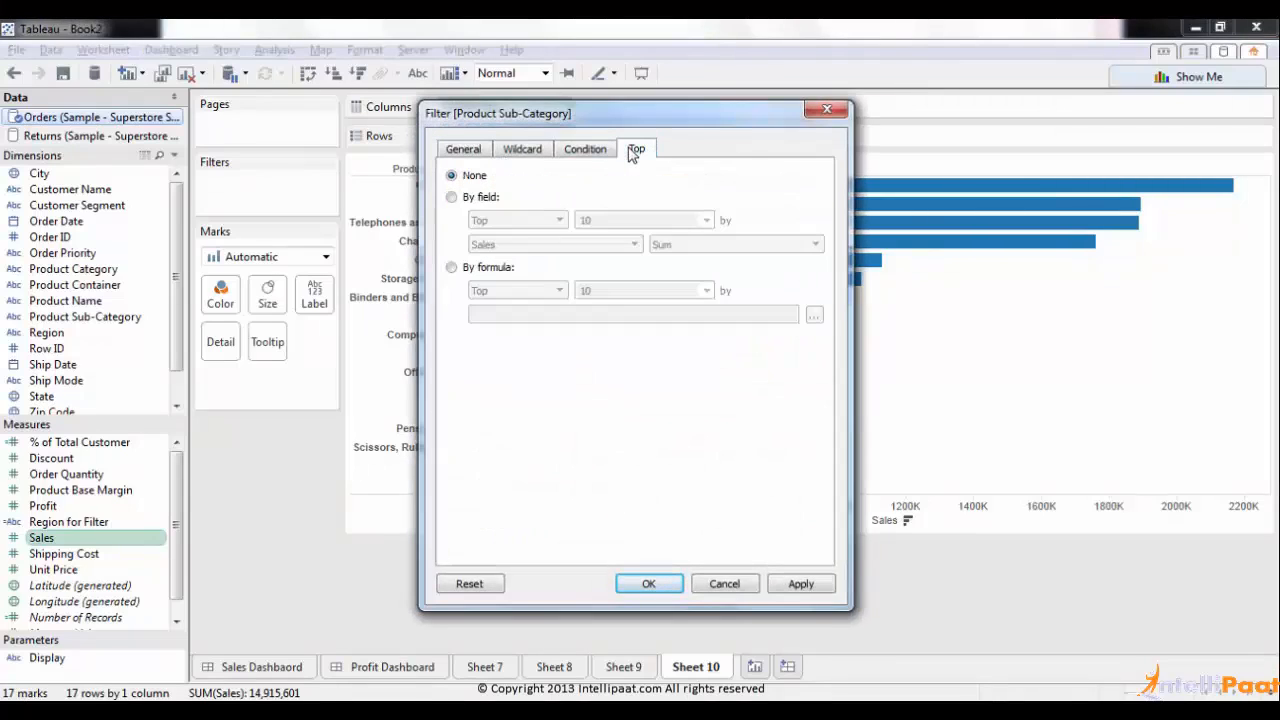
left_click(455, 198)
double_click(594, 216)
type("3")
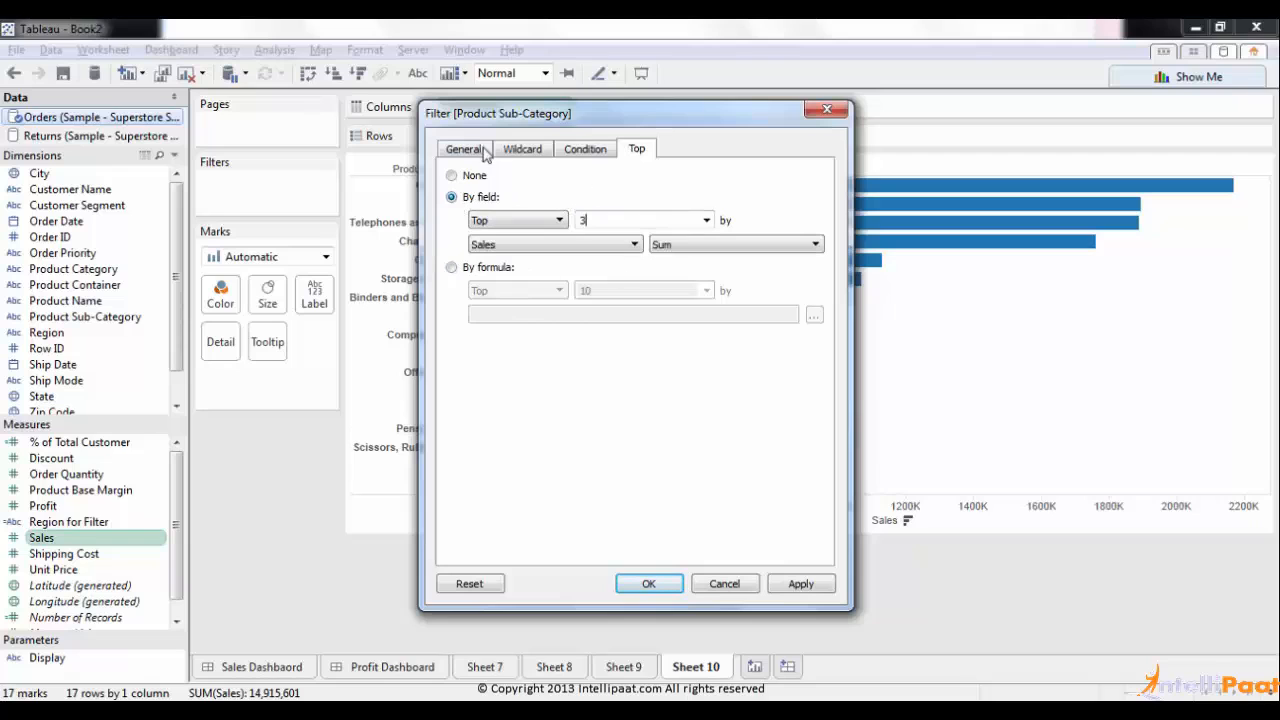
left_click_drag(534, 122, 587, 292)
left_click(563, 418)
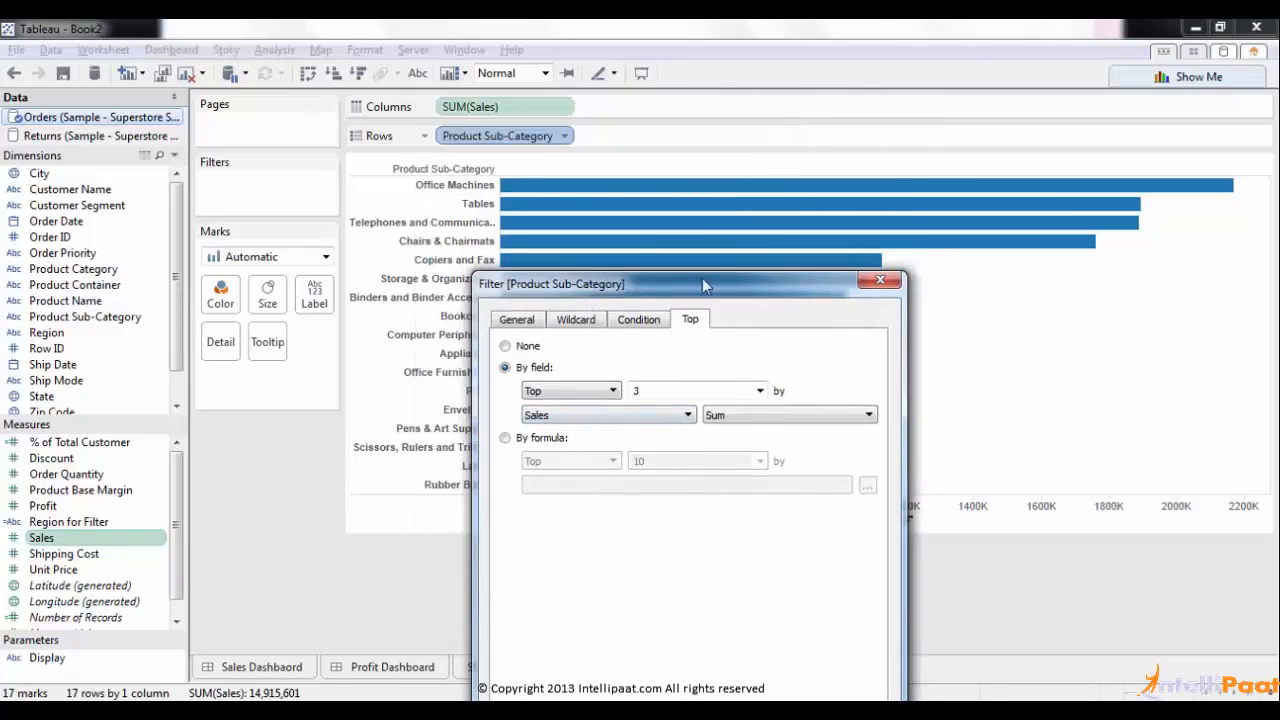
left_click_drag(708, 290, 689, 35)
left_click(714, 507)
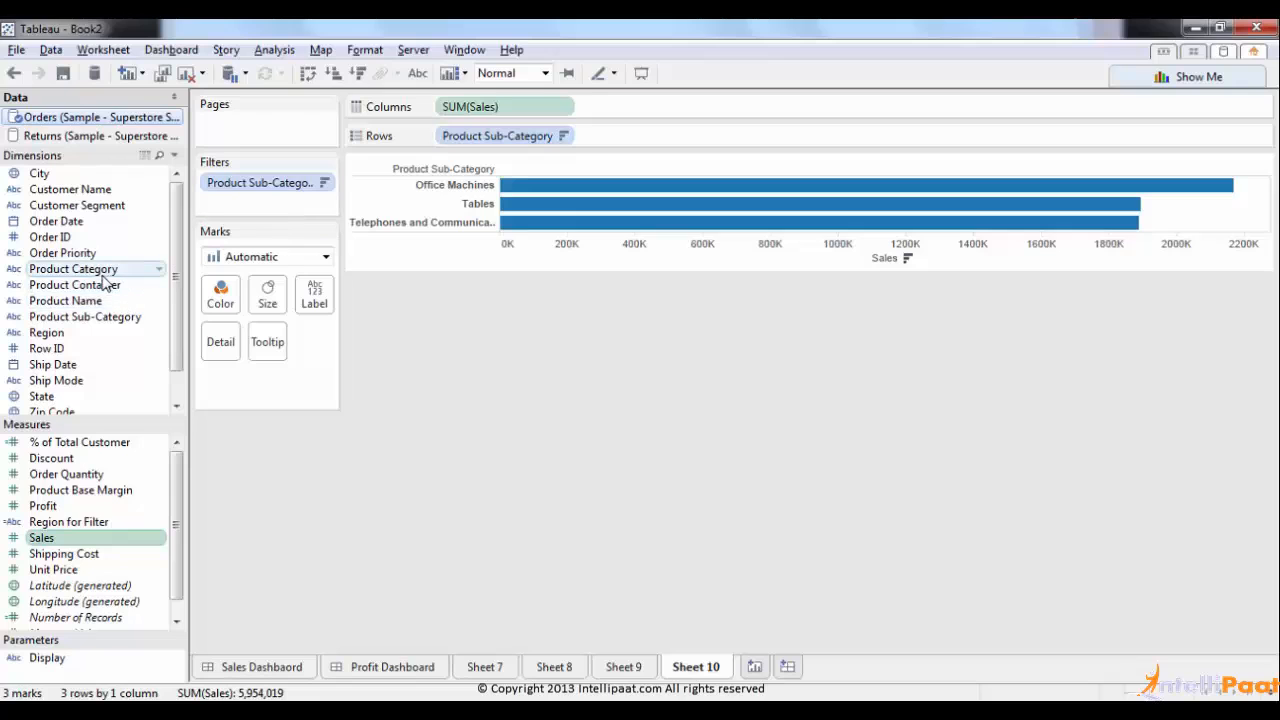
Step: Add a Product Category filter with all categories selected and show it as a quick filter
left_click_drag(86, 274, 253, 208)
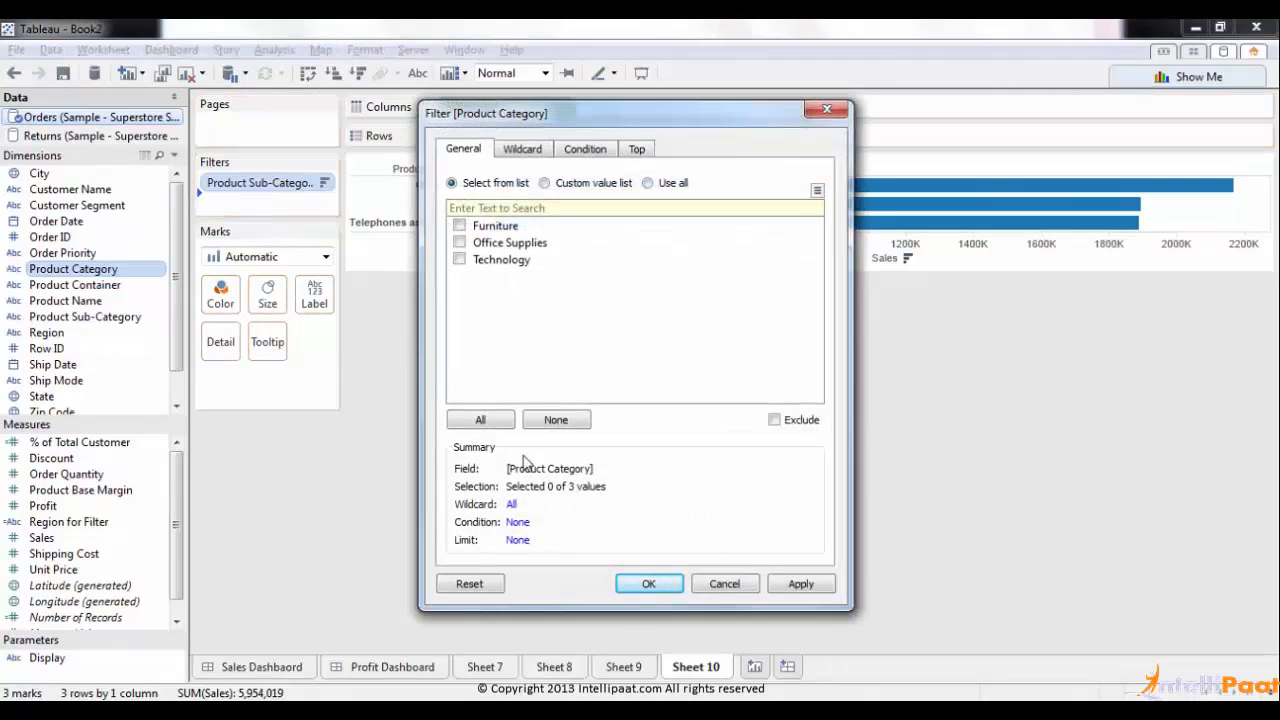
left_click(486, 423)
left_click(647, 583)
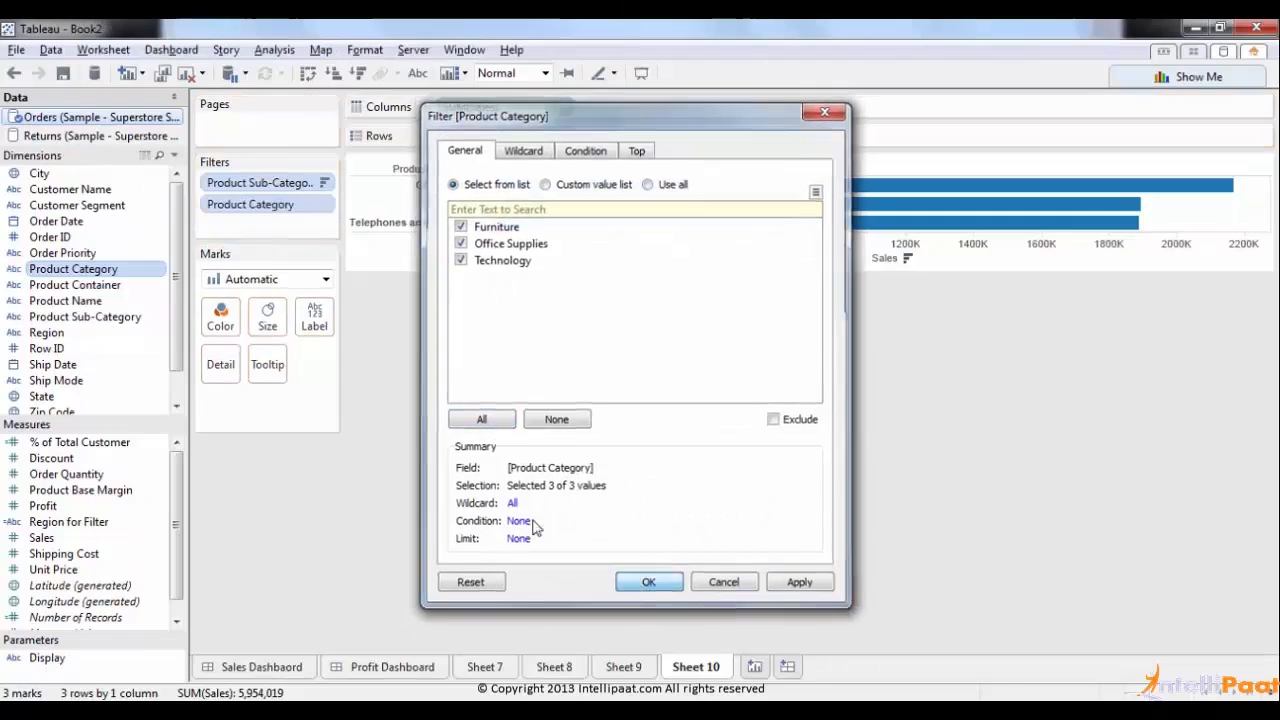
left_click(322, 205)
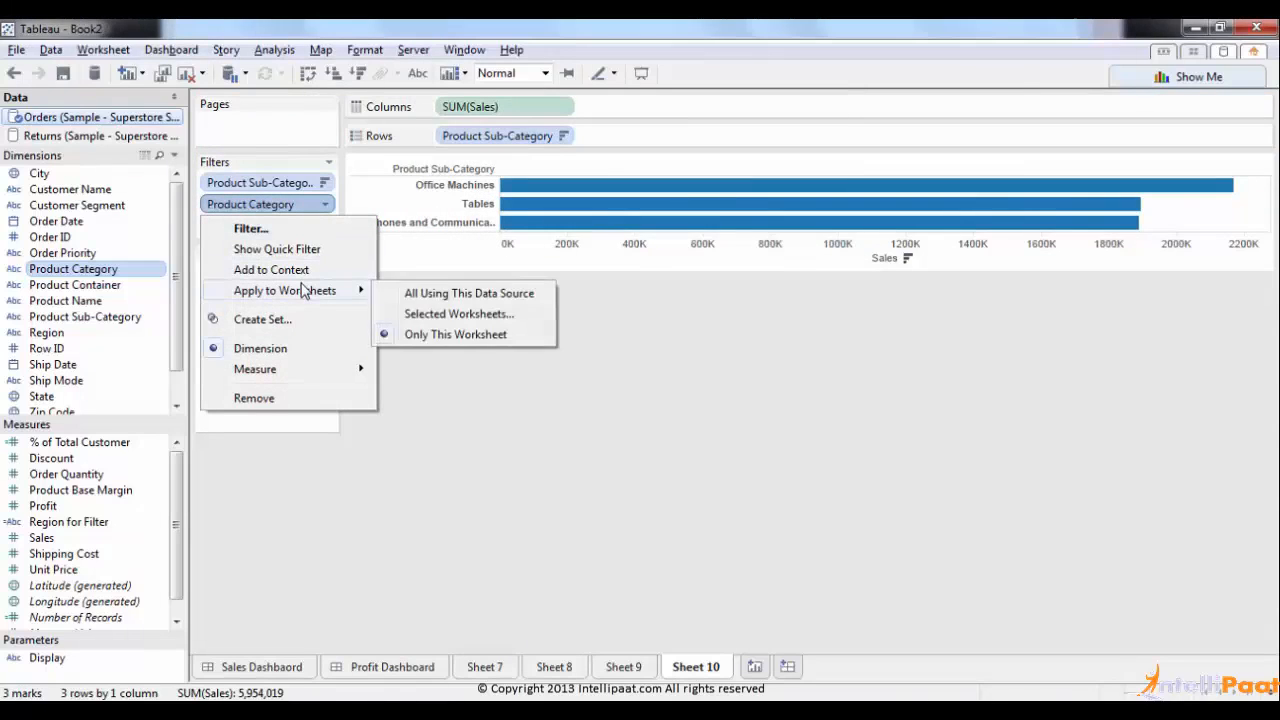
left_click(300, 250)
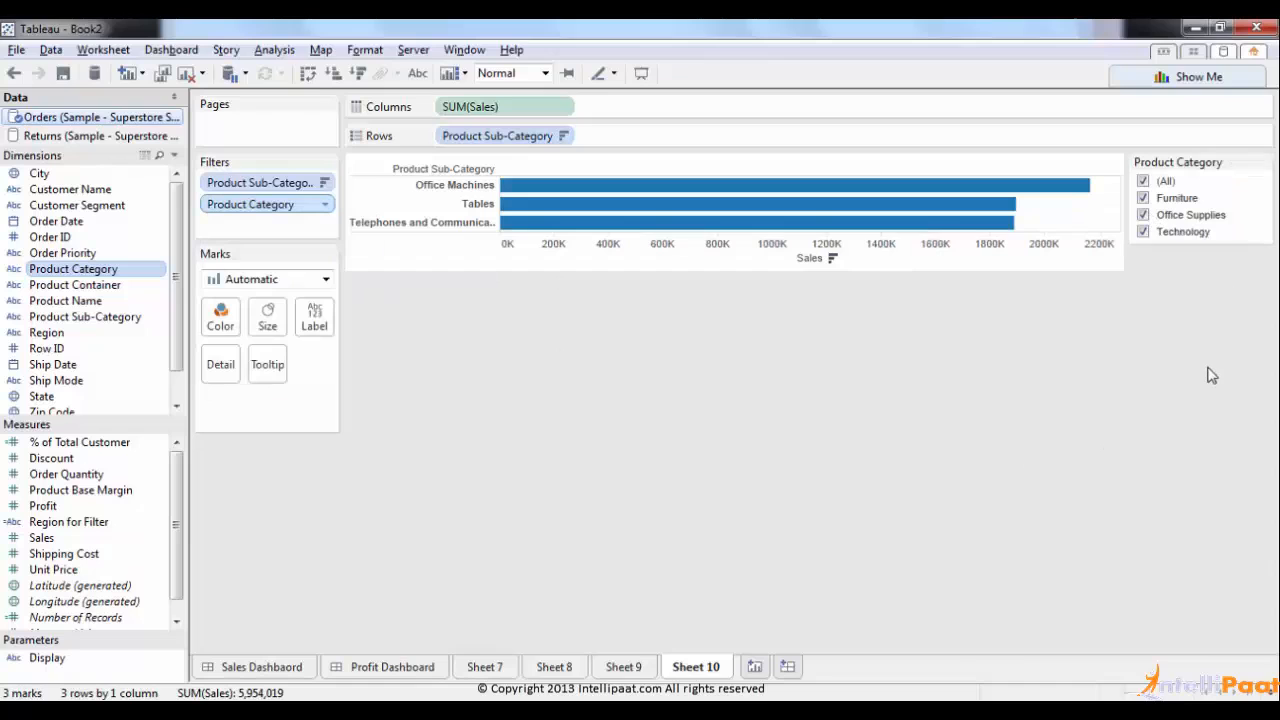
Step: Change the Product Category quick filter to a single-value dropdown set to Furniture, and widen the chart's row header column
left_click(1264, 163)
left_click(1166, 365)
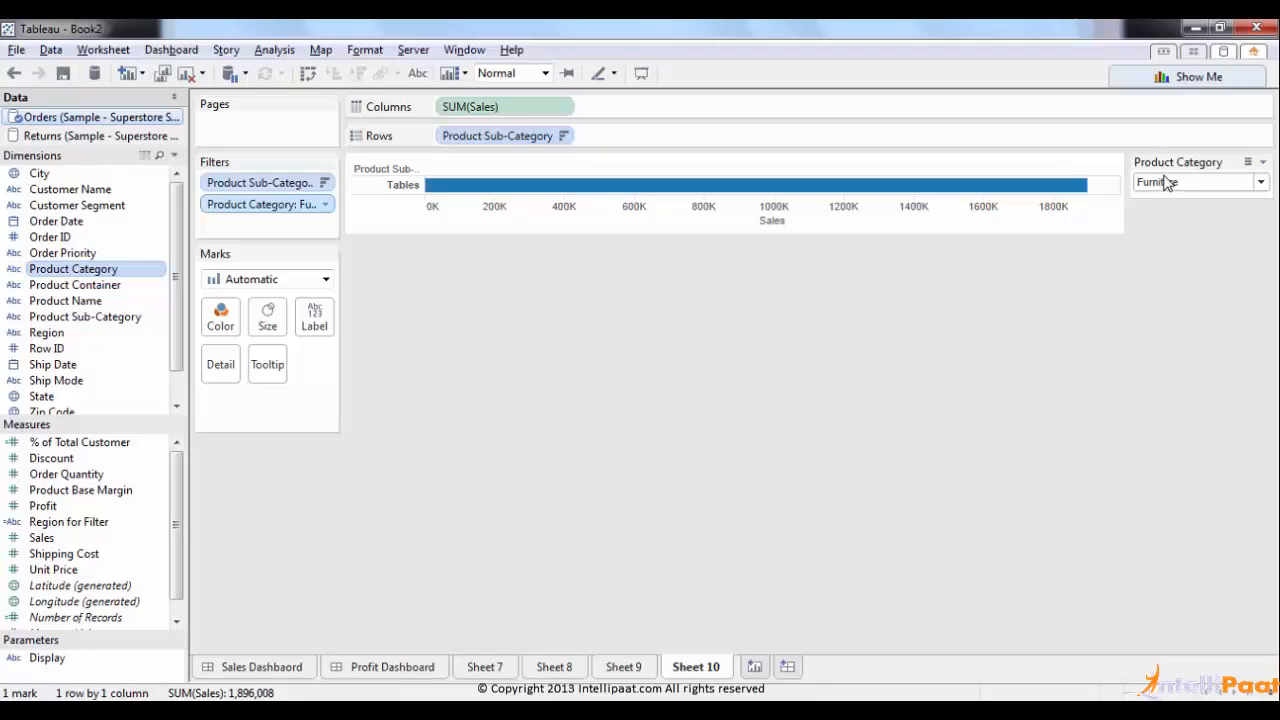
mouse_move(424, 190)
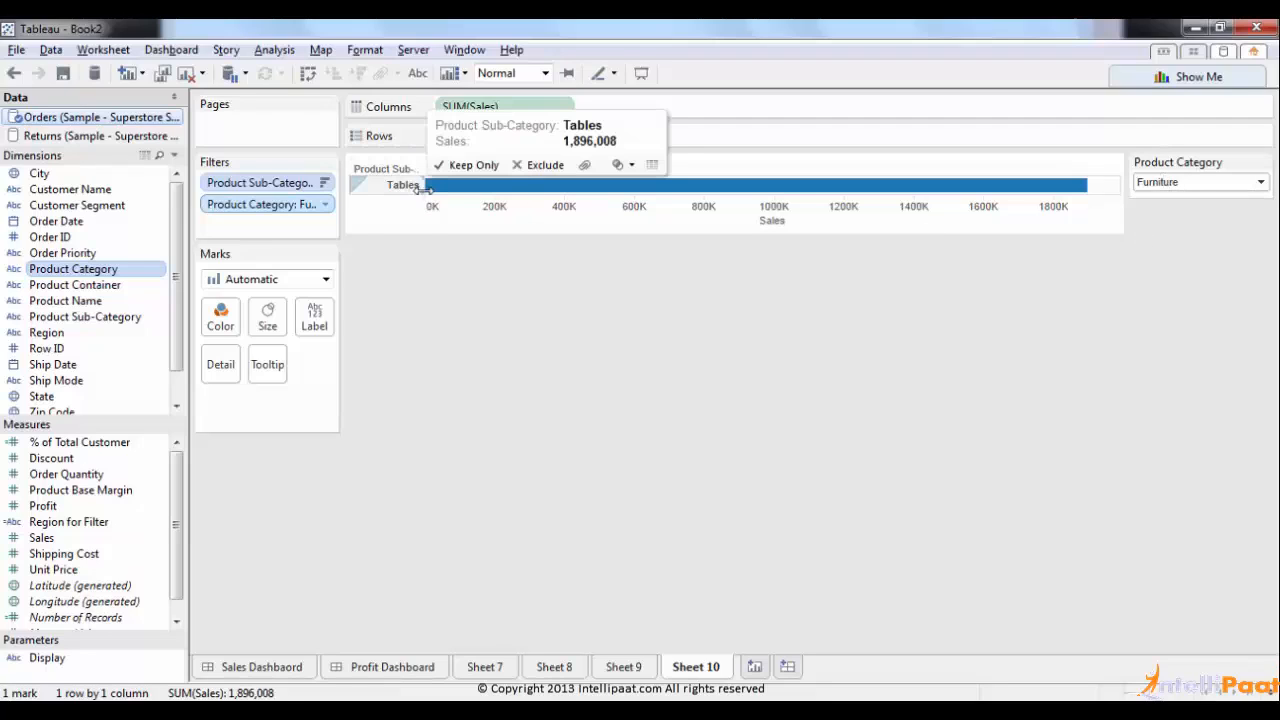
left_click_drag(424, 190, 481, 190)
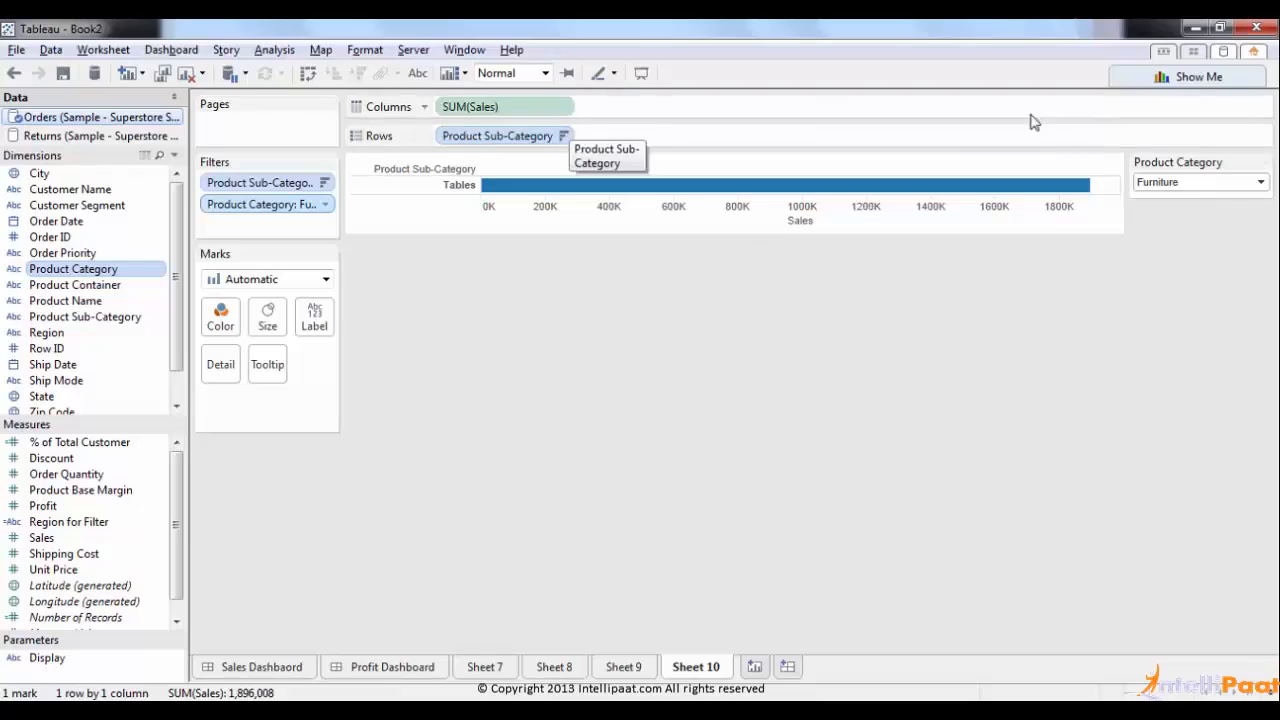
Step: View the top sub-categories for Office Supplies and Technology, and reset the Product Category quick filter to All
left_click(1195, 190)
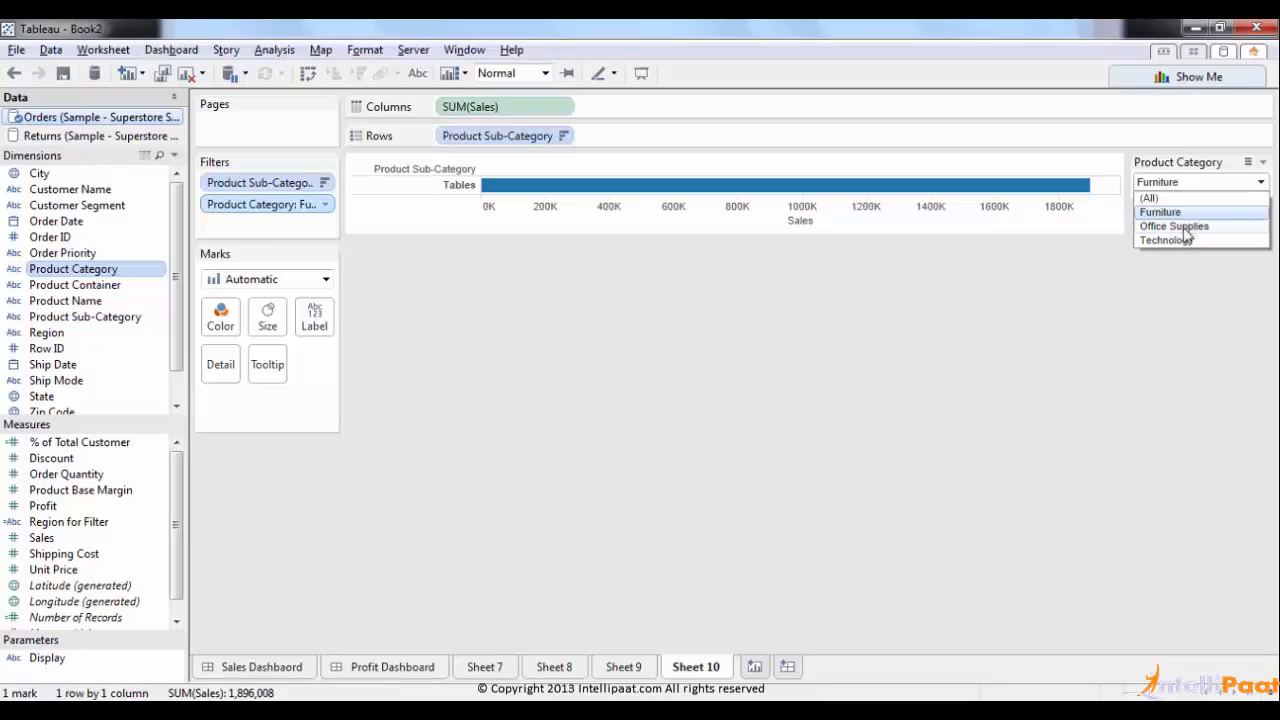
left_click(1187, 227)
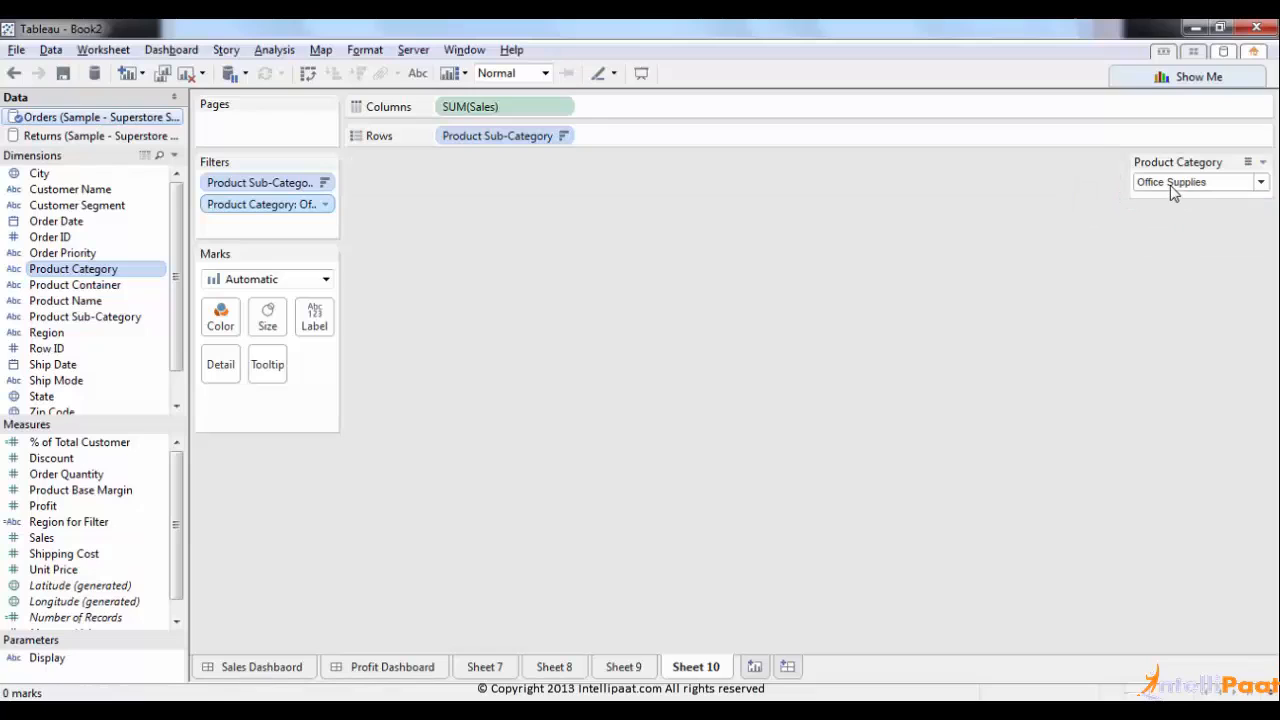
left_click(1174, 190)
left_click(1166, 241)
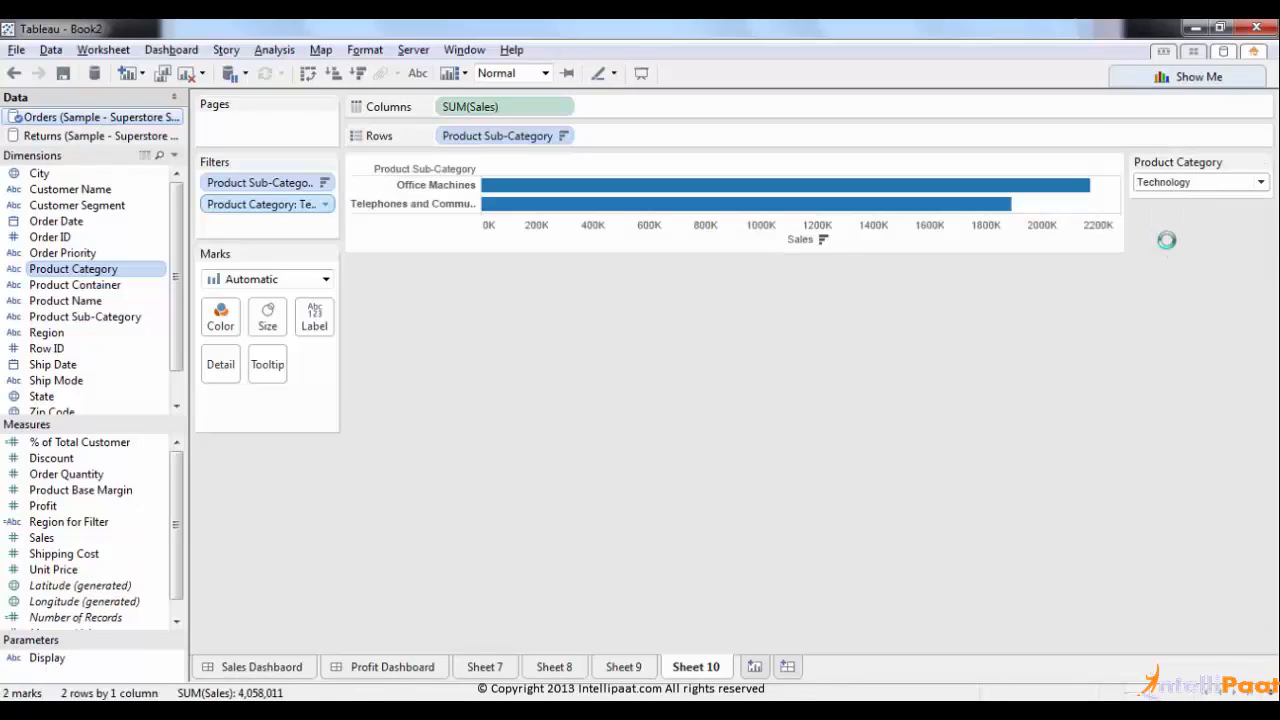
left_click(1170, 184)
left_click(1164, 202)
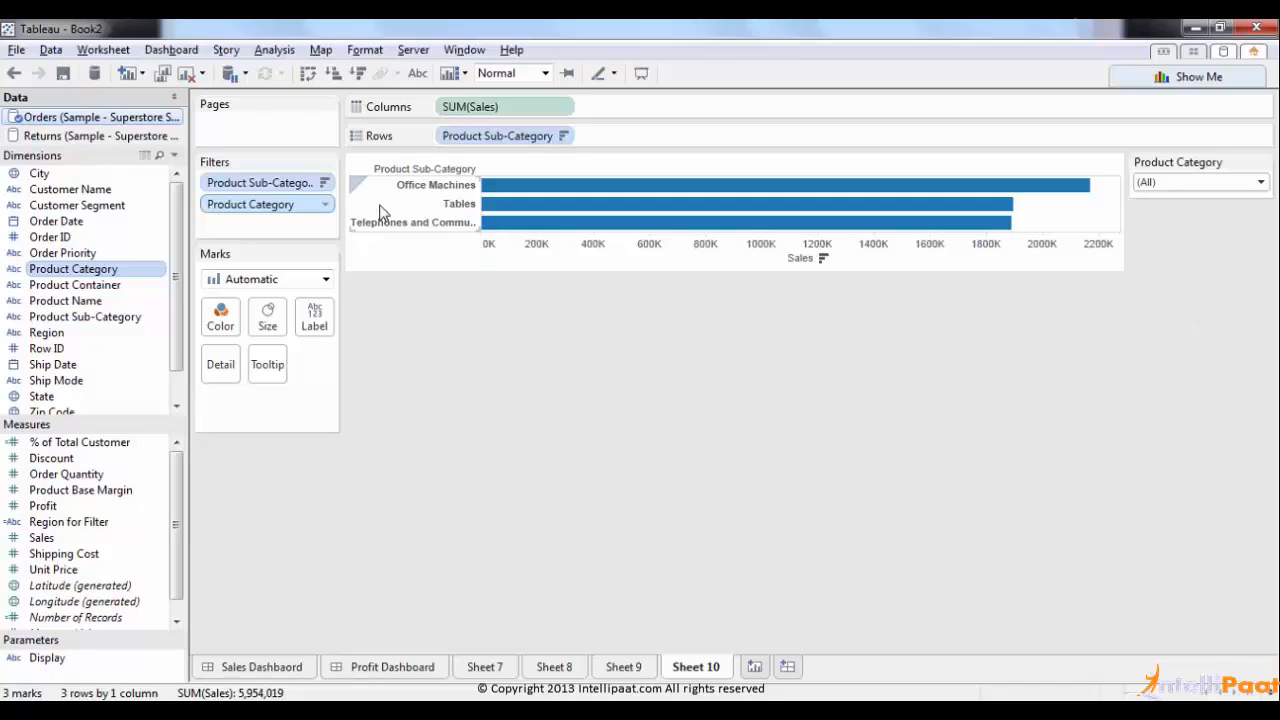
Step: Add the Product Category filter to context and filter the chart to Furniture
left_click(327, 205)
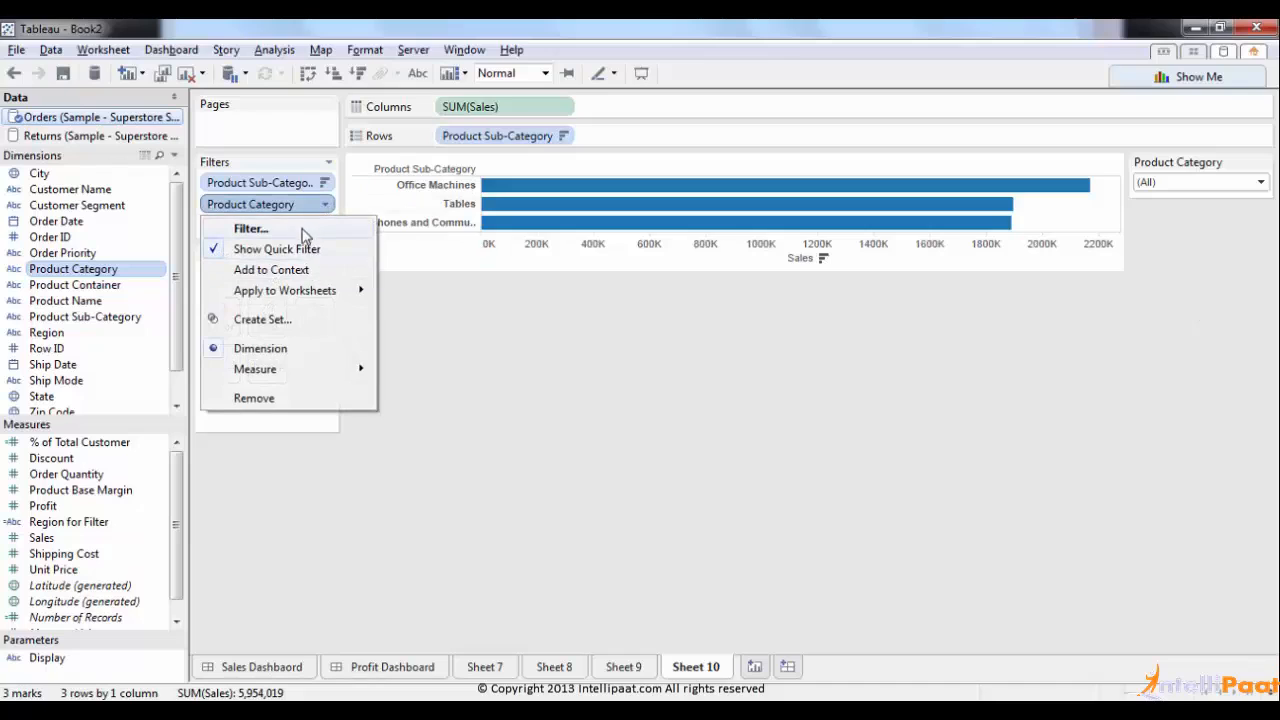
left_click(271, 270)
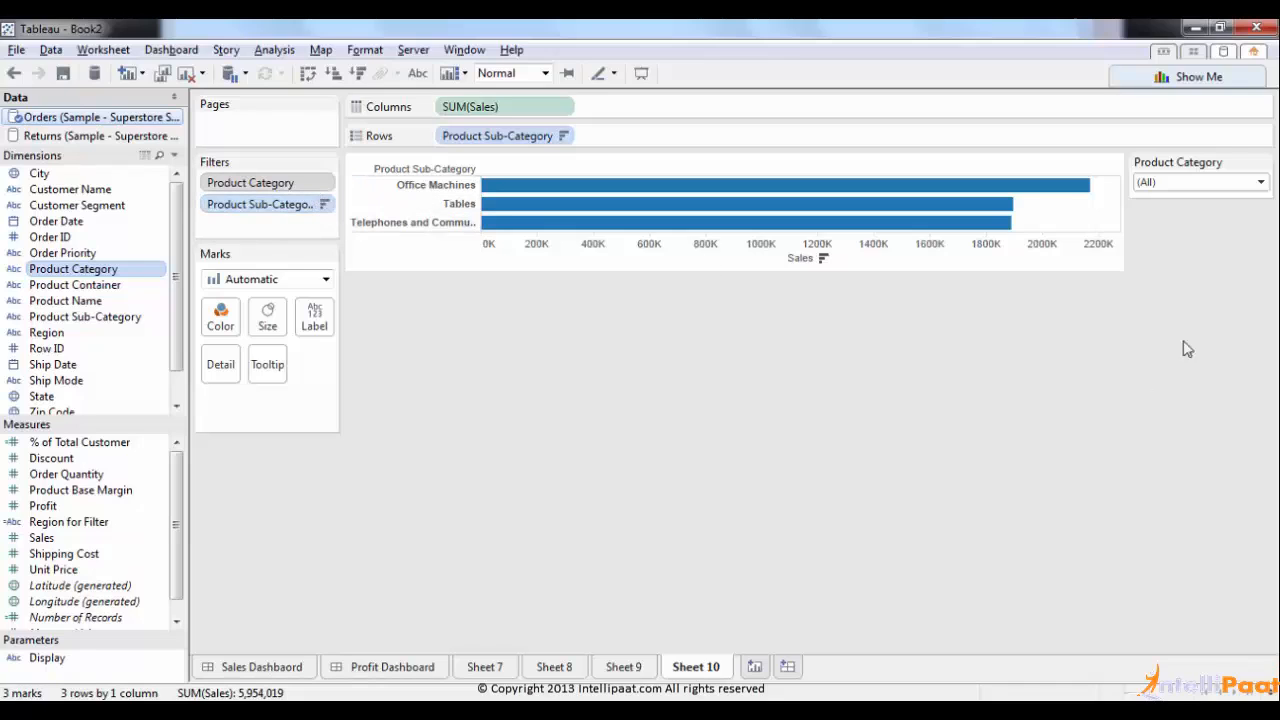
left_click(1260, 184)
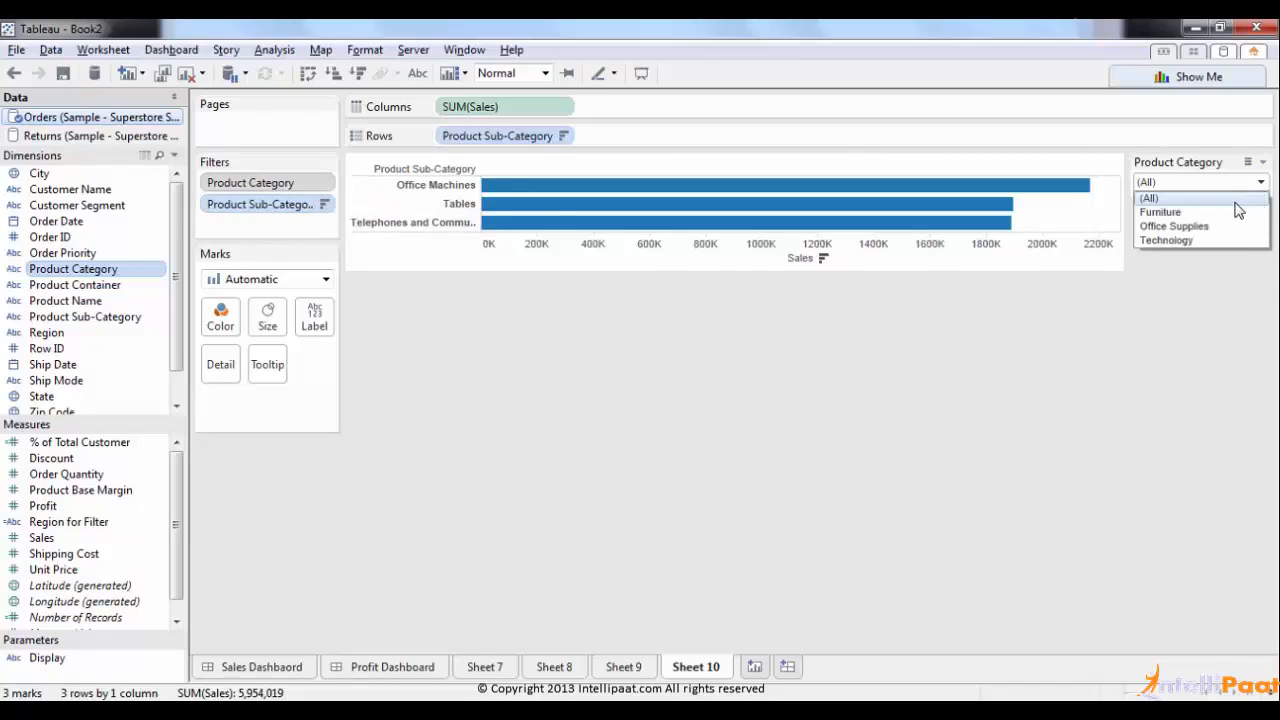
left_click(1160, 212)
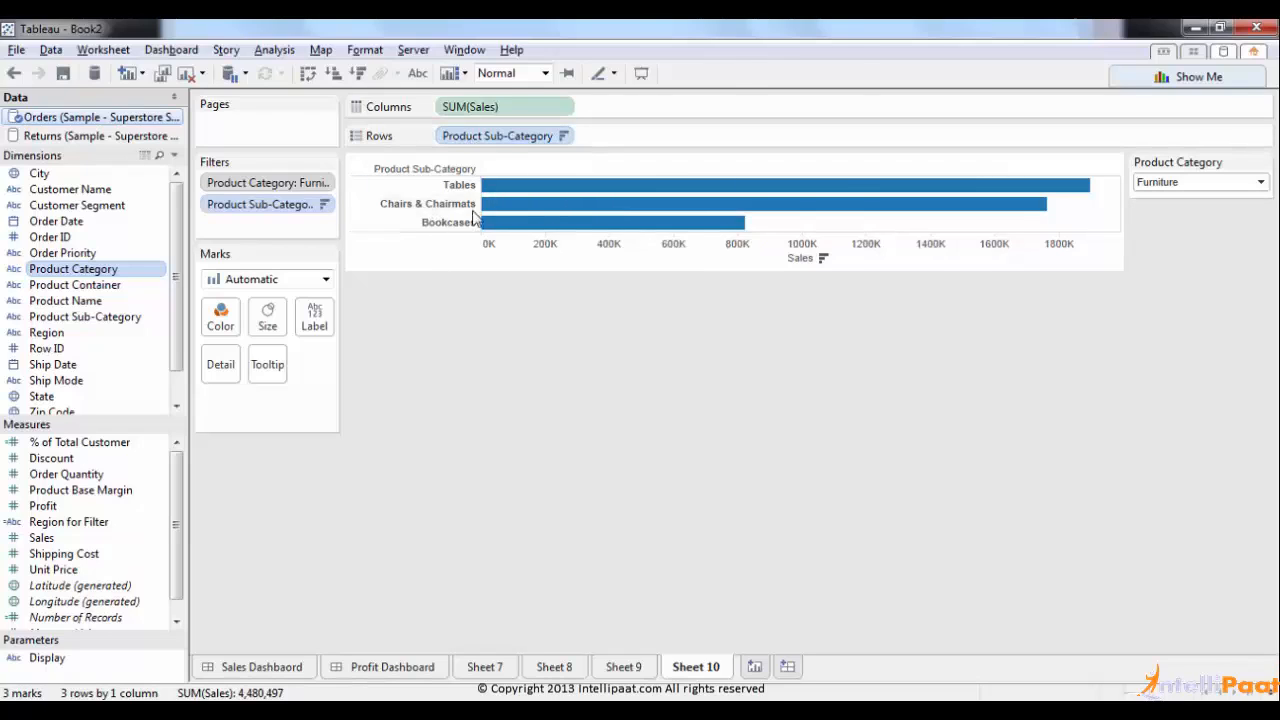
Step: Filter Product Category to Office Supplies and to Technology, checking the top sub-categories for each
left_click(1261, 186)
left_click(1220, 226)
left_click(1222, 182)
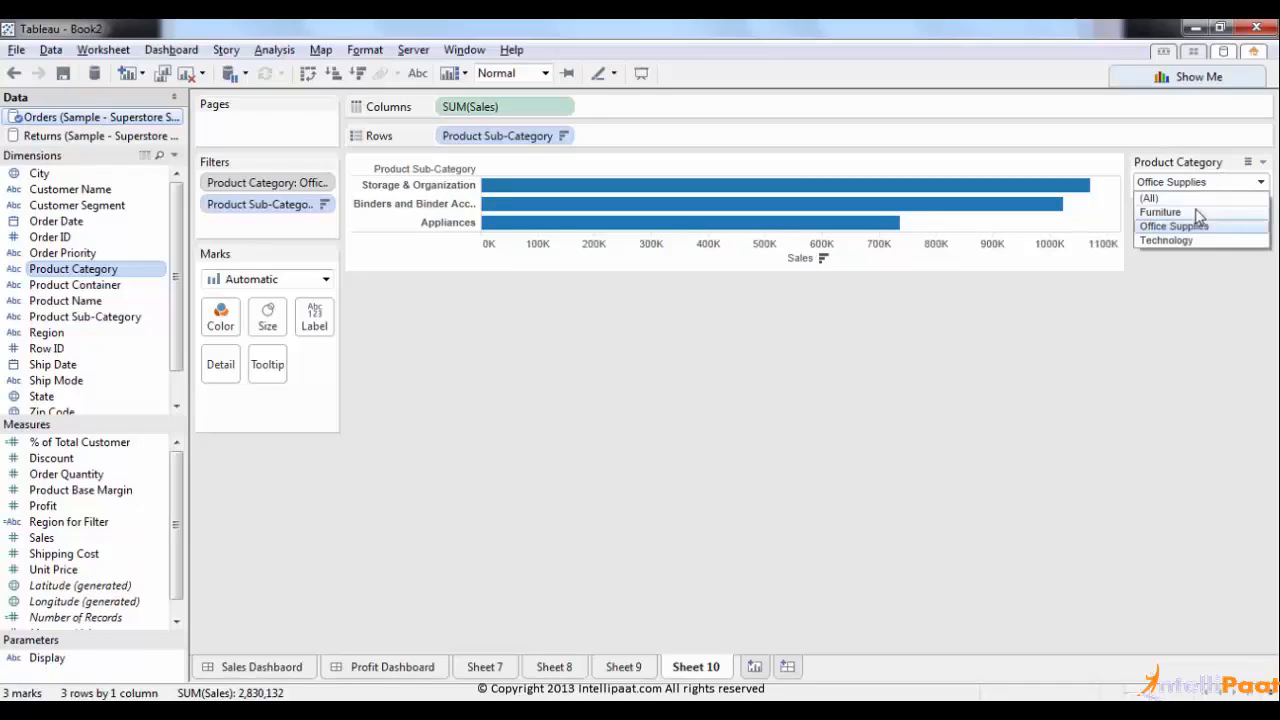
left_click(1180, 240)
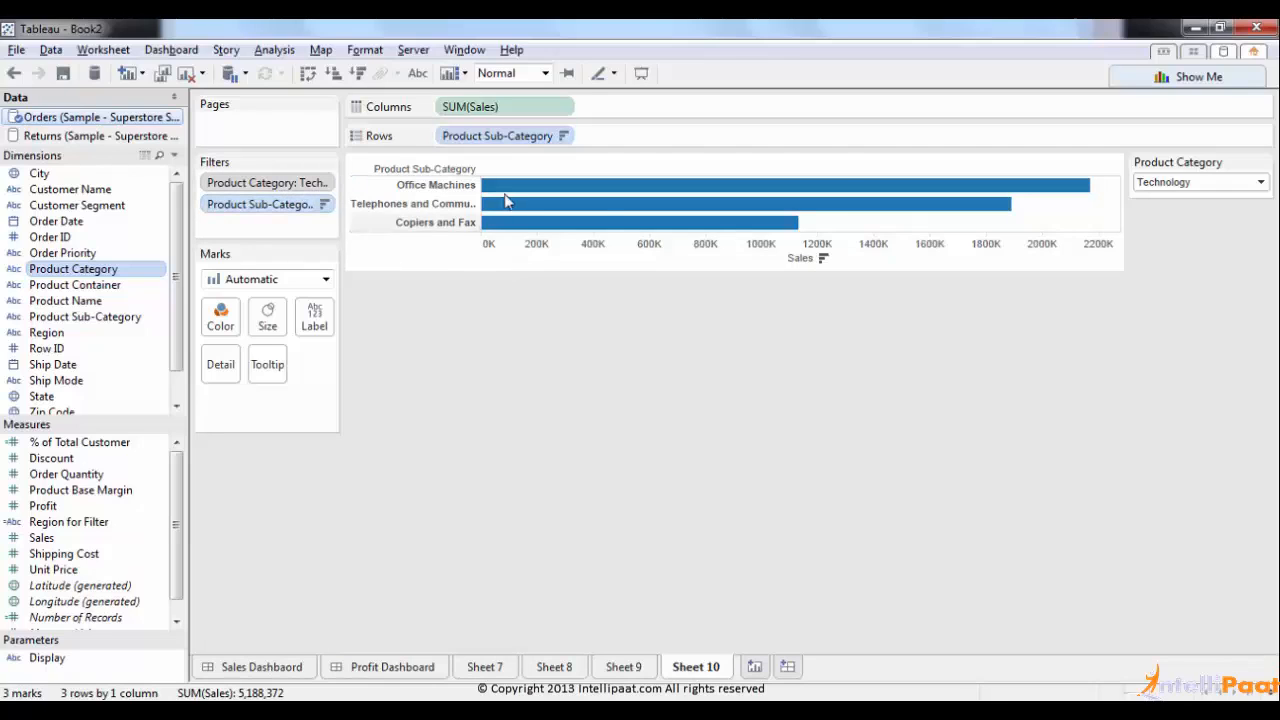
mouse_move(604, 226)
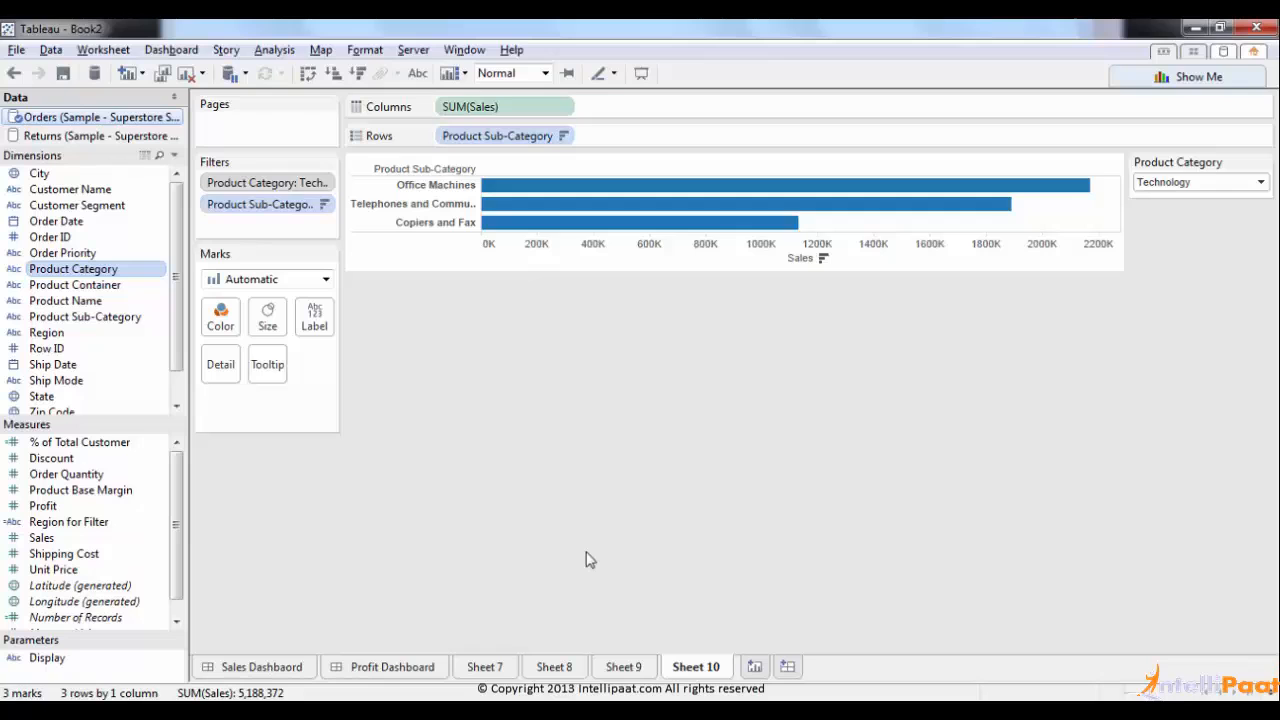
Step: Switch to the Assignment slide to read the task list and return to the Tableau workbook
key("alt+Tab")
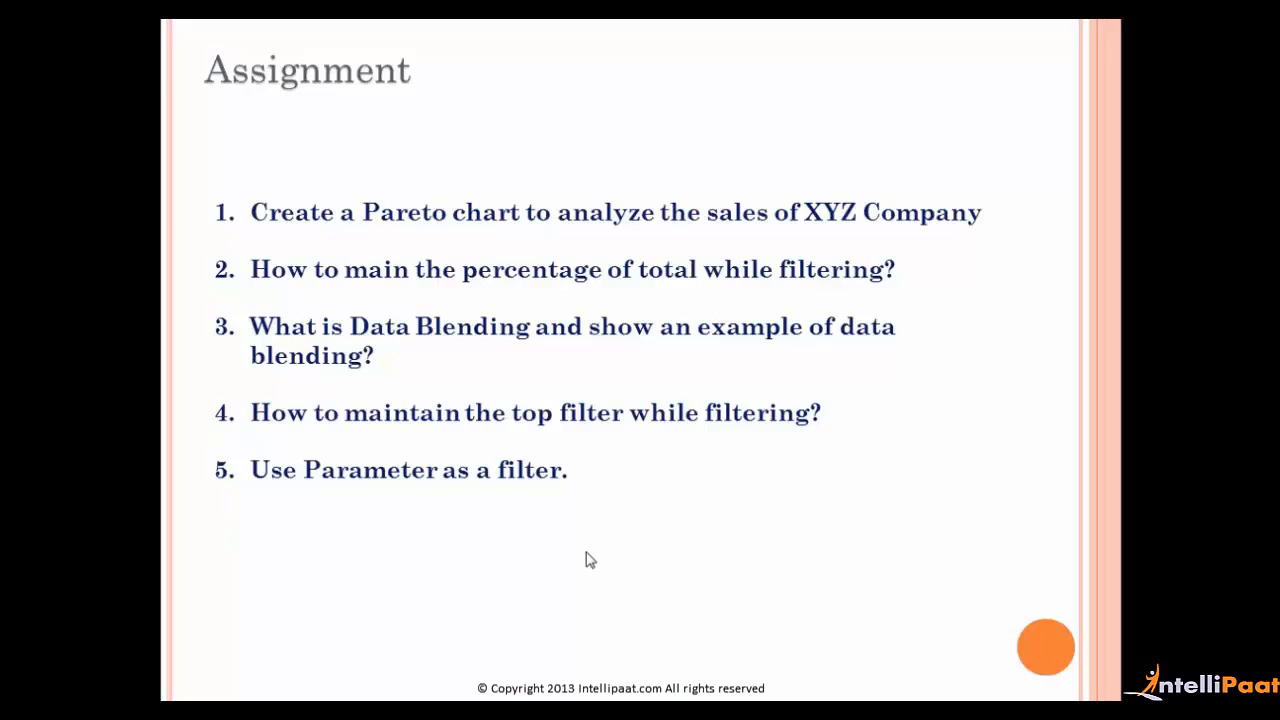
key("alt+Tab")
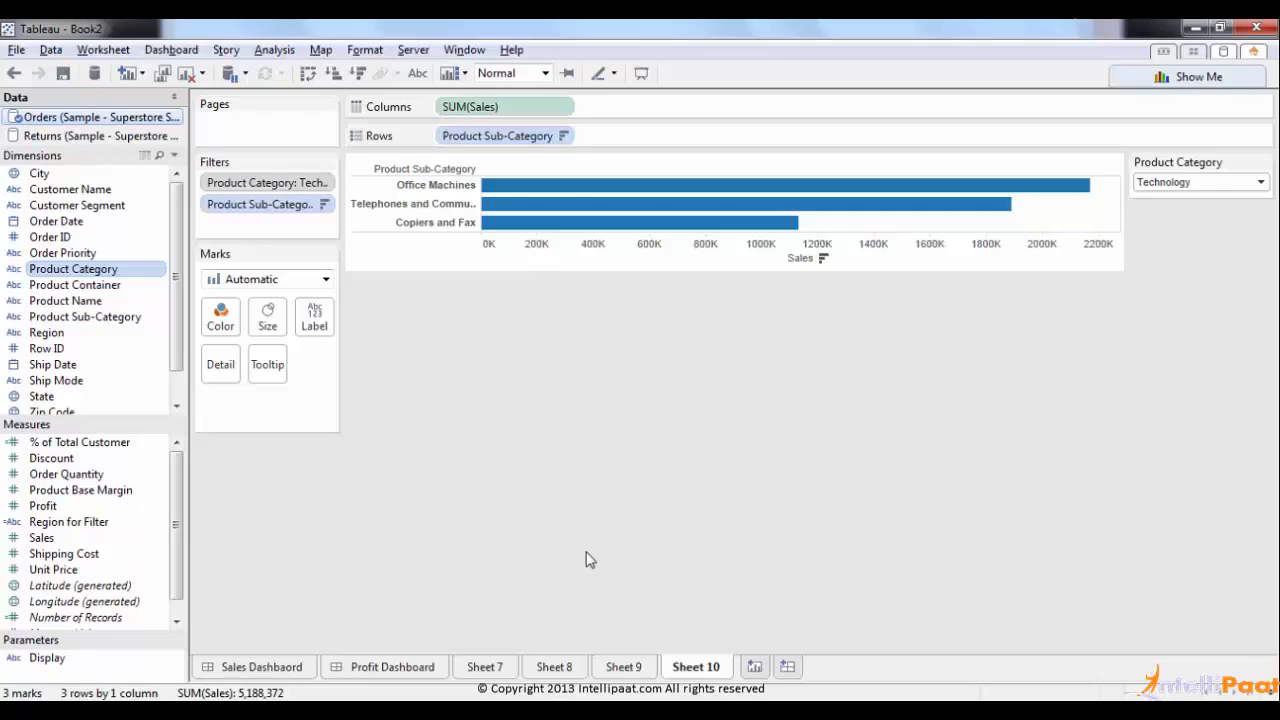
Step: In a new worksheet, build a treemap of Sales by Customer Segment and Product Sub-Category
left_click(757, 666)
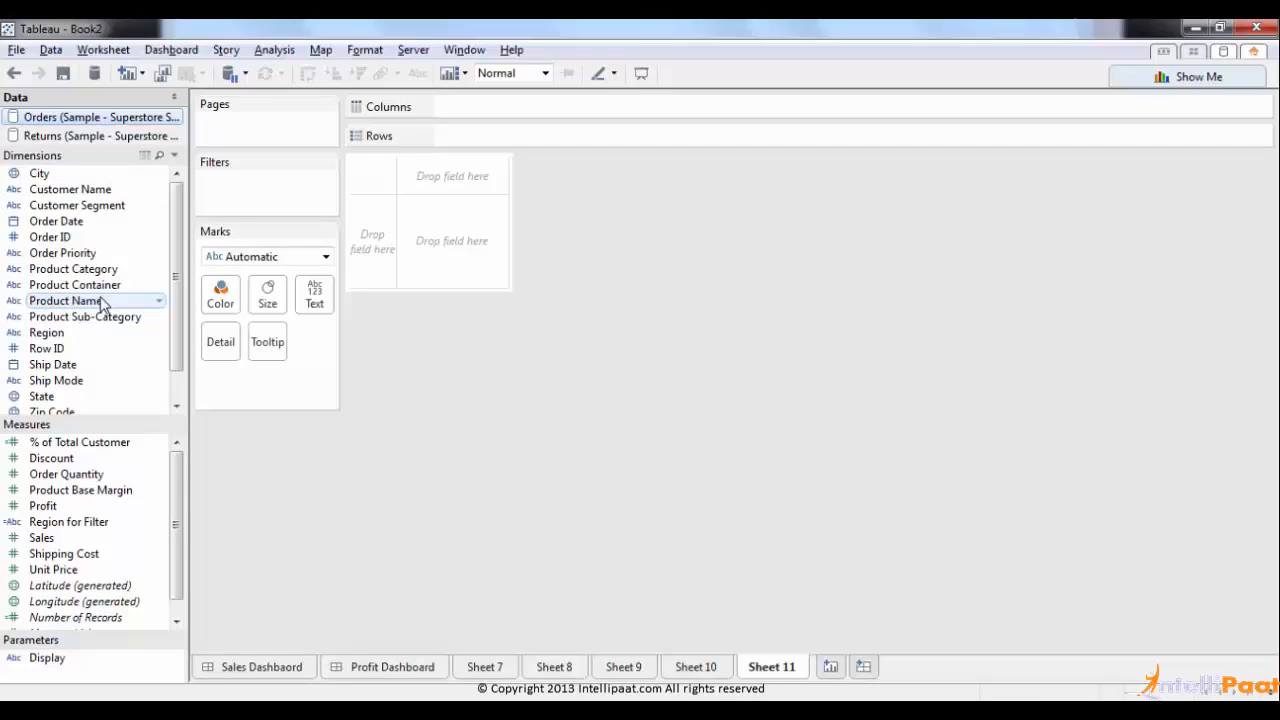
left_click(85, 209)
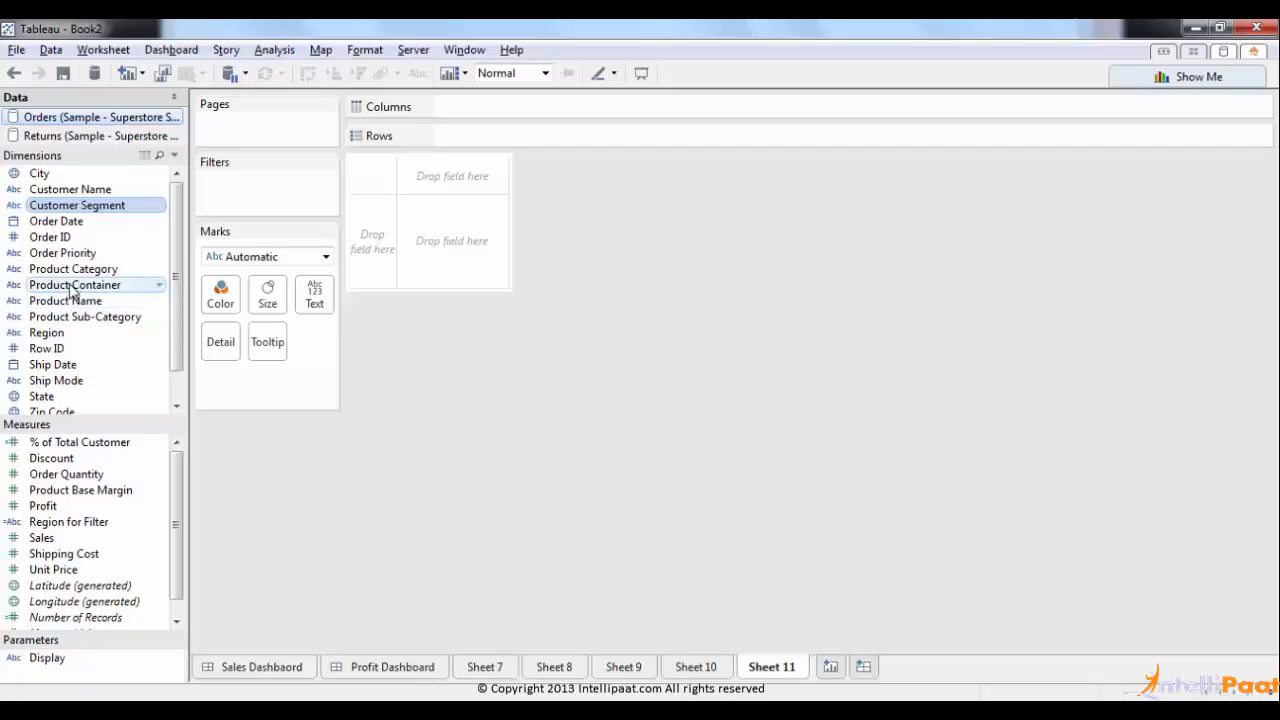
left_click(1183, 78)
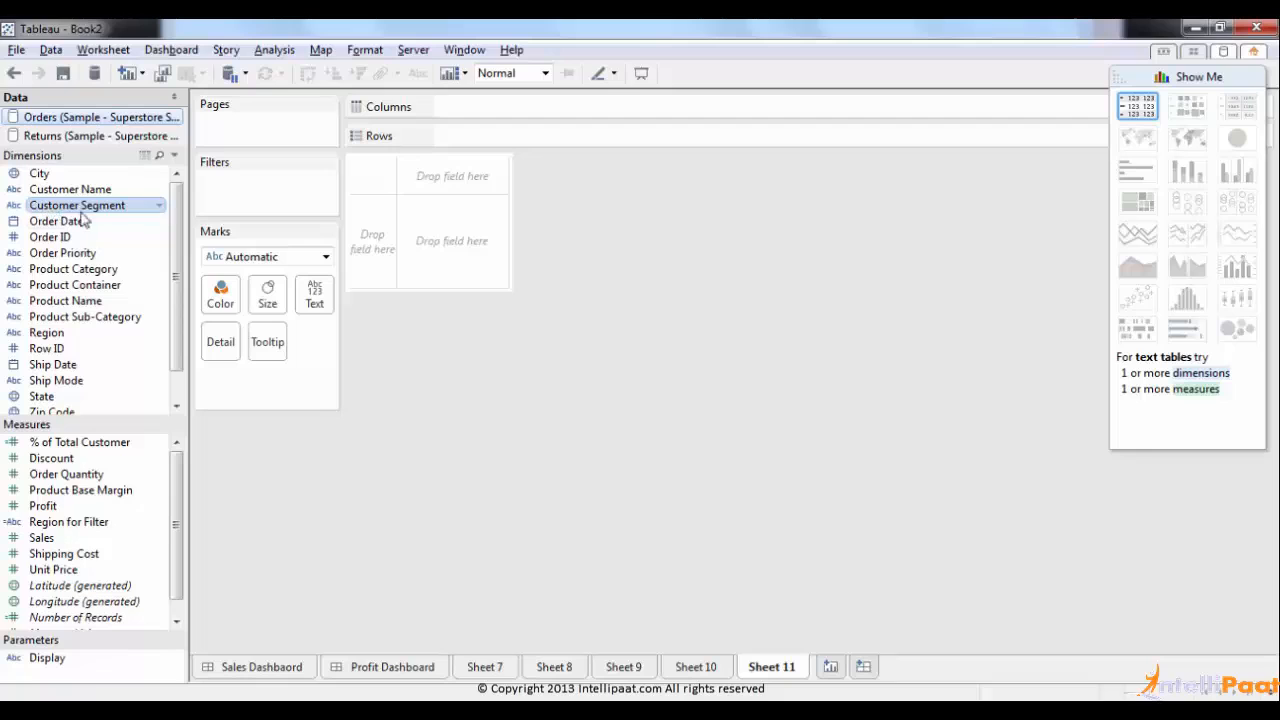
left_click(104, 318, "ctrl")
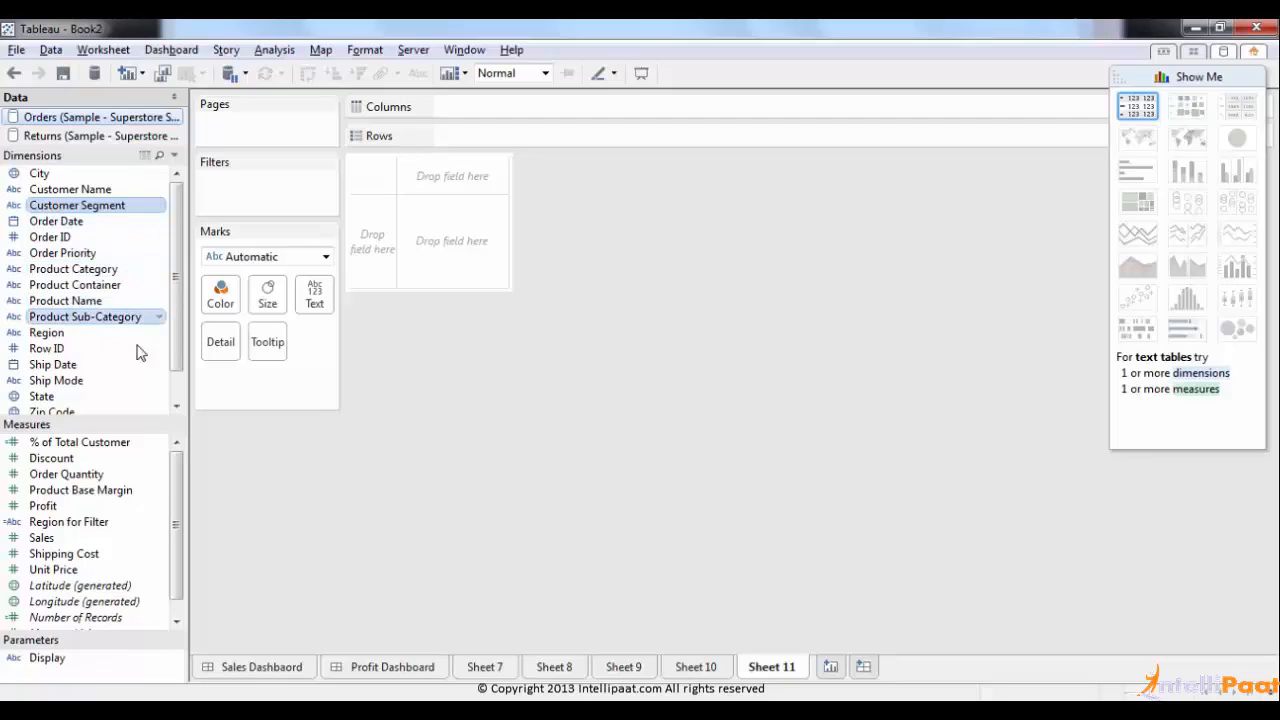
left_click(42, 538, "ctrl")
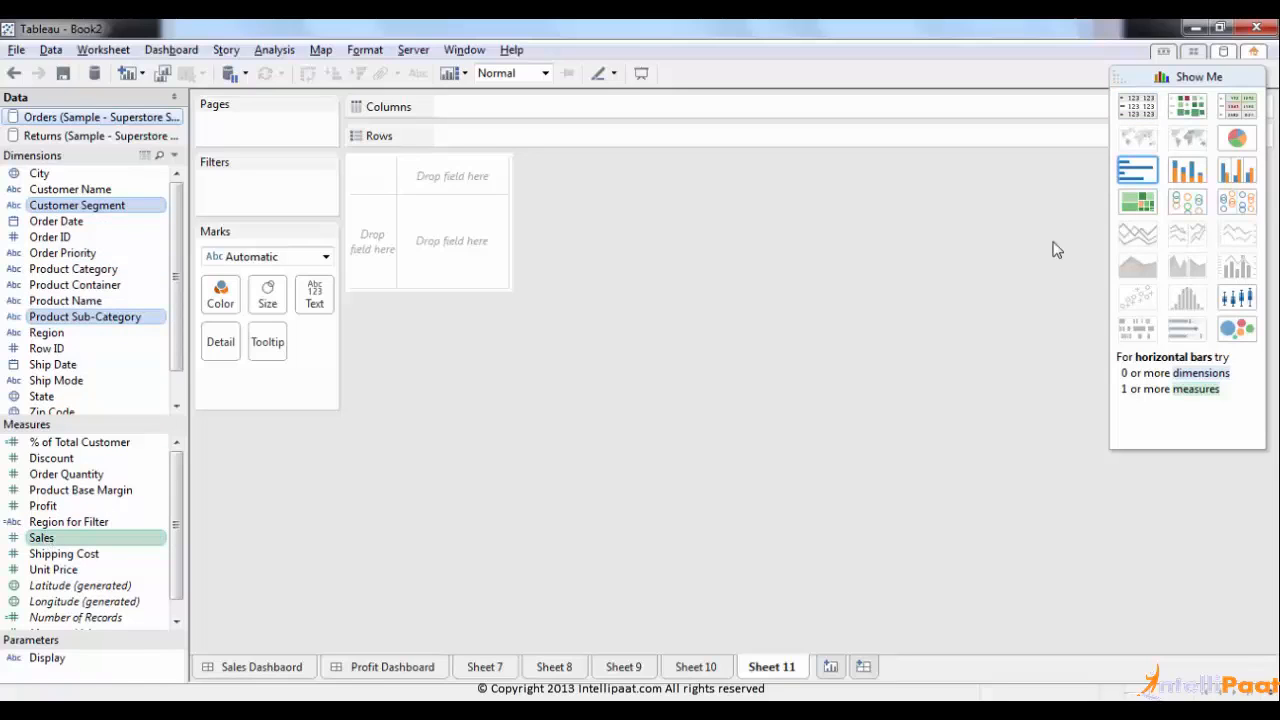
left_click(1137, 204)
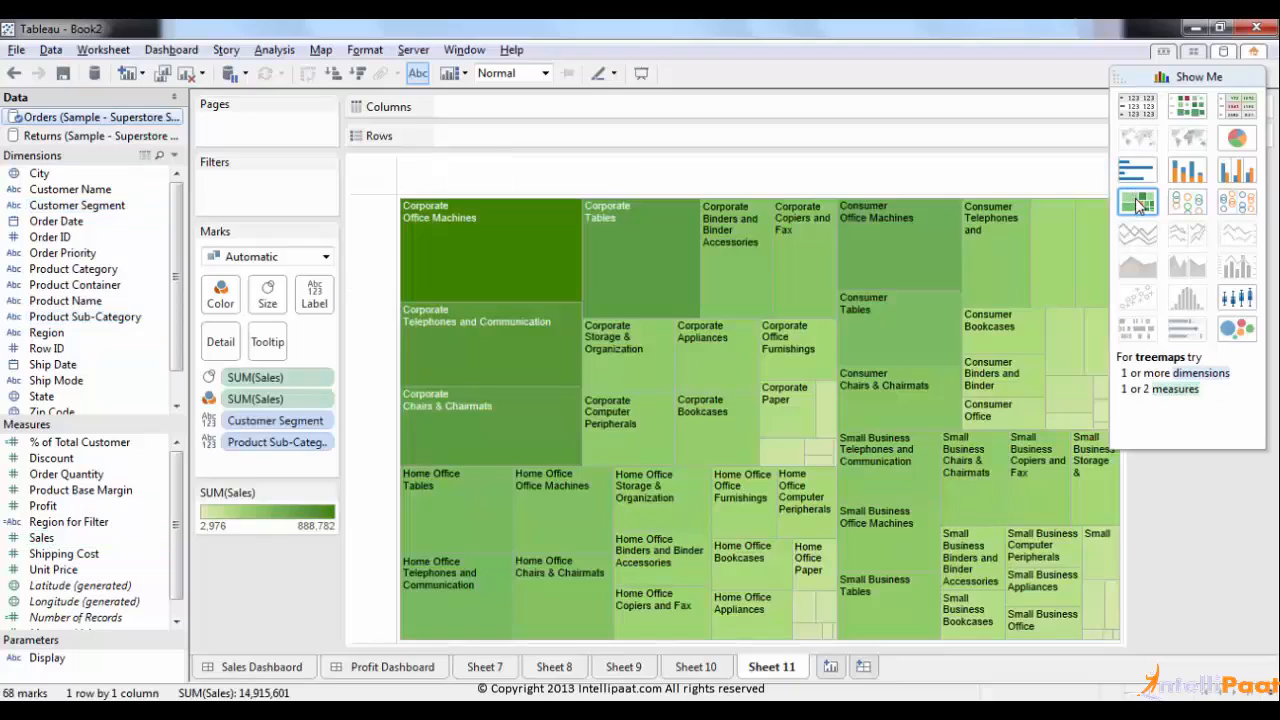
left_click(1152, 78)
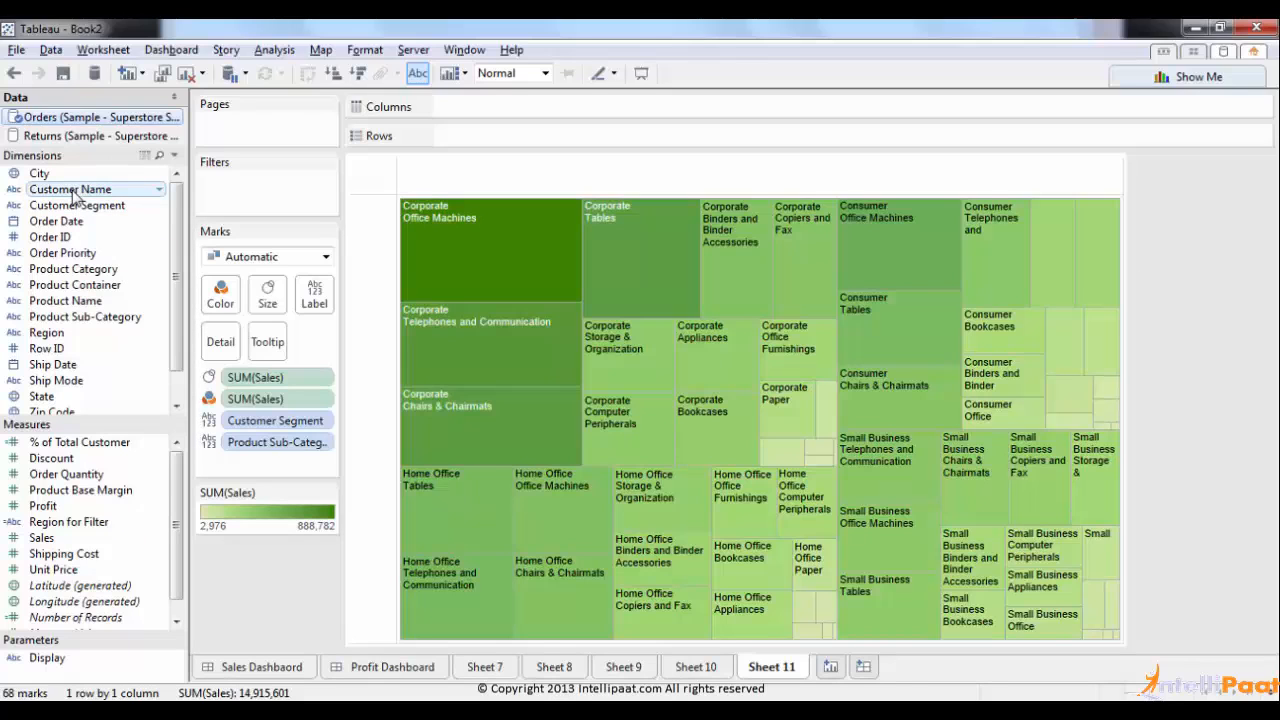
Step: Add a Customer Name filter with all customers selected and show its quick filter beside the treemap
left_click_drag(72, 197, 222, 208)
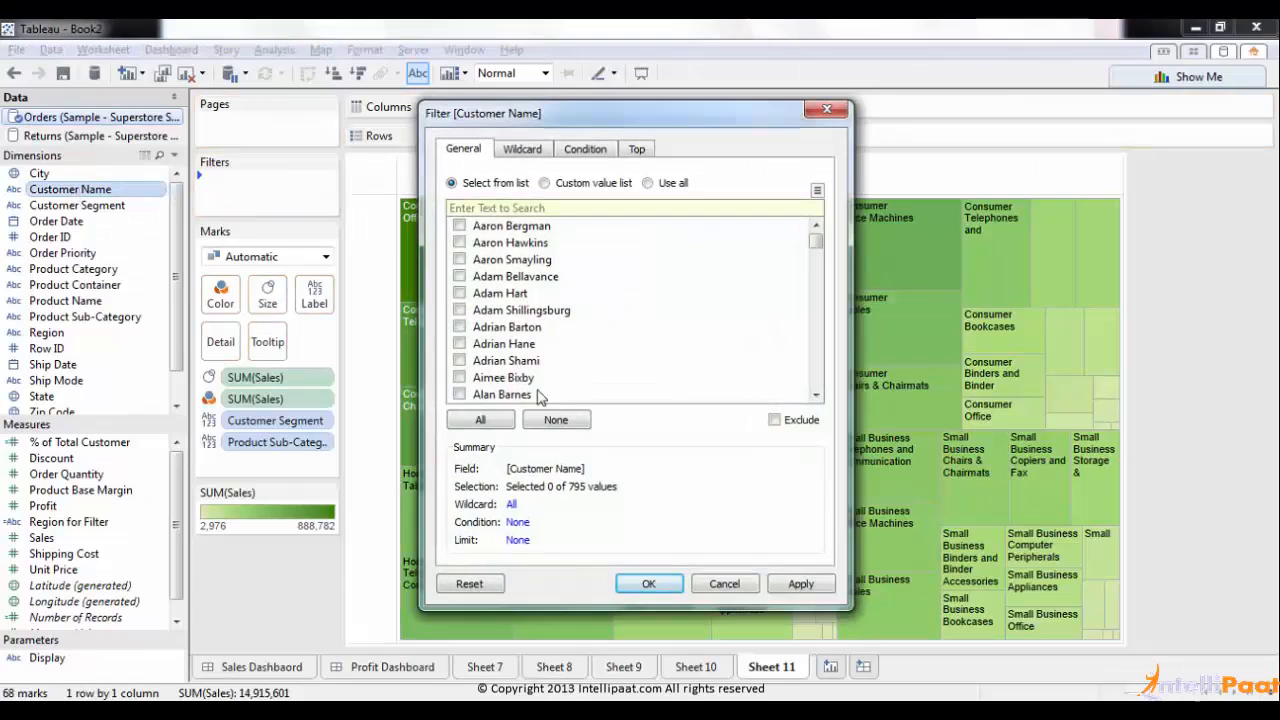
left_click(500, 421)
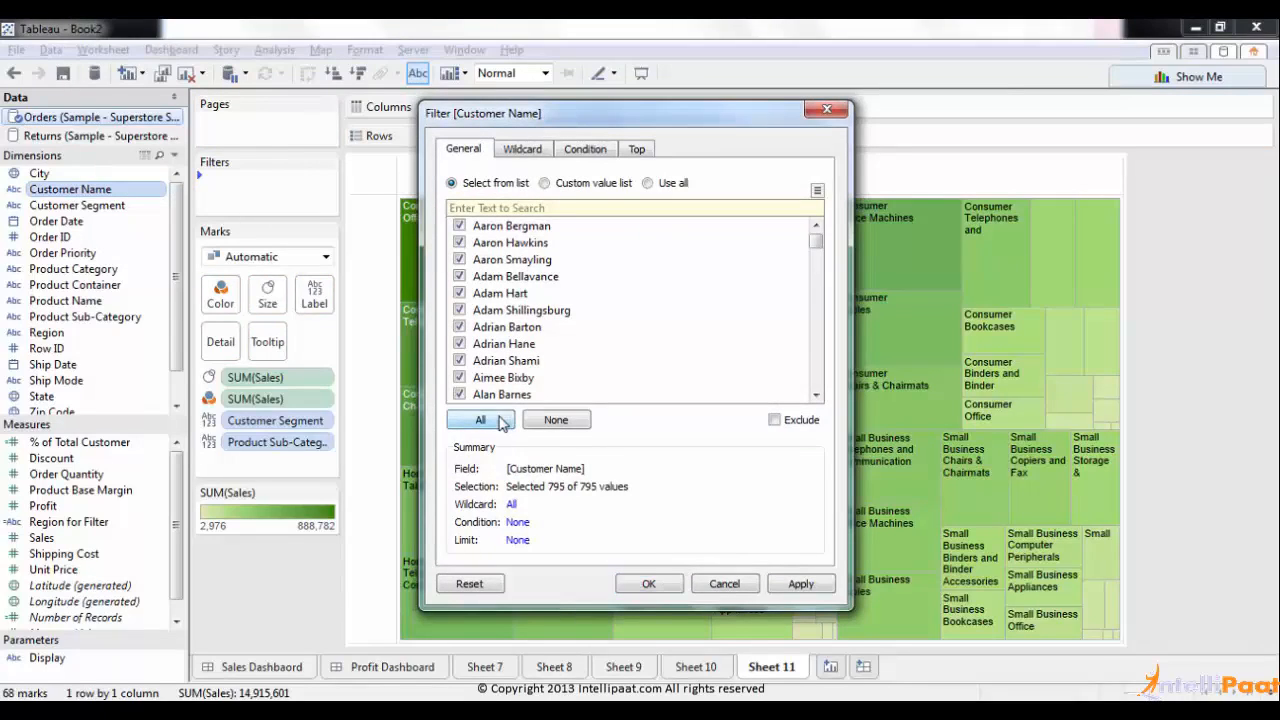
left_click(647, 586)
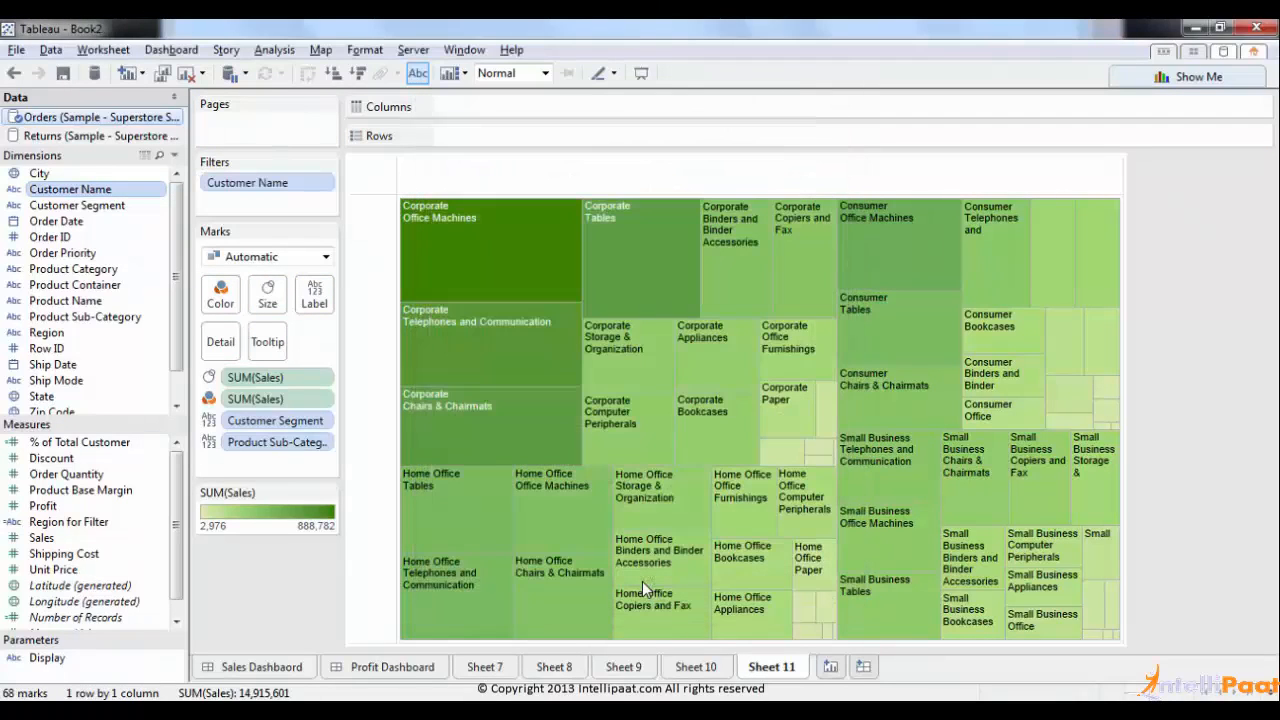
left_click(327, 186)
left_click(274, 227)
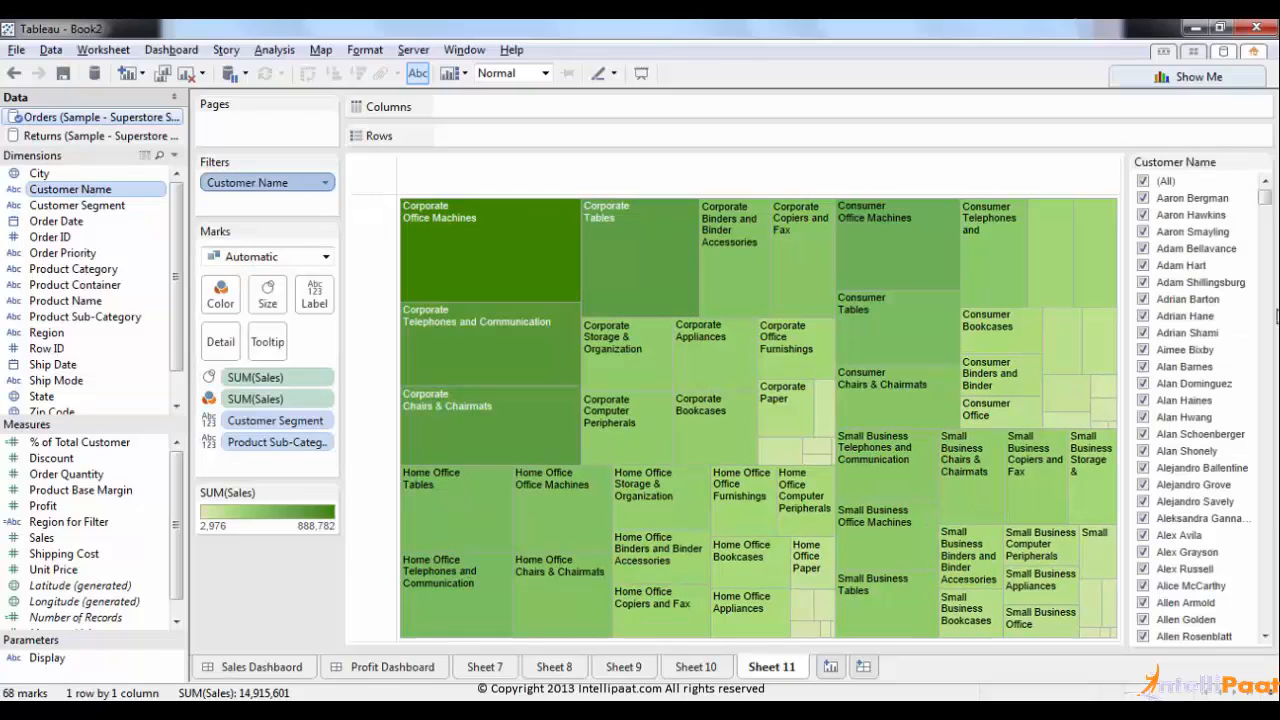
Step: Look through the display options and the full list of customers in the Customer Name quick filter
left_click(1263, 162)
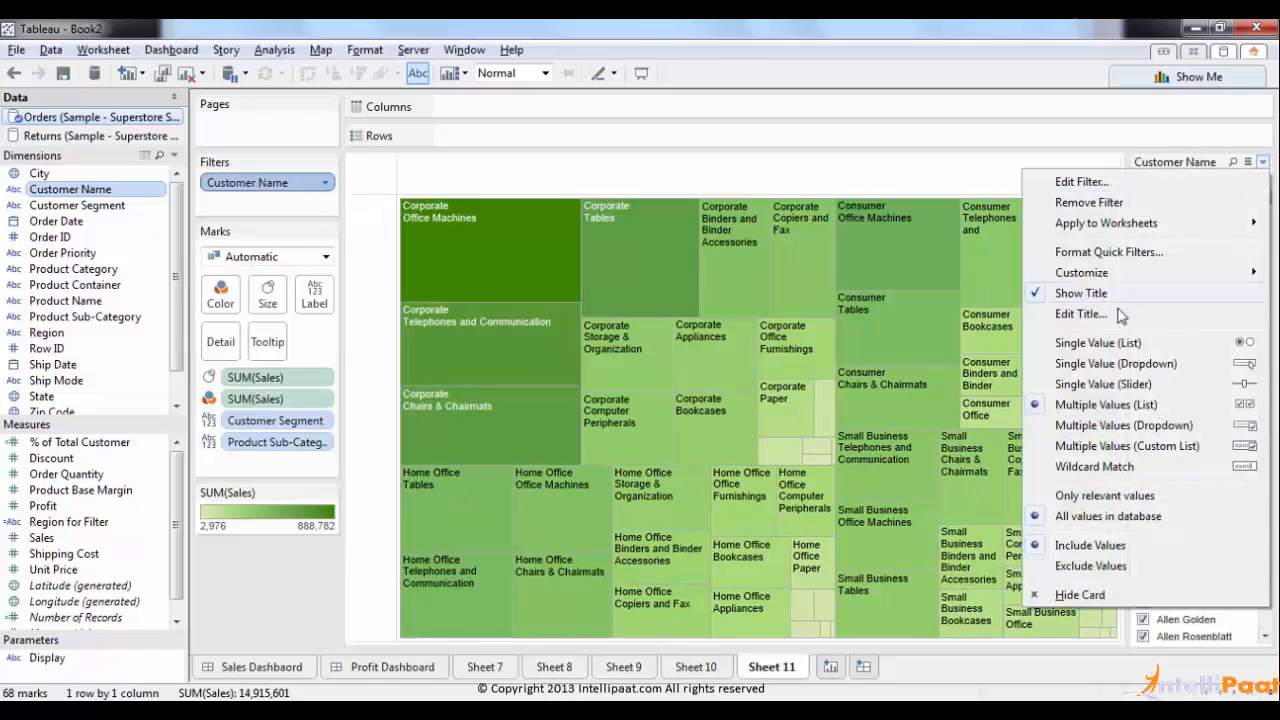
left_click(934, 57)
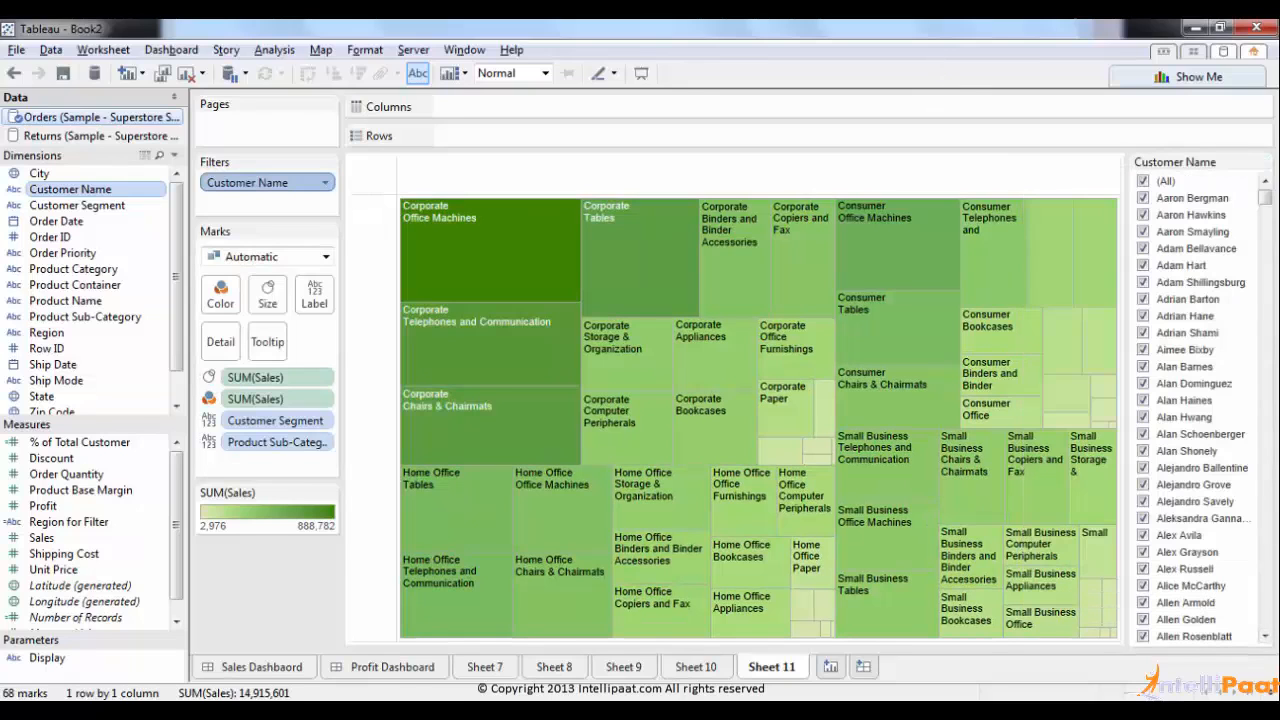
mouse_move(1270, 210)
left_mouse_down()
mouse_move(1266, 620)
mouse_move(1272, 200)
left_mouse_up()
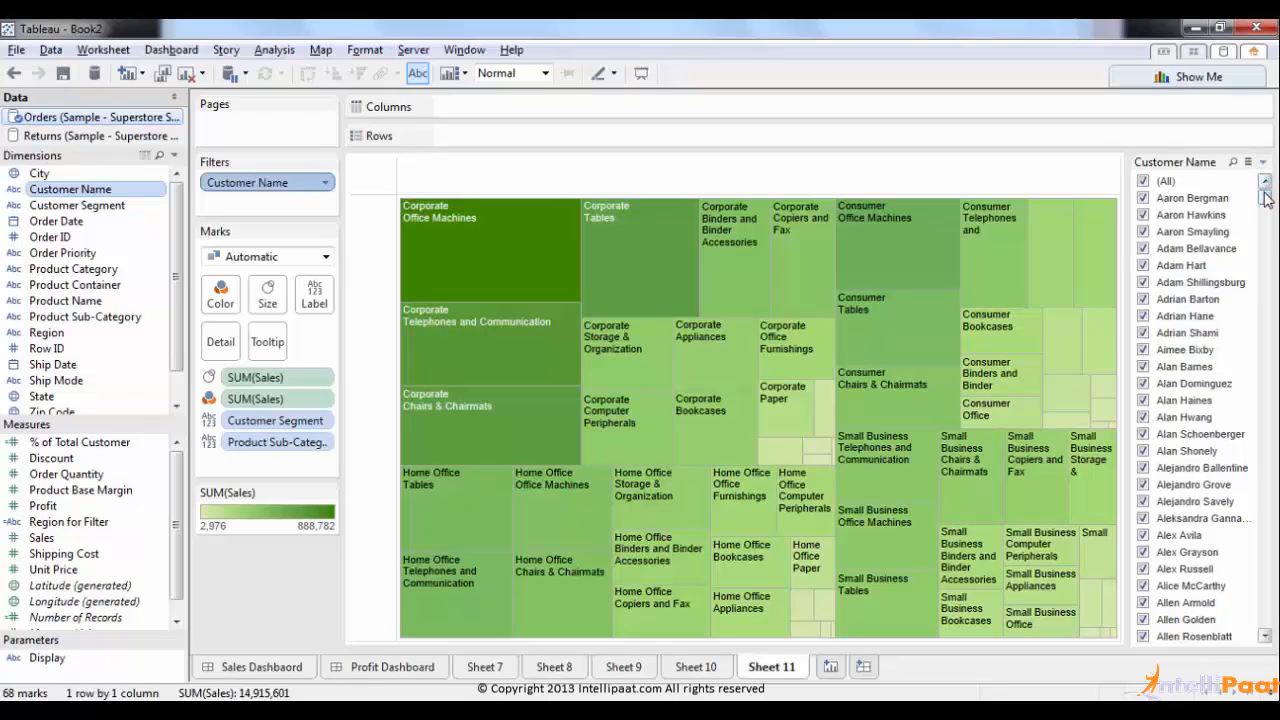
left_click_drag(1265, 197, 1266, 282)
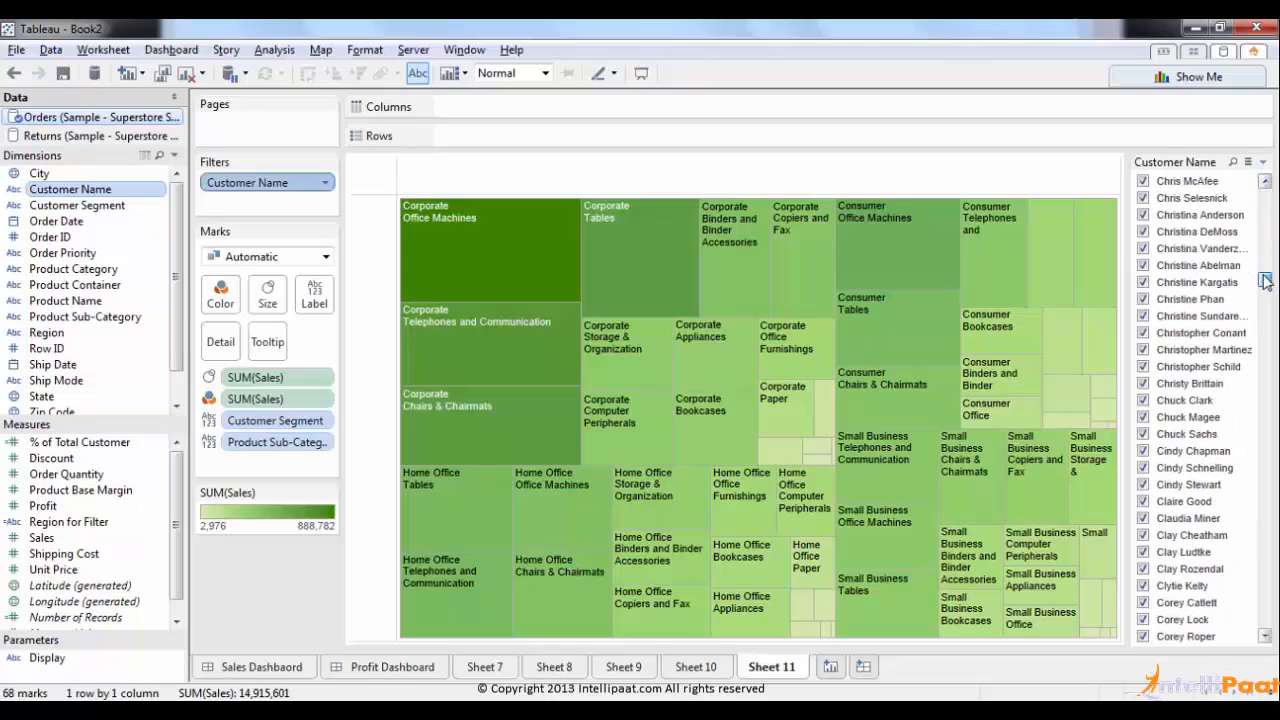
left_click_drag(1266, 282, 1266, 568)
left_click_drag(1262, 631, 1270, 174)
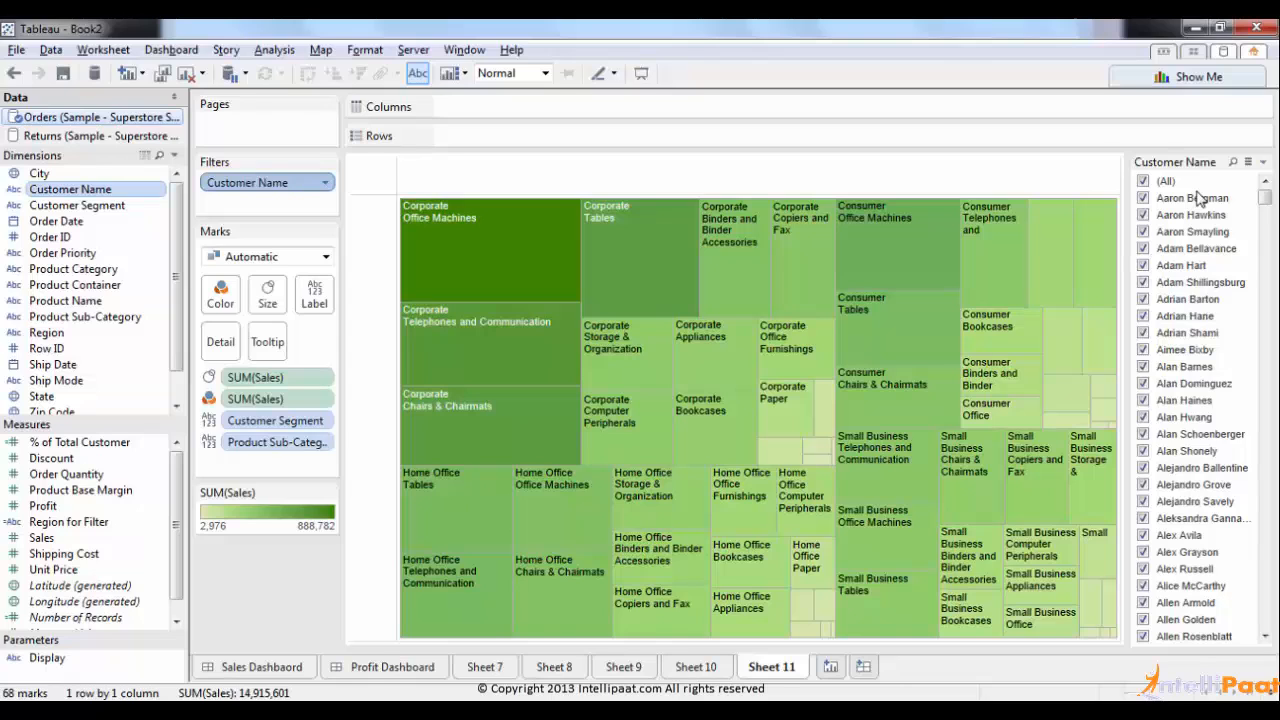
Step: Change the Customer Name quick filter to Single Value (Dropdown) and filter the treemap to several customers one at a time
left_click(1263, 161)
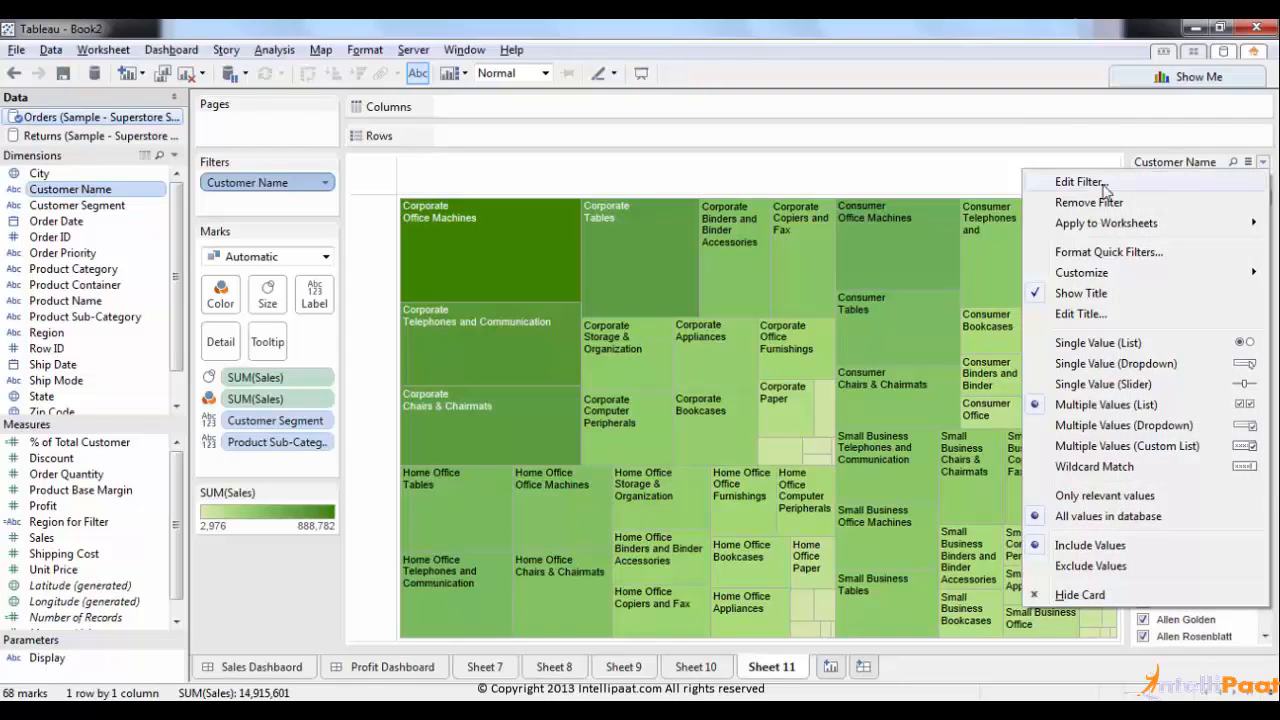
key("Escape")
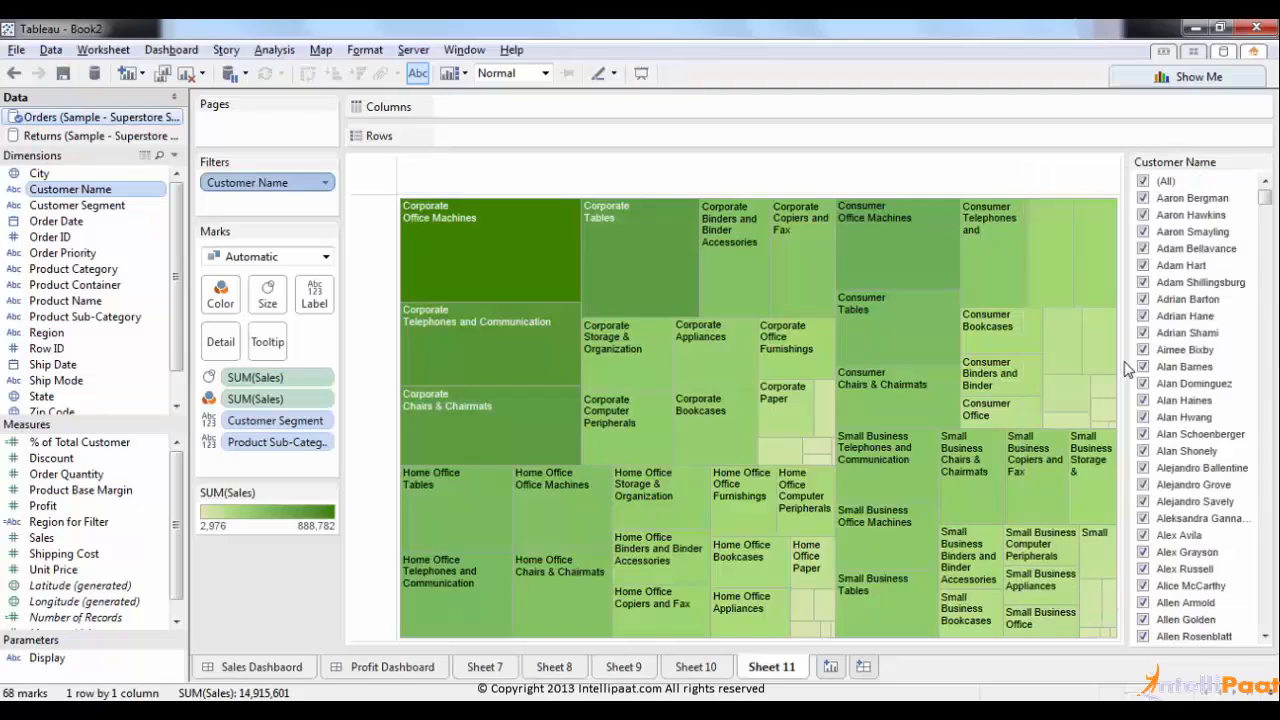
left_click(1262, 183)
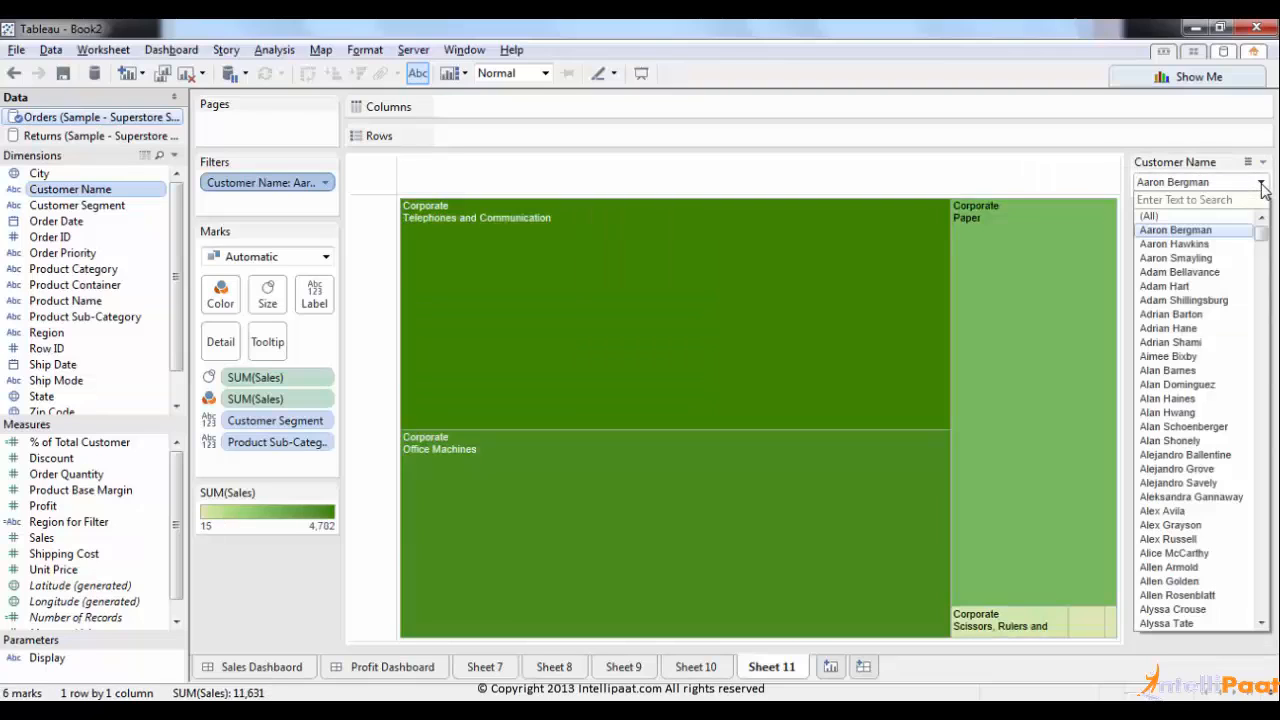
left_click(1190, 258)
left_click(1262, 183)
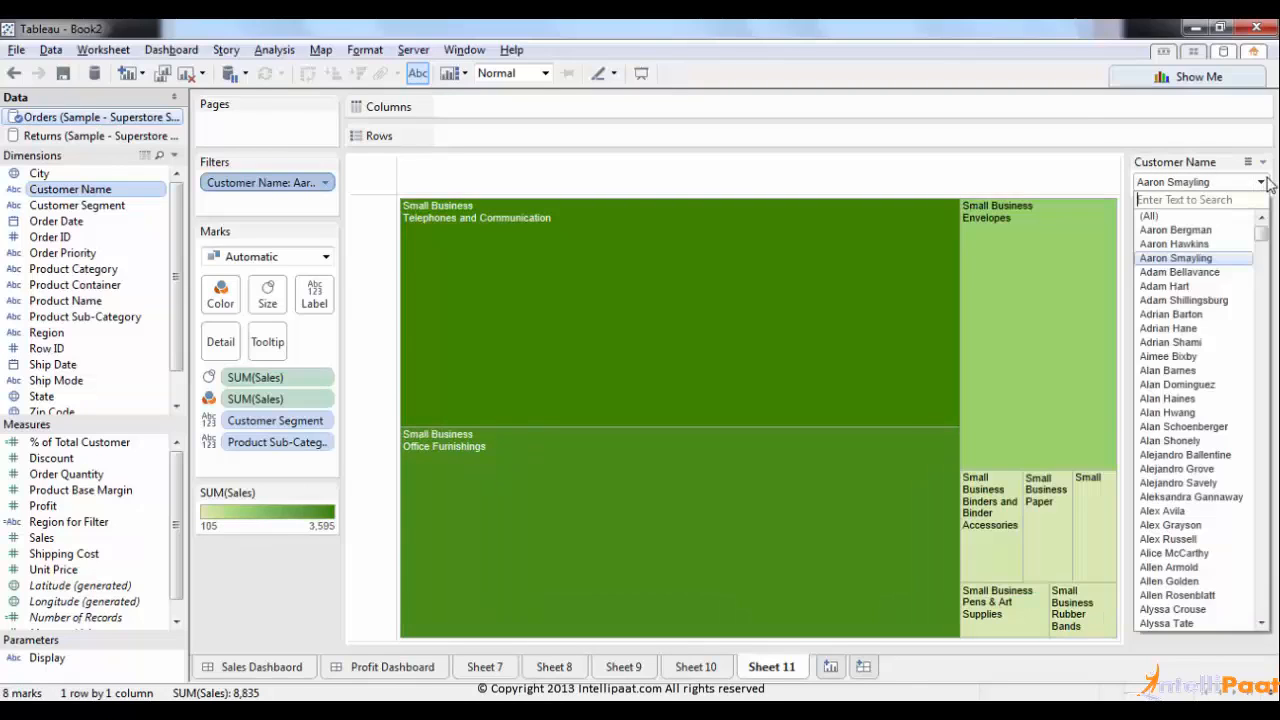
left_click(1228, 314)
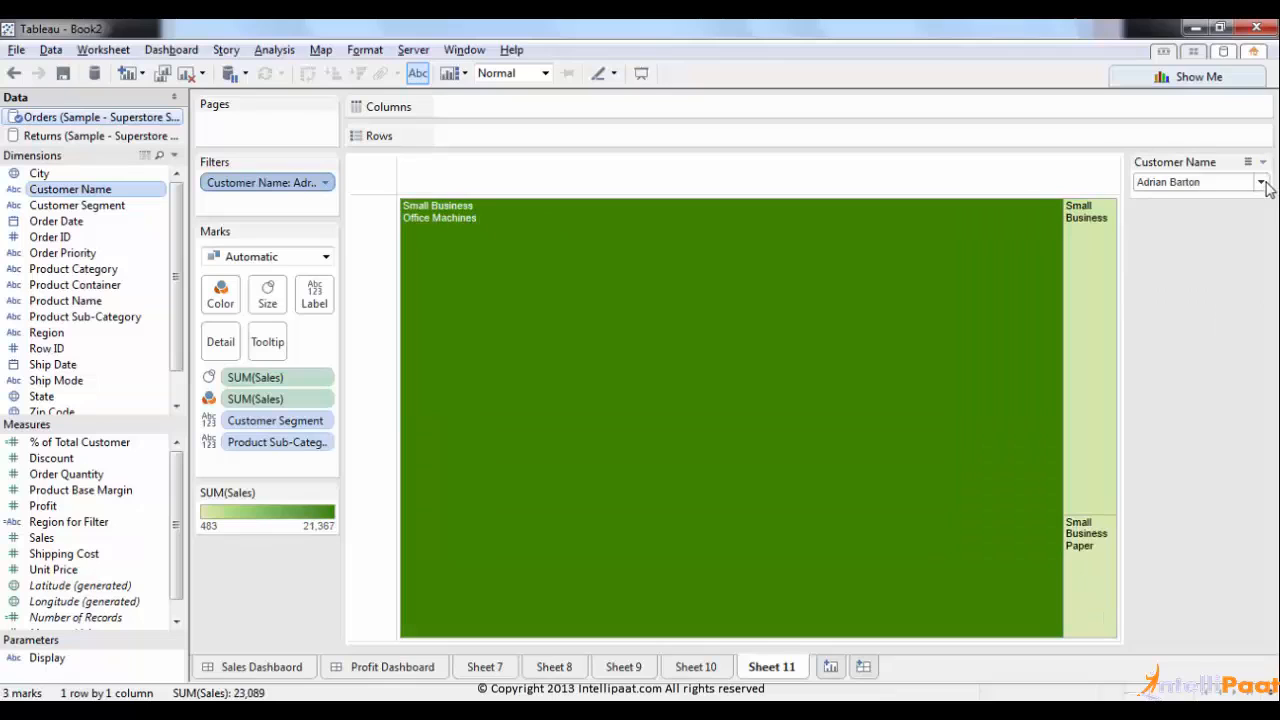
left_click(1264, 186)
left_click(1210, 364)
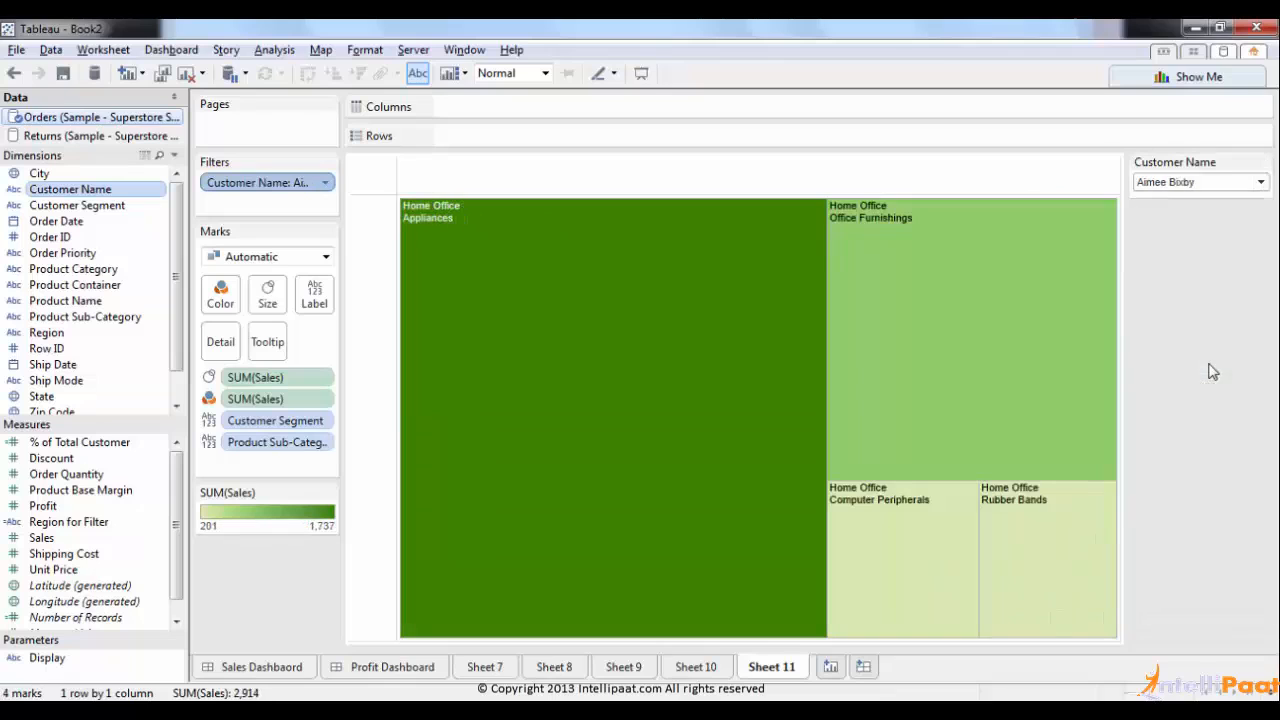
left_click(1262, 186)
left_click(1213, 419)
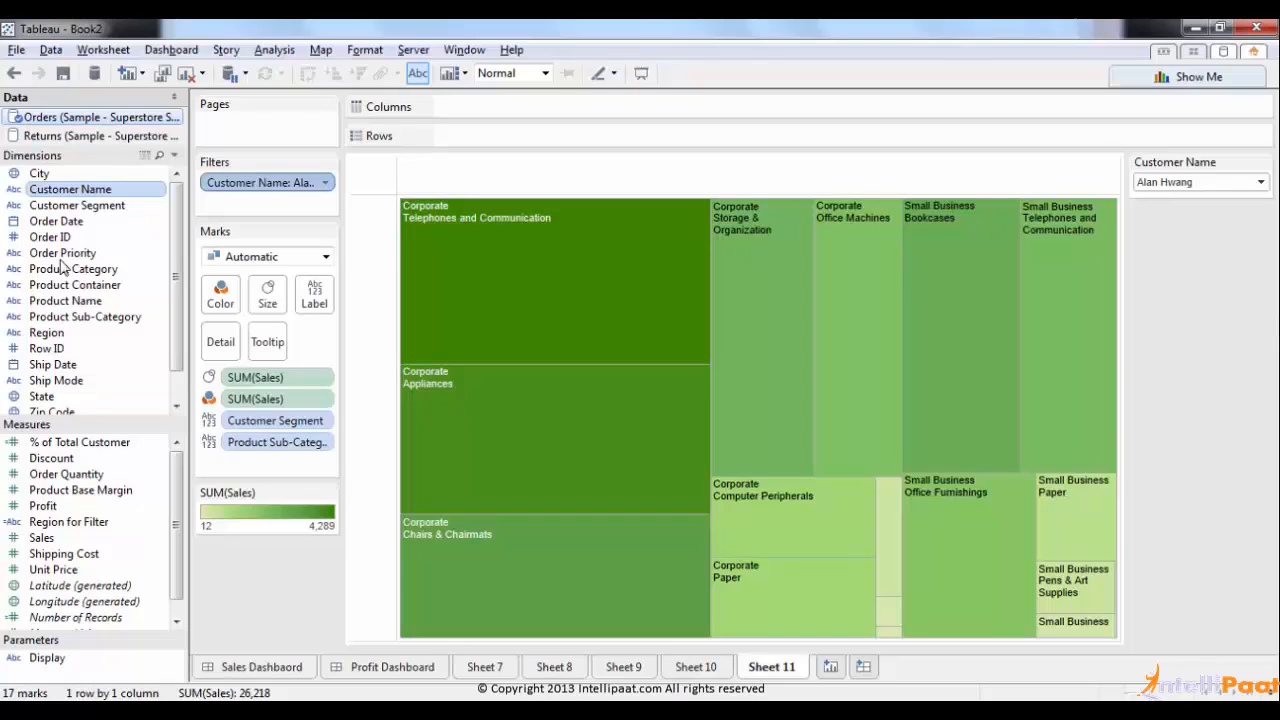
Step: Create a string list parameter from Customer Name, named Customer Name Parameter, and show its parameter control
right_click(66, 196)
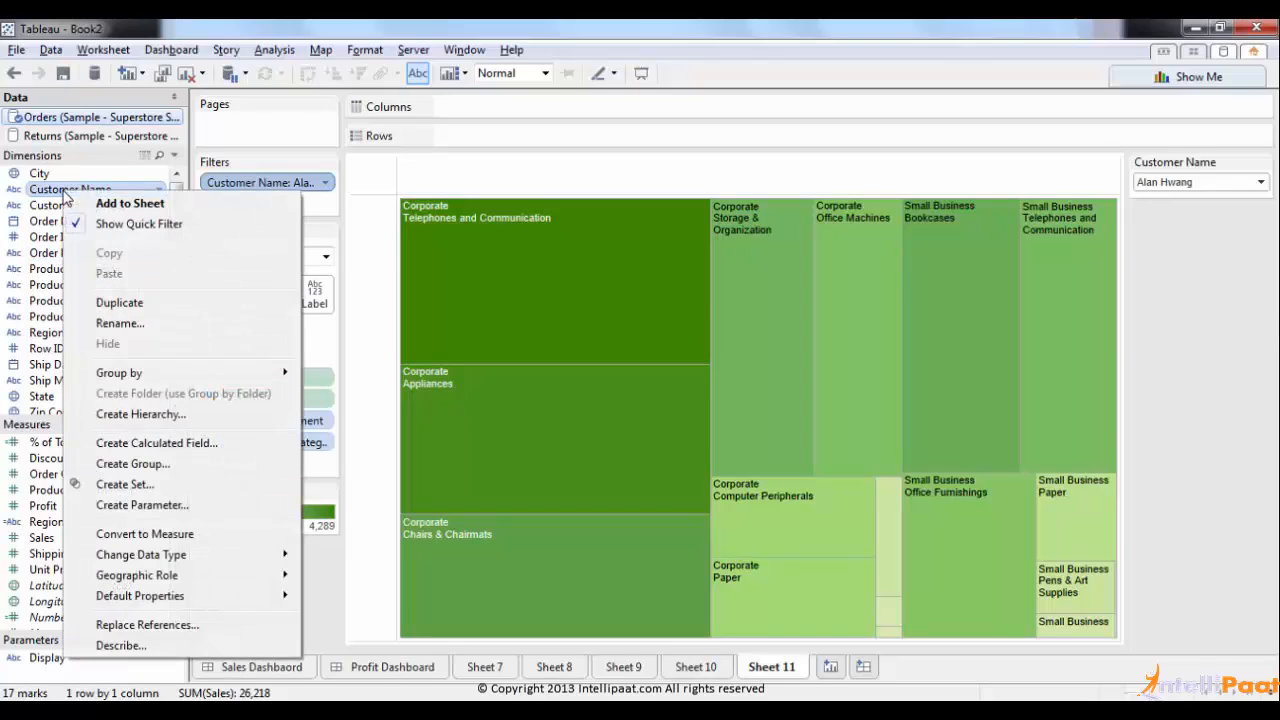
left_click(165, 506)
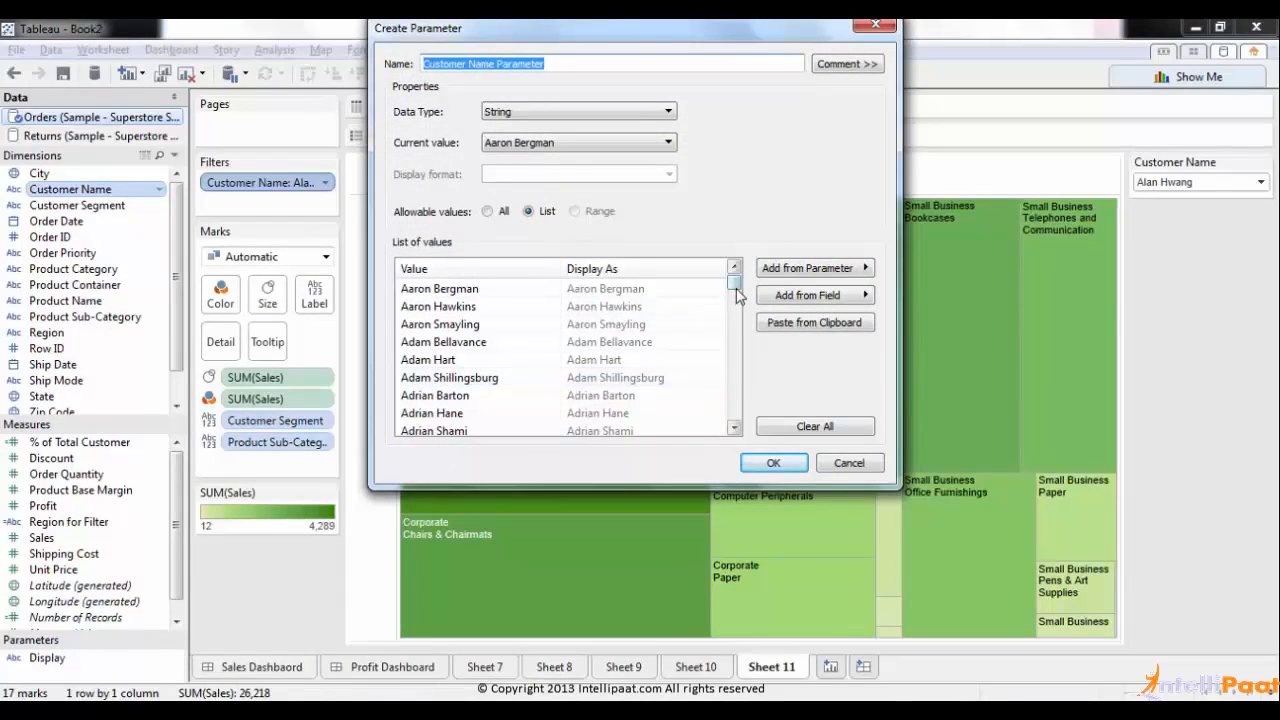
mouse_move(737, 293)
left_mouse_down()
mouse_move(742, 450)
mouse_move(735, 276)
left_mouse_up()
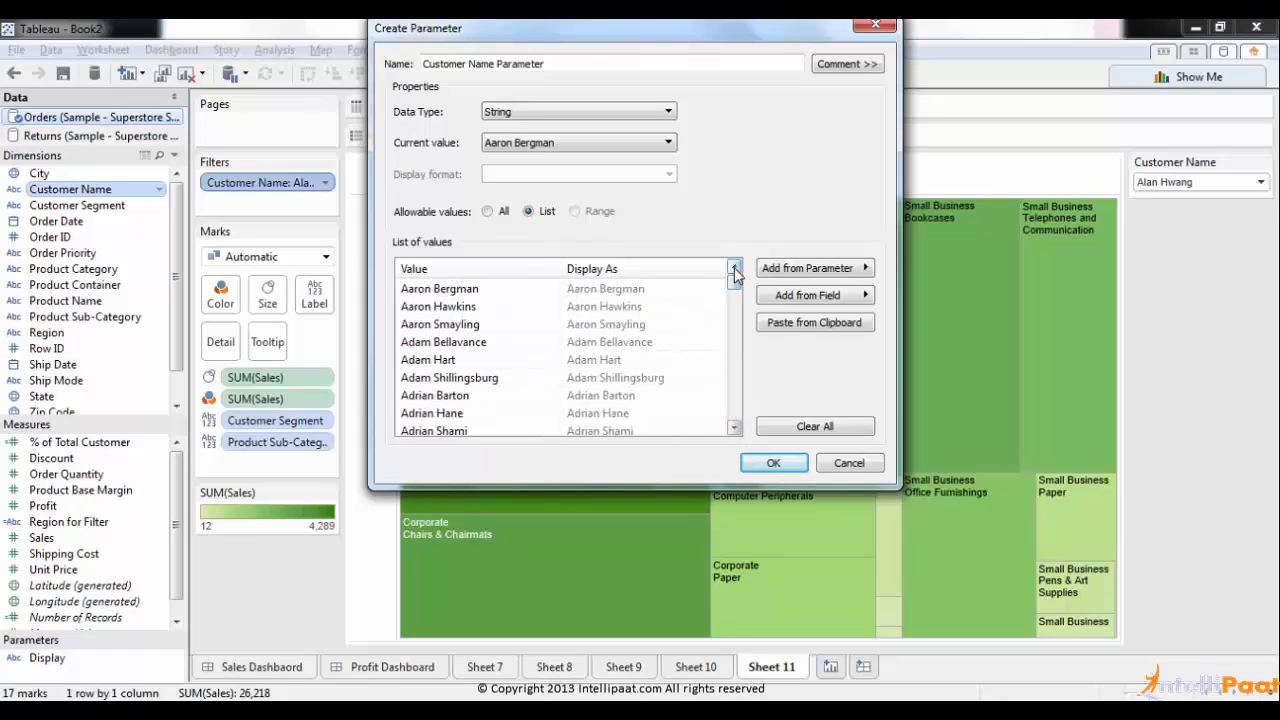
left_click(787, 471)
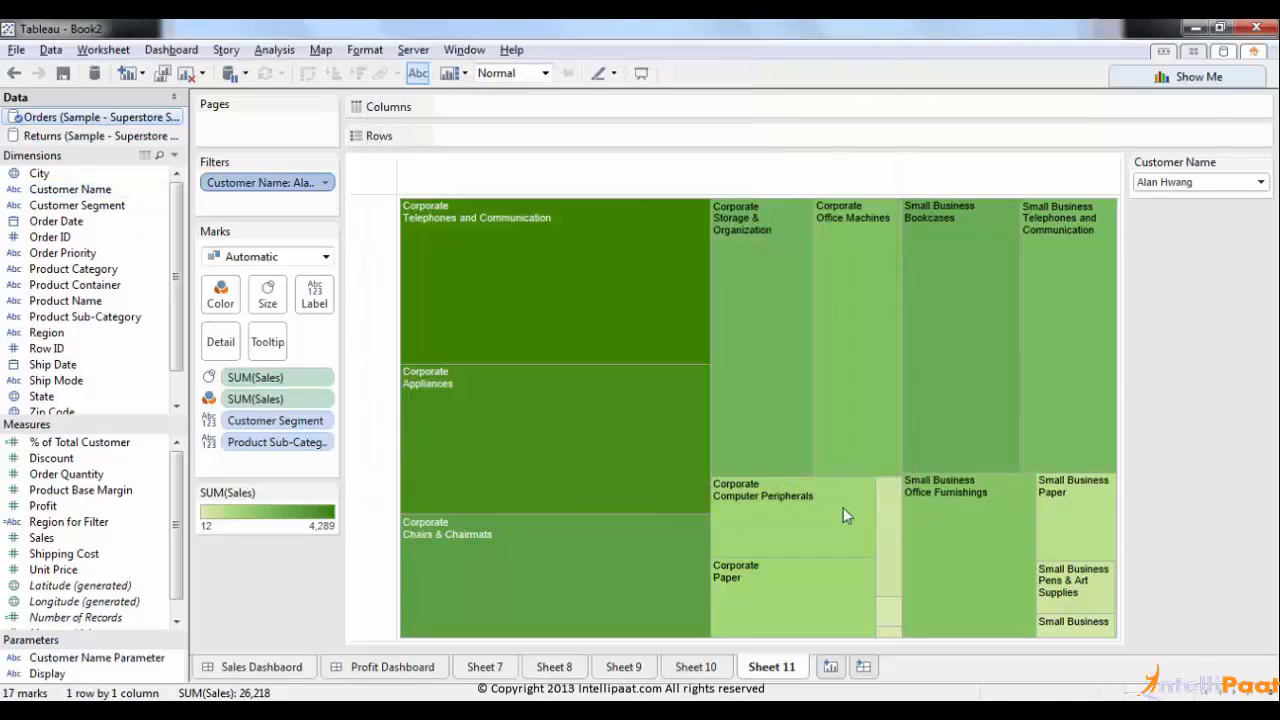
left_click(177, 664)
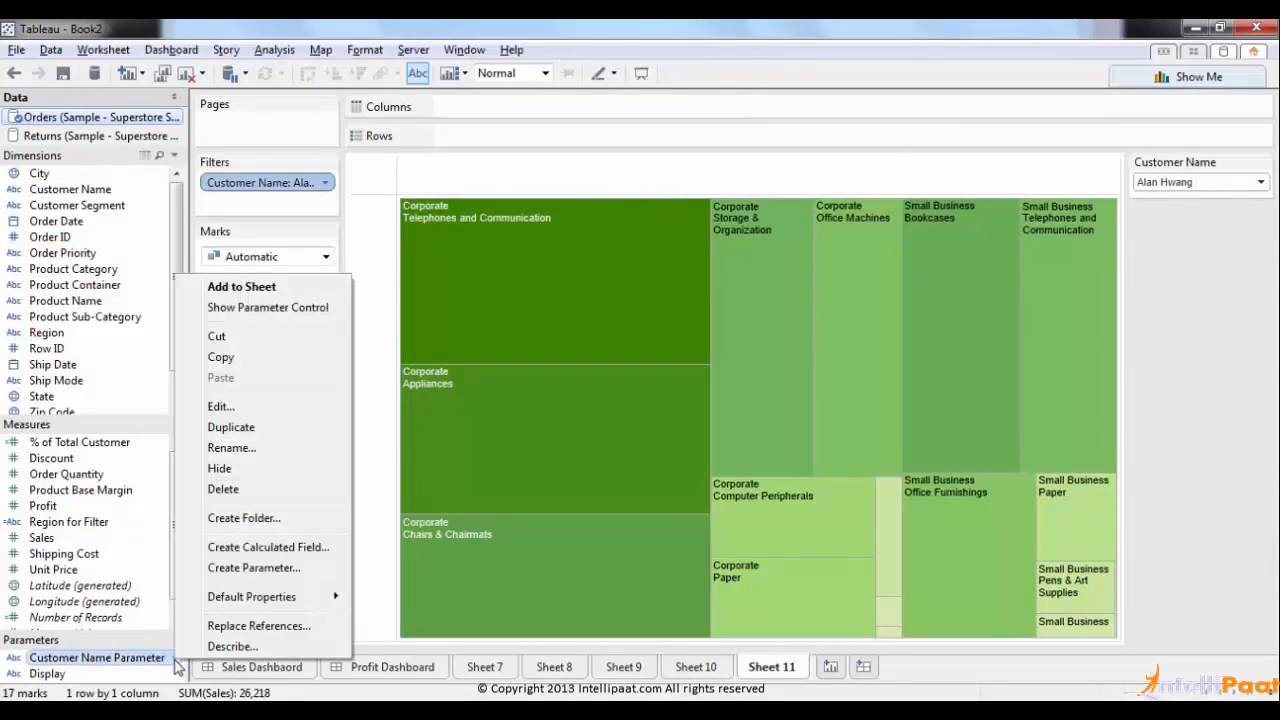
left_click(240, 310)
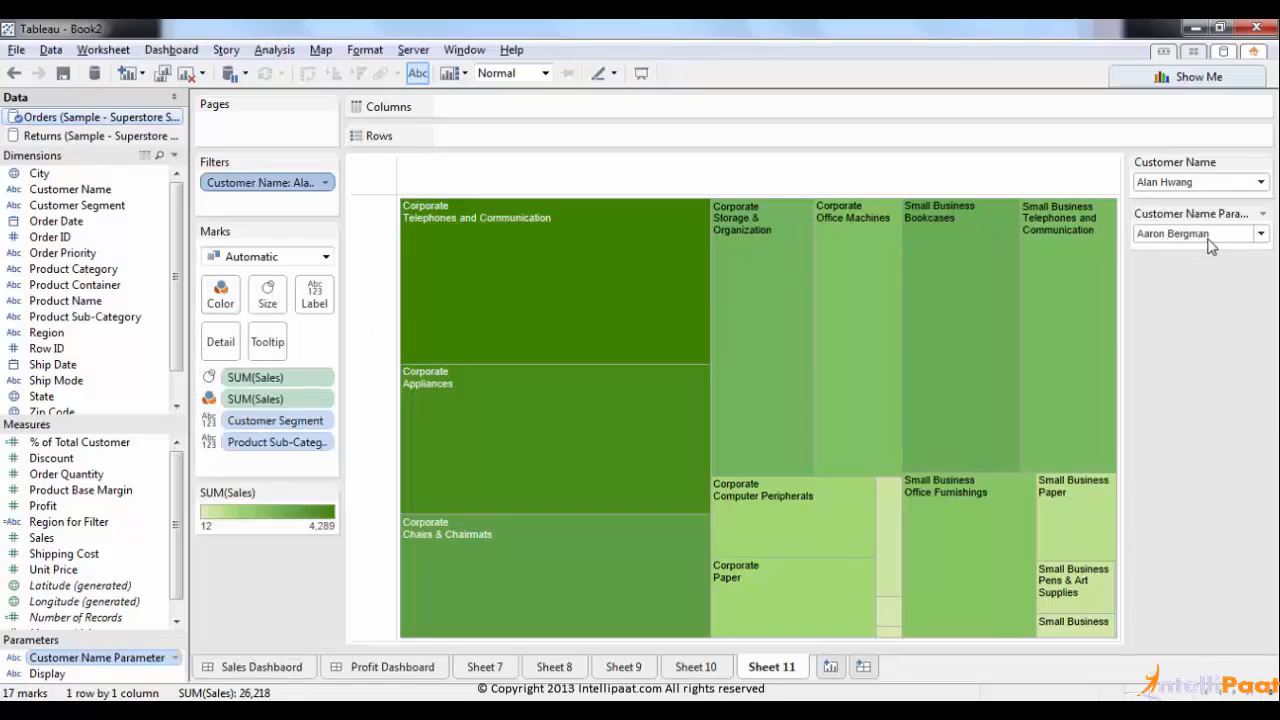
Step: Hide the Customer Name quick filter card and remove the Customer Name filter from the sheet
left_click(1263, 162)
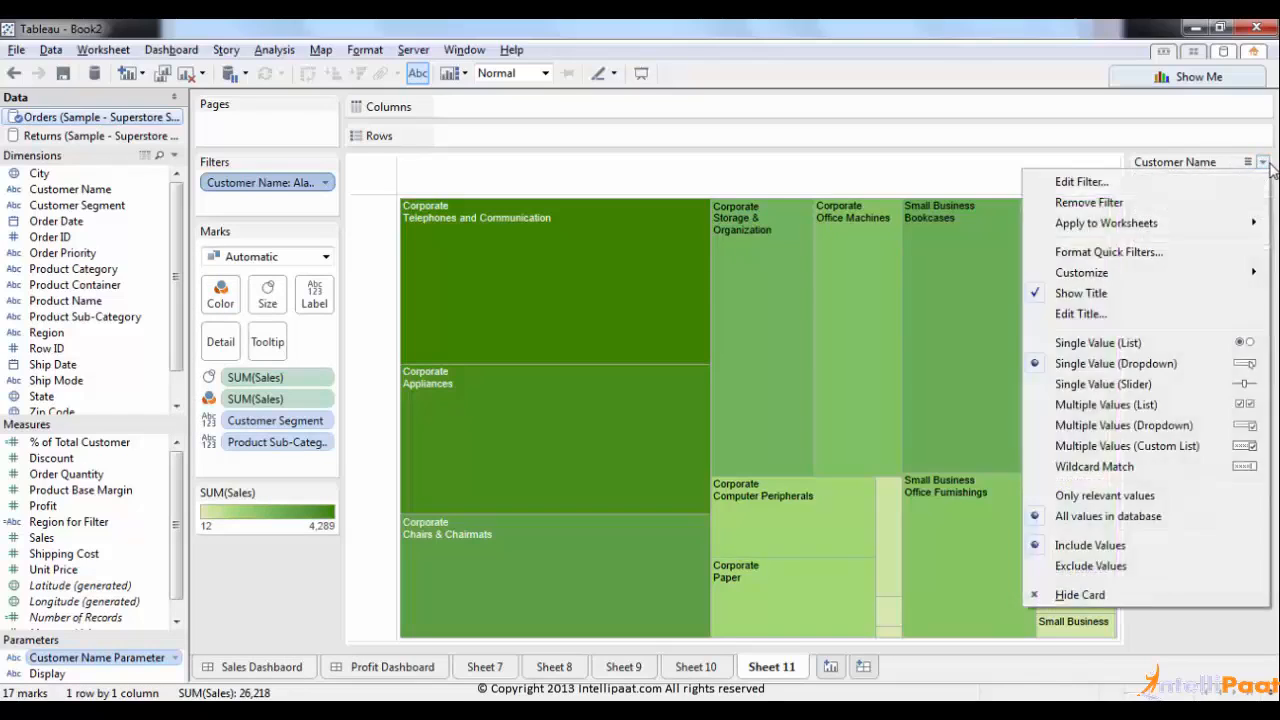
left_click(1128, 596)
left_click_drag(239, 190, 680, 40)
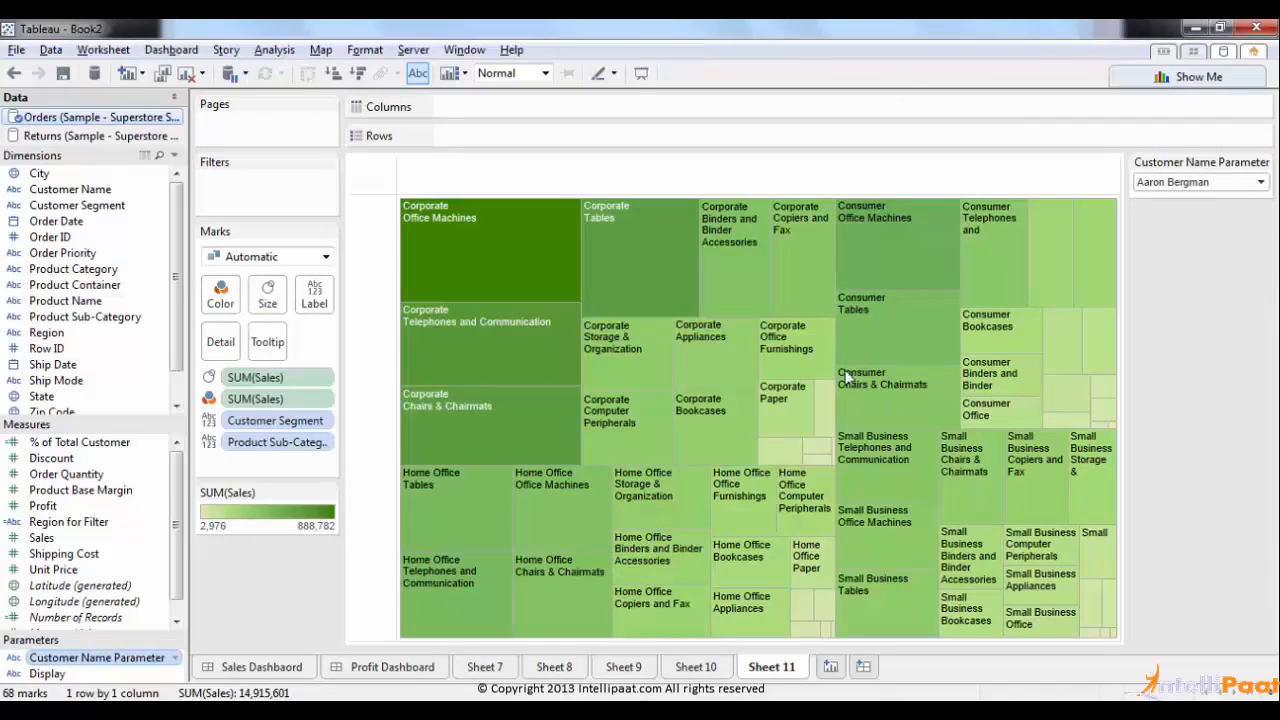
Step: Try other customers in the Customer Name Parameter control to test the treemap's response, and return it to the first listed customer
left_click(1250, 186)
left_click(1250, 186)
left_click(1250, 182)
left_click(1214, 234)
left_click(1185, 187)
left_click(1185, 183)
left_click(1190, 350)
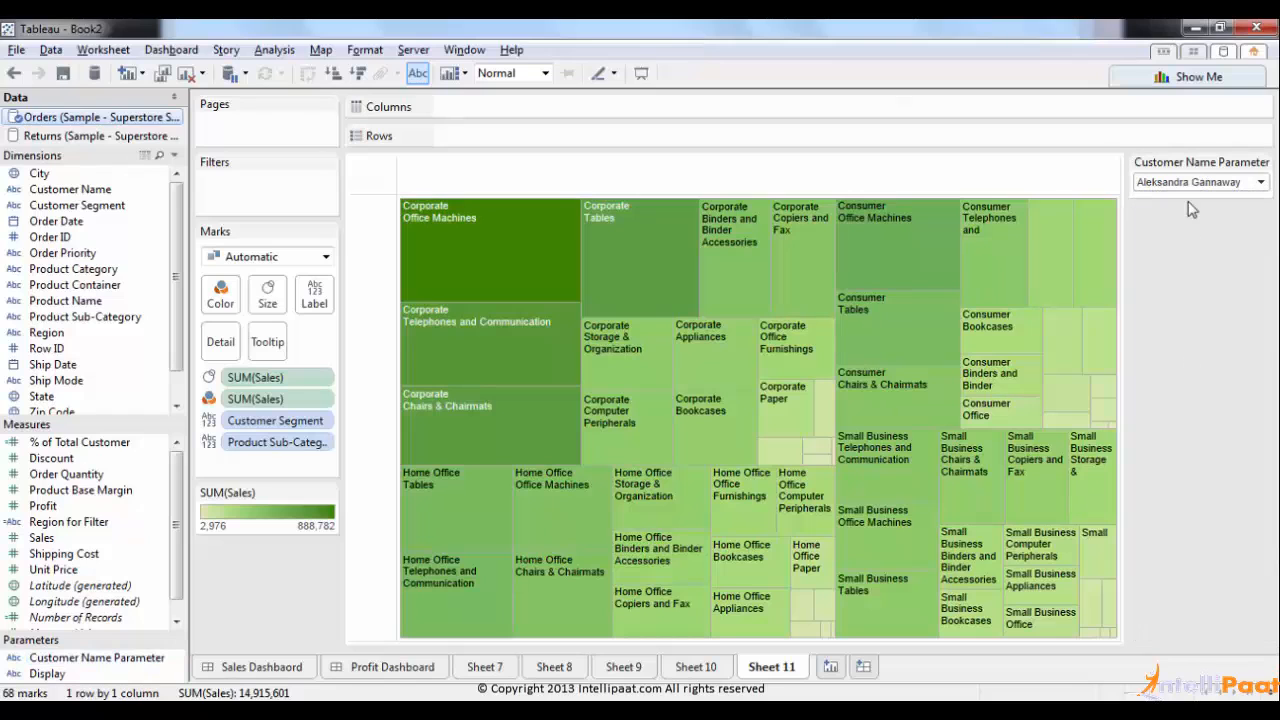
left_click(1183, 190)
left_click(1180, 200)
left_click(1261, 182)
left_click_drag(1263, 238, 1263, 212)
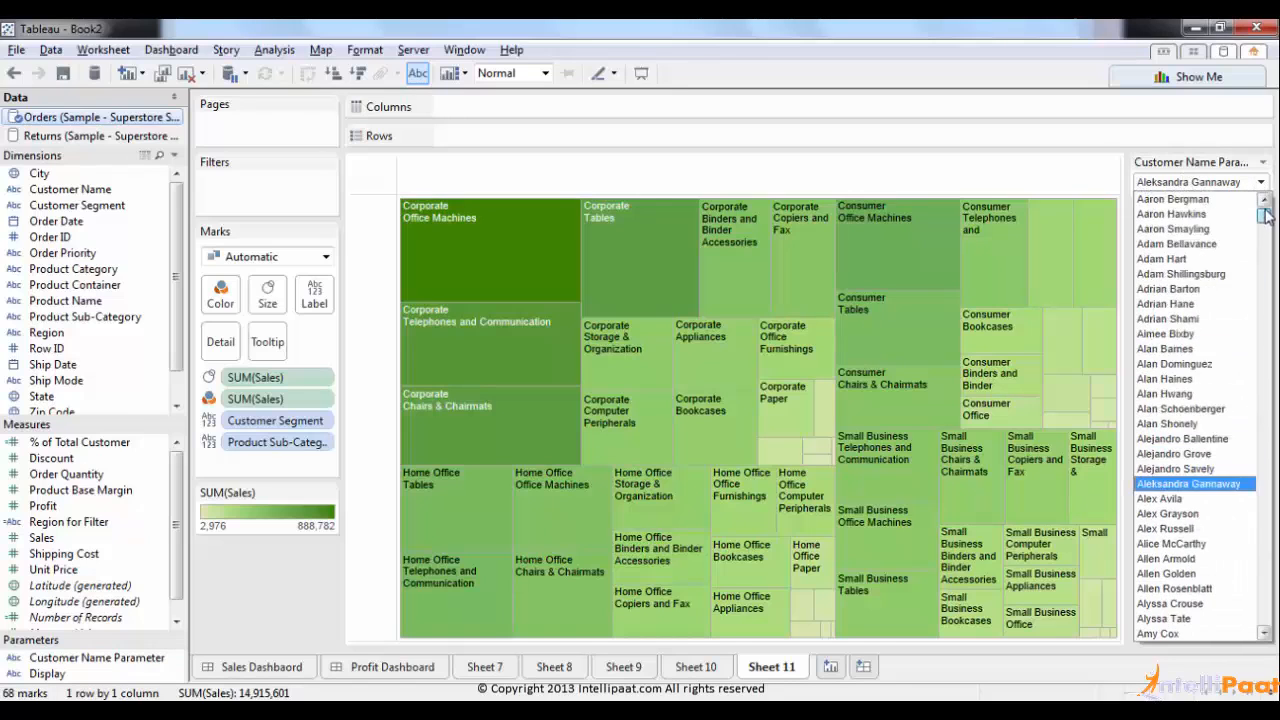
left_click(1226, 204)
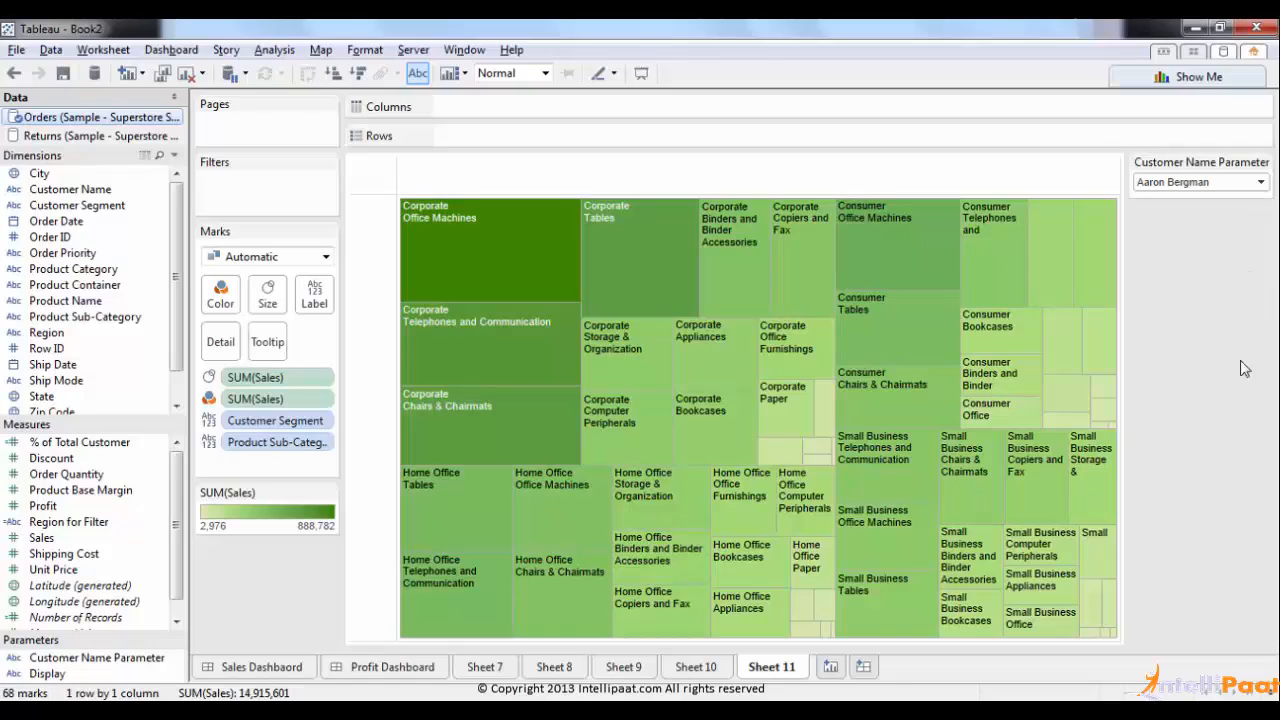
right_click(108, 658)
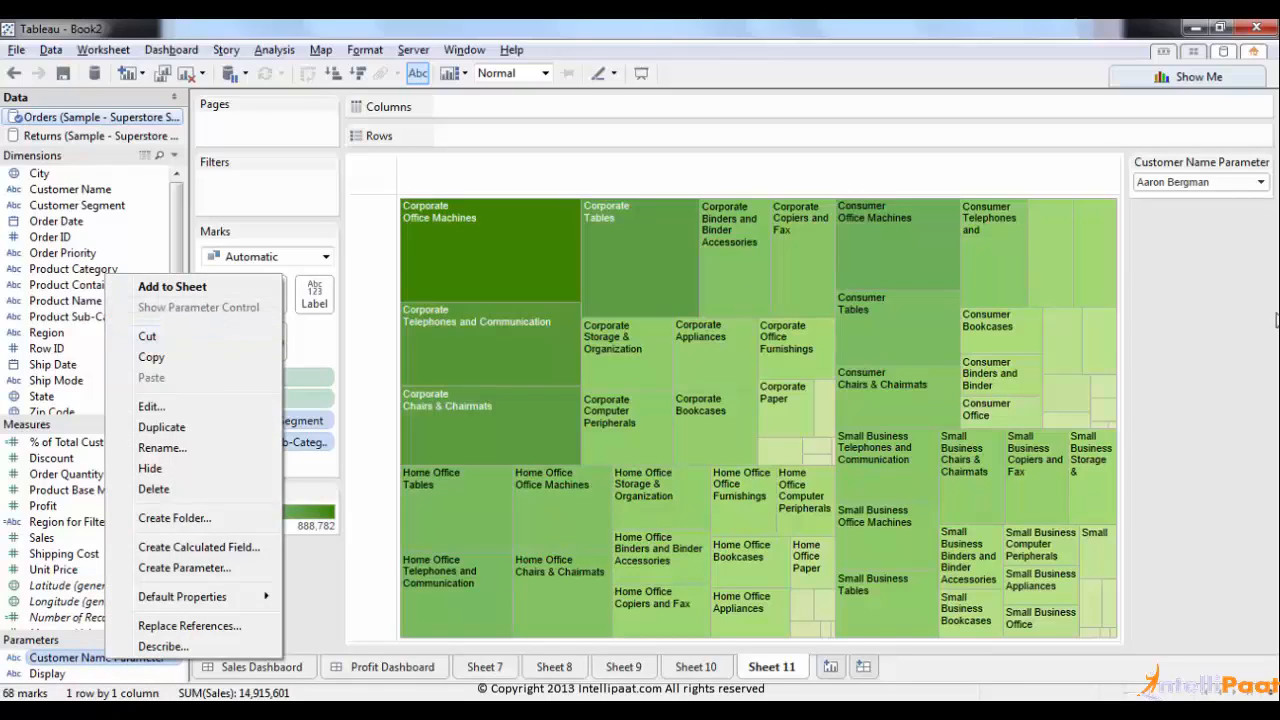
left_click(1228, 322)
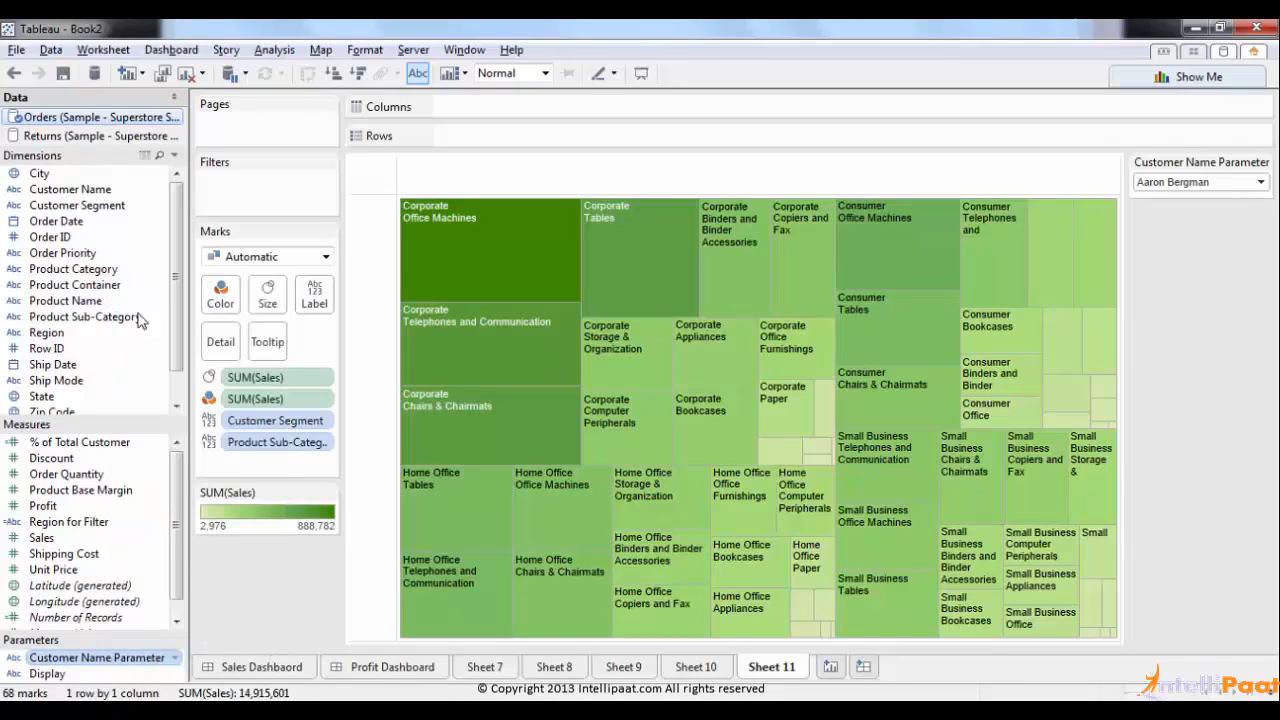
Step: Filter Customer Name using all values with the formula condition [Customer Name]=[Customer Name Parameter]
left_click_drag(84, 190, 258, 196)
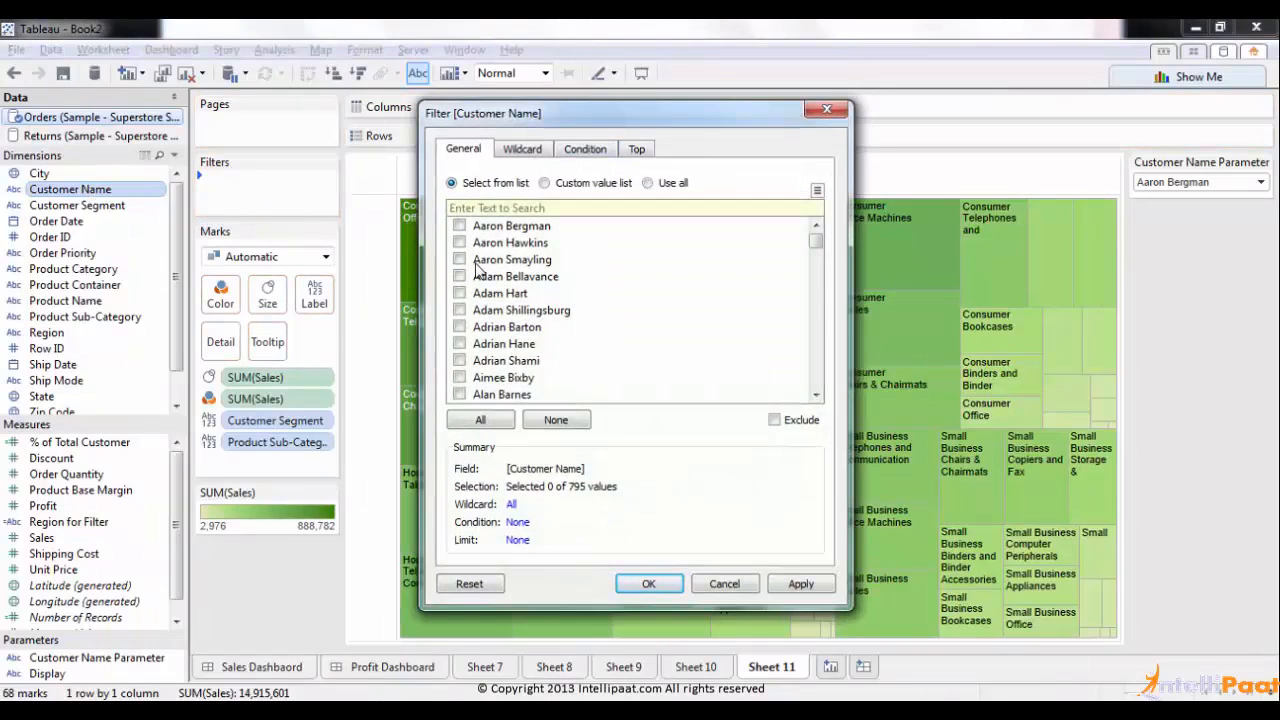
left_click(650, 182)
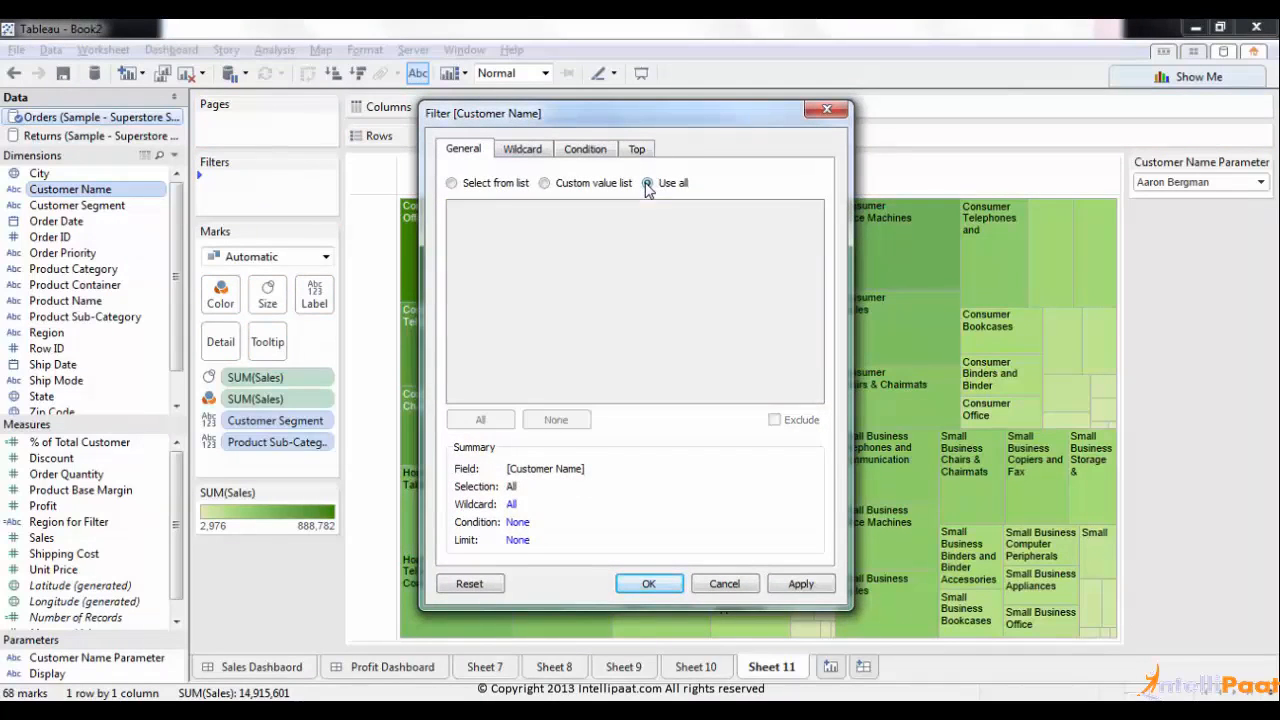
left_click(588, 152)
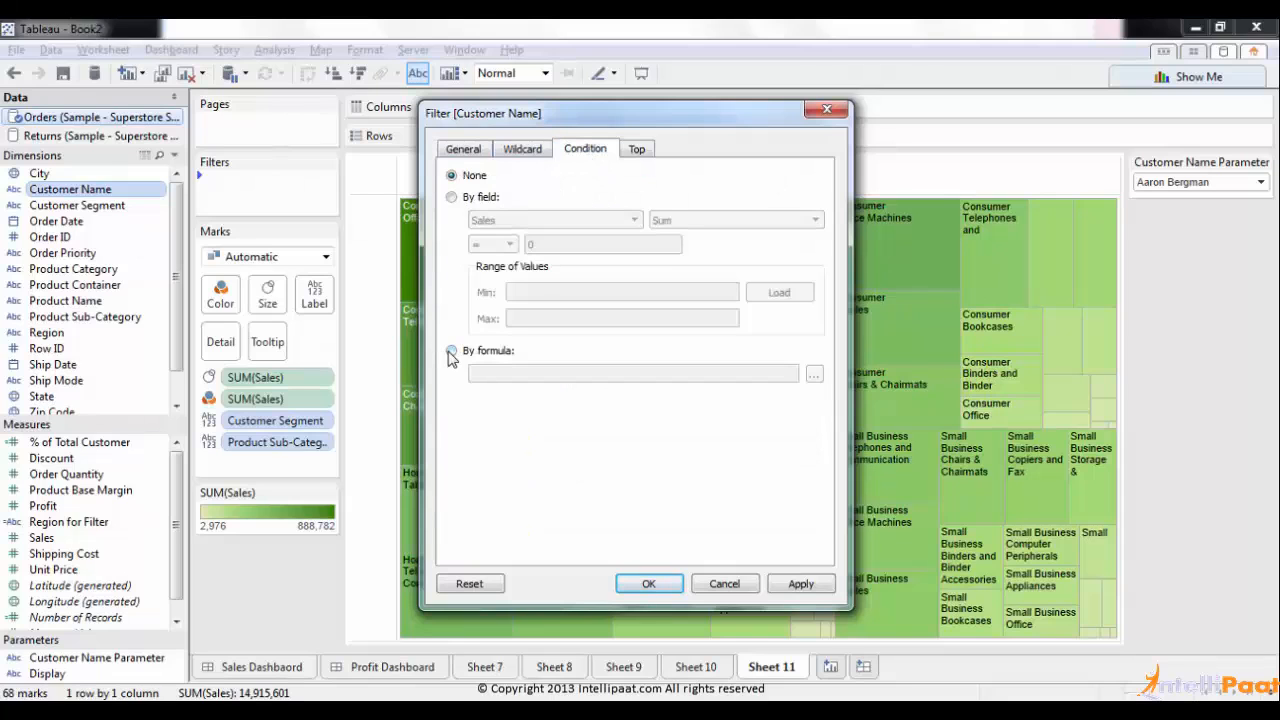
left_click(451, 354)
left_click(814, 375)
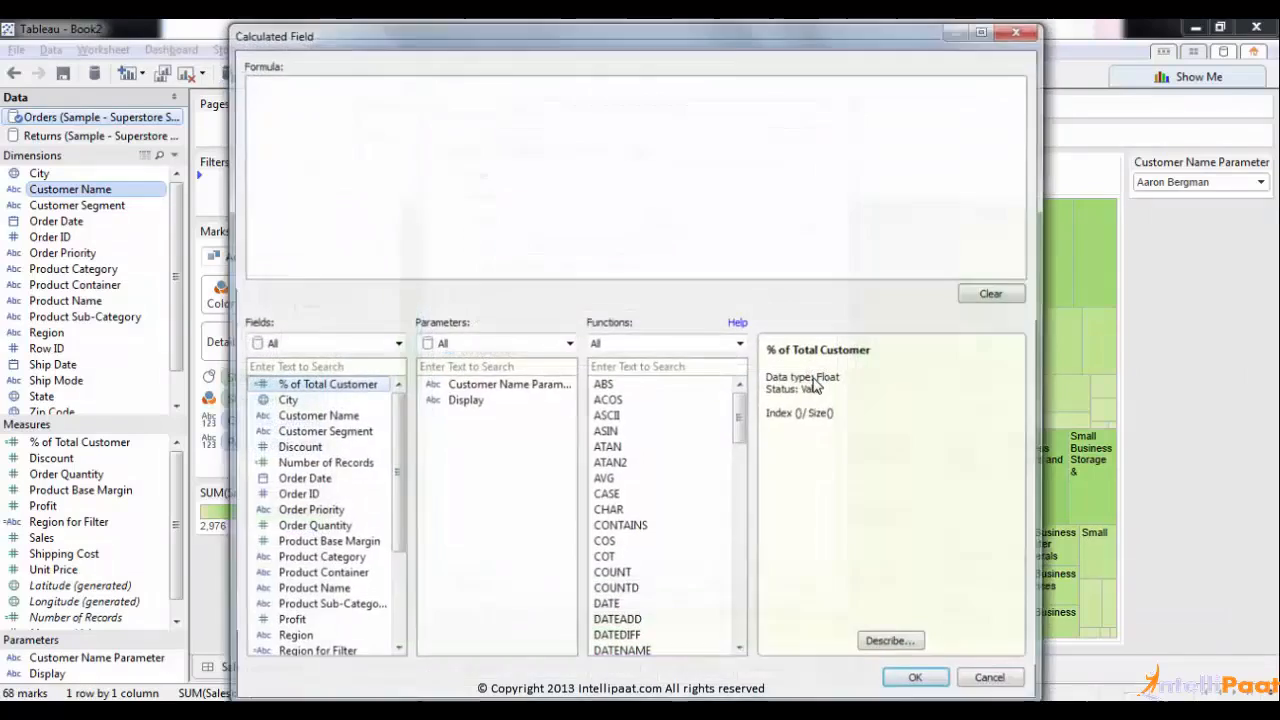
type("[Customer Name]=")
double_click(495, 385)
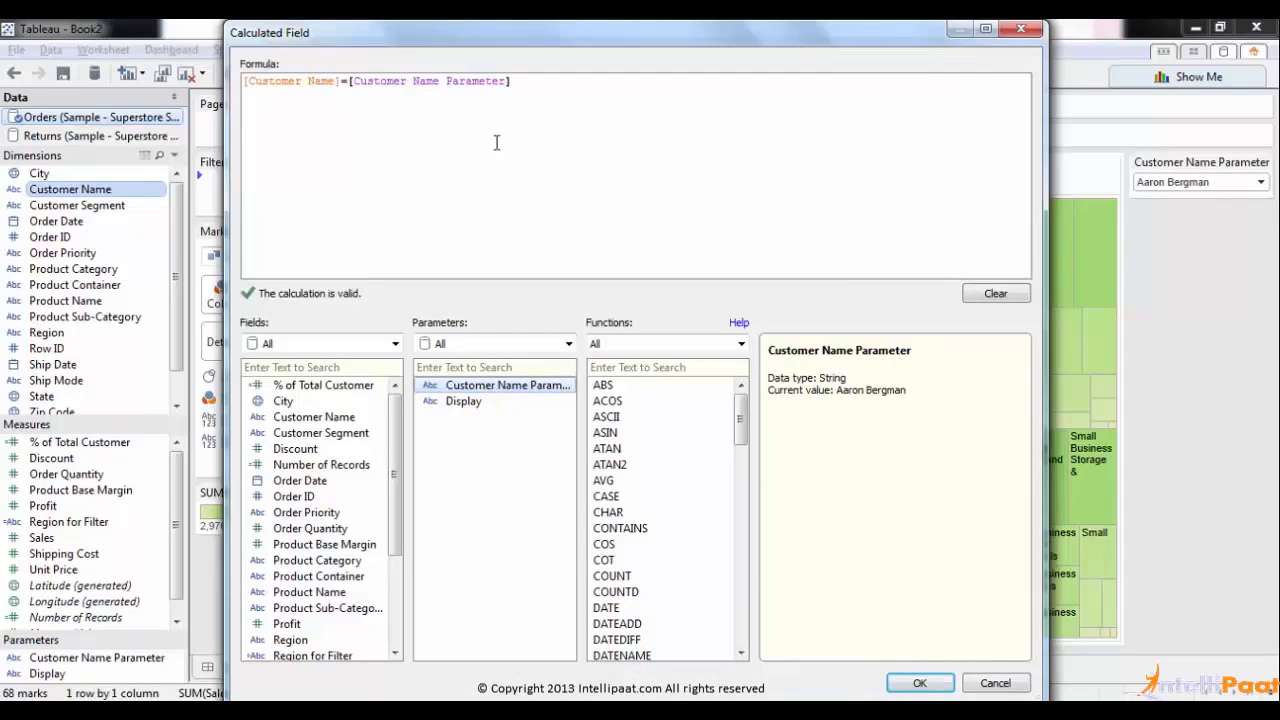
left_click(920, 684)
left_click(651, 583)
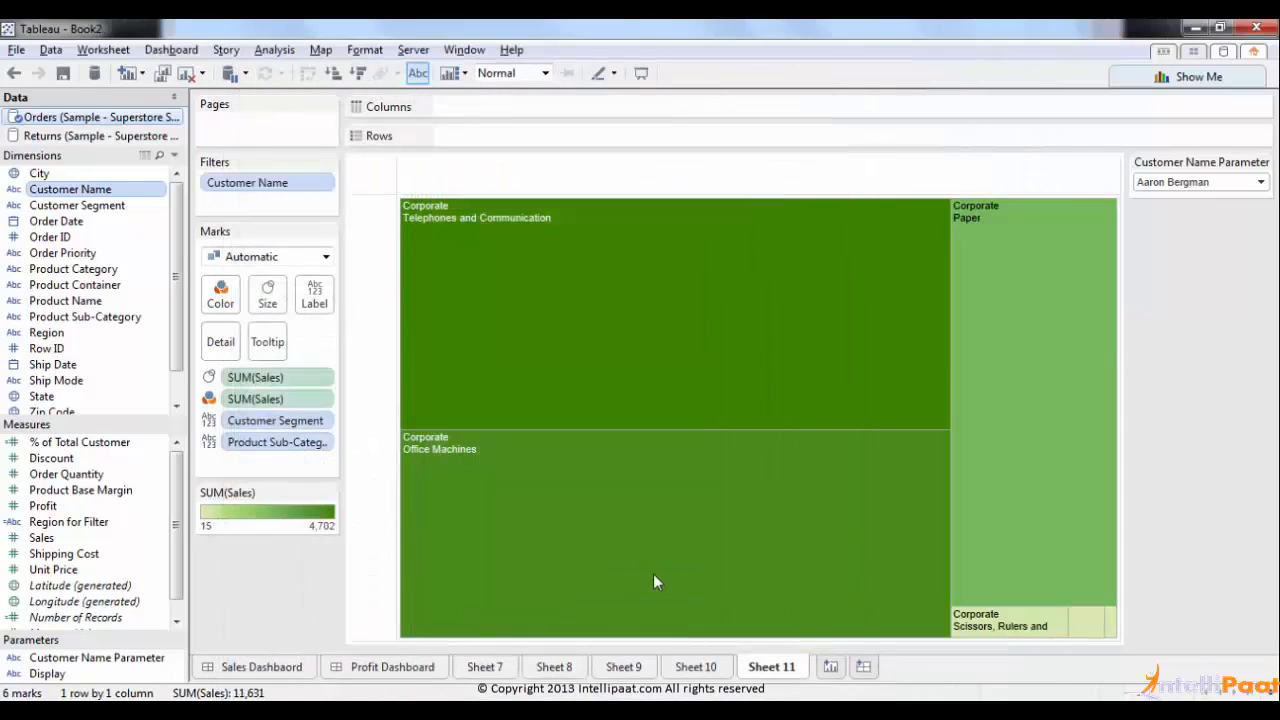
Step: Try several customers from further down the list in the Customer Name Parameter control to check how the treemap responds
left_click(1260, 182)
left_click(1190, 312)
left_click(1250, 182)
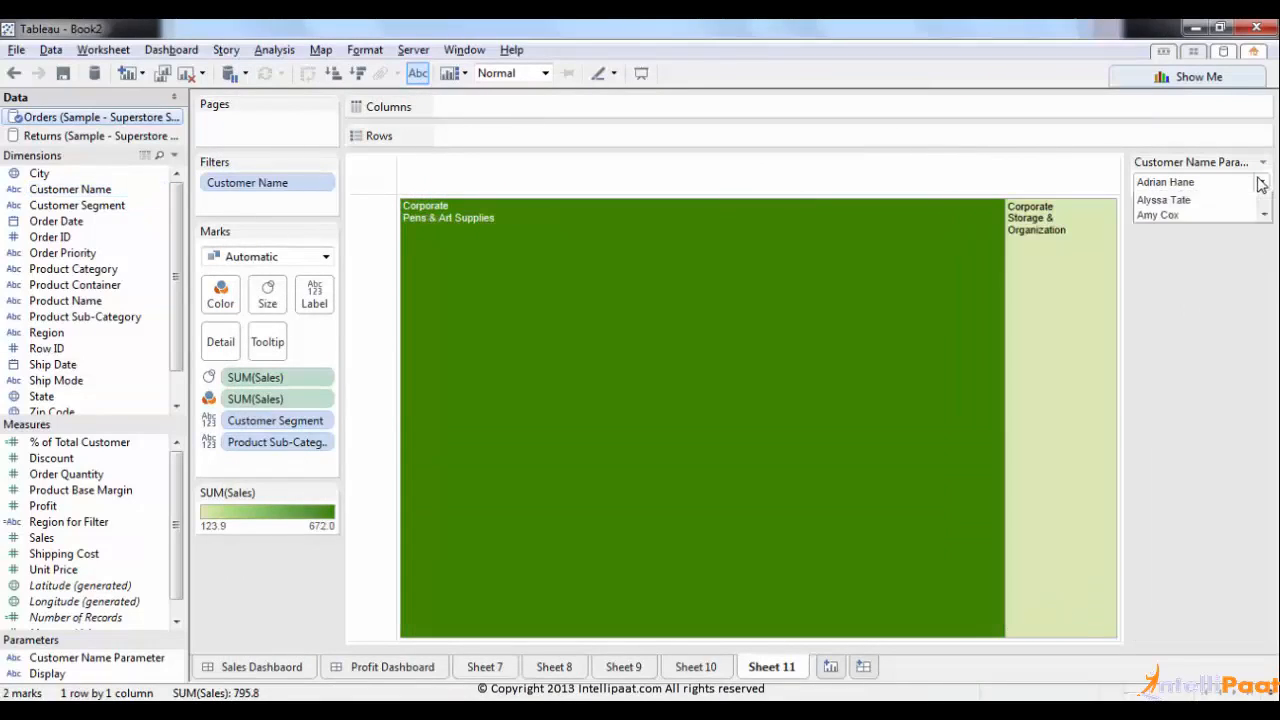
left_click(1215, 364)
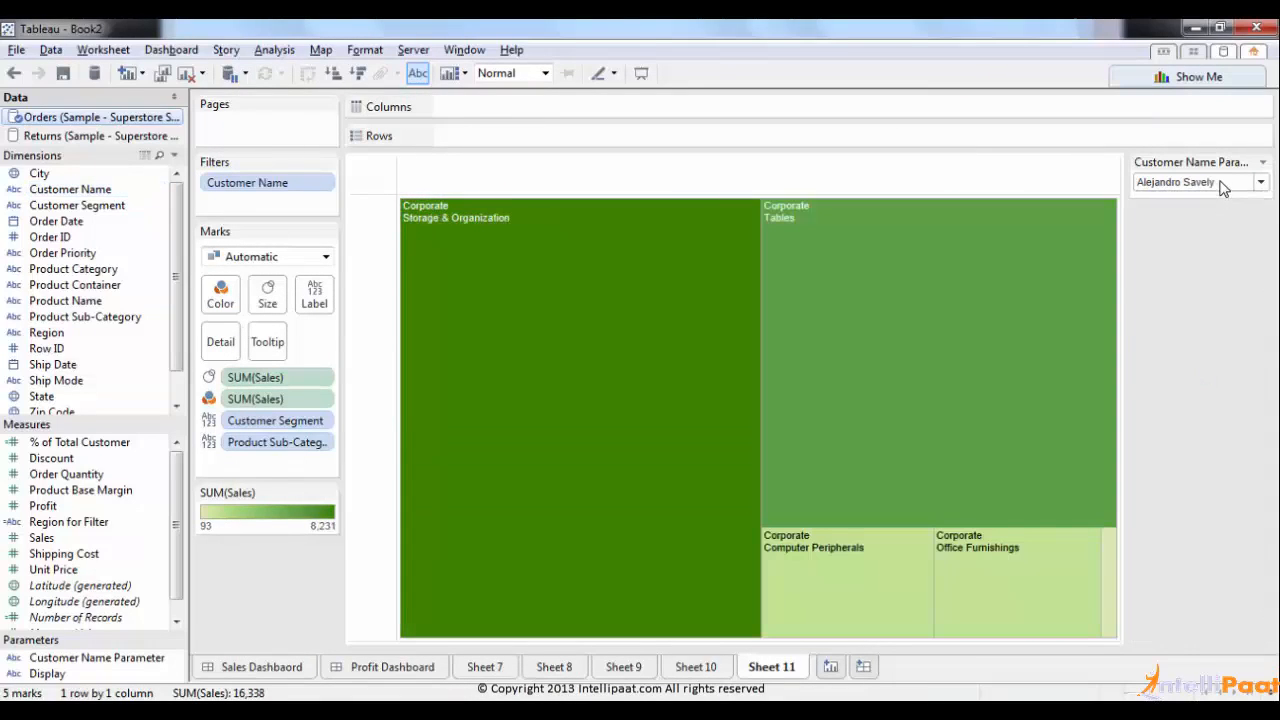
left_click(1226, 182)
left_click(1143, 506)
left_click(1248, 185)
left_click(1186, 486)
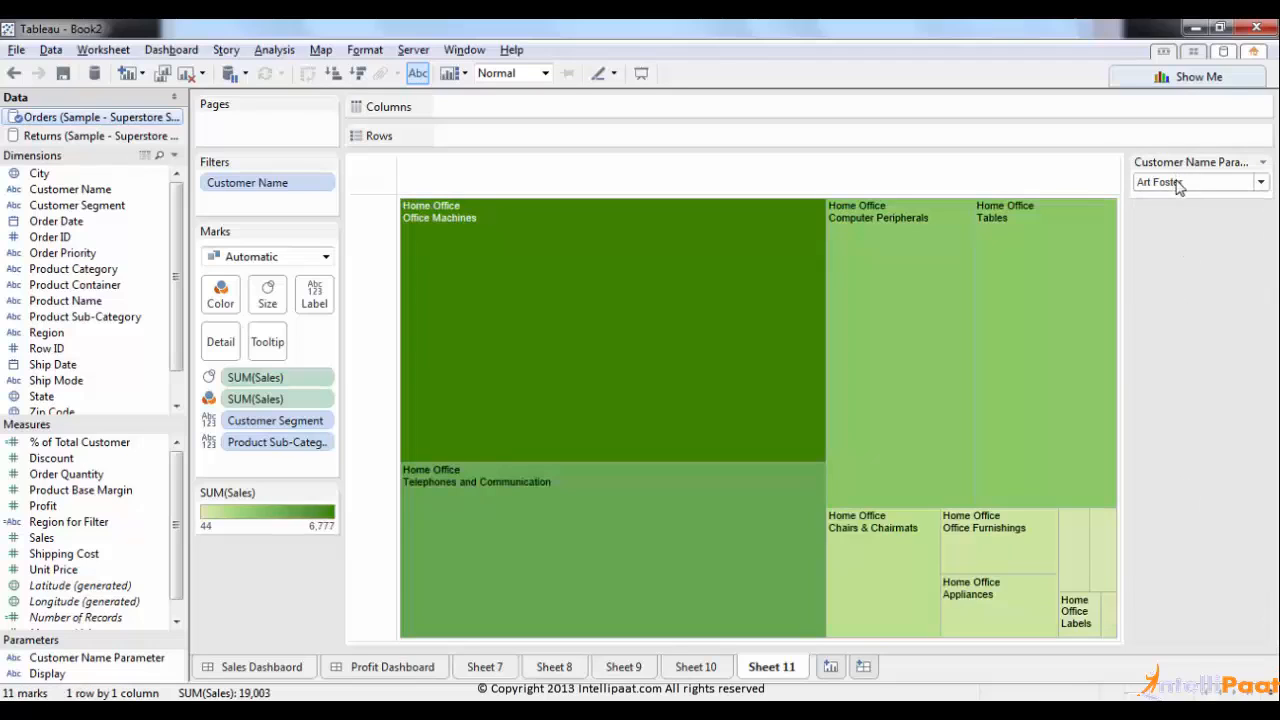
left_click(1249, 181)
left_click(1146, 538)
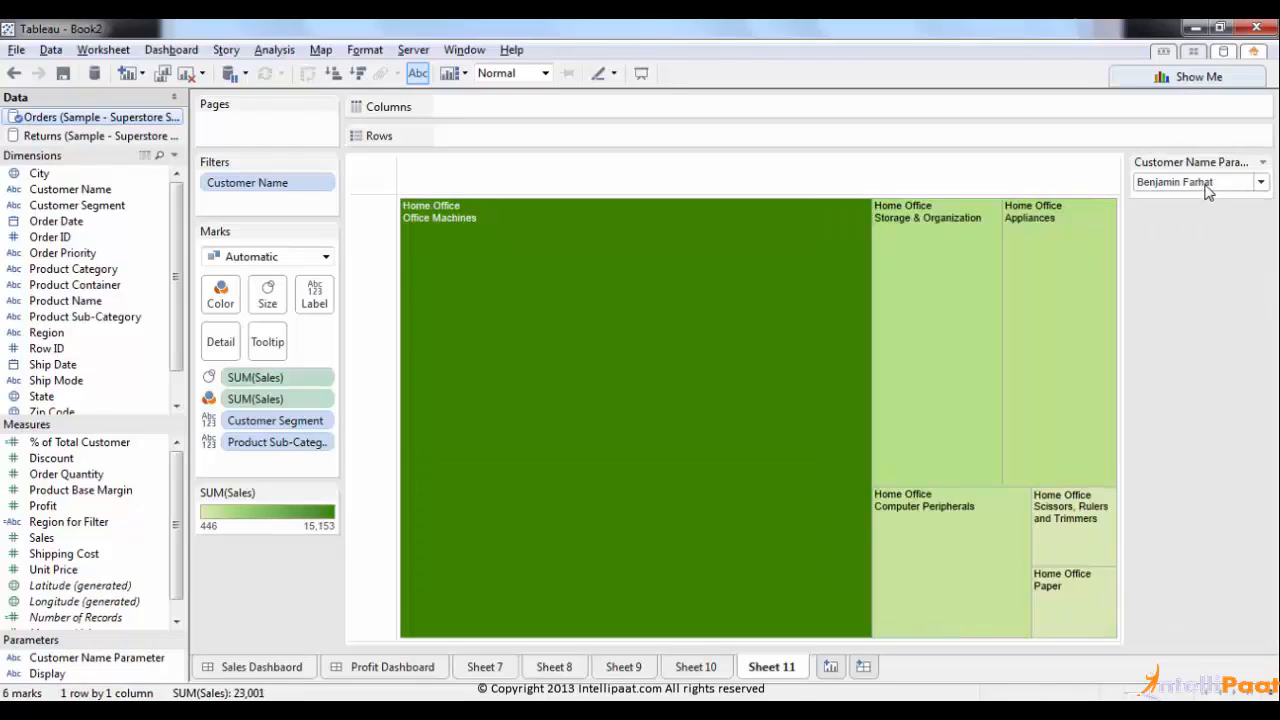
left_click(1212, 183)
left_click(1206, 566)
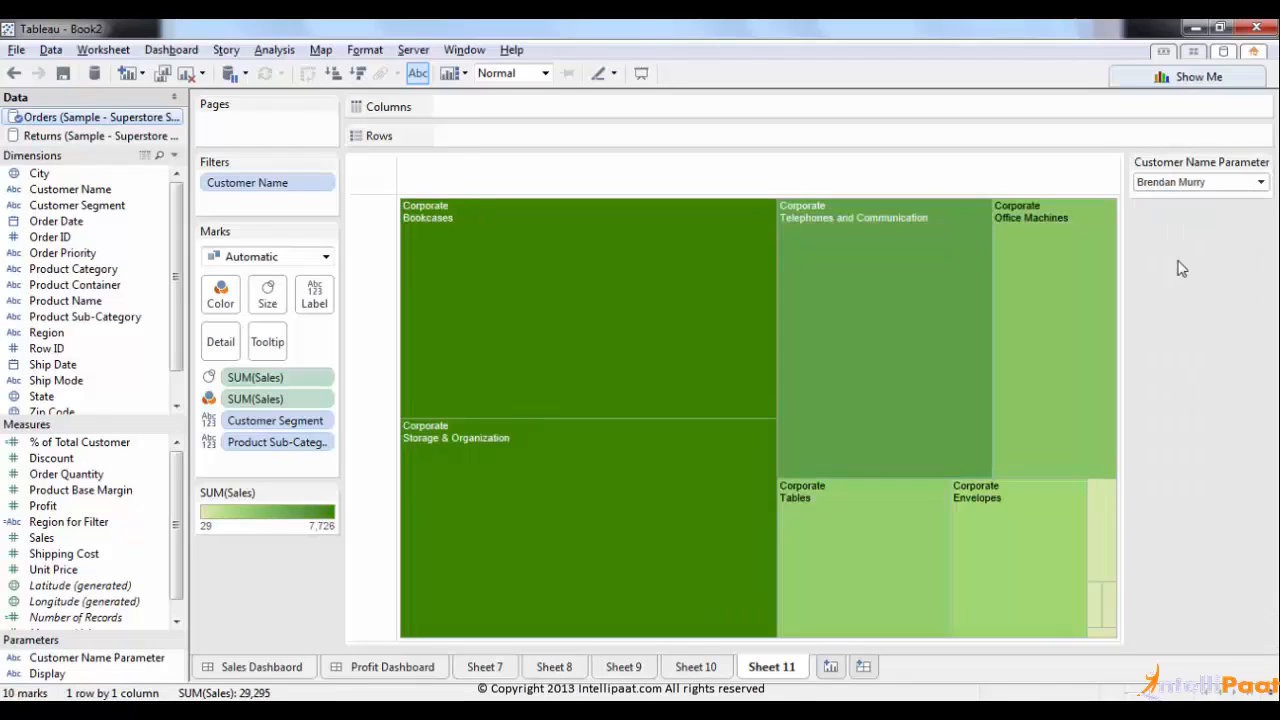
left_click(1172, 184)
left_click(1180, 589)
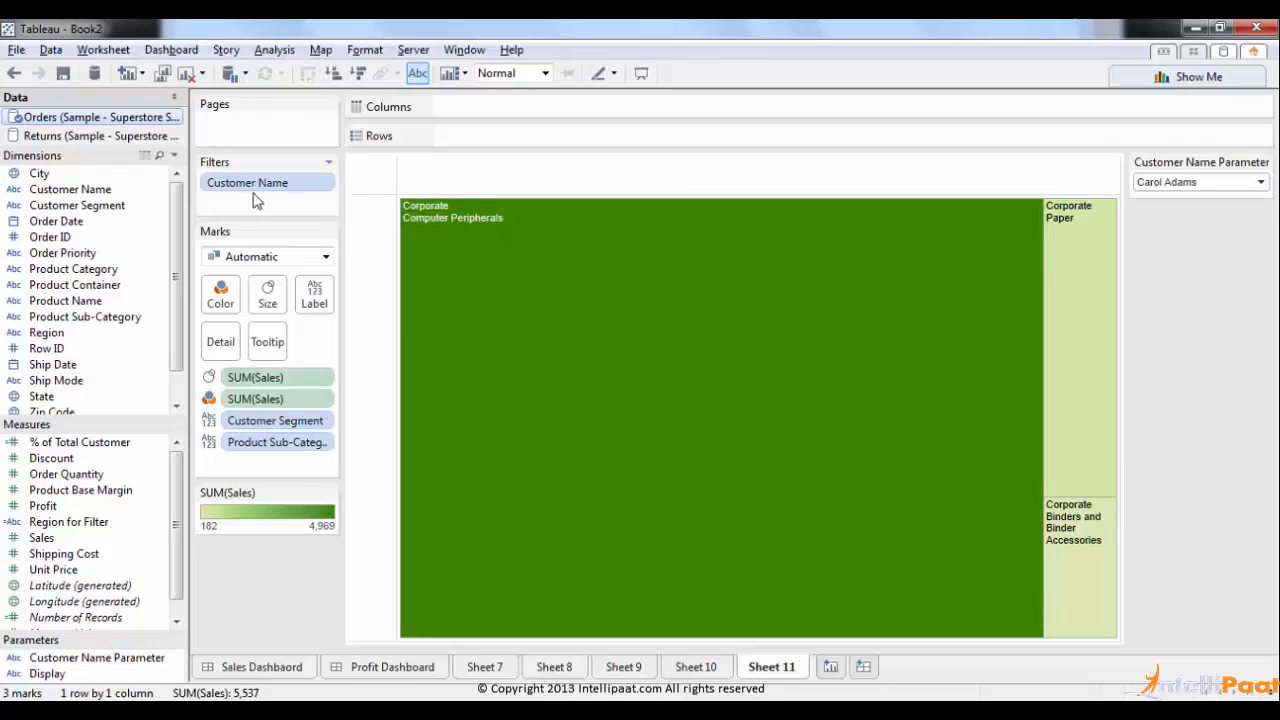
mouse_move(736, 456)
left_click(77, 192)
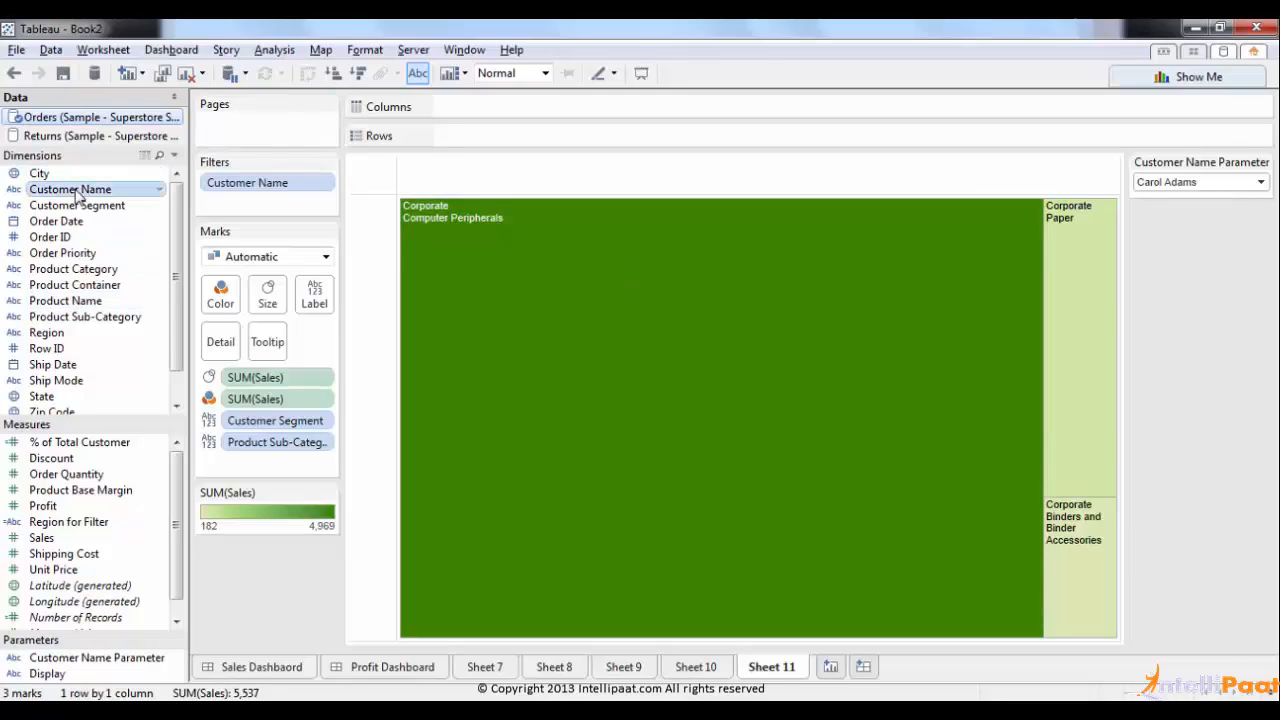
right_click(77, 194)
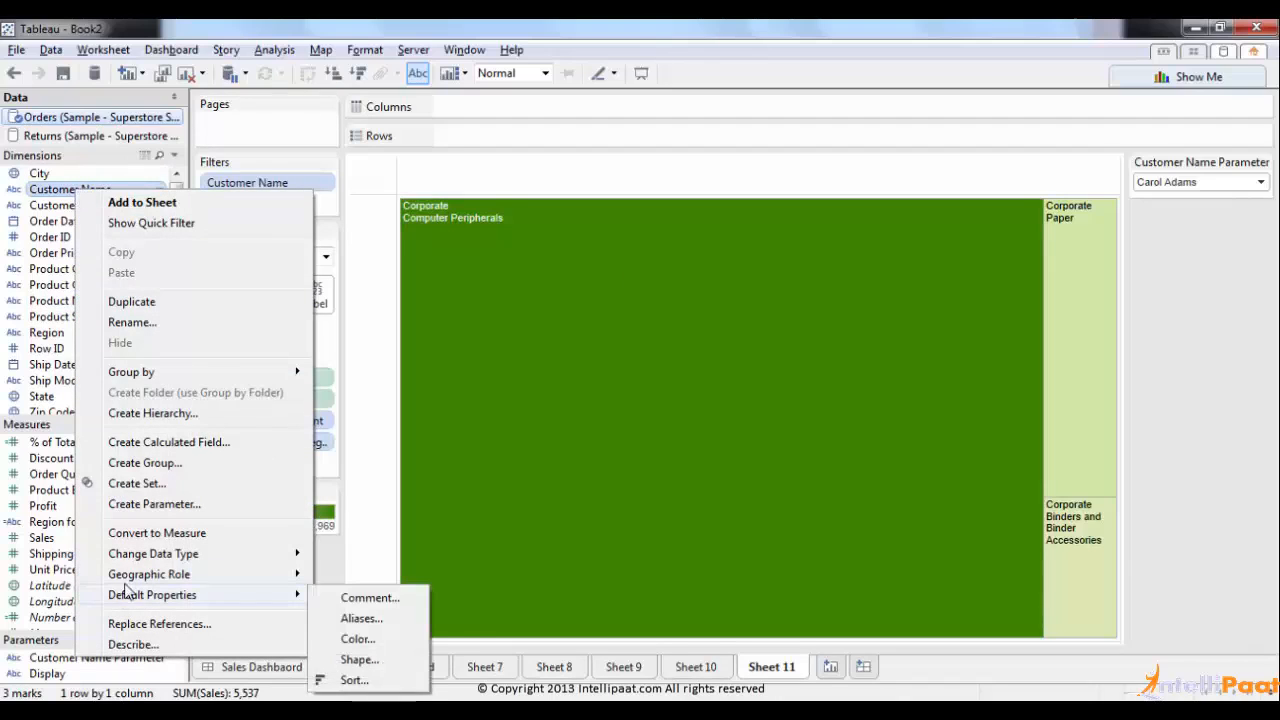
left_click(1200, 584)
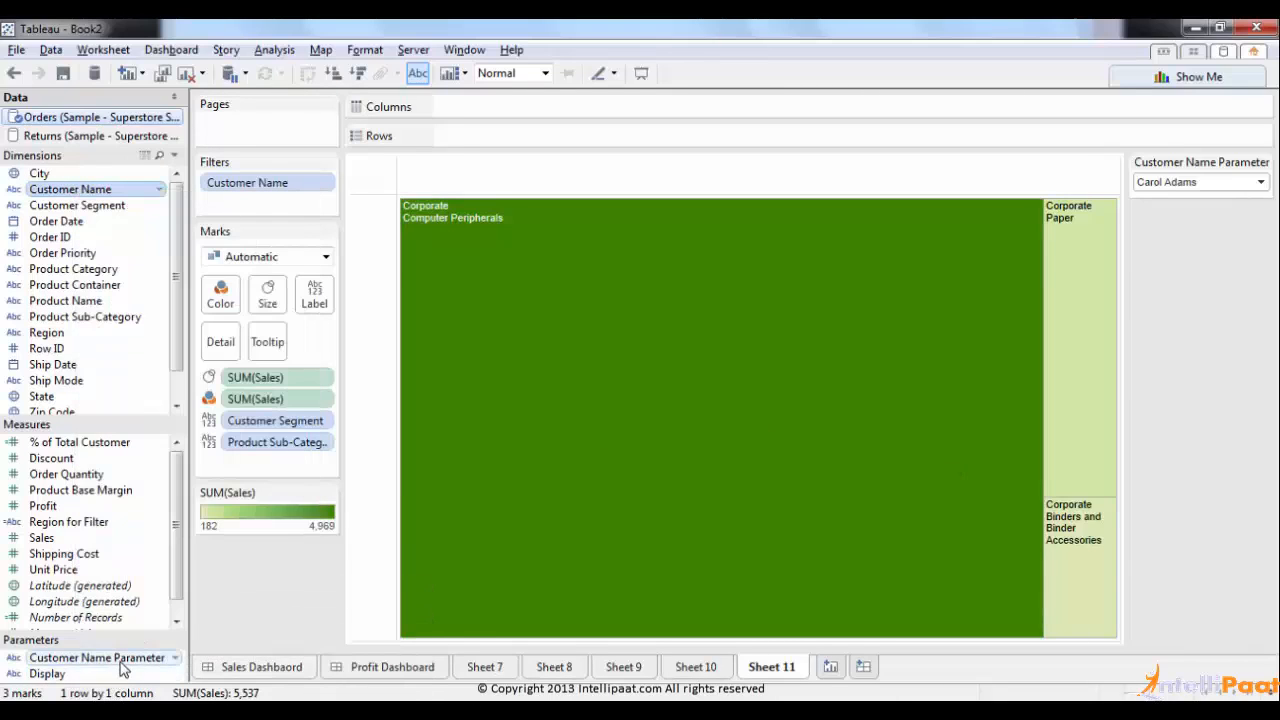
left_click(175, 658)
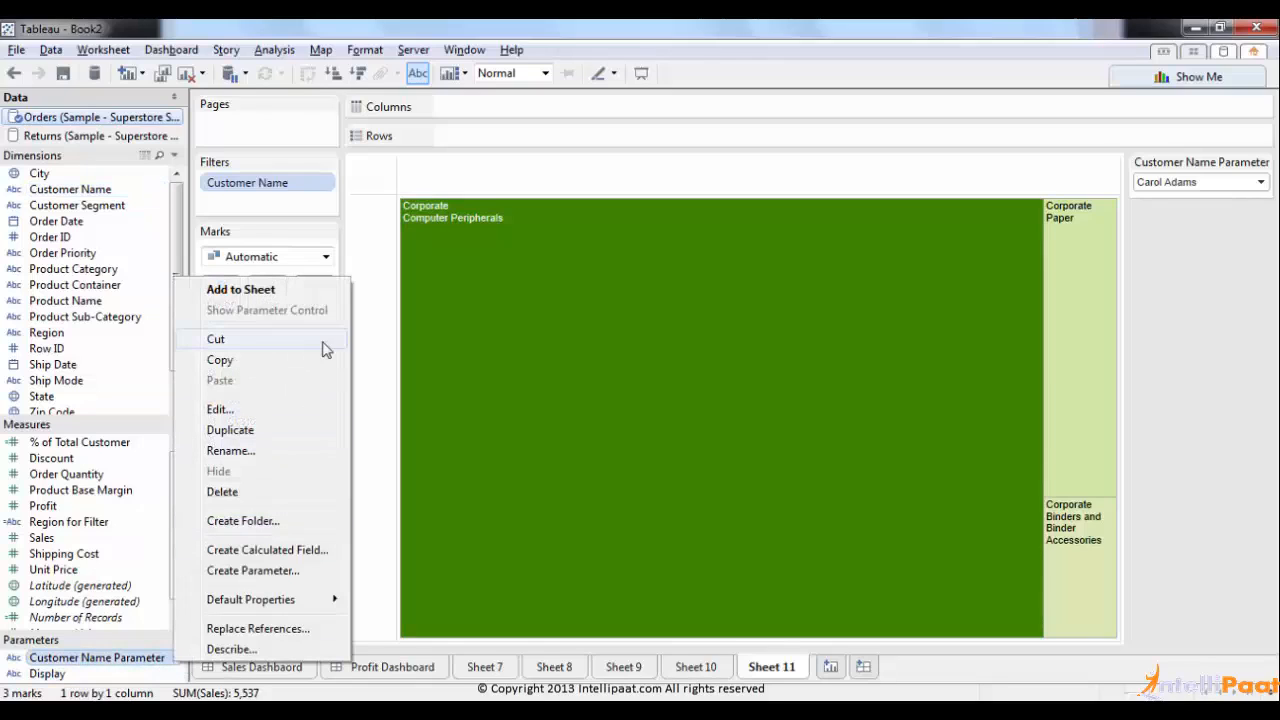
left_click(1245, 376)
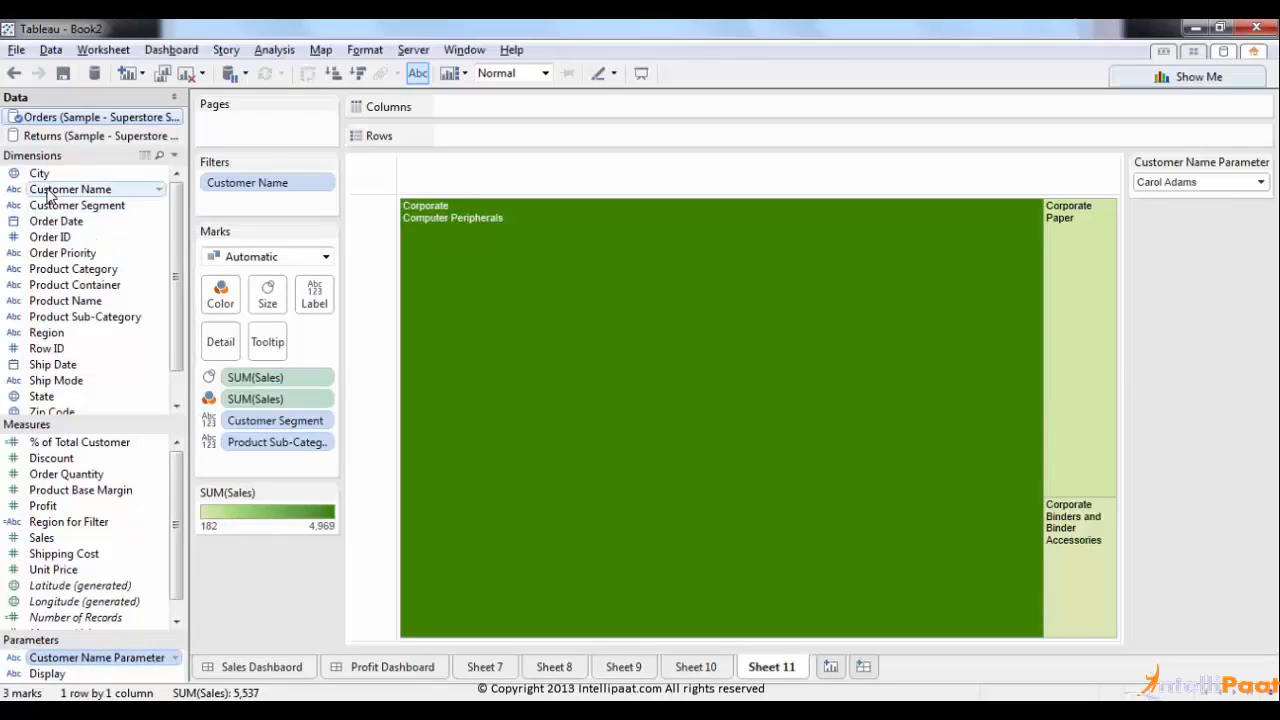
Step: Review the Customer Name filter's formula condition, examining its field and parameter parts, and close the filter settings
left_click(322, 183)
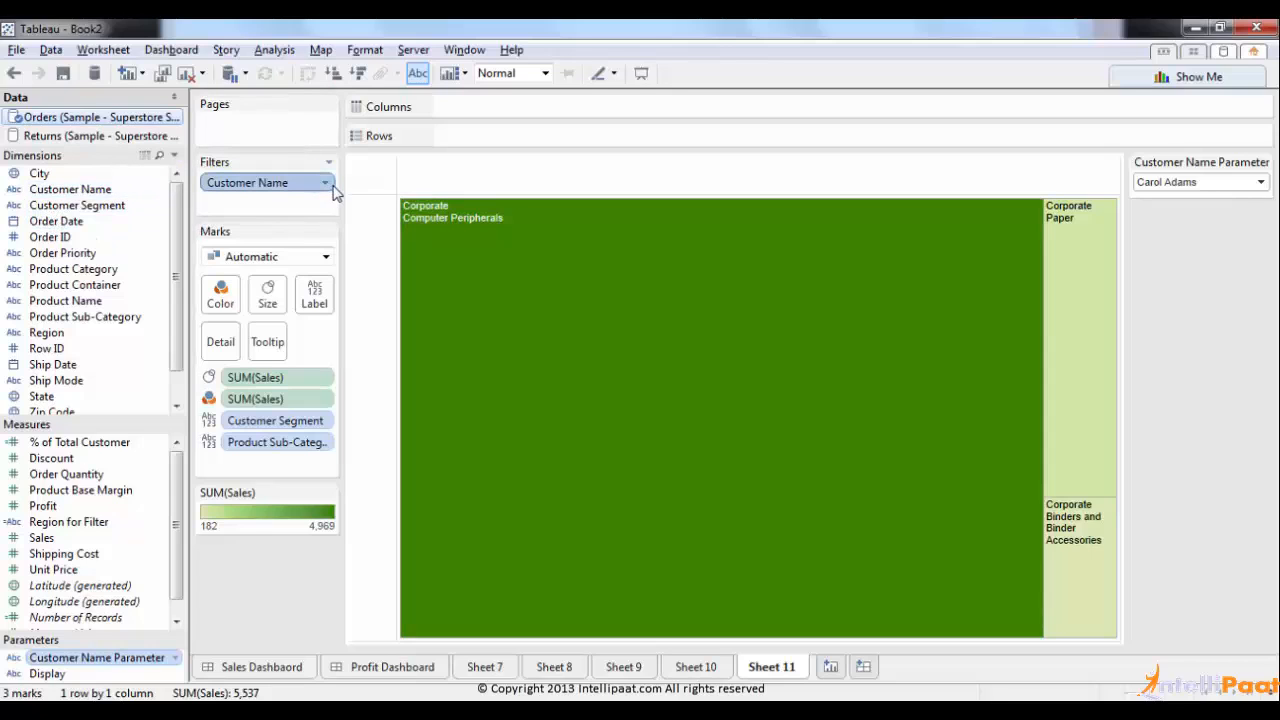
left_click(324, 183)
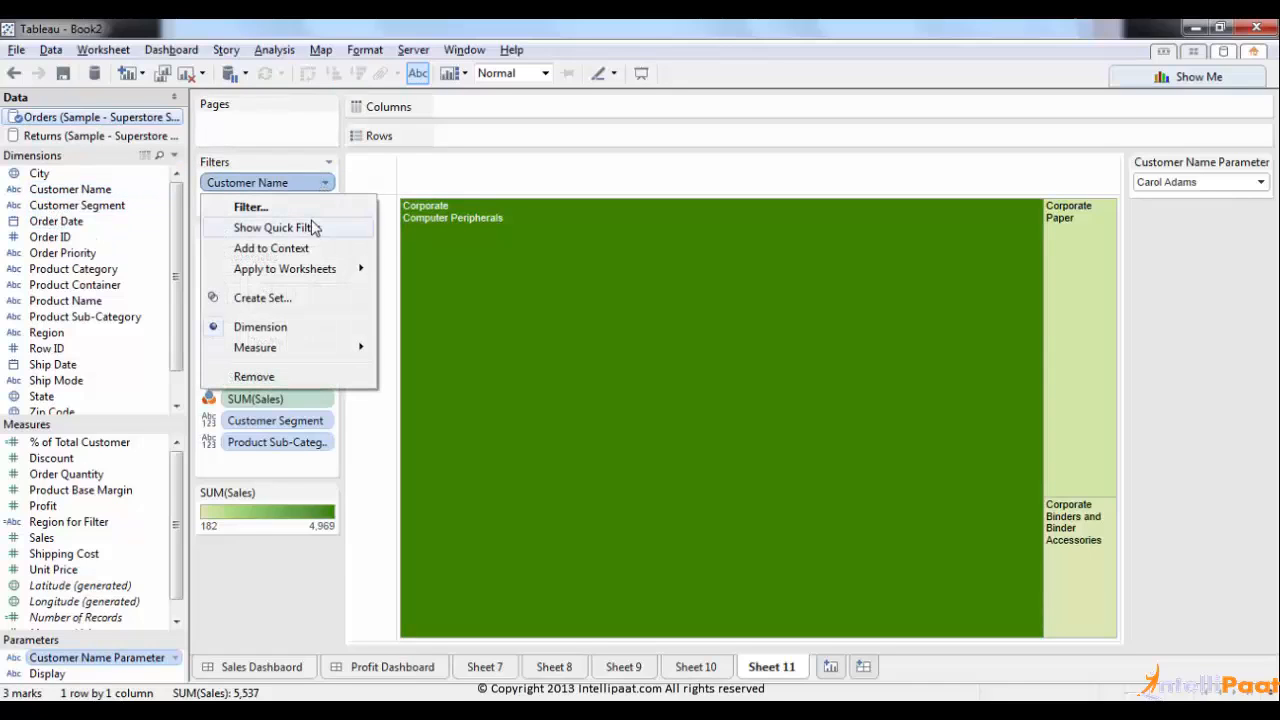
left_click(251, 207)
left_click(585, 148)
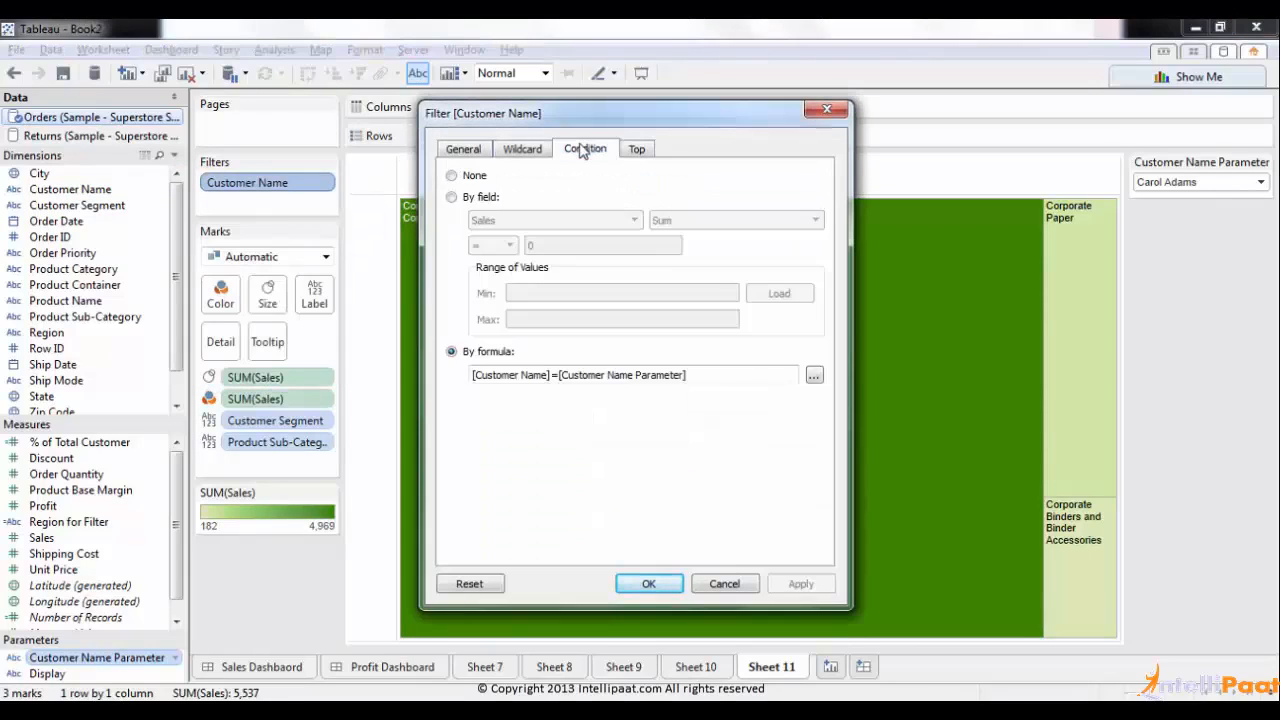
left_click(452, 352)
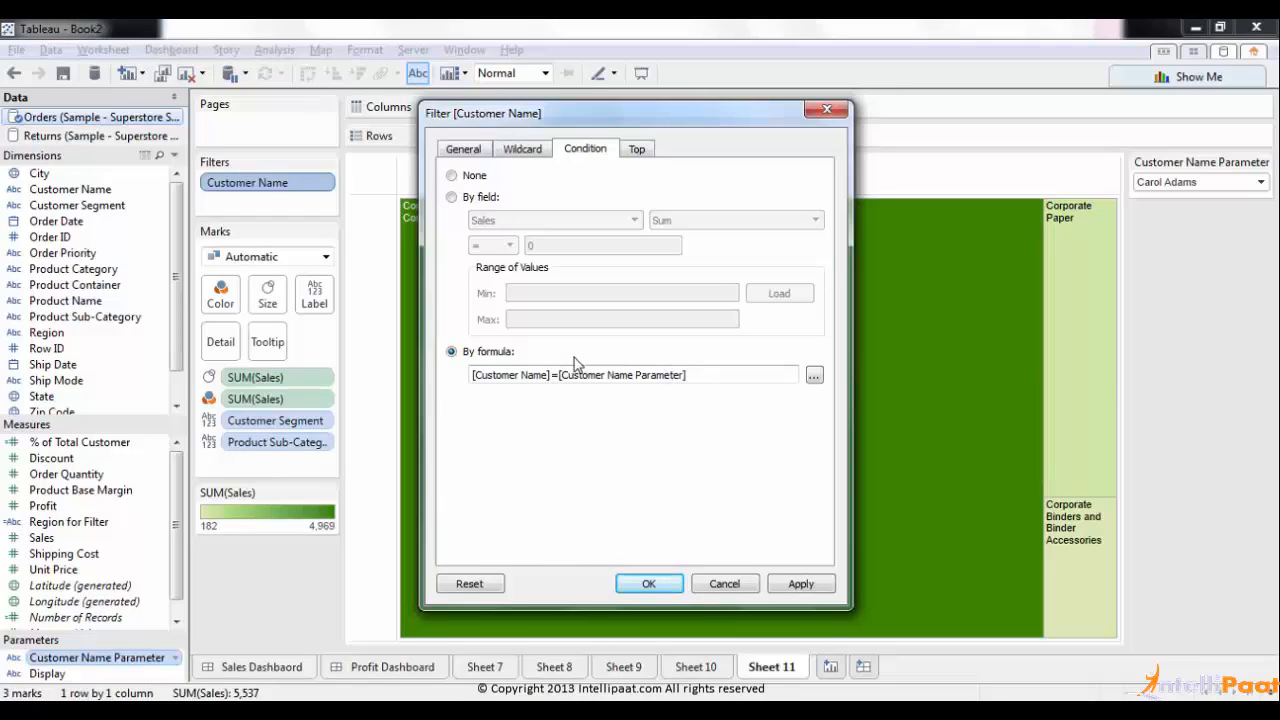
left_click_drag(550, 375, 437, 352)
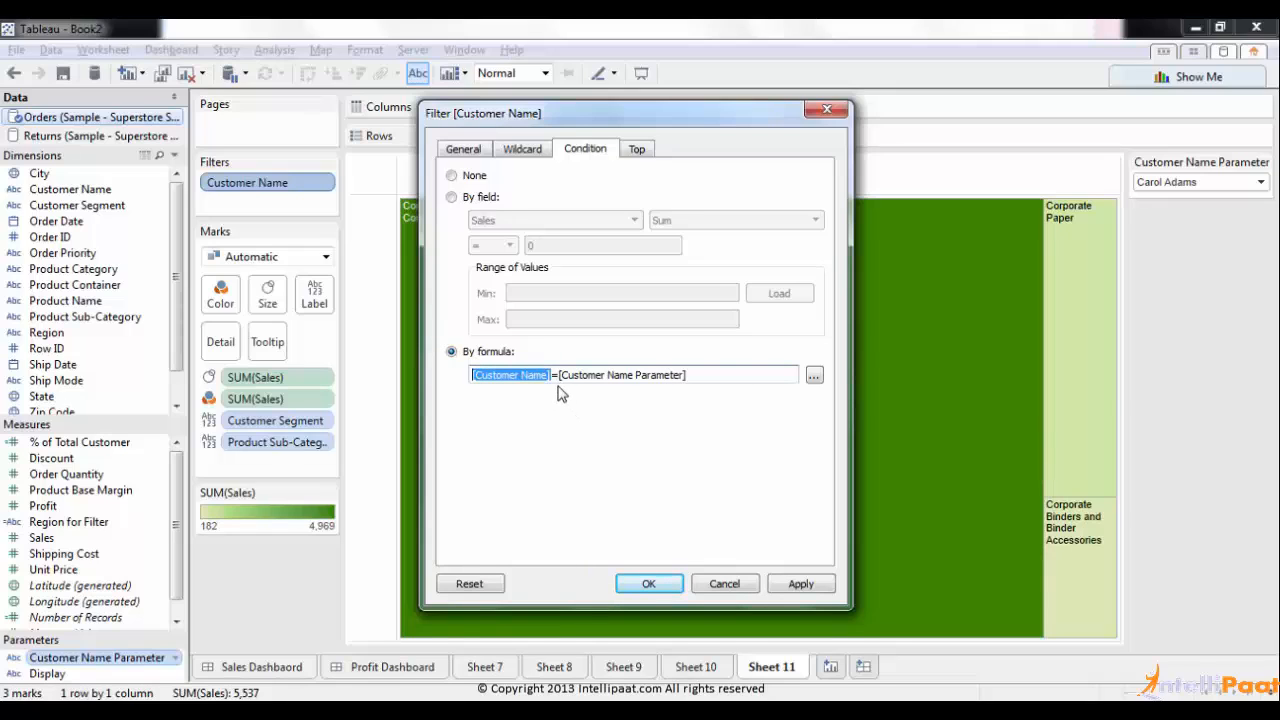
left_click_drag(558, 374, 699, 378)
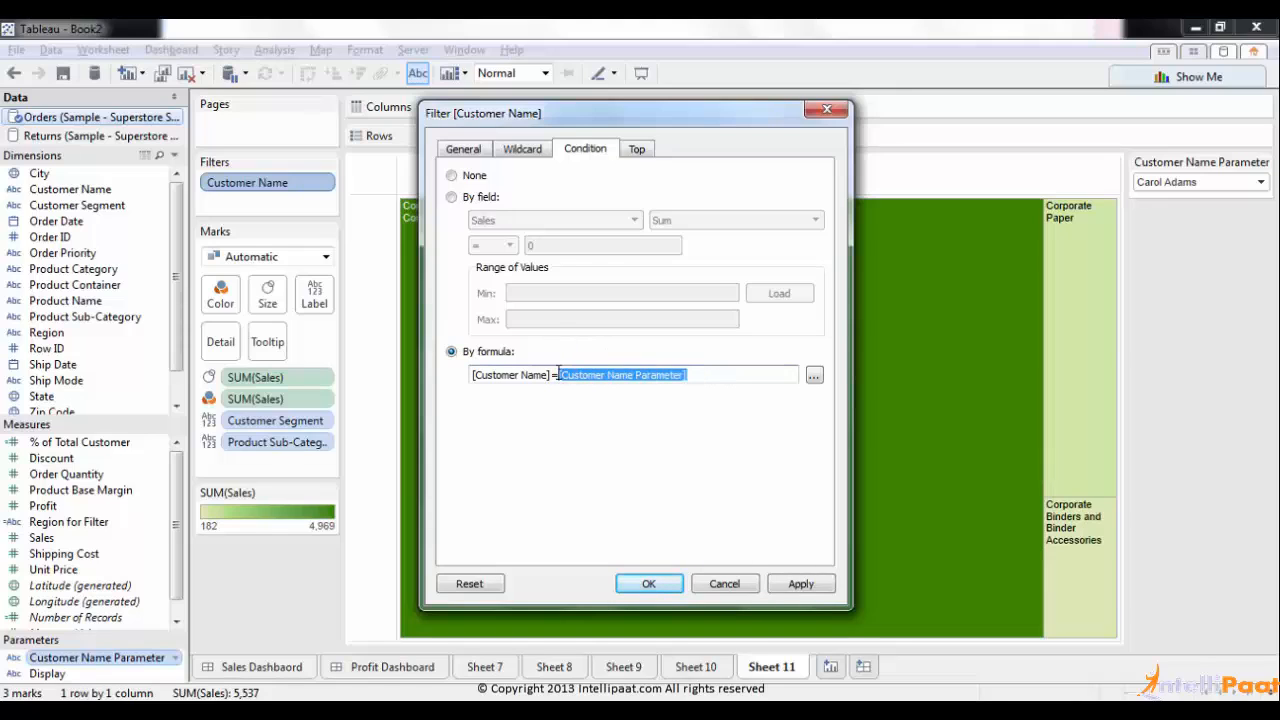
left_click_drag(550, 375, 452, 378)
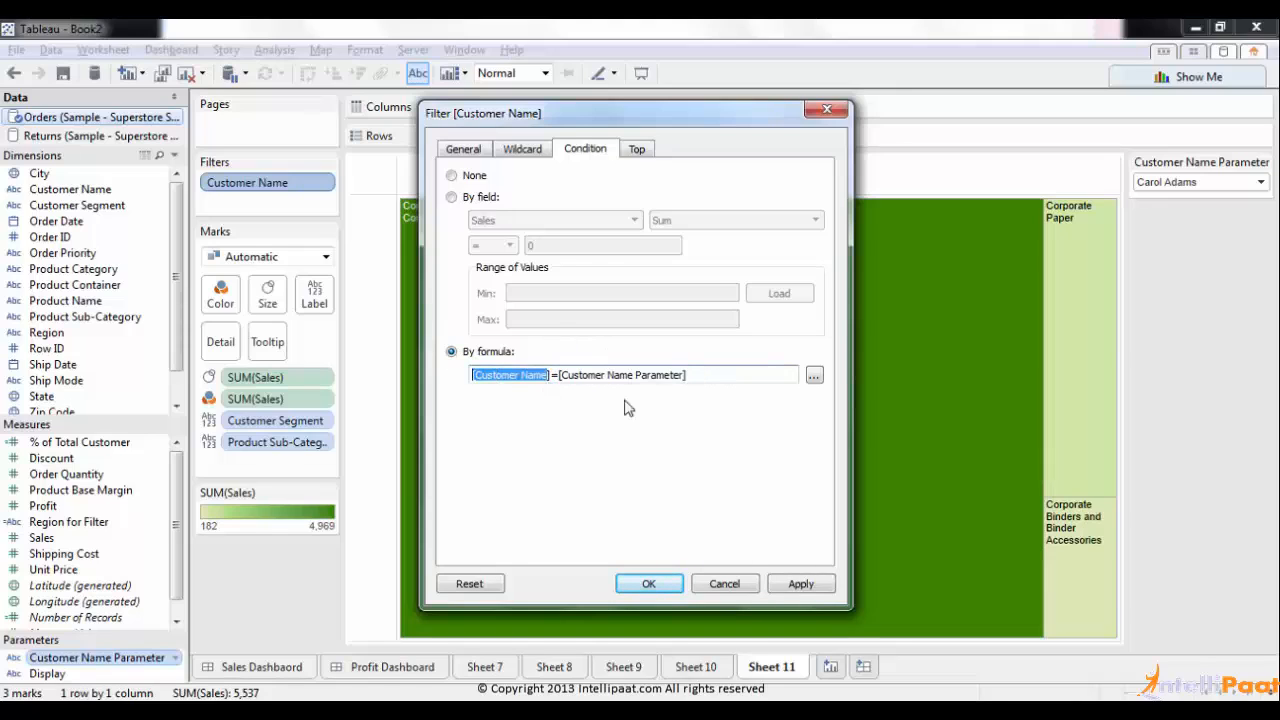
left_click_drag(553, 377, 458, 371)
left_click_drag(697, 376, 563, 376)
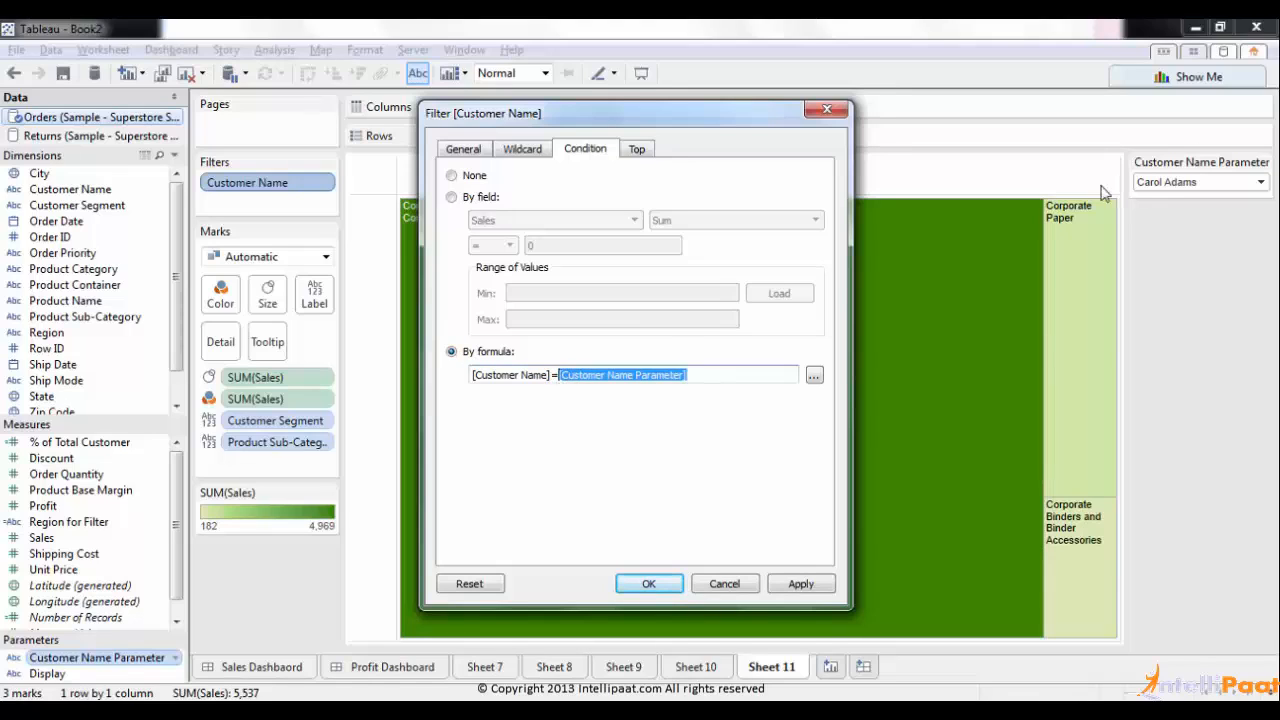
left_click(651, 584)
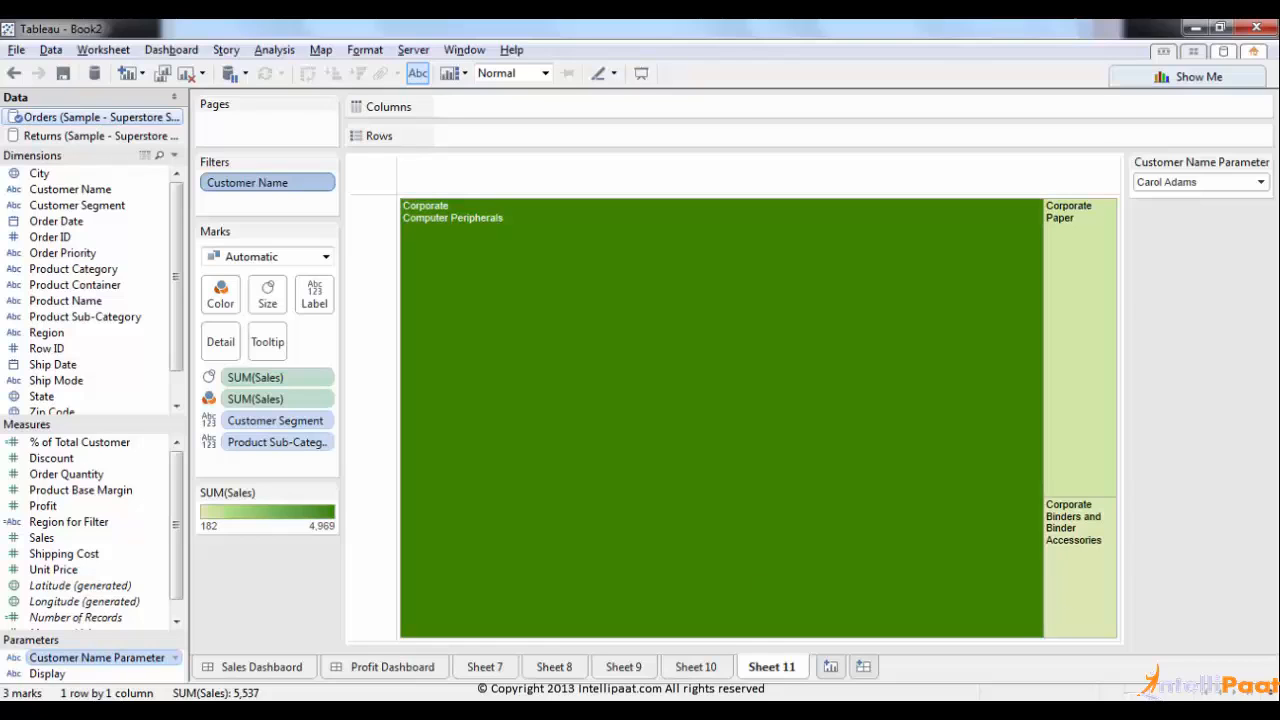
Step: Switch to the Assignment slide of the presentation
mouse_move(986, 377)
key("alt+Tab")
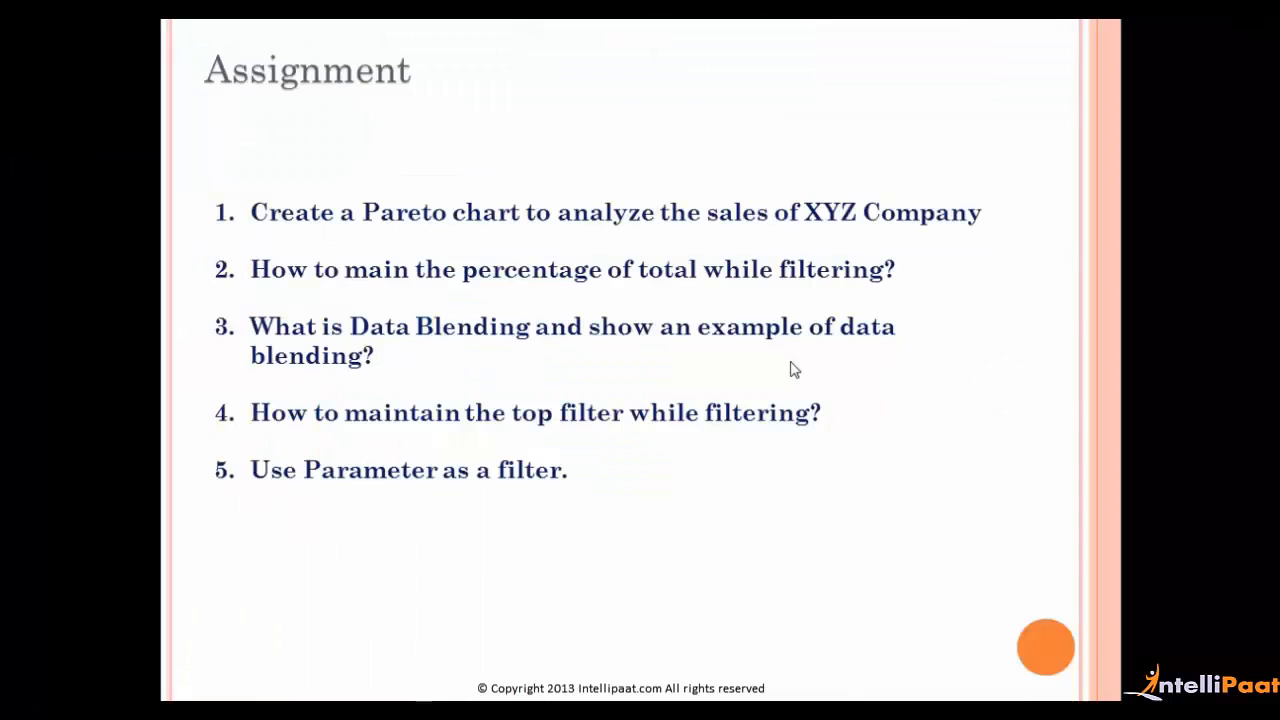
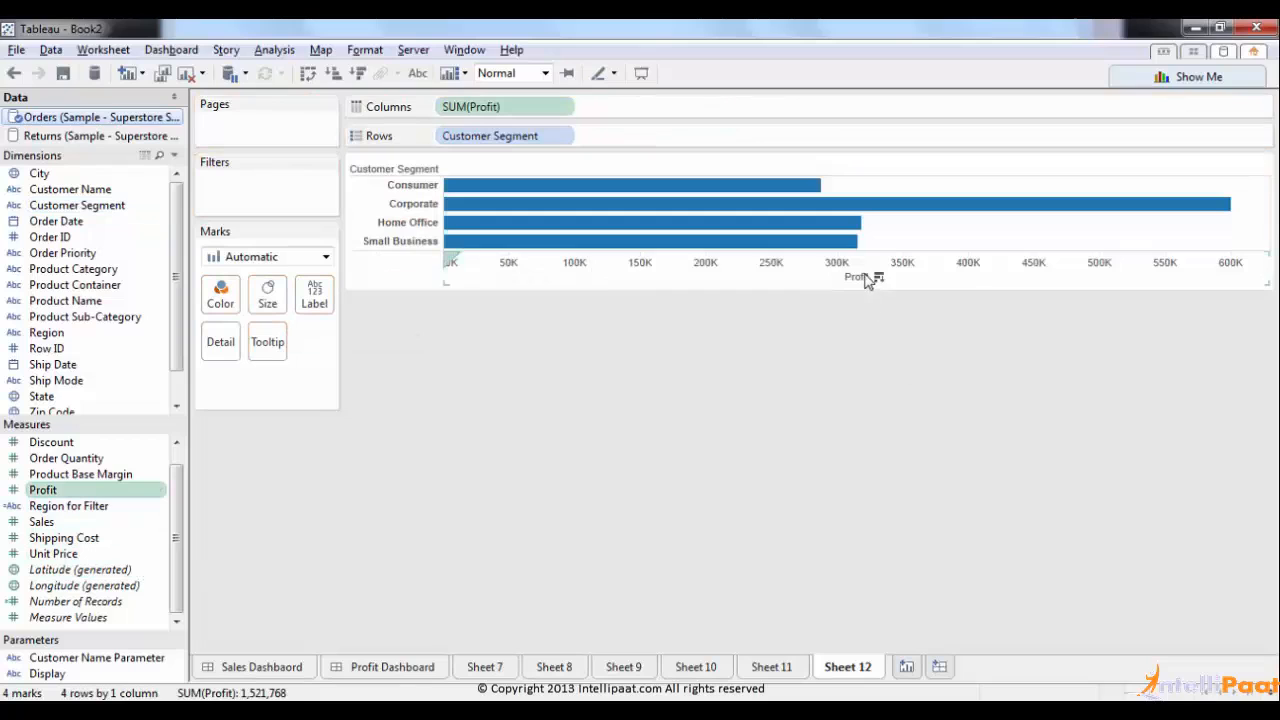
Step: Sort the customer segments by Profit in descending order and show mark labels on the bars
left_click(878, 277)
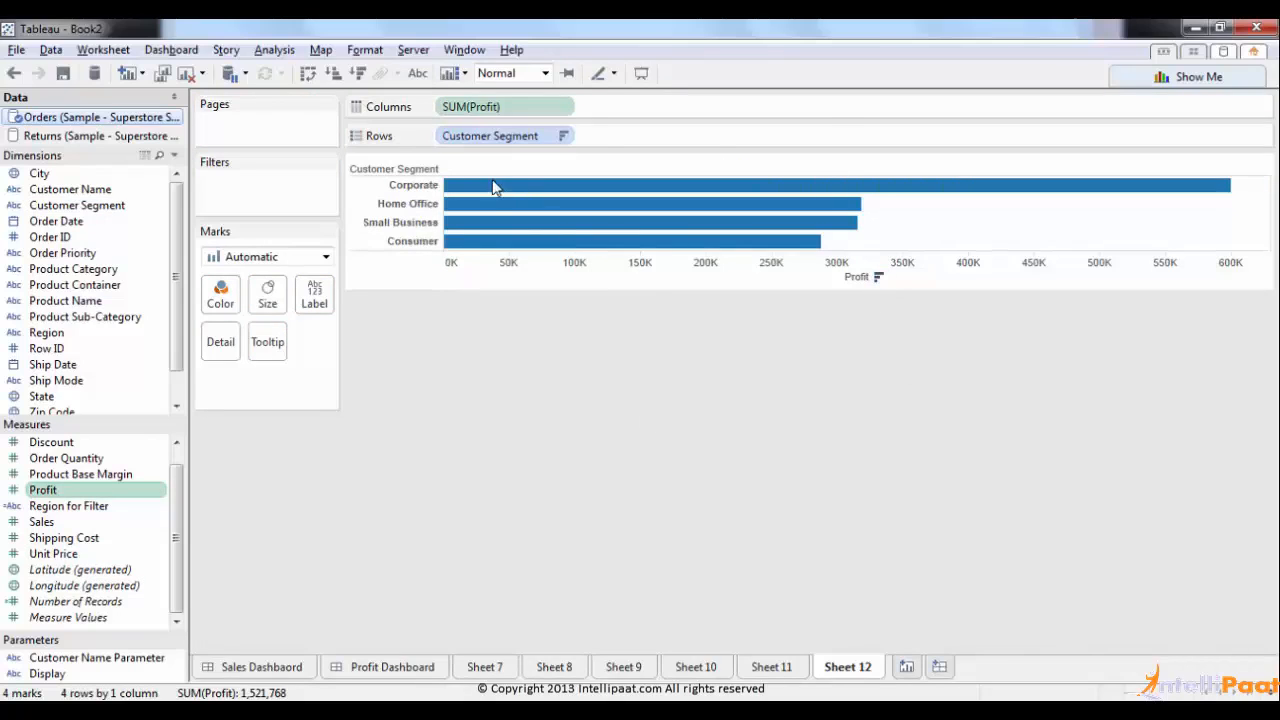
left_click(418, 75)
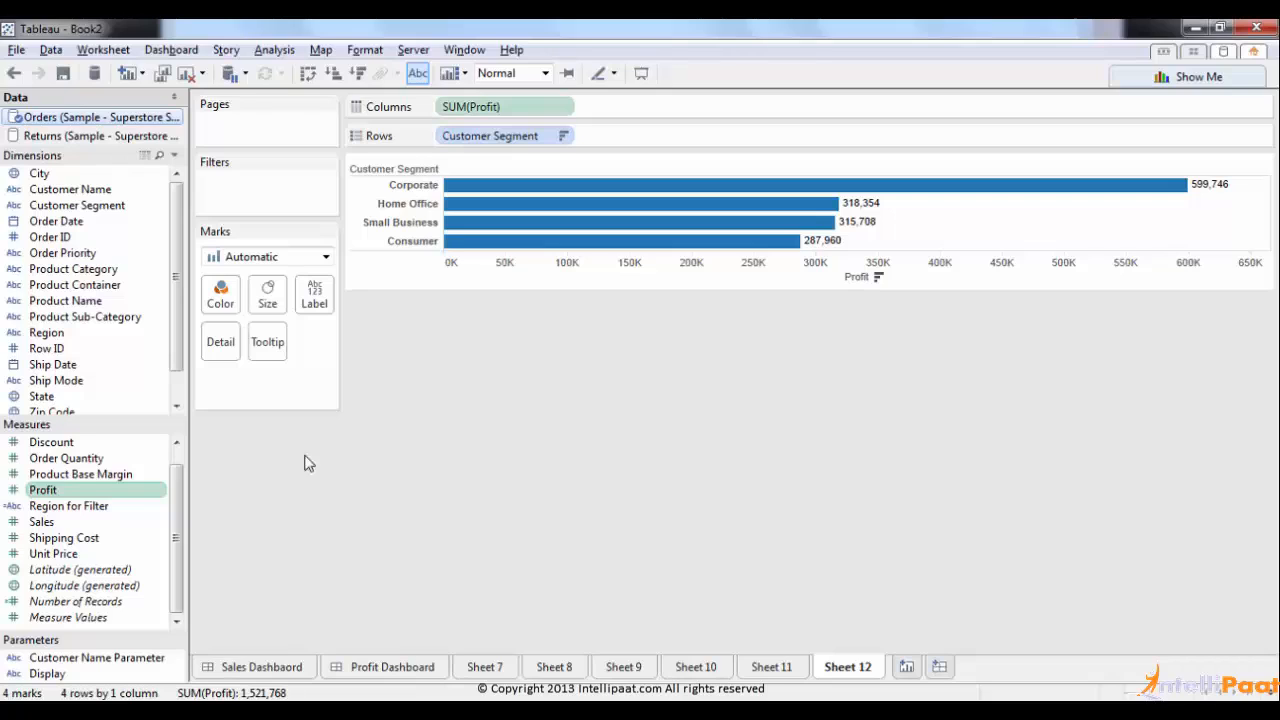
Step: Start a calculated field from Profit named Net Profit and enter the partial formula [Profit]-([Profit]*
right_click(65, 494)
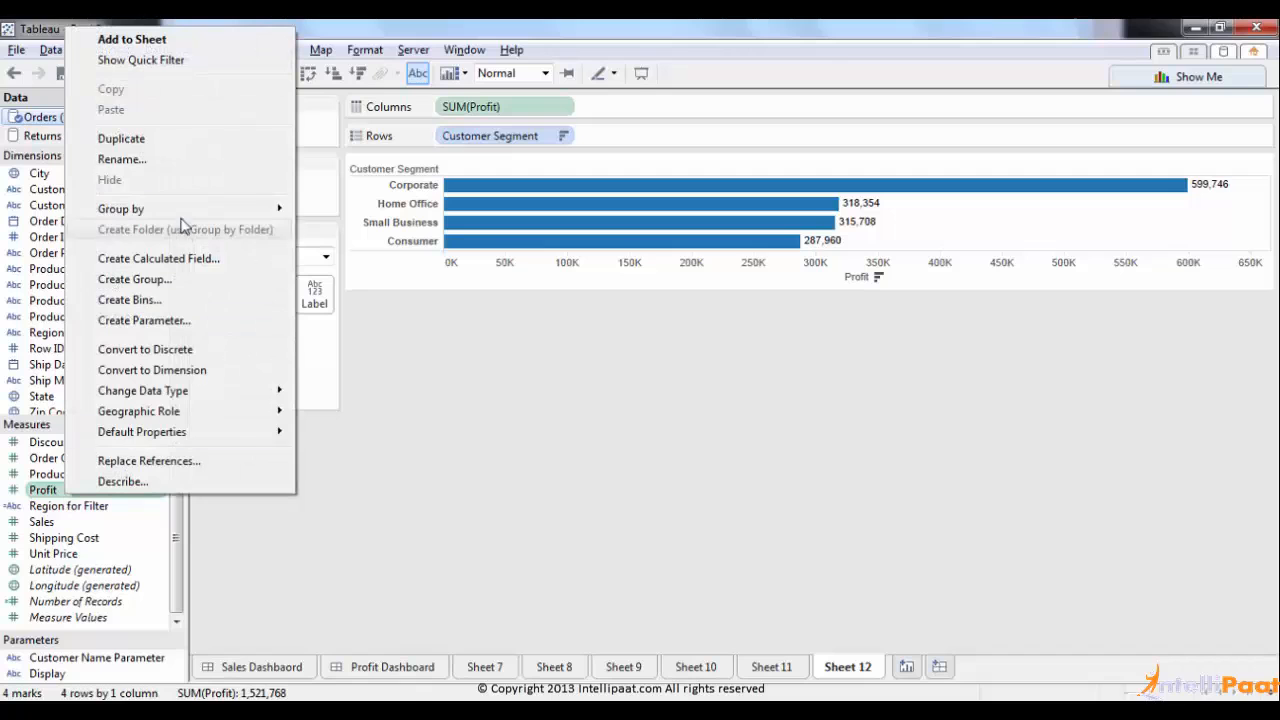
left_click(158, 258)
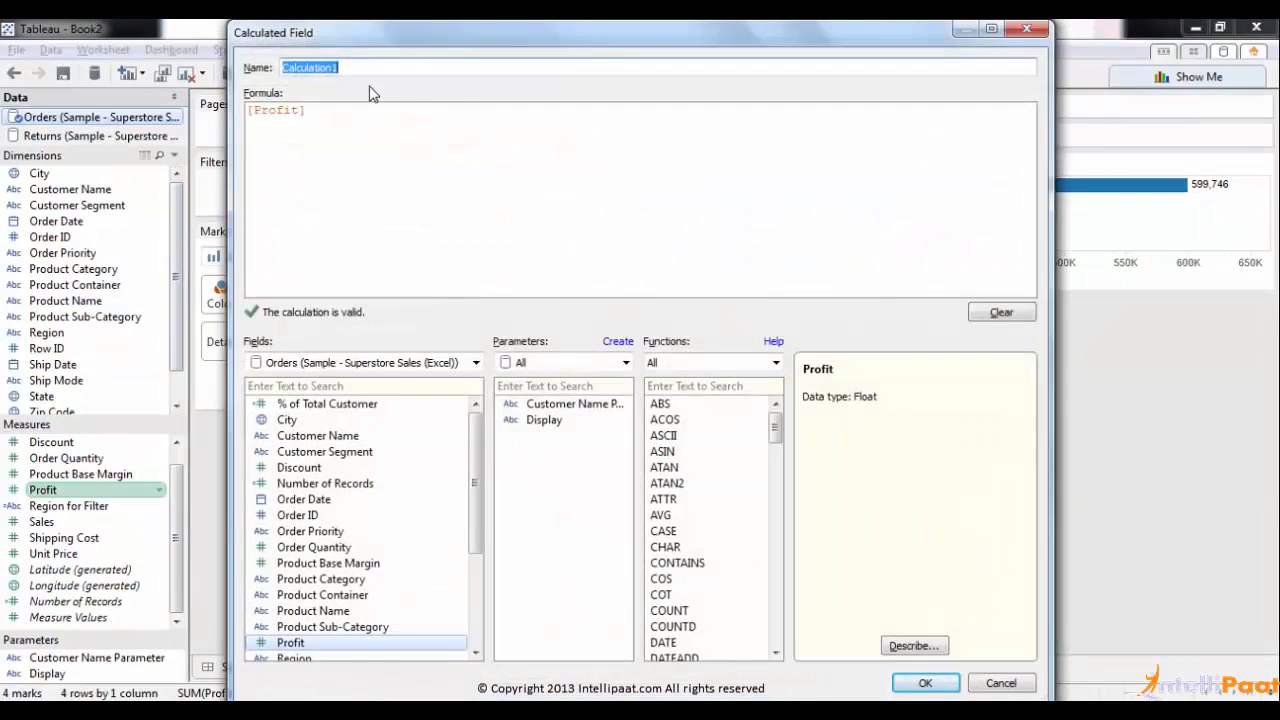
type("Net Pro")
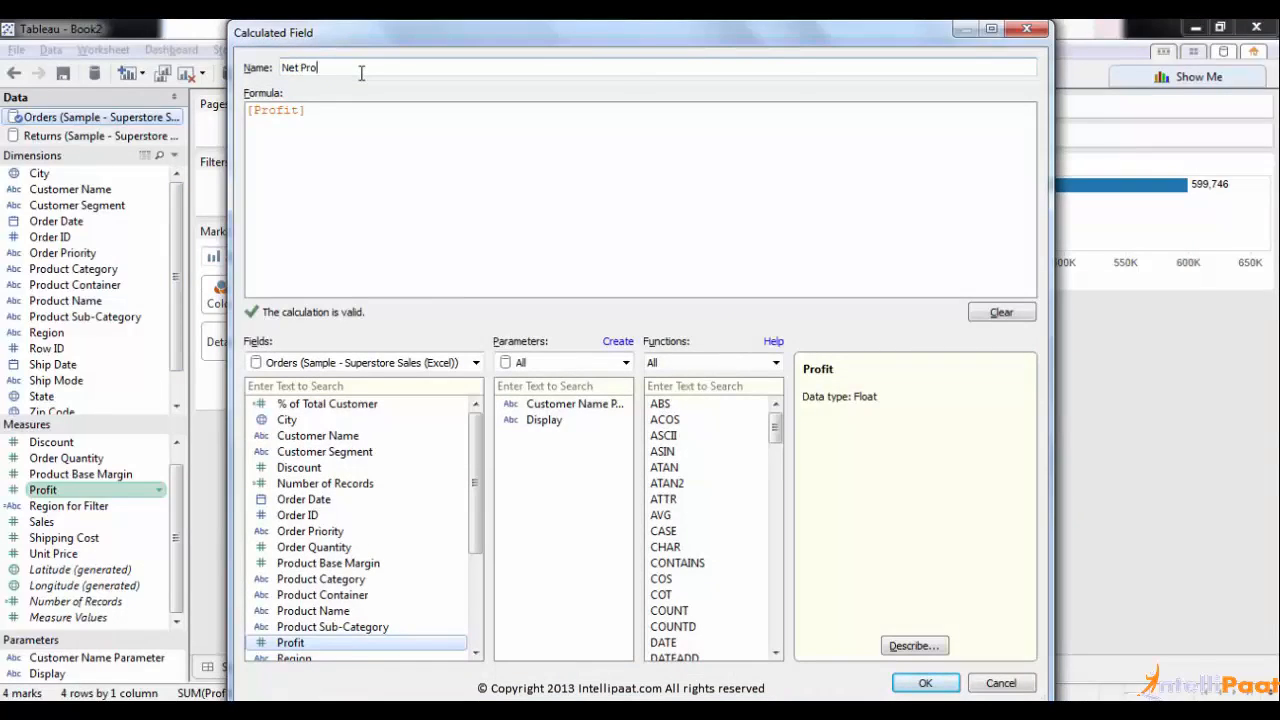
type("fit")
left_click(347, 122)
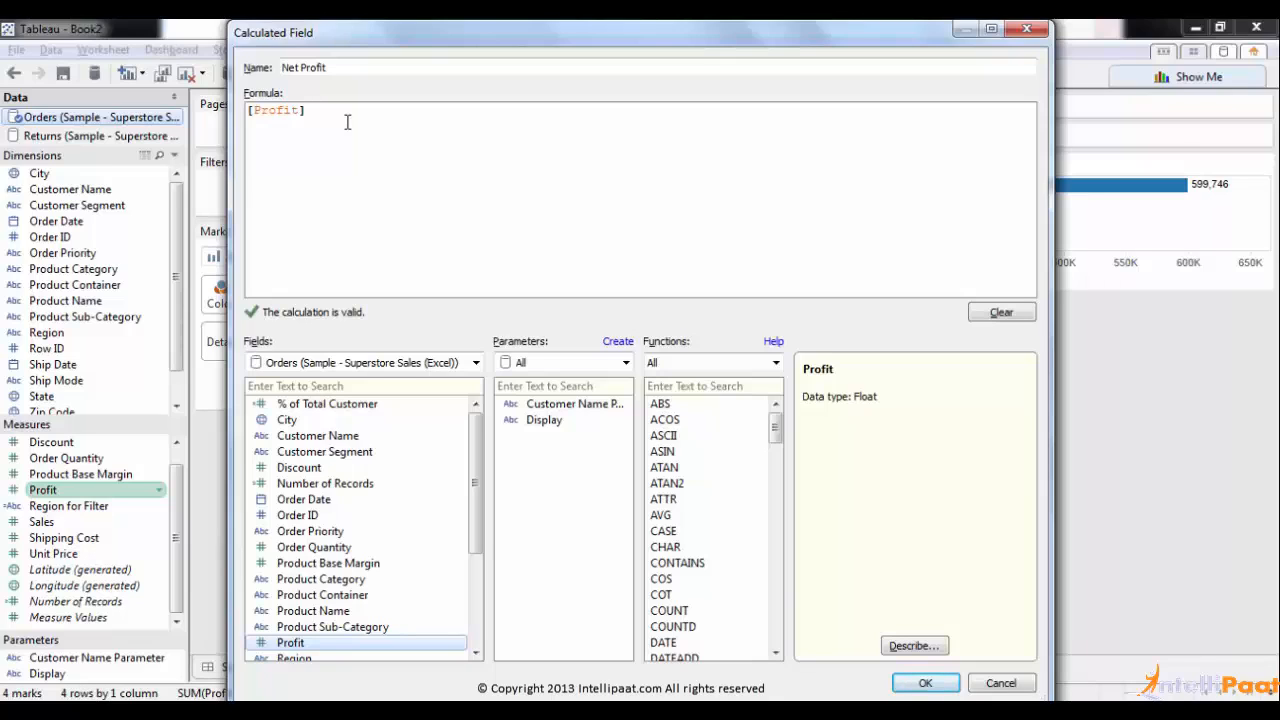
type("-(")
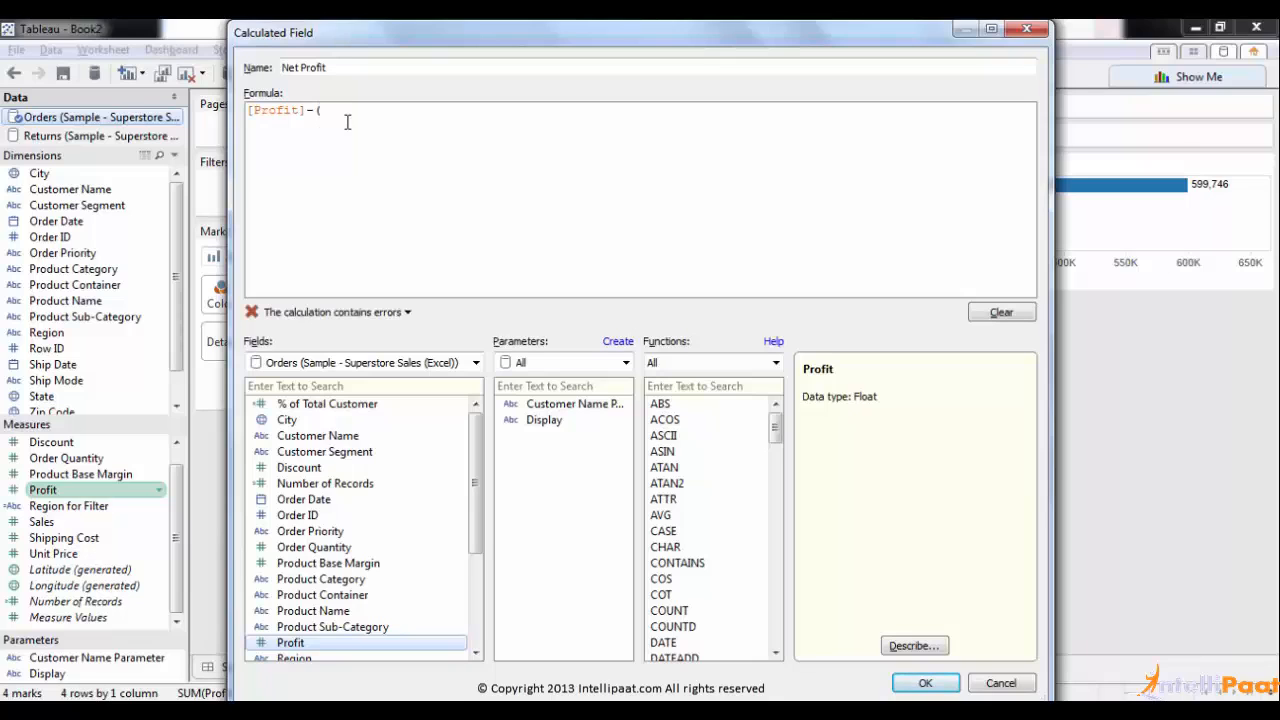
double_click(316, 645)
type("*")
Step: Create a float parameter named Tax Rate that allows all values, from within the Net Profit calculation
left_click(618, 342)
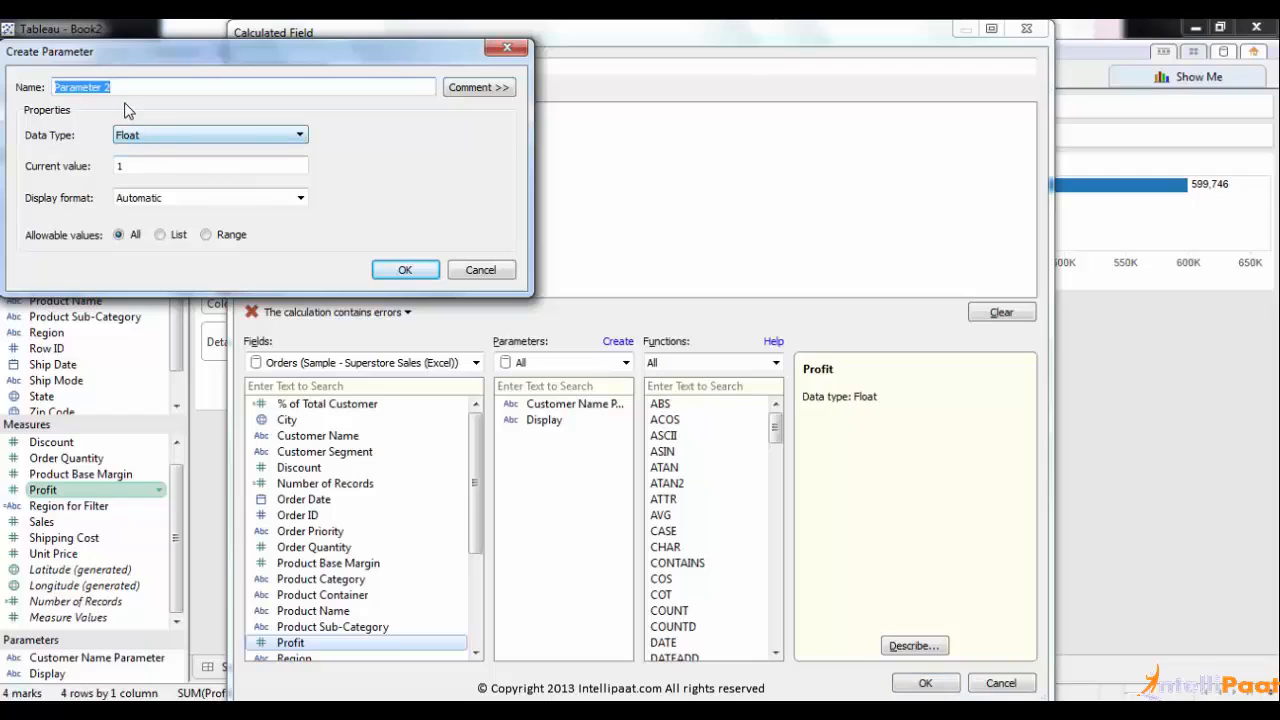
type("Tax Rate")
left_click(172, 134)
left_click(356, 127)
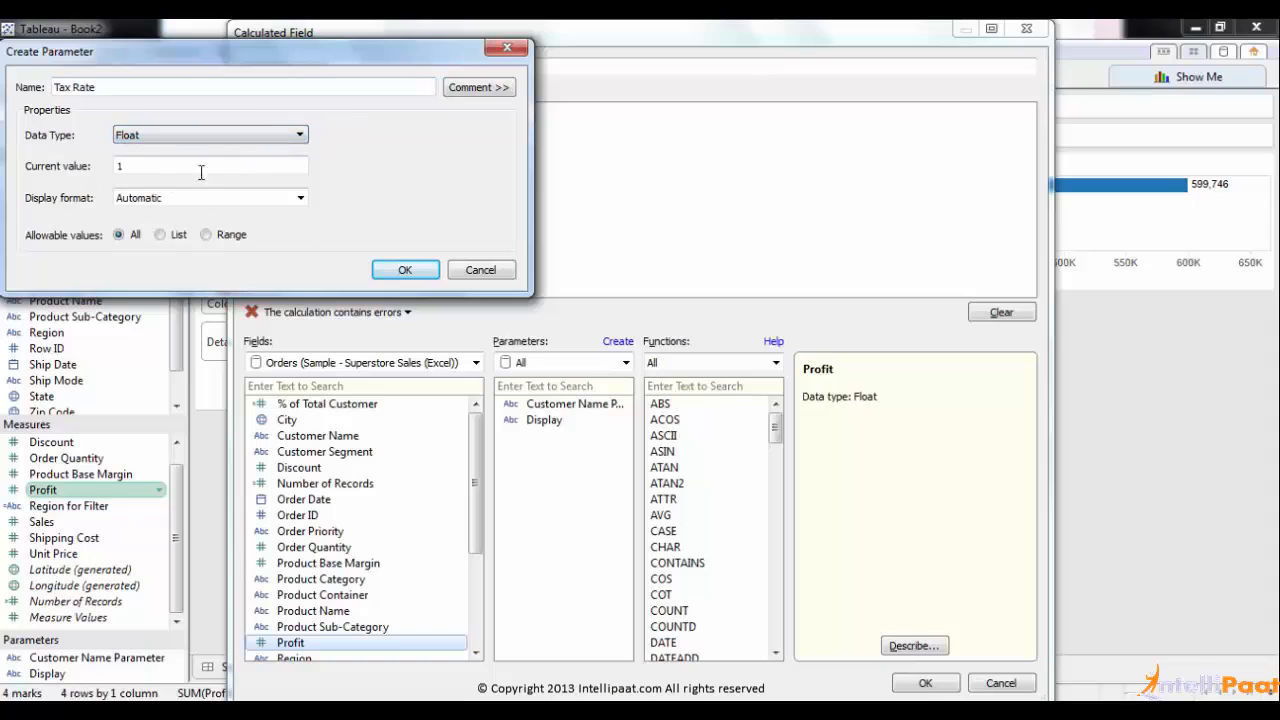
left_click(160, 234)
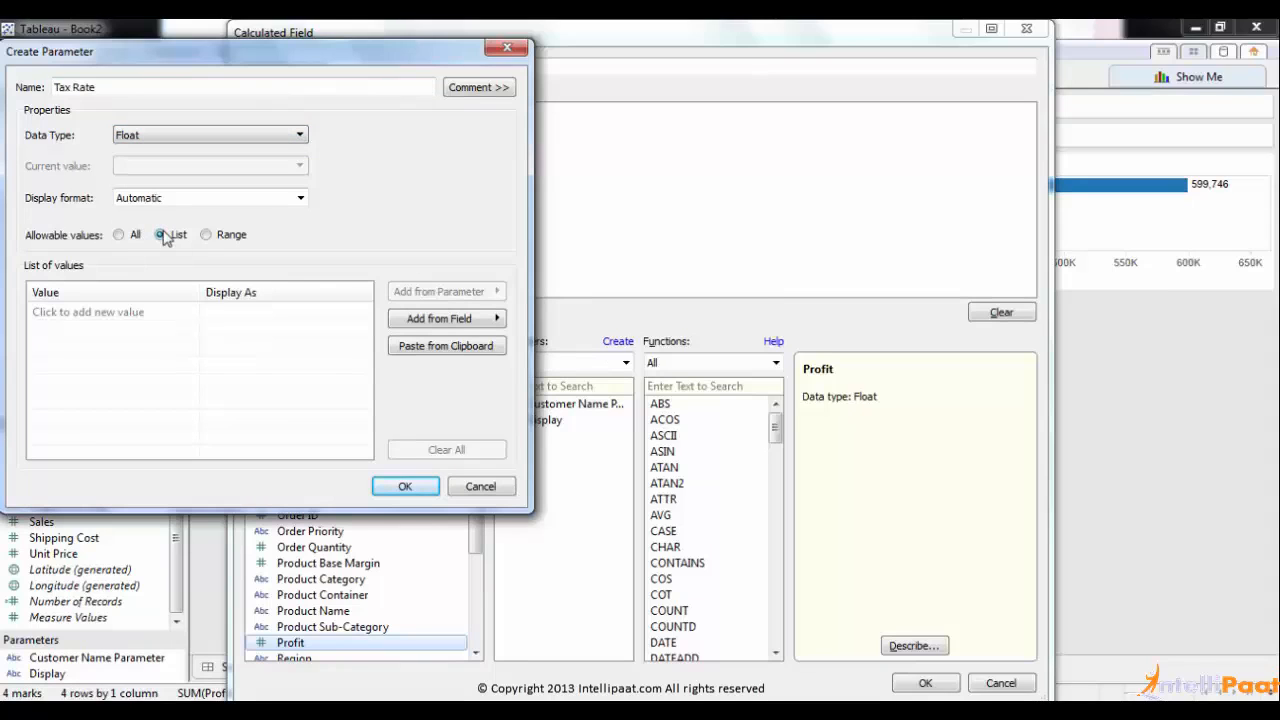
left_click(208, 238)
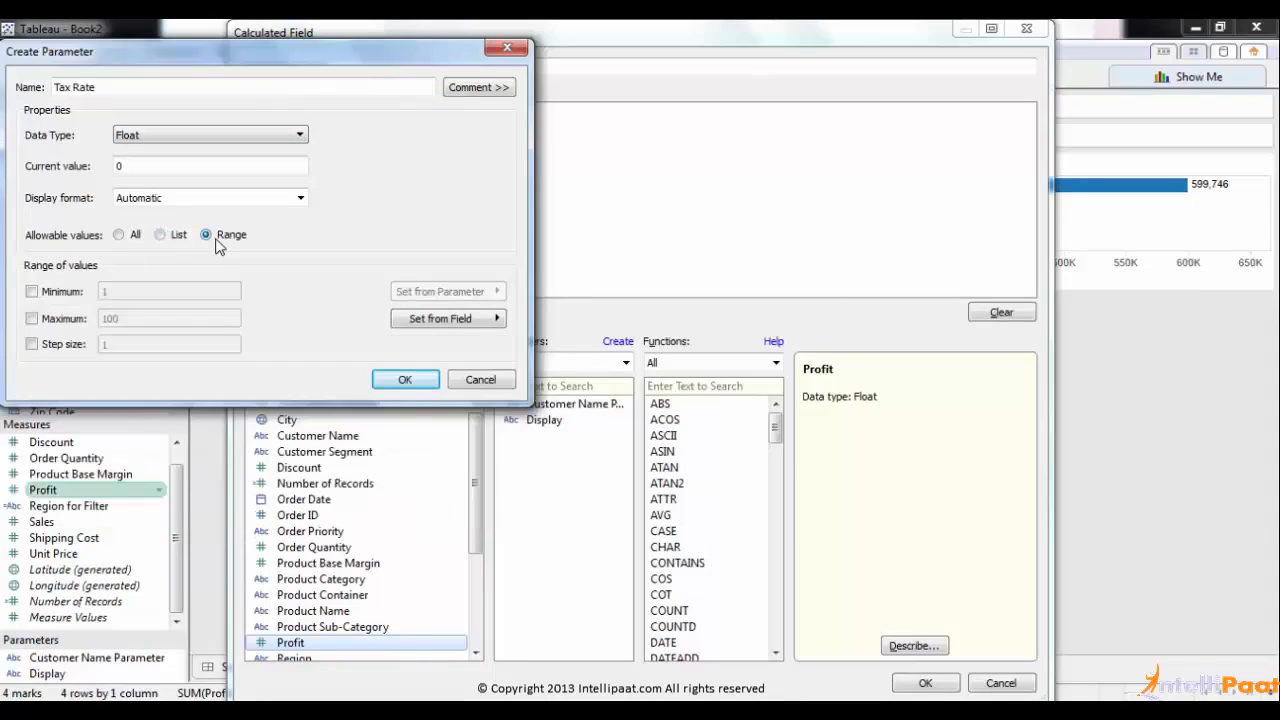
left_click(119, 236)
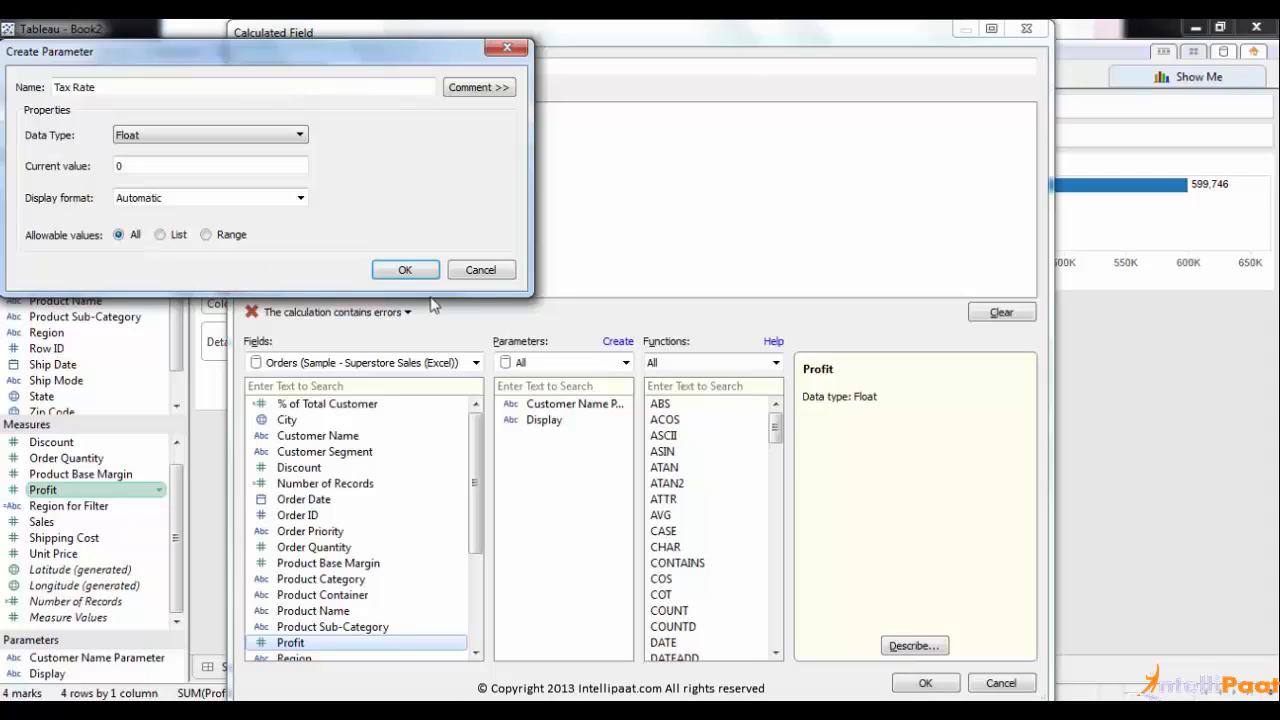
left_click(405, 270)
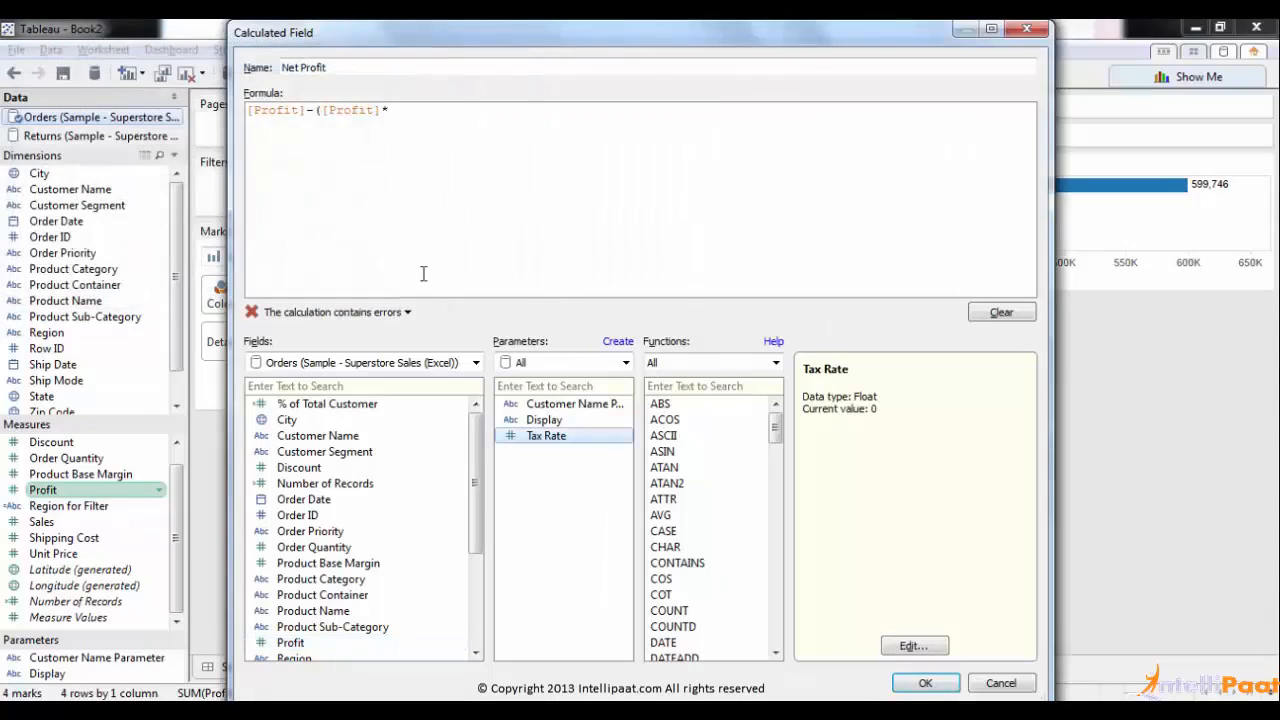
Step: Complete the Net Profit formula as [Profit]-([Profit]*[Tax Rate]/100), using the Tax Rate parameter
double_click(545, 437)
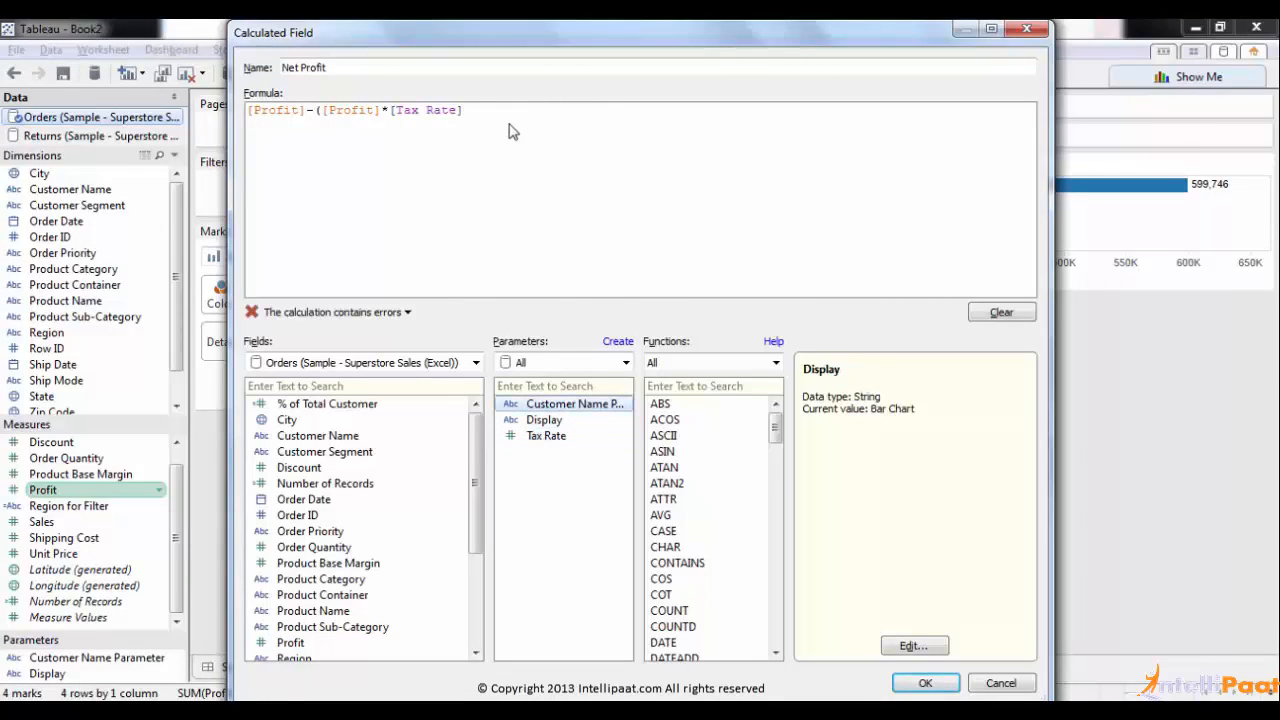
type("/1")
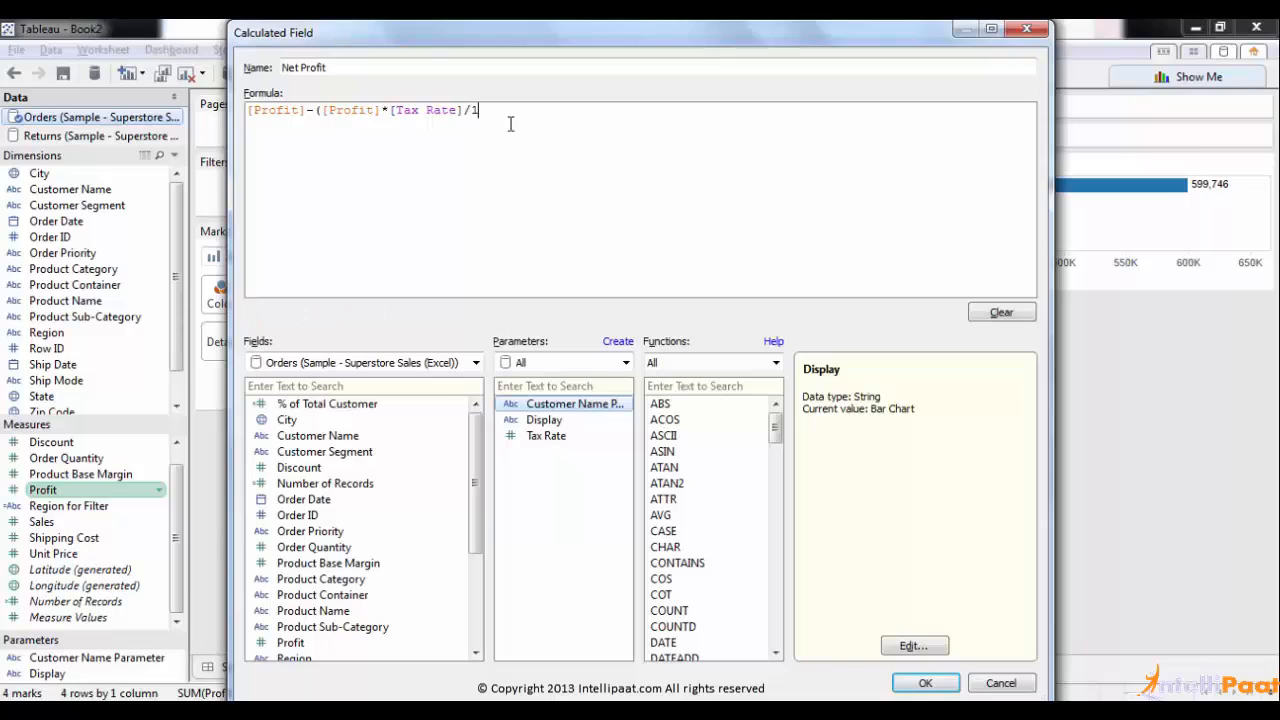
type("00)")
Step: Examine the Net Profit formula part by part: the gross profit, the subtracted tax amount and the Tax Rate parameter
key("ctrl+a")
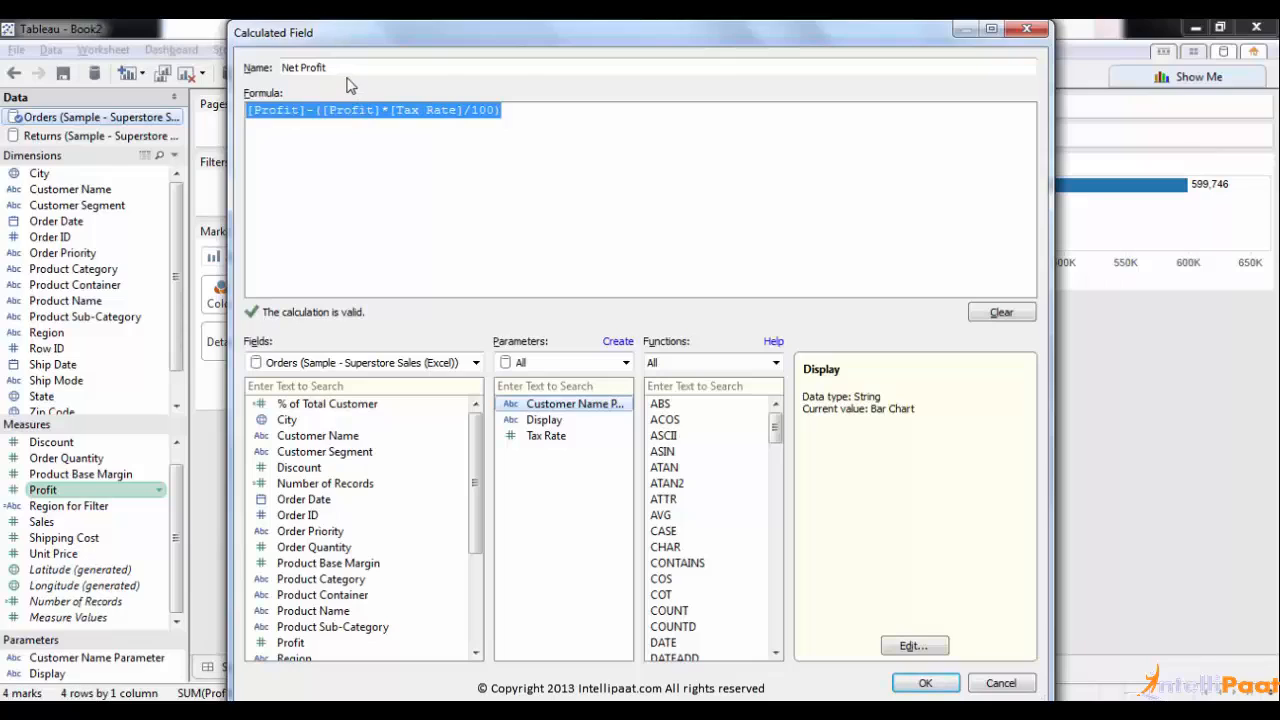
left_click(409, 128)
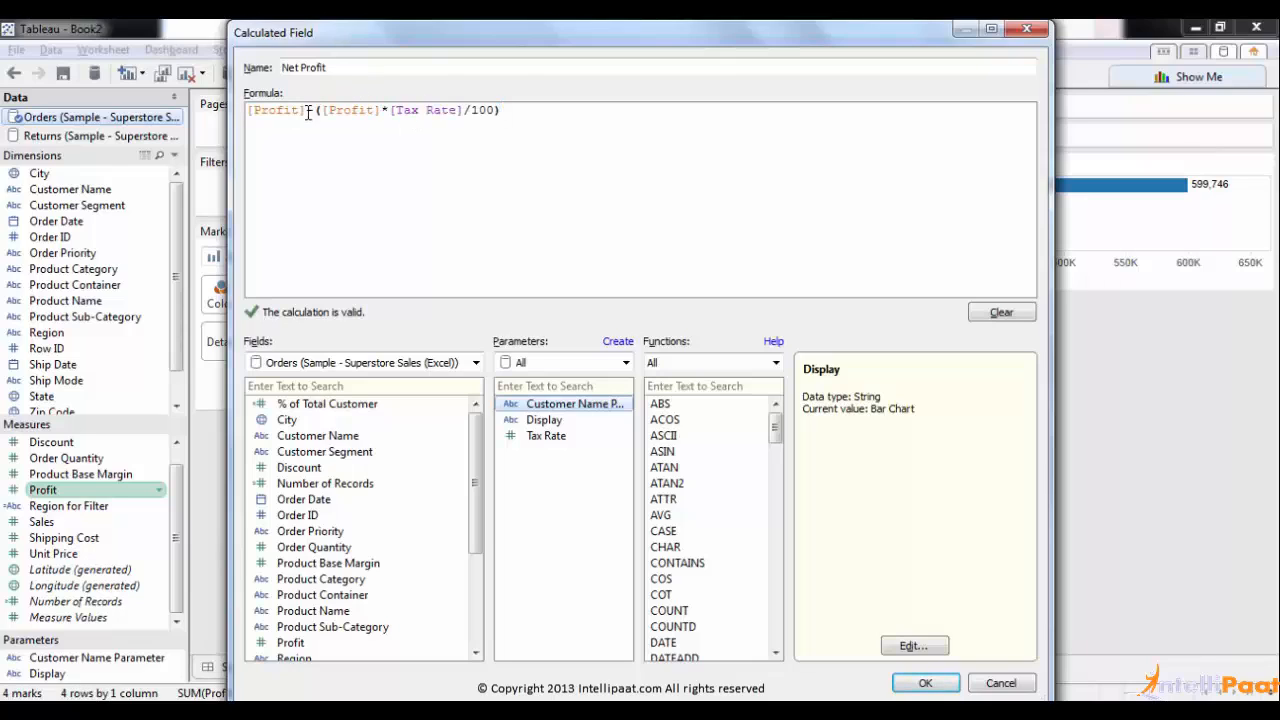
left_click_drag(306, 110, 242, 100)
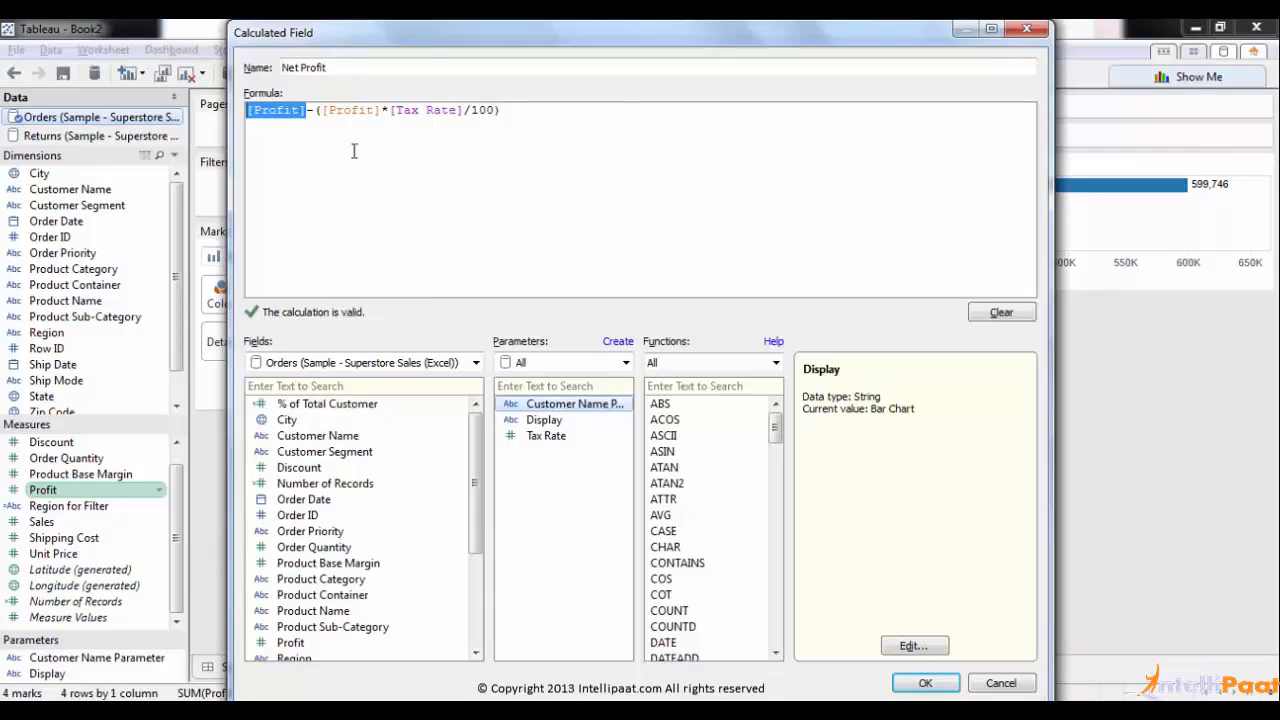
left_click(325, 112)
left_click_drag(325, 112, 381, 111)
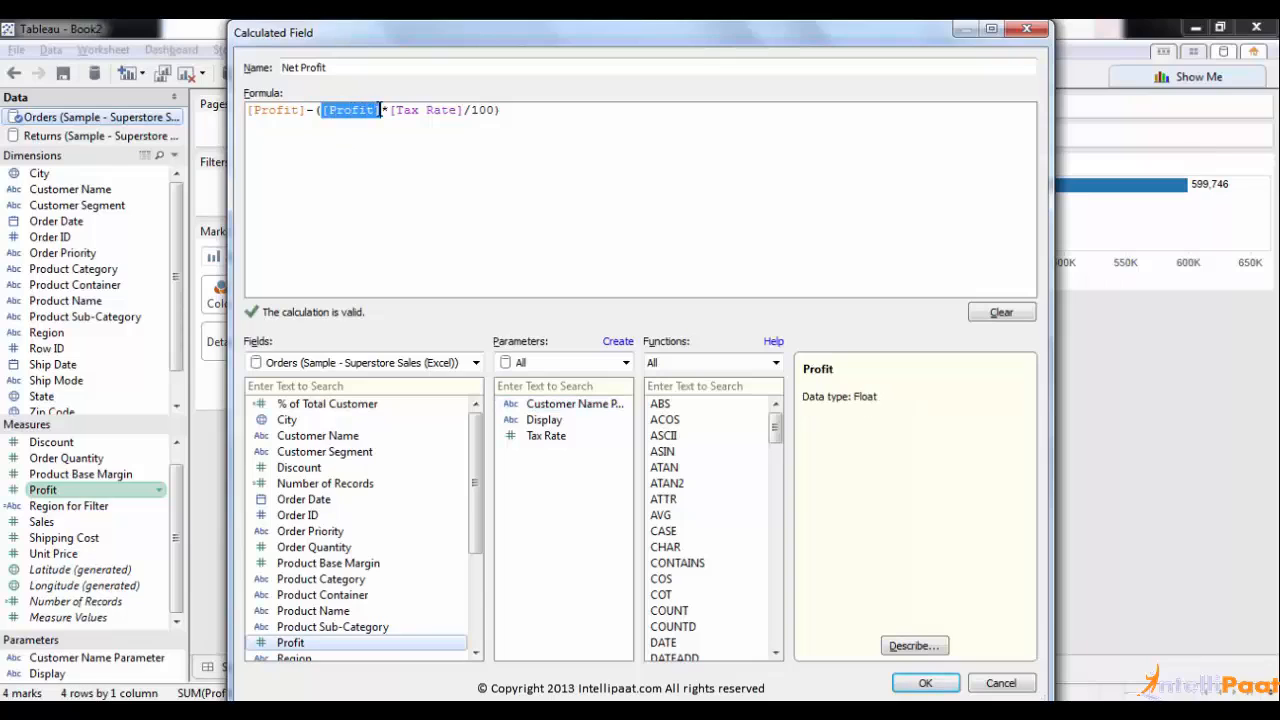
left_click(492, 155)
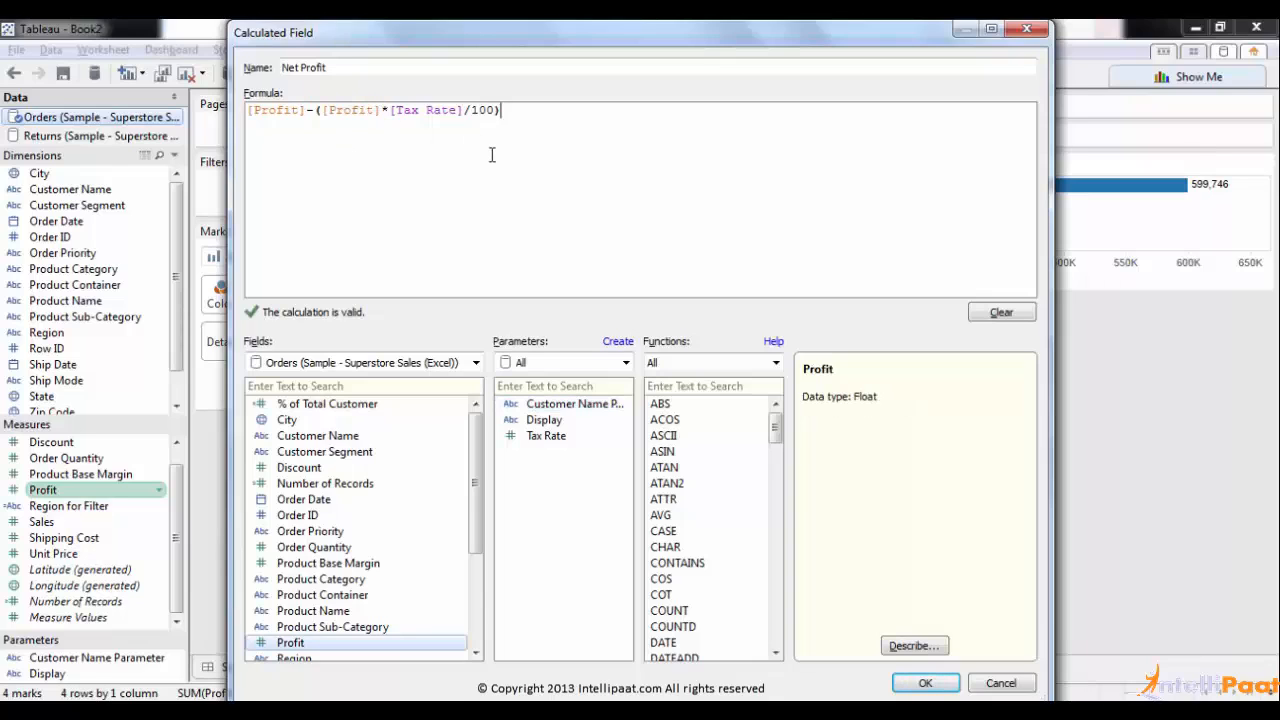
left_click_drag(521, 124, 322, 100)
left_click(371, 170)
left_click_drag(464, 112, 393, 114)
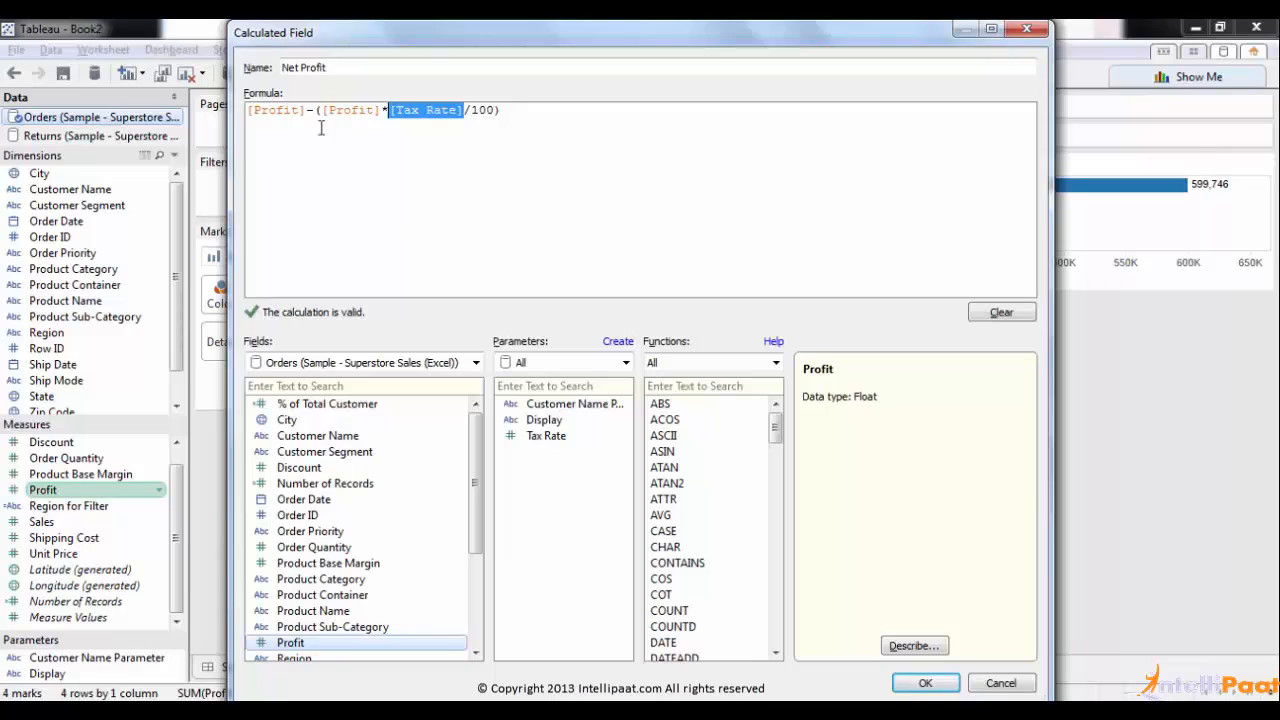
Step: Save the Net Profit calculation and add Net Profit to Columns beside SUM(Profit)
left_click(926, 683)
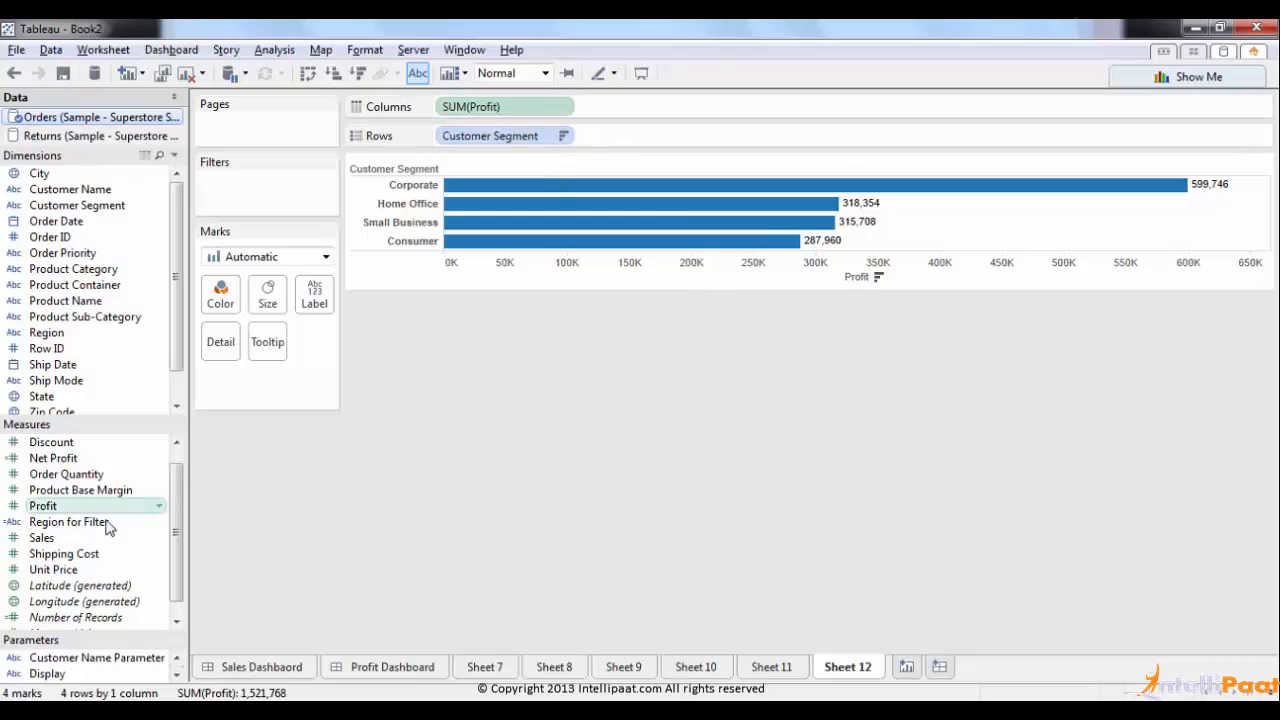
left_click_drag(52, 458, 714, 105)
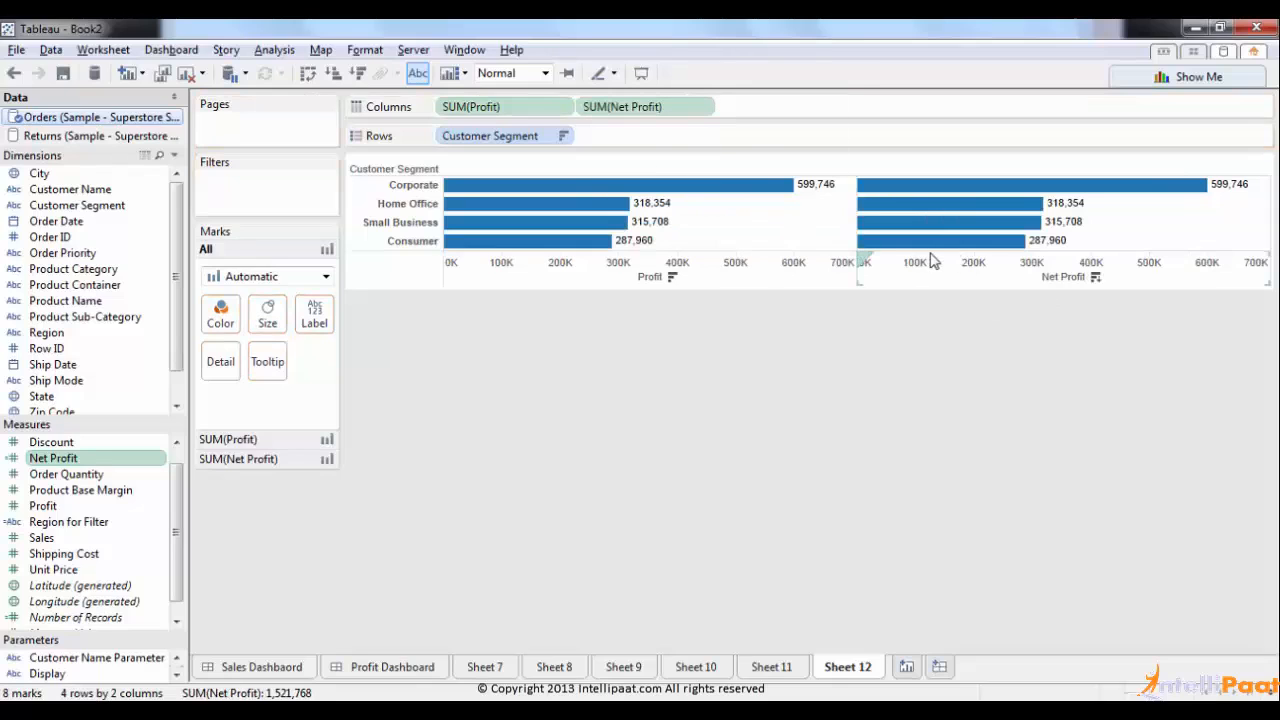
Step: Show the parameter control for Tax Rate on the sheet and set the rate to 10
left_click(177, 677)
right_click(90, 673)
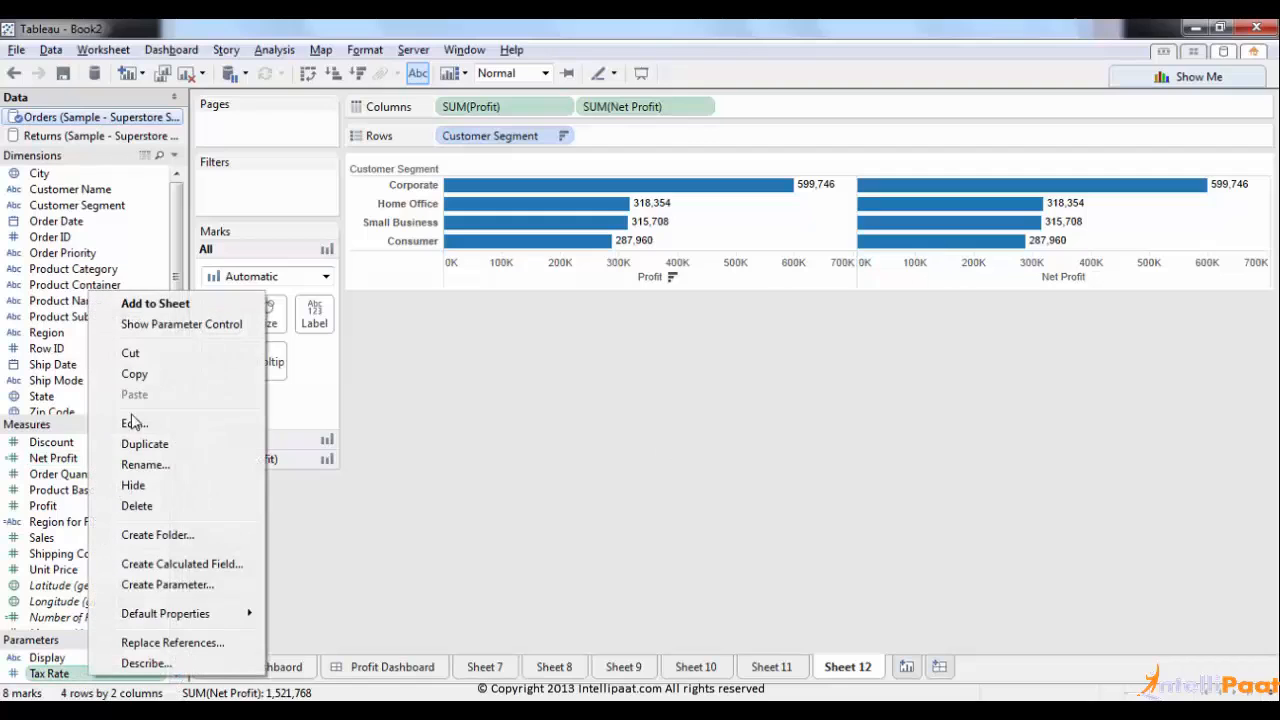
left_click(160, 326)
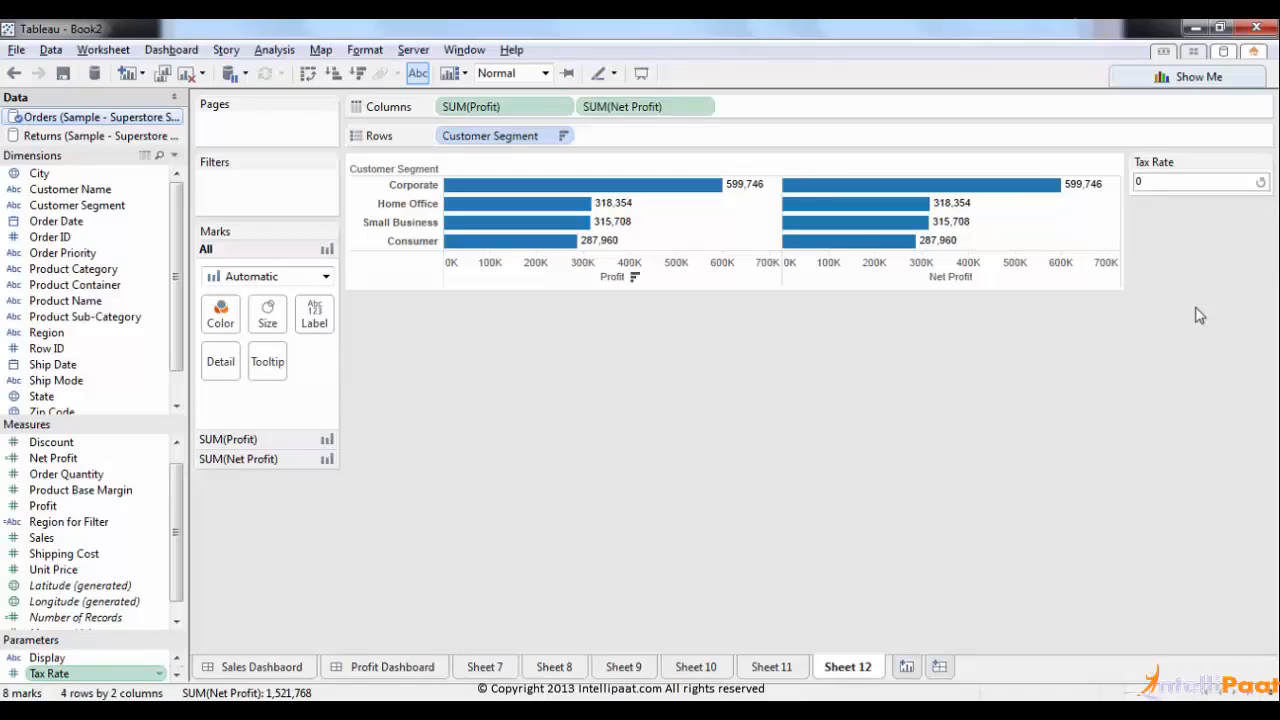
left_click(1156, 180)
type("10")
key("Return")
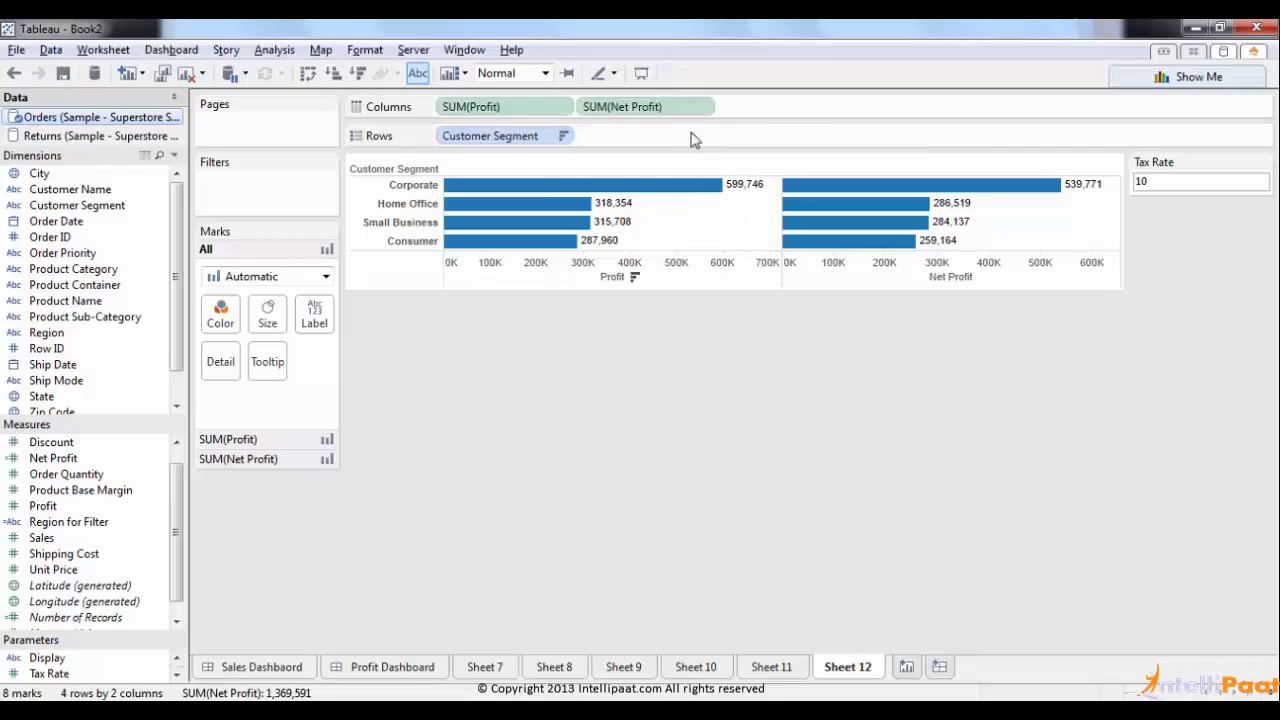
Step: Set the Tax Rate parameter to the decimal value 10.25
mouse_move(645, 199)
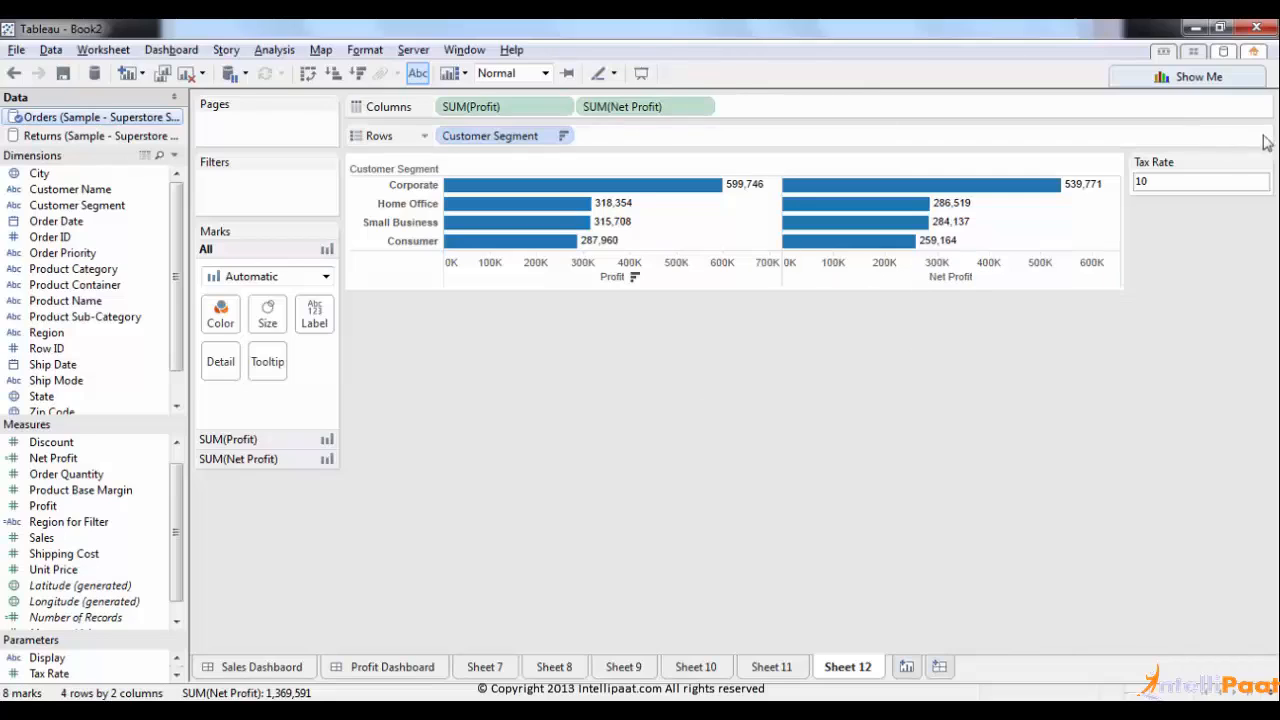
left_click(1168, 181)
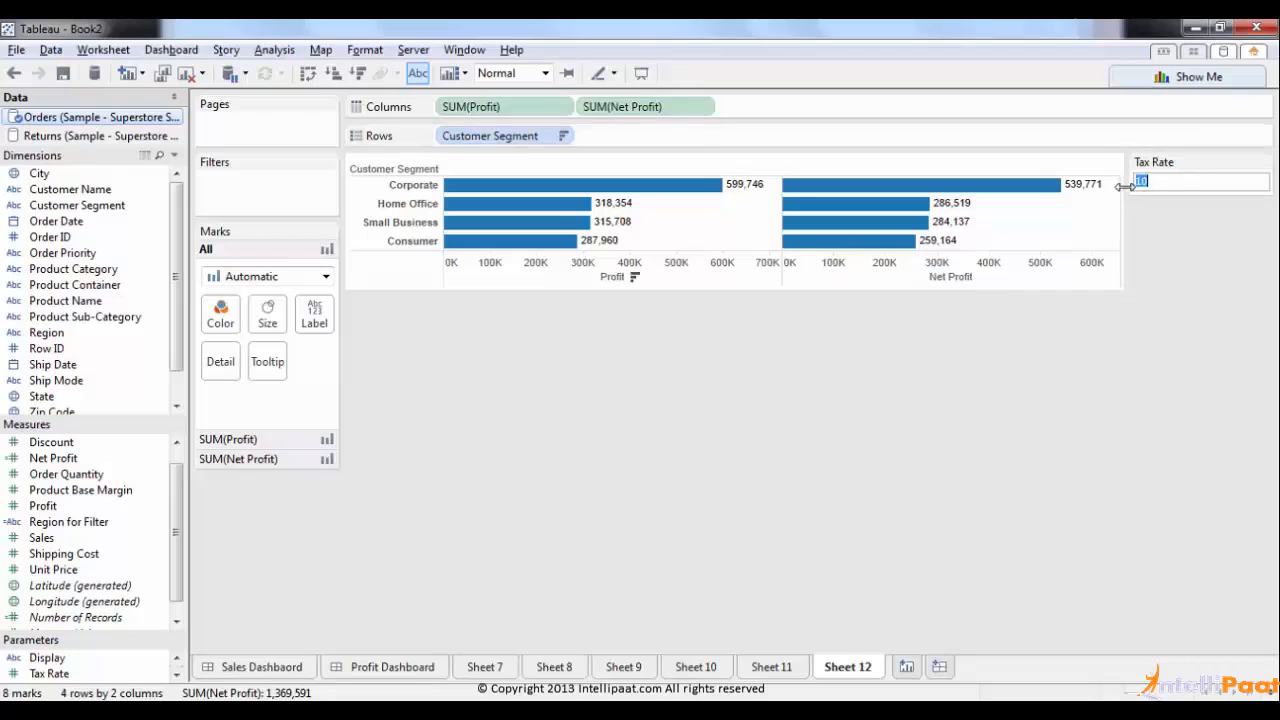
mouse_move(1093, 195)
left_click(1185, 178)
type(".25")
key("Return")
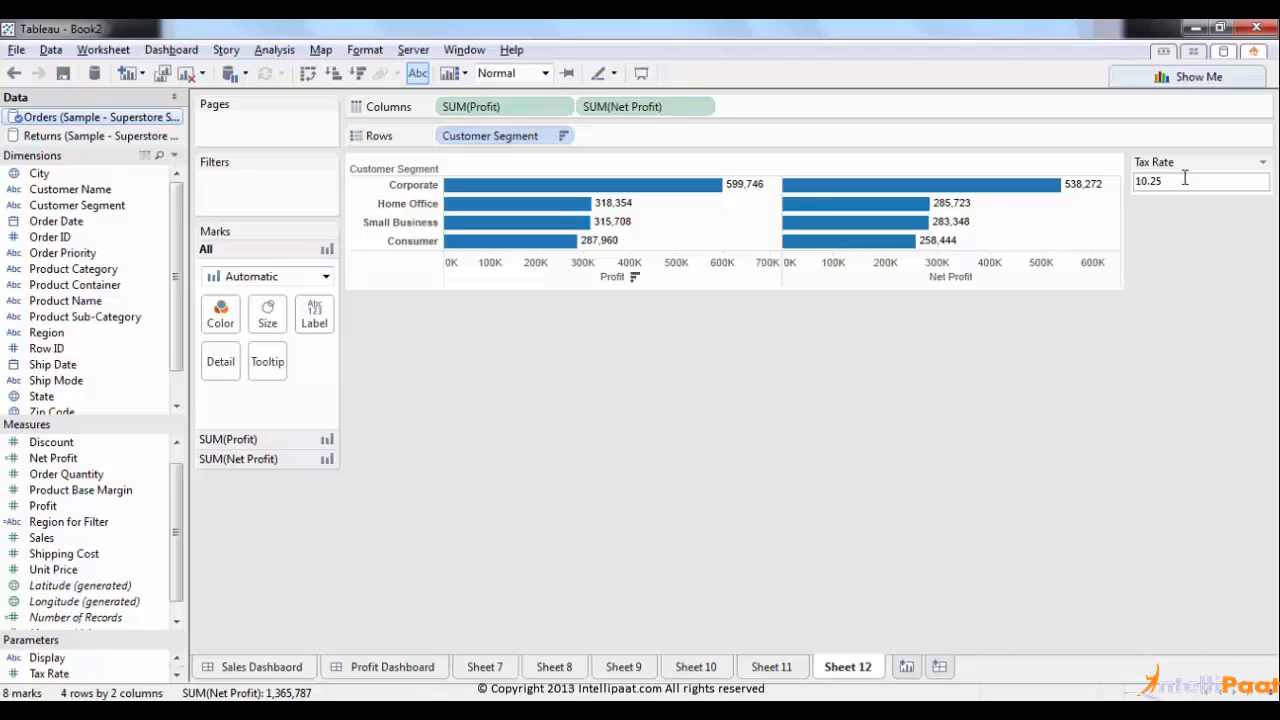
Step: Set the Tax Rate parameter to 40
double_click(1184, 178)
type("4")
type("0")
key("Return")
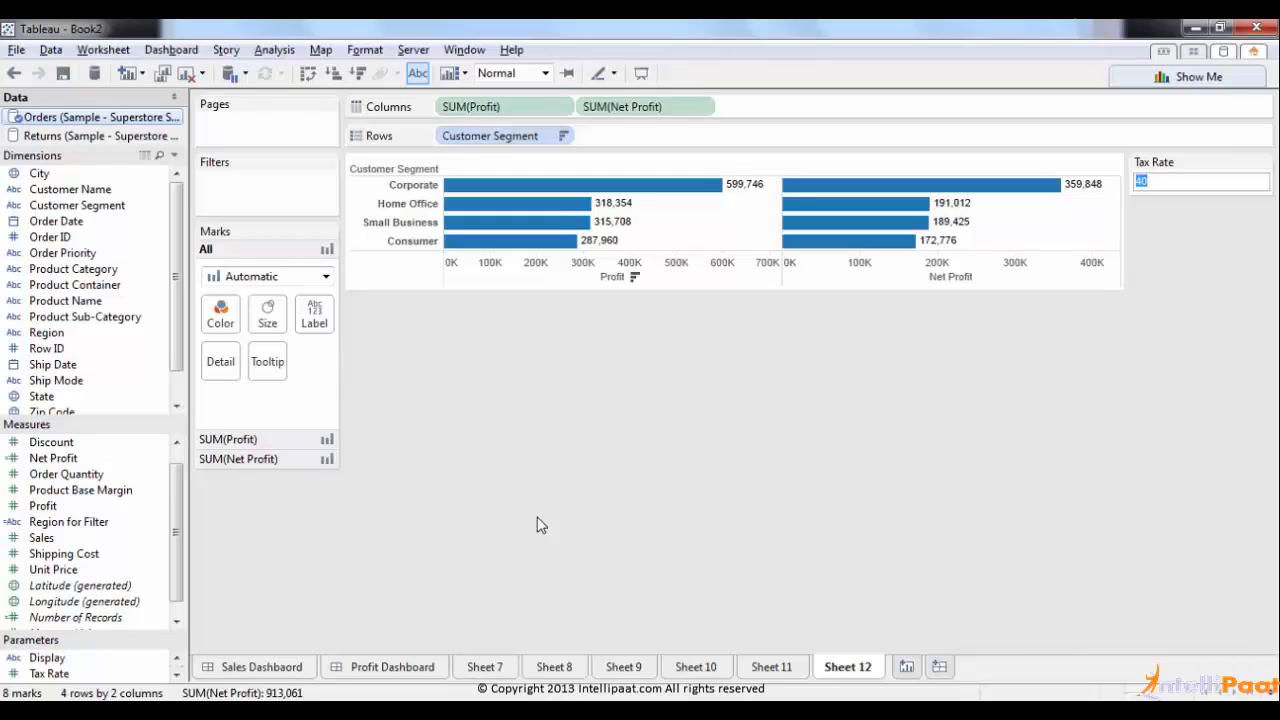
left_click(82, 460)
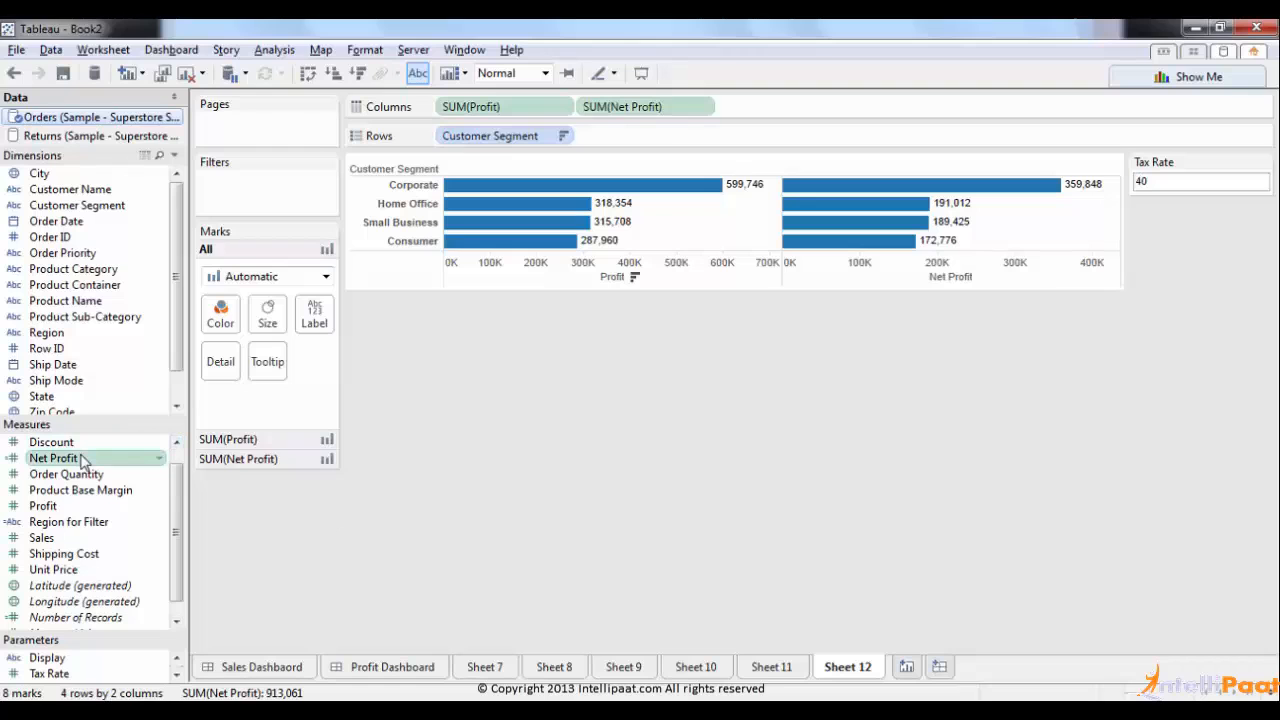
right_click(84, 460)
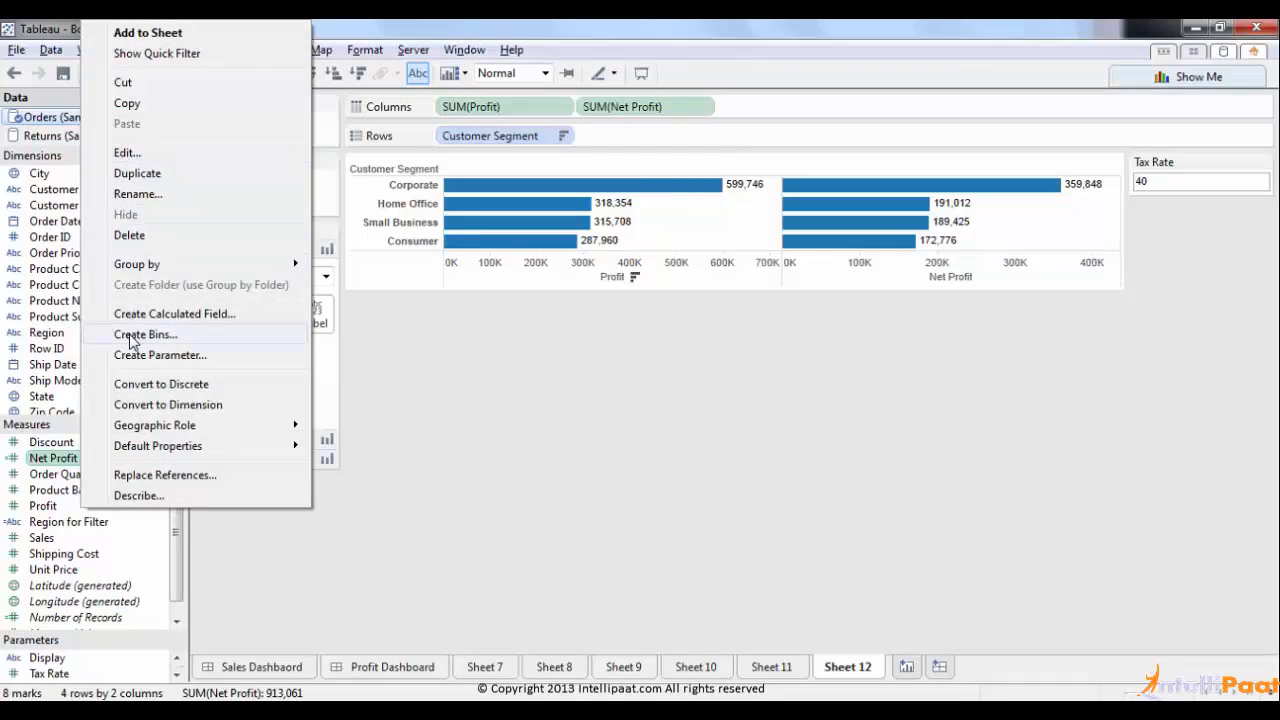
left_click(160, 314)
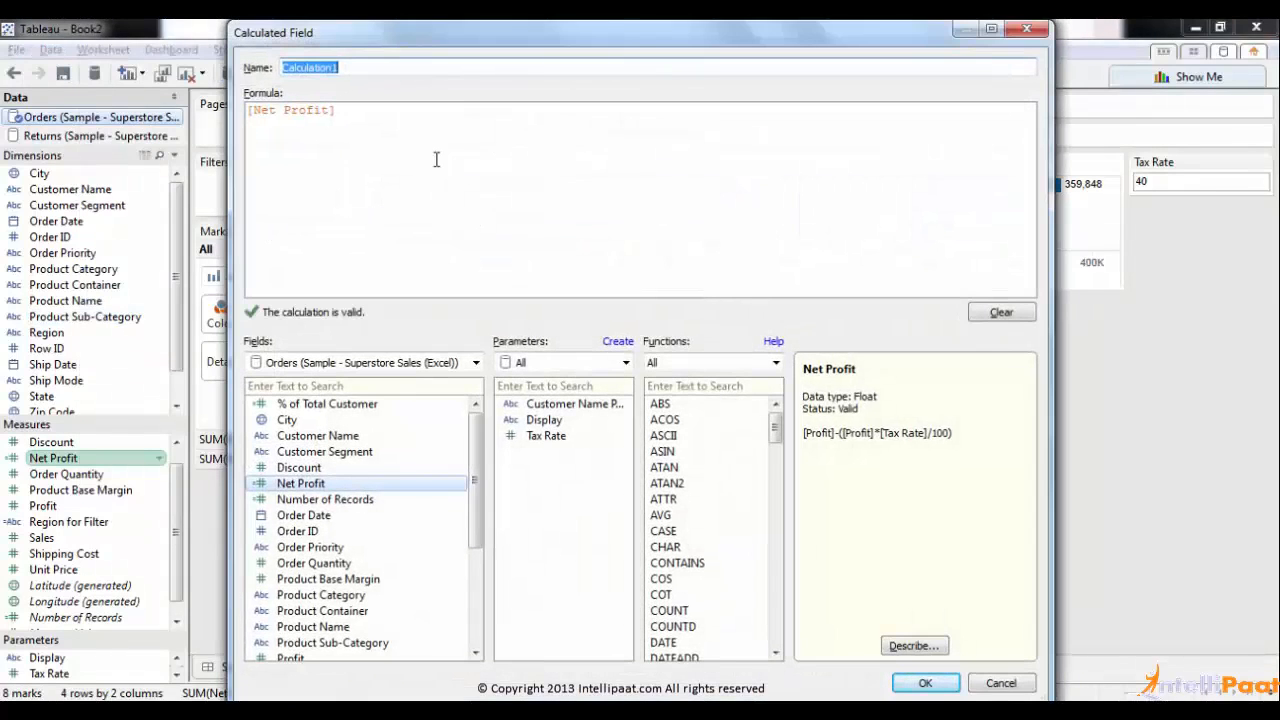
left_click(976, 682)
Step: Open the Net Profit calculation, review its profit and tax terms, and close it without changing the formula
right_click(78, 460)
left_click(128, 143)
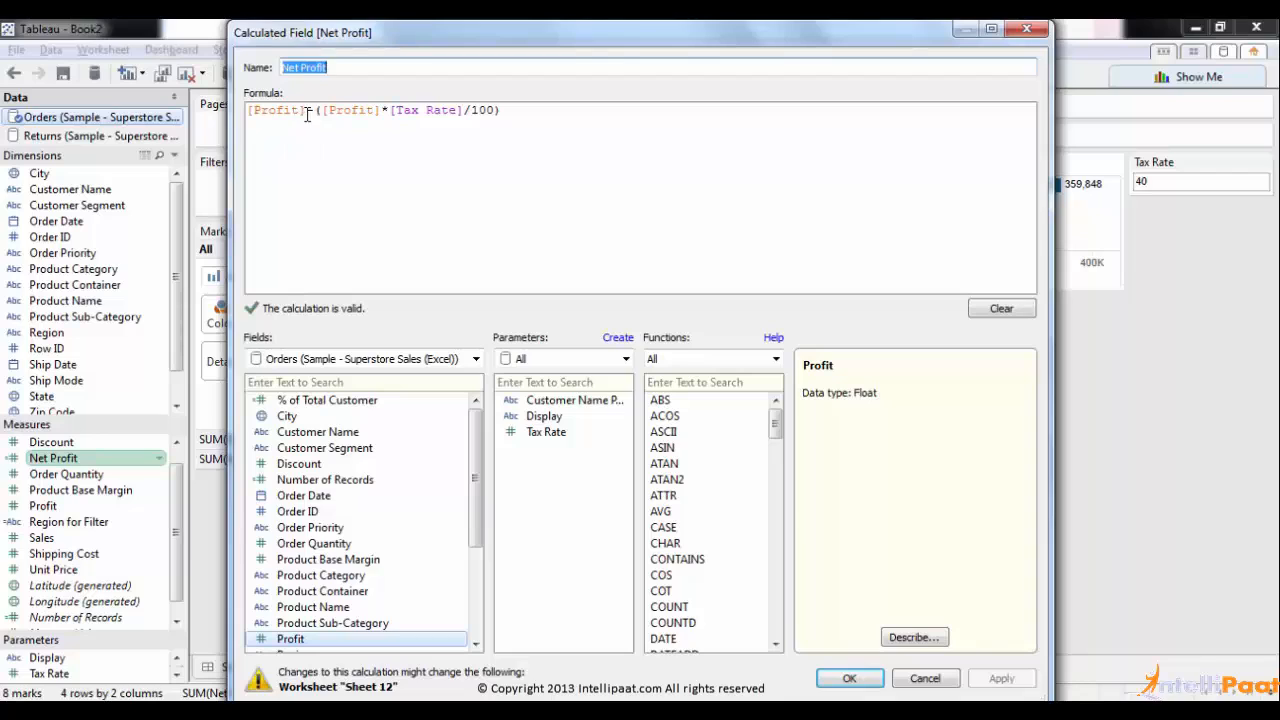
left_click_drag(306, 113, 250, 97)
left_click(408, 140)
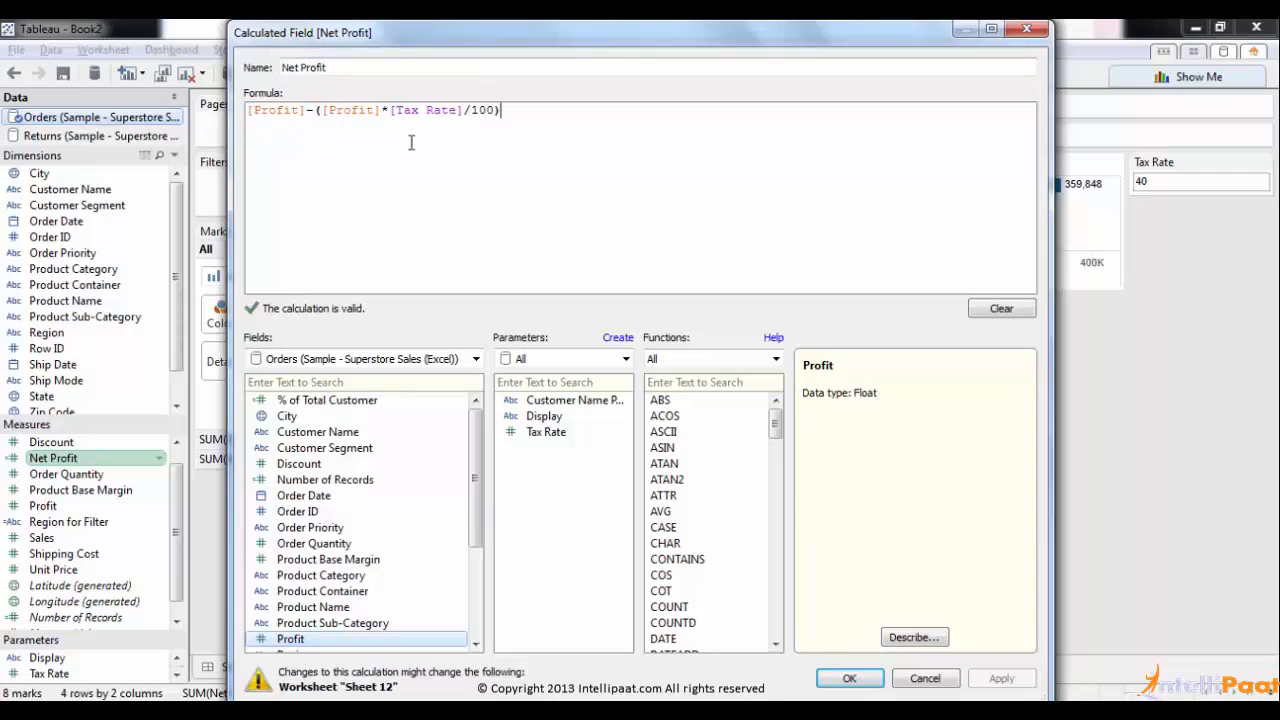
left_click_drag(502, 112, 318, 103)
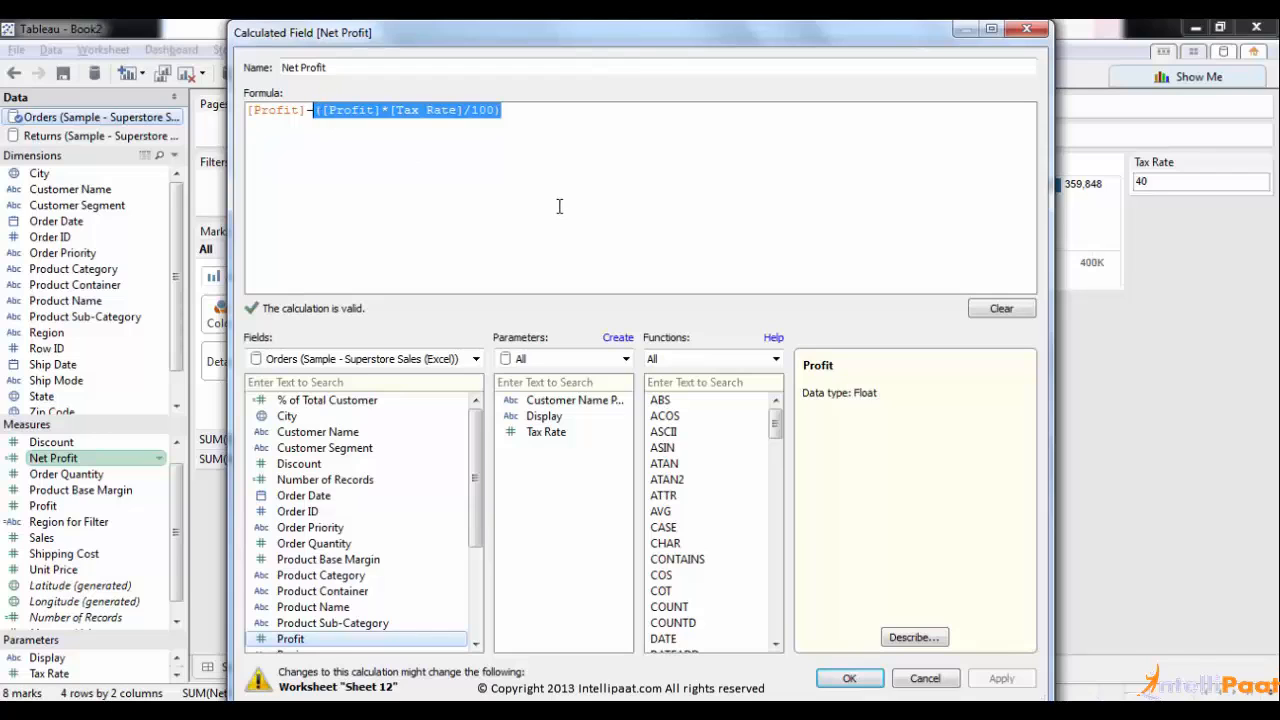
left_click(926, 679)
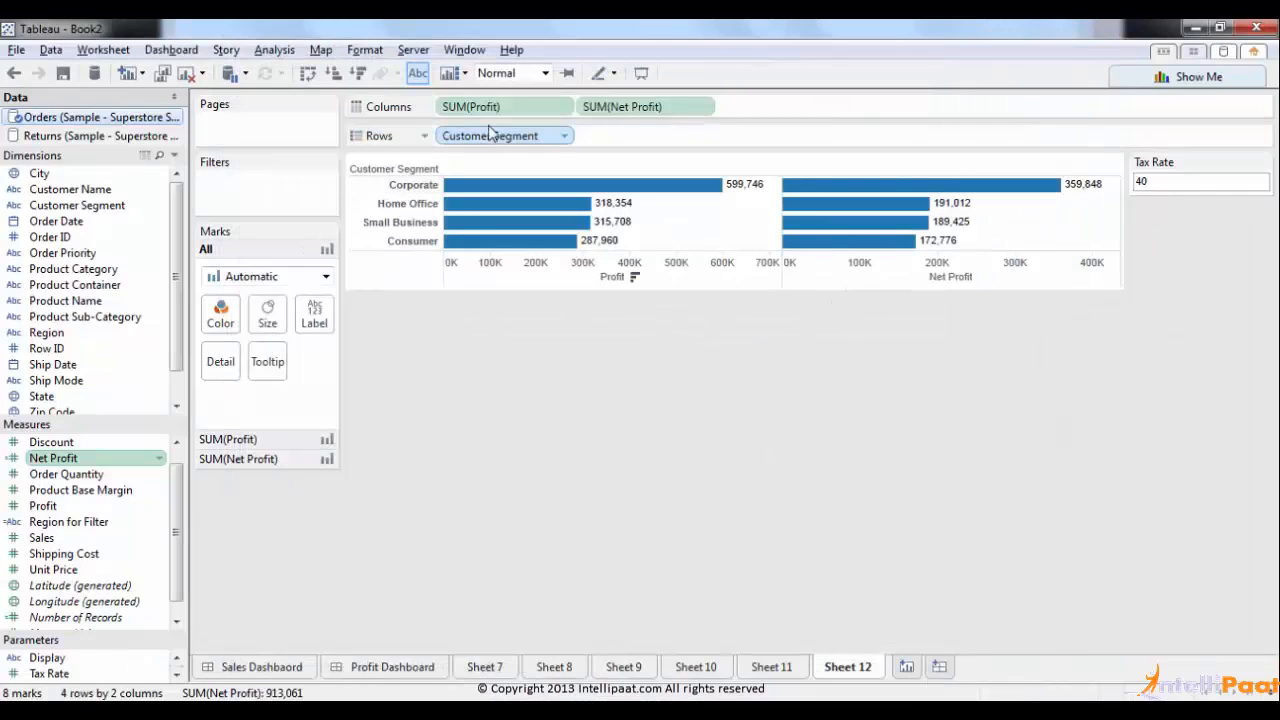
Step: Remove SUM(Profit) from Columns, keeping only Net Profit, and set the Tax Rate parameter to 38
left_click_drag(489, 109, 798, 482)
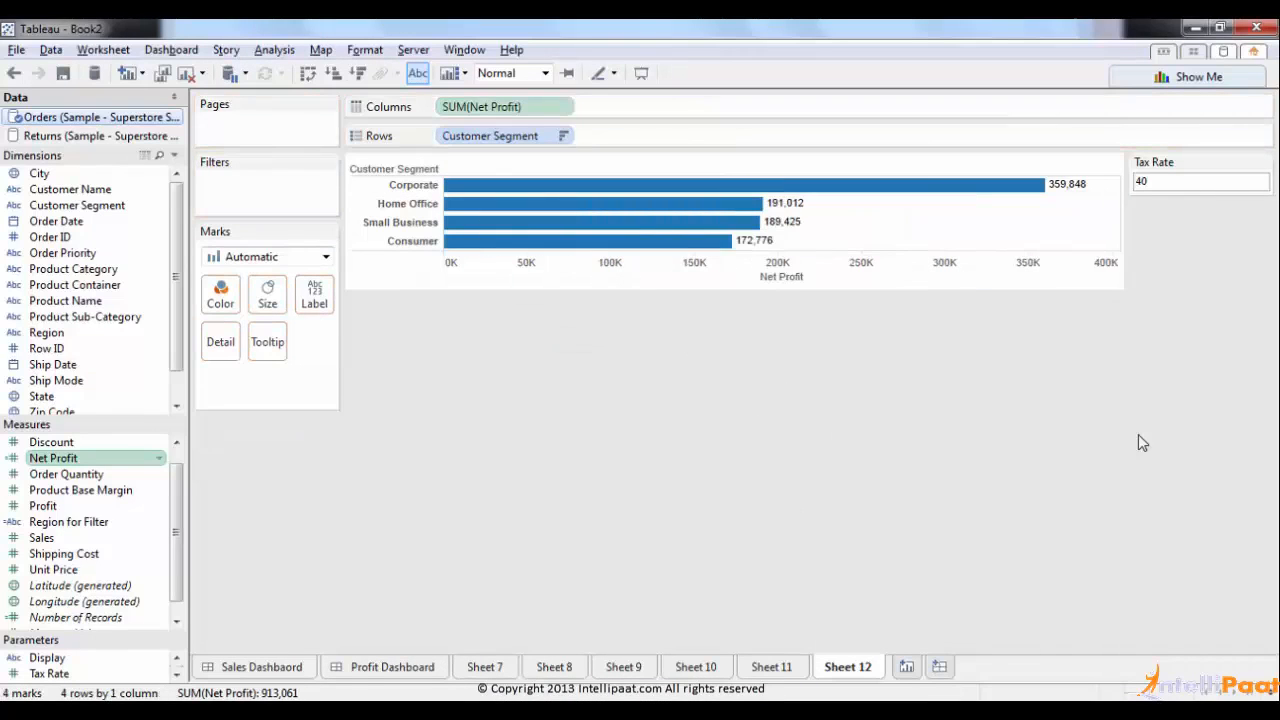
double_click(1171, 180)
type("38")
key("Return")
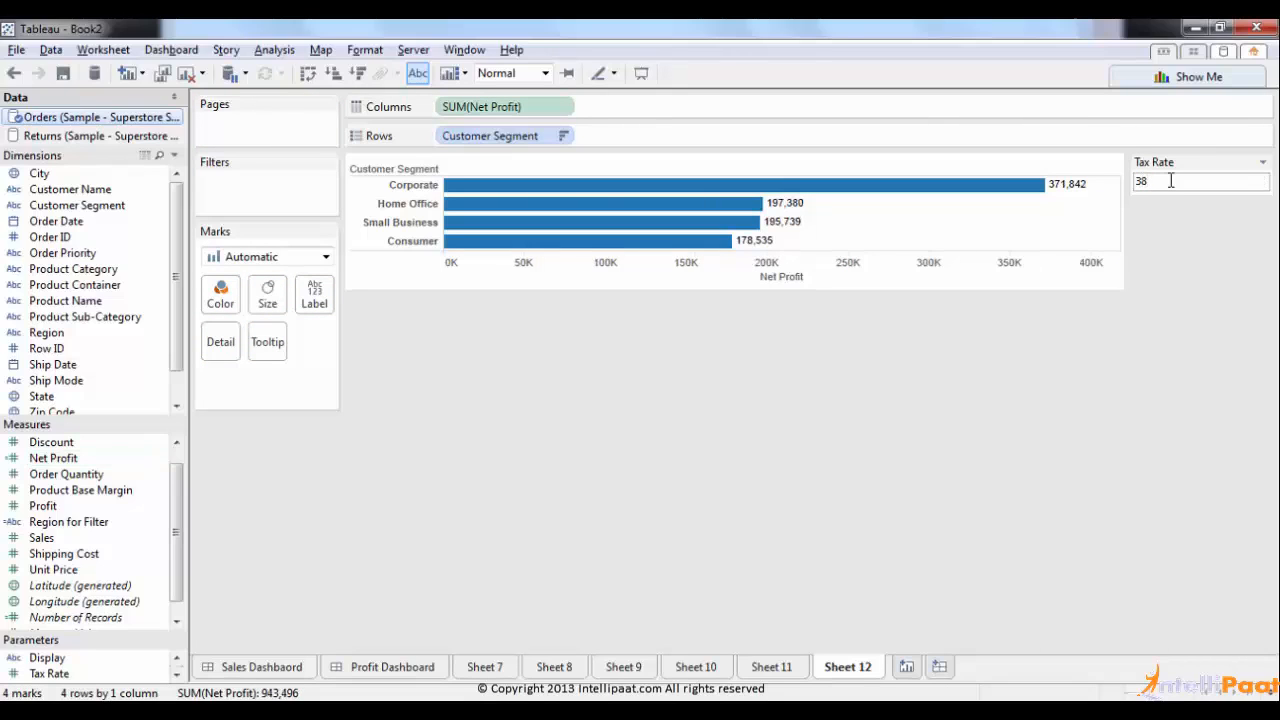
Step: Set the Tax Rate parameter to 12
double_click(1171, 180)
type("12")
key("Return")
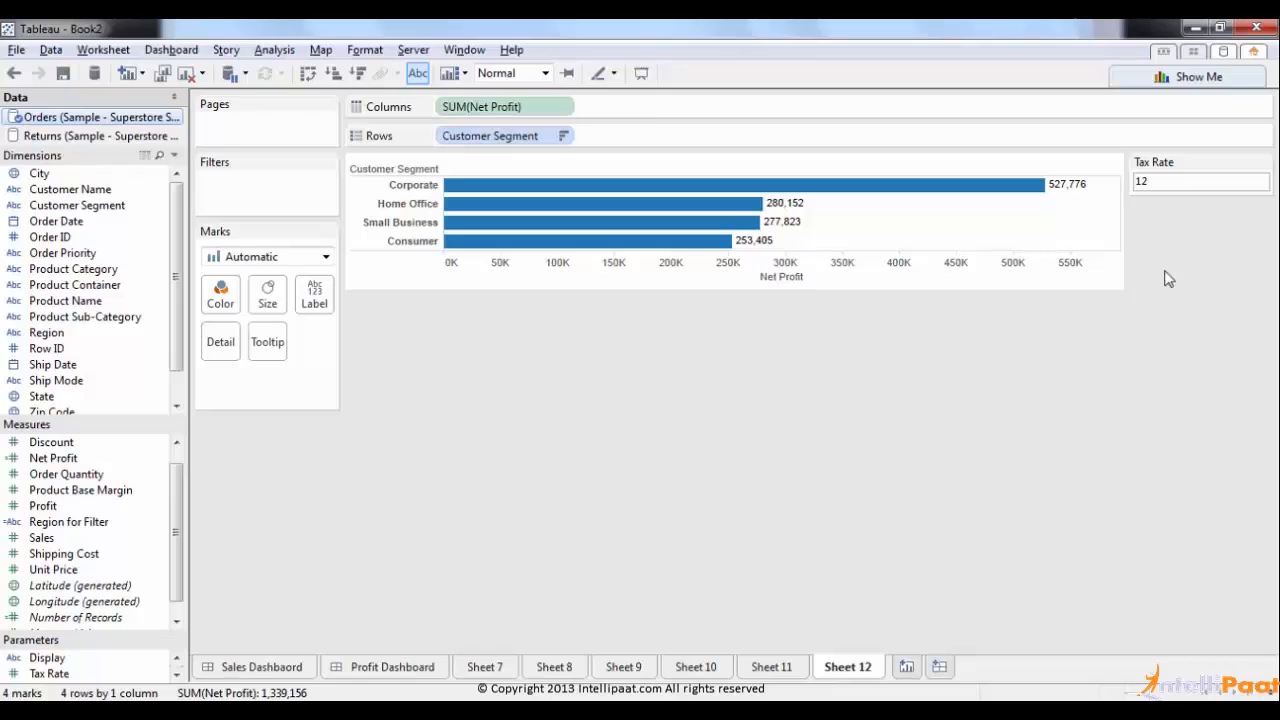
Step: Set the Tax Rate parameter to 15
left_click(1169, 186)
type("15")
key("Return")
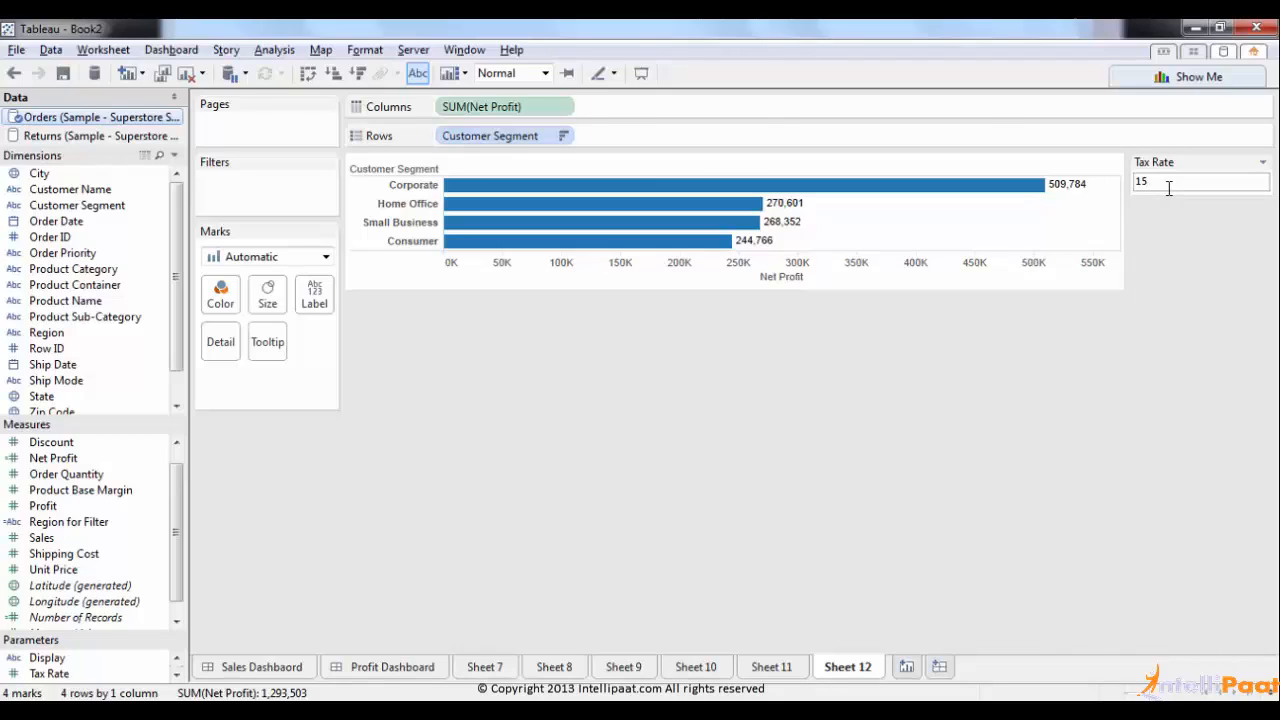